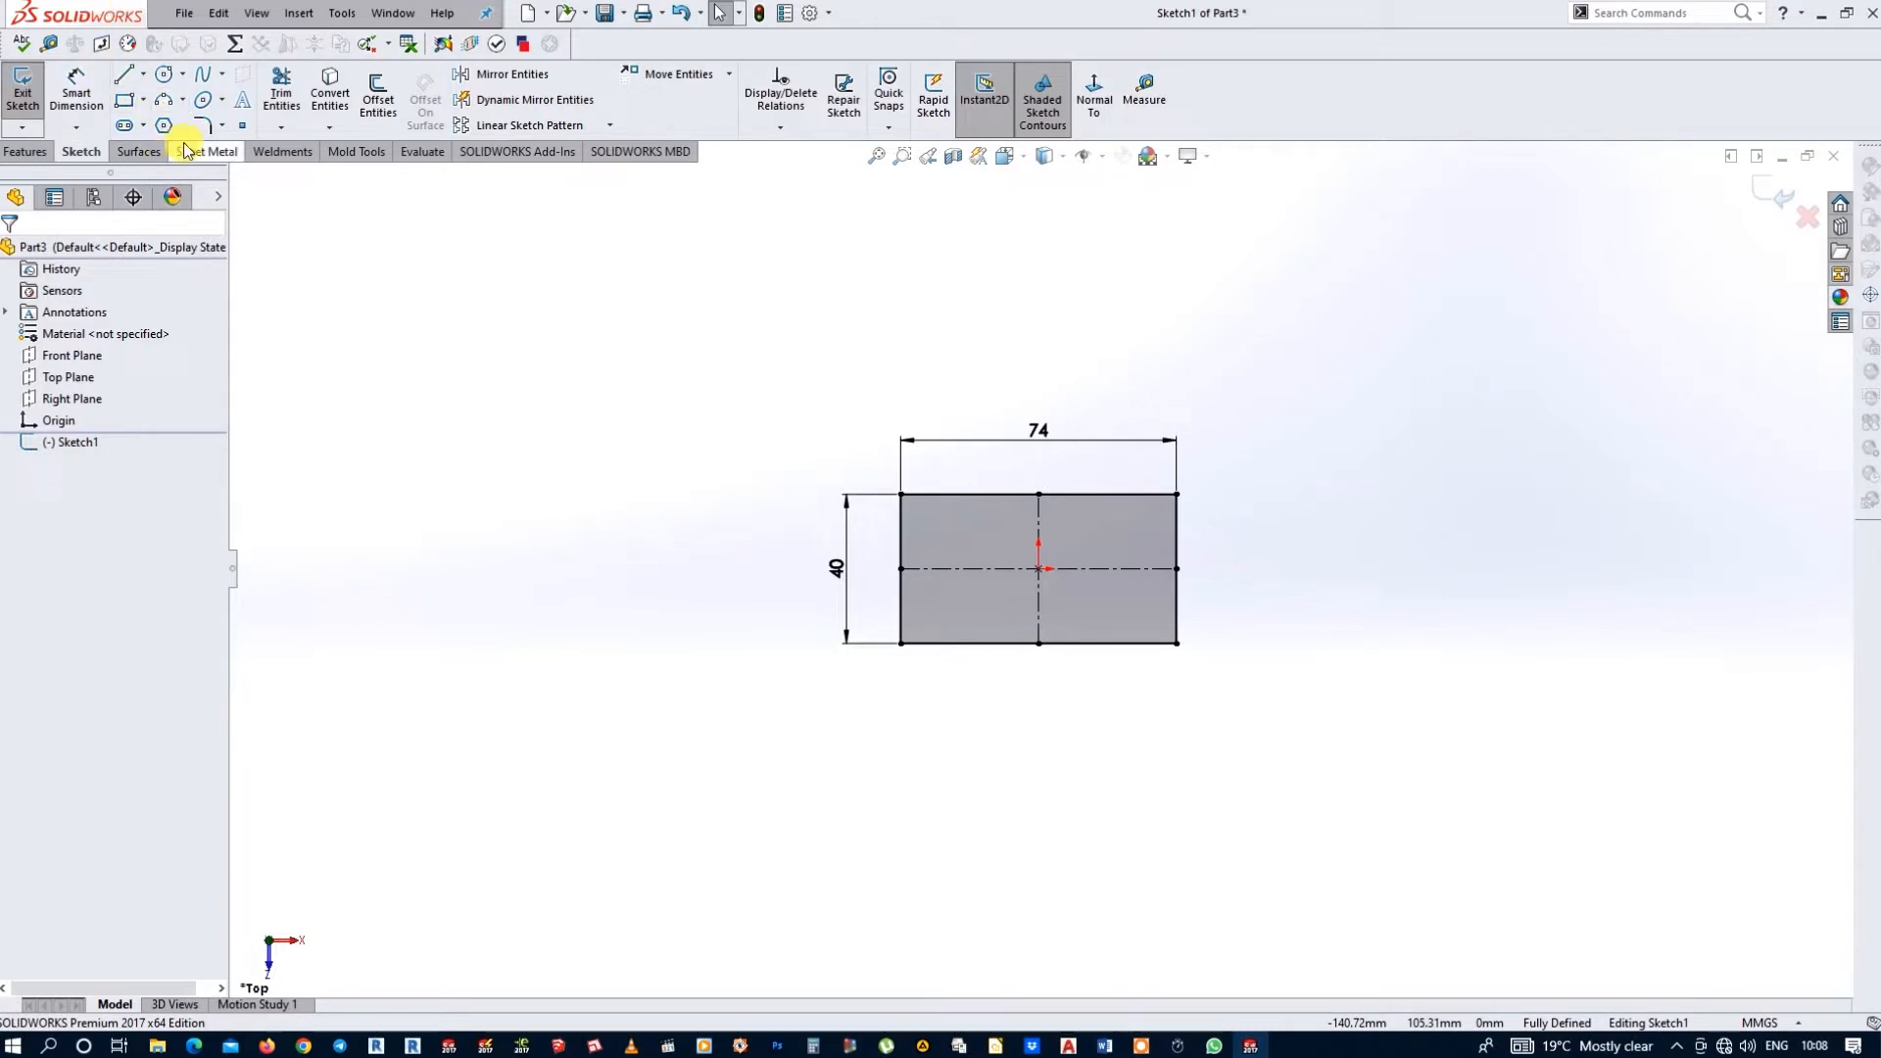
# - Fillet all four corners of the sketched rectangle with a 3 mm radius, accepting the loss of its midpoint or equal relations
pyautogui.click(199, 126)
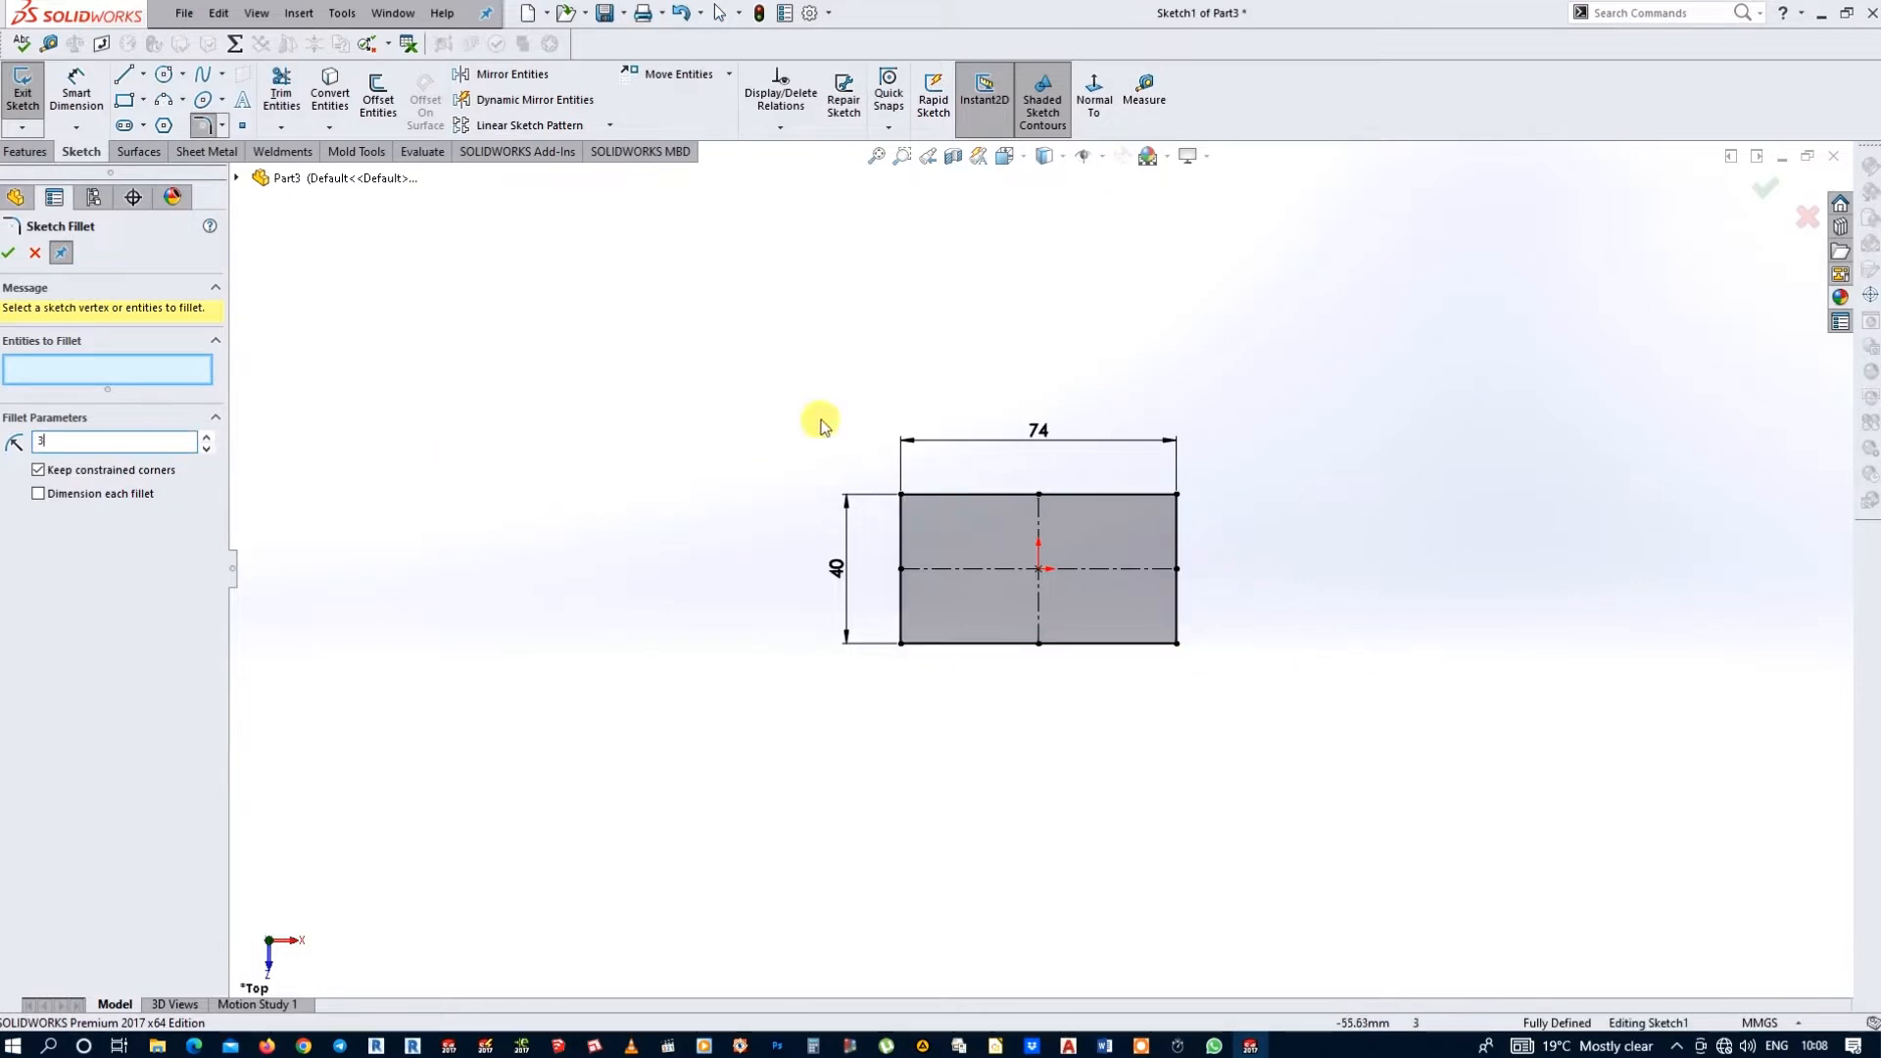
pyautogui.moveTo(800, 408); pyautogui.dragTo(1299, 730)
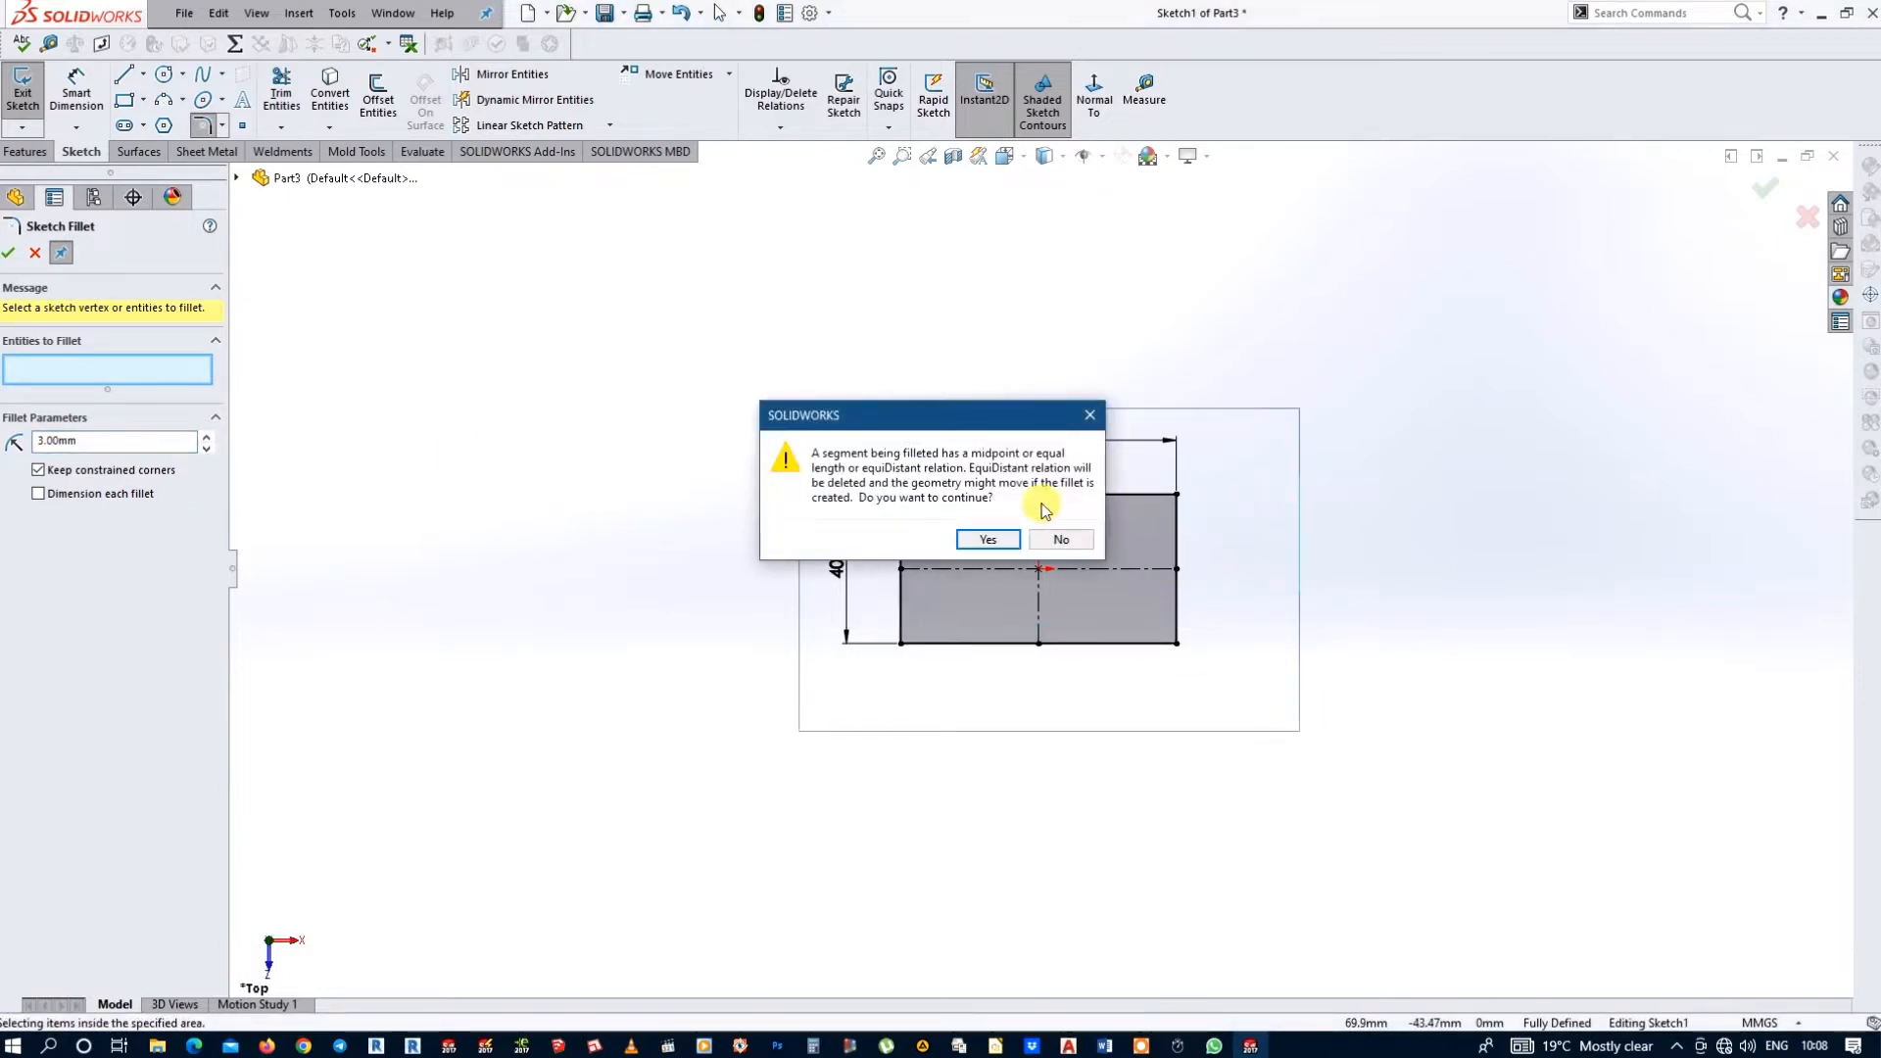
pyautogui.click(991, 539)
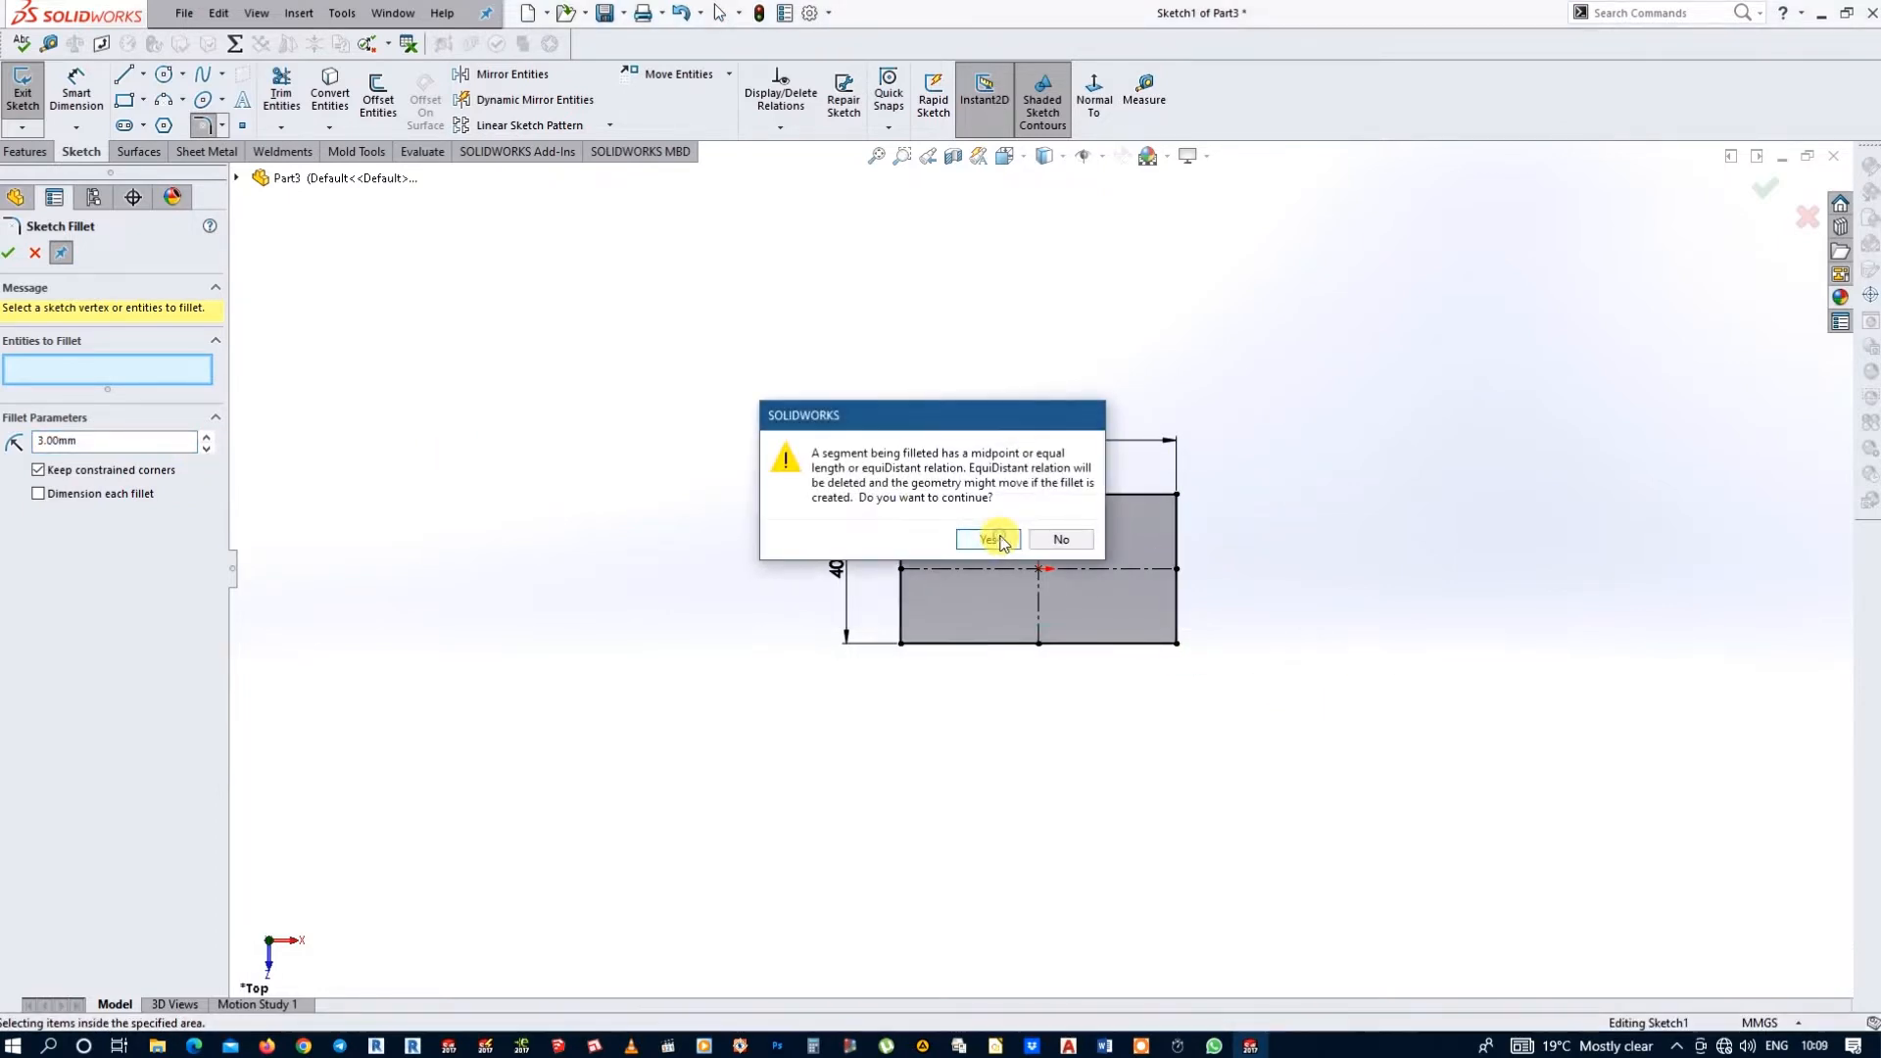
pyautogui.click(999, 540)
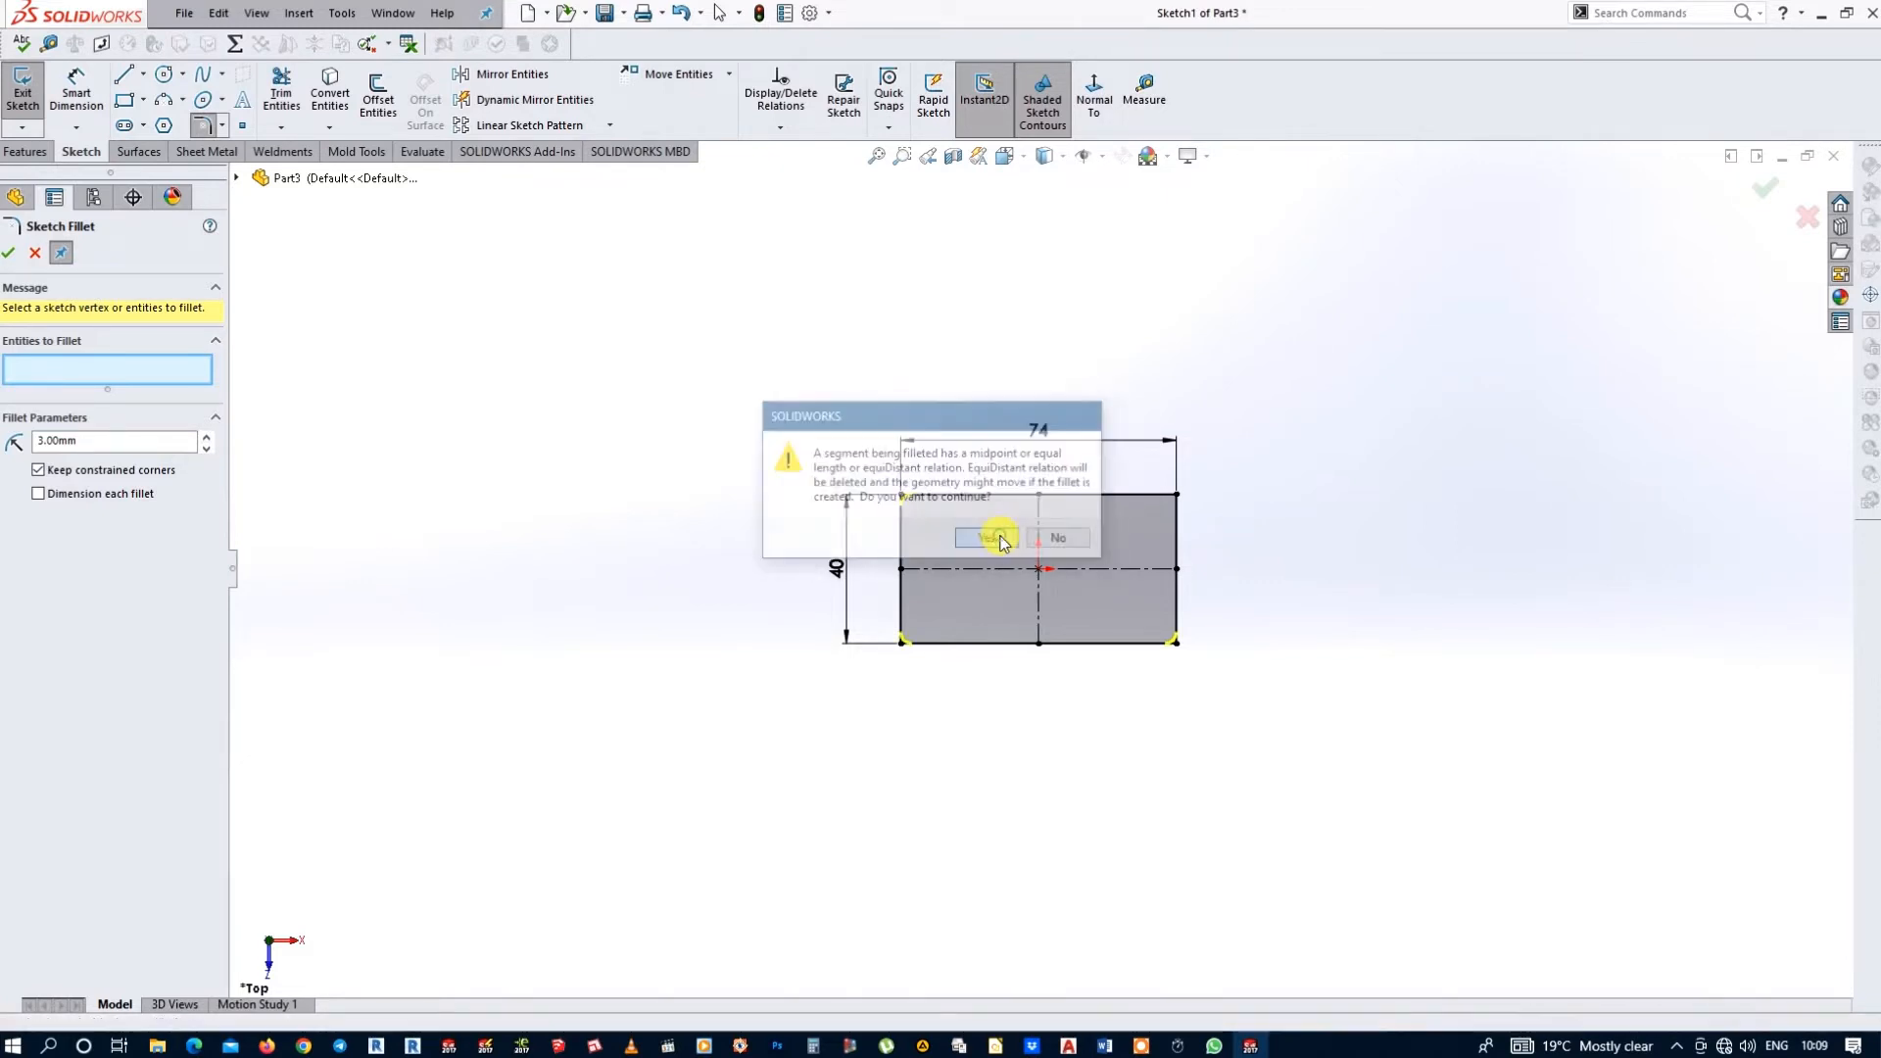
pyautogui.click(999, 539)
pyautogui.rightClick(1007, 534)
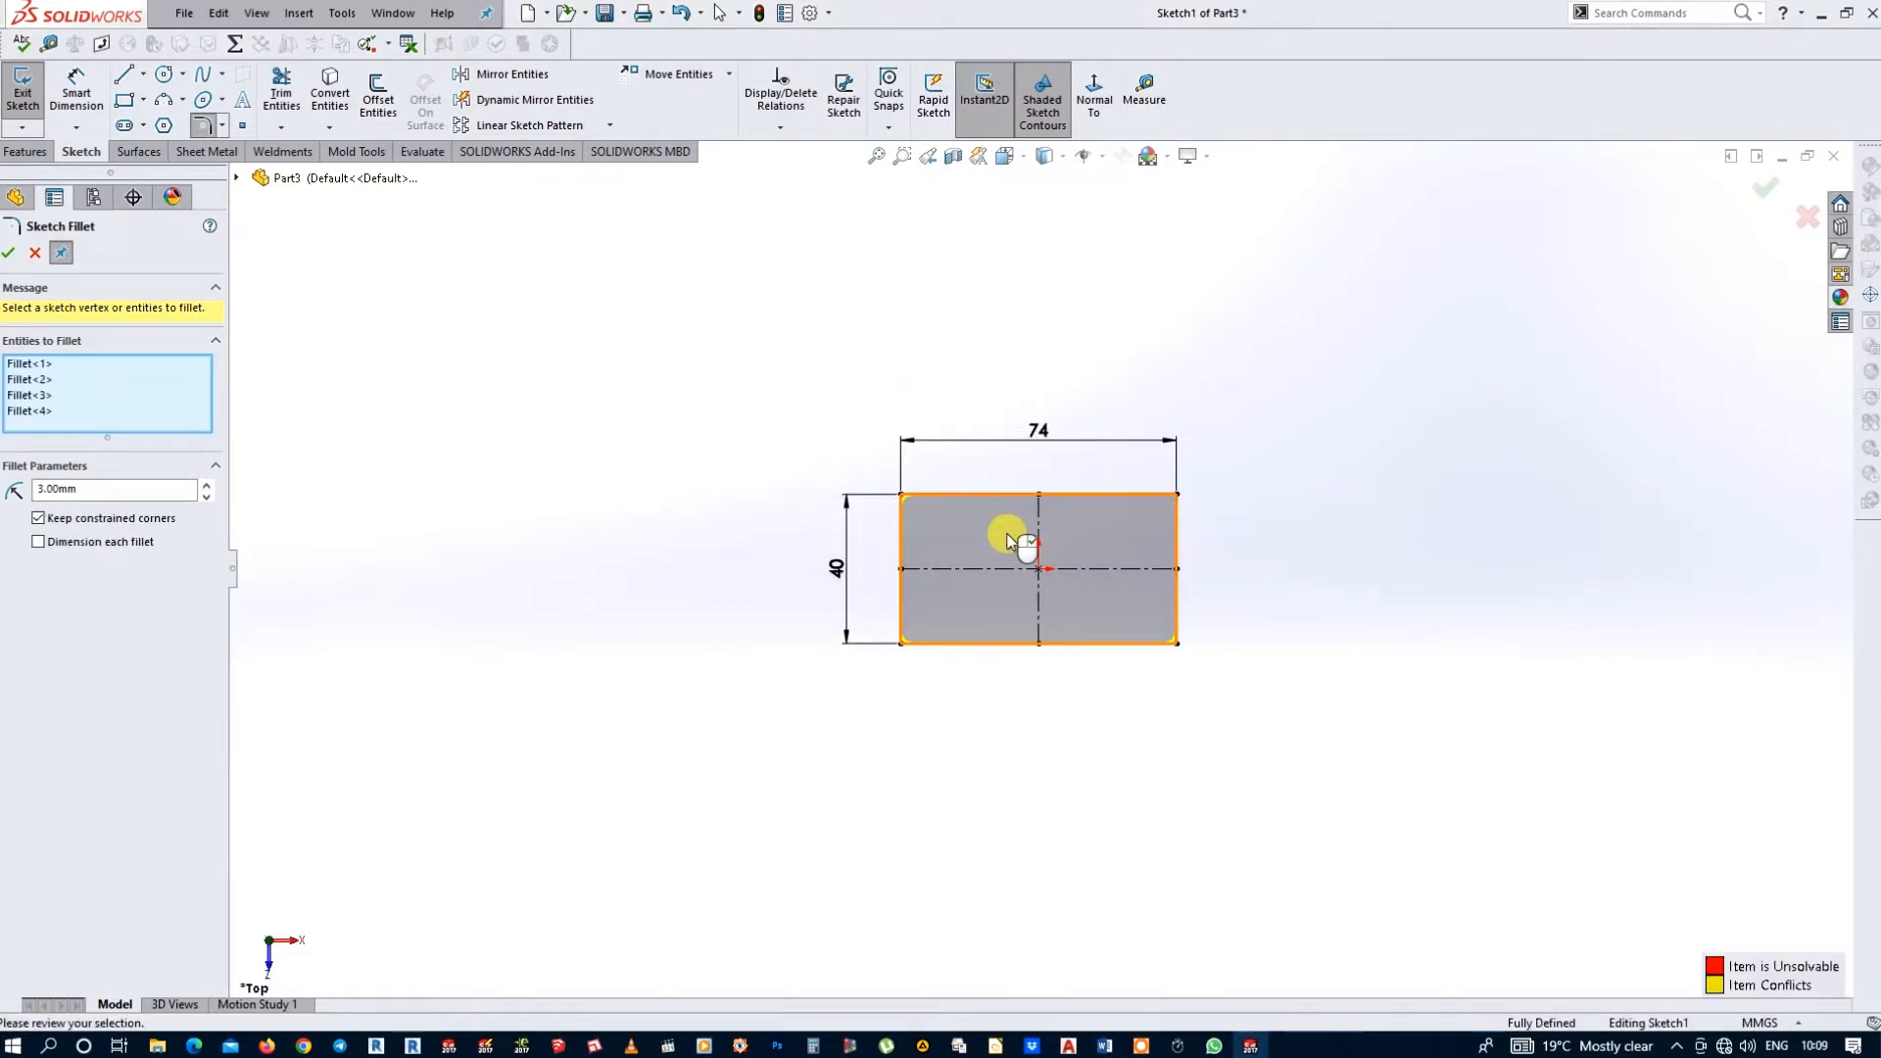
pyautogui.click(166, 76)
pyautogui.scroll(-4, 882, 509)
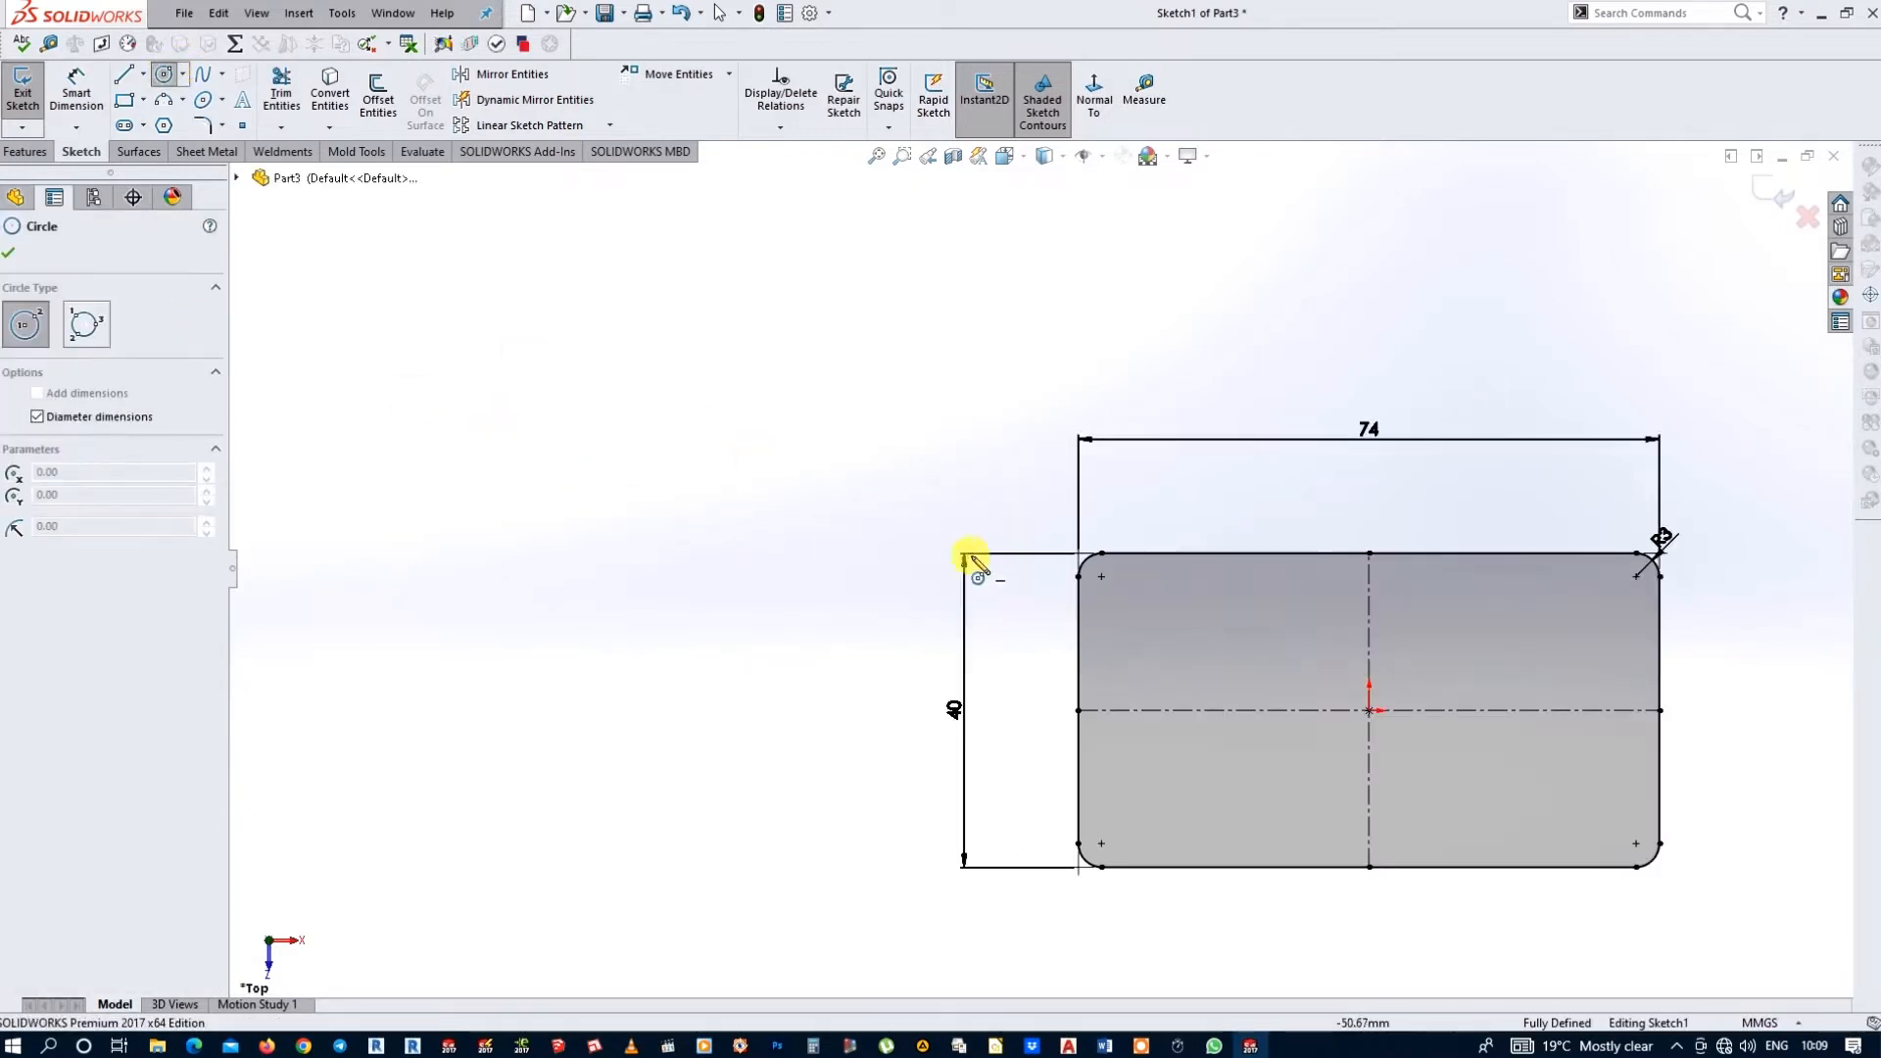
pyautogui.click(1101, 576)
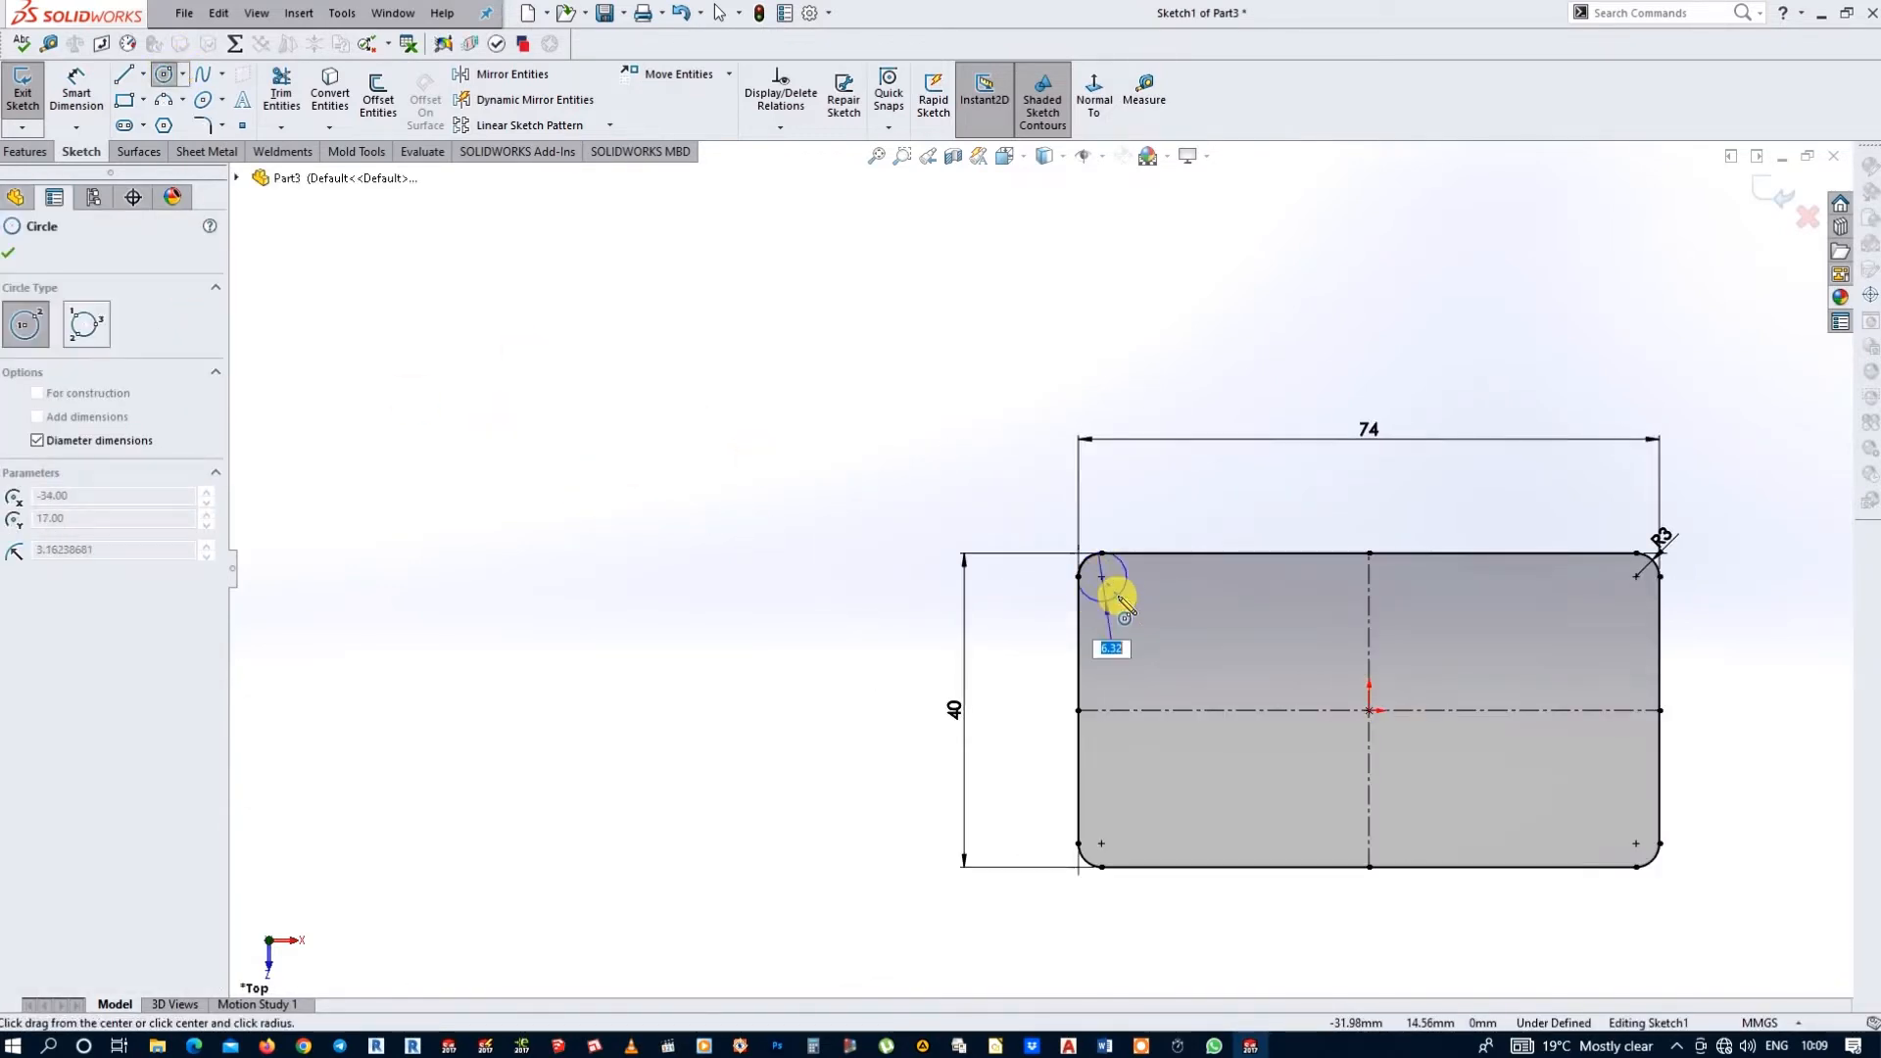
pyautogui.click(1120, 601)
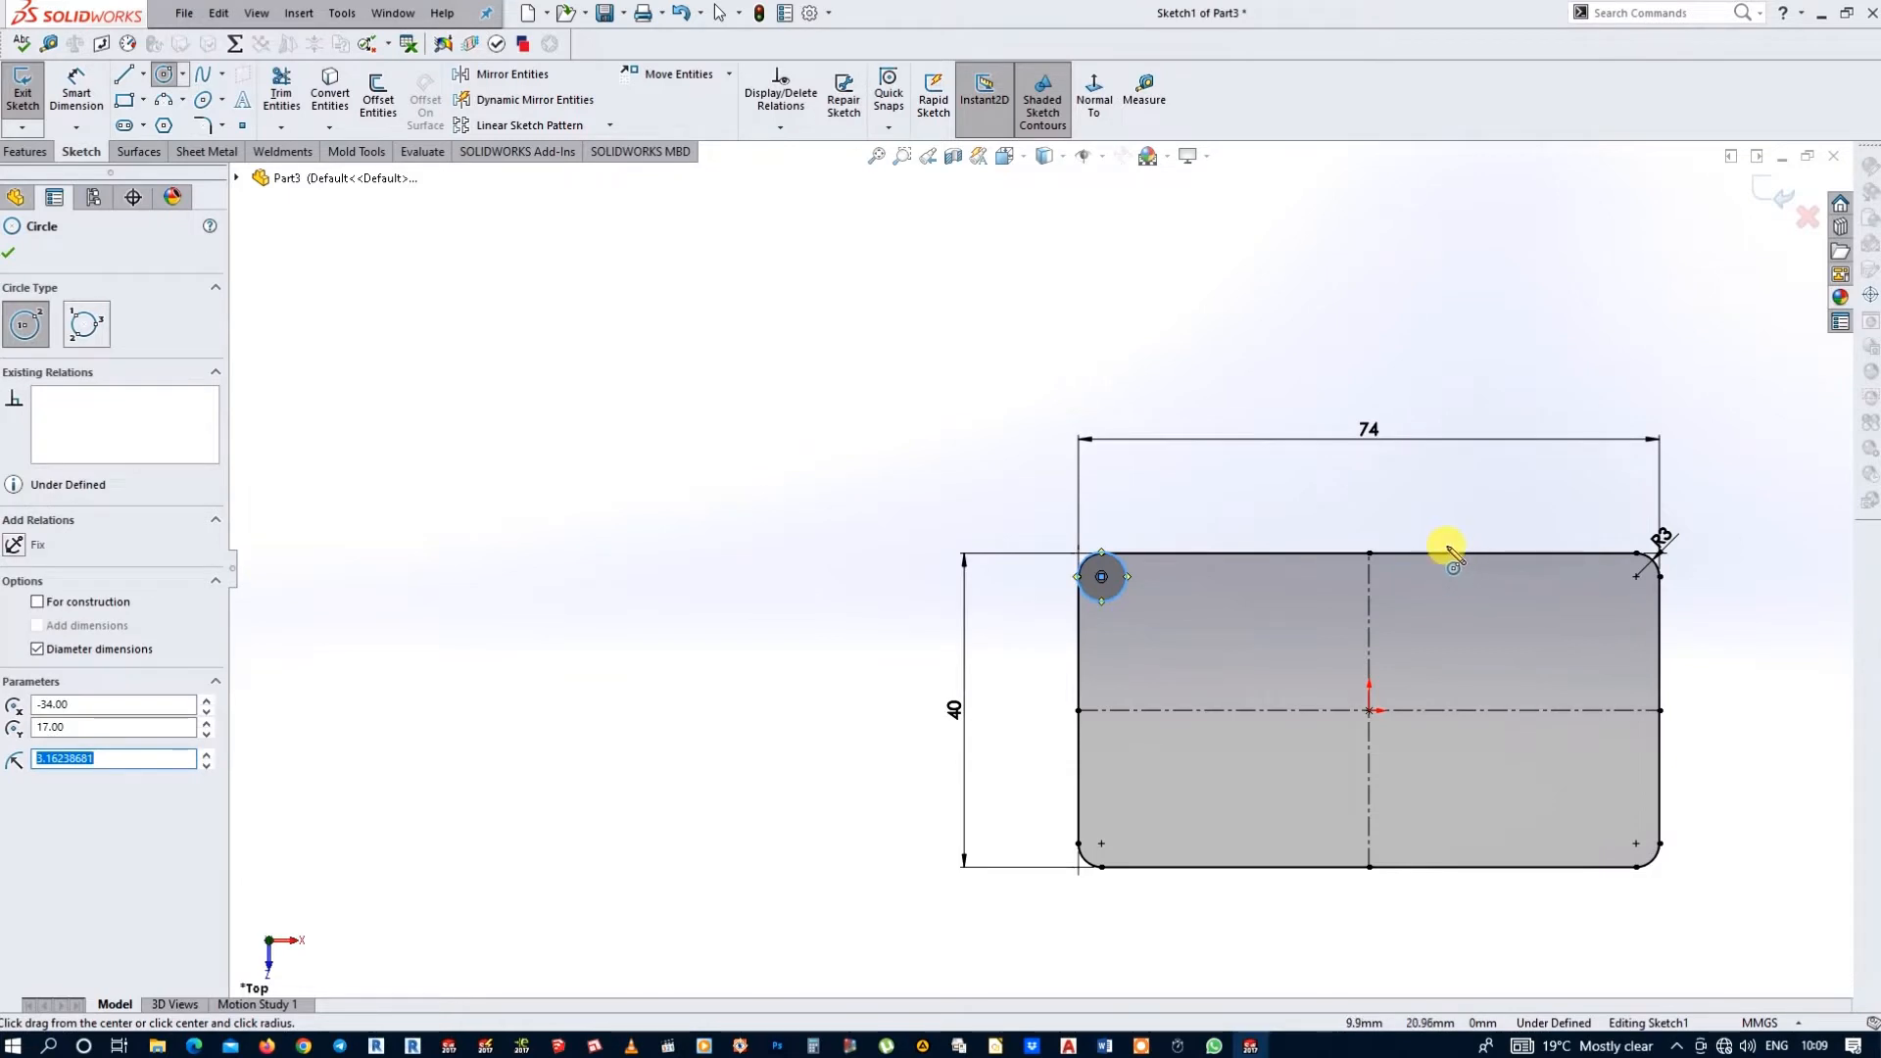
pyautogui.hotkey('ctrl', 'z')
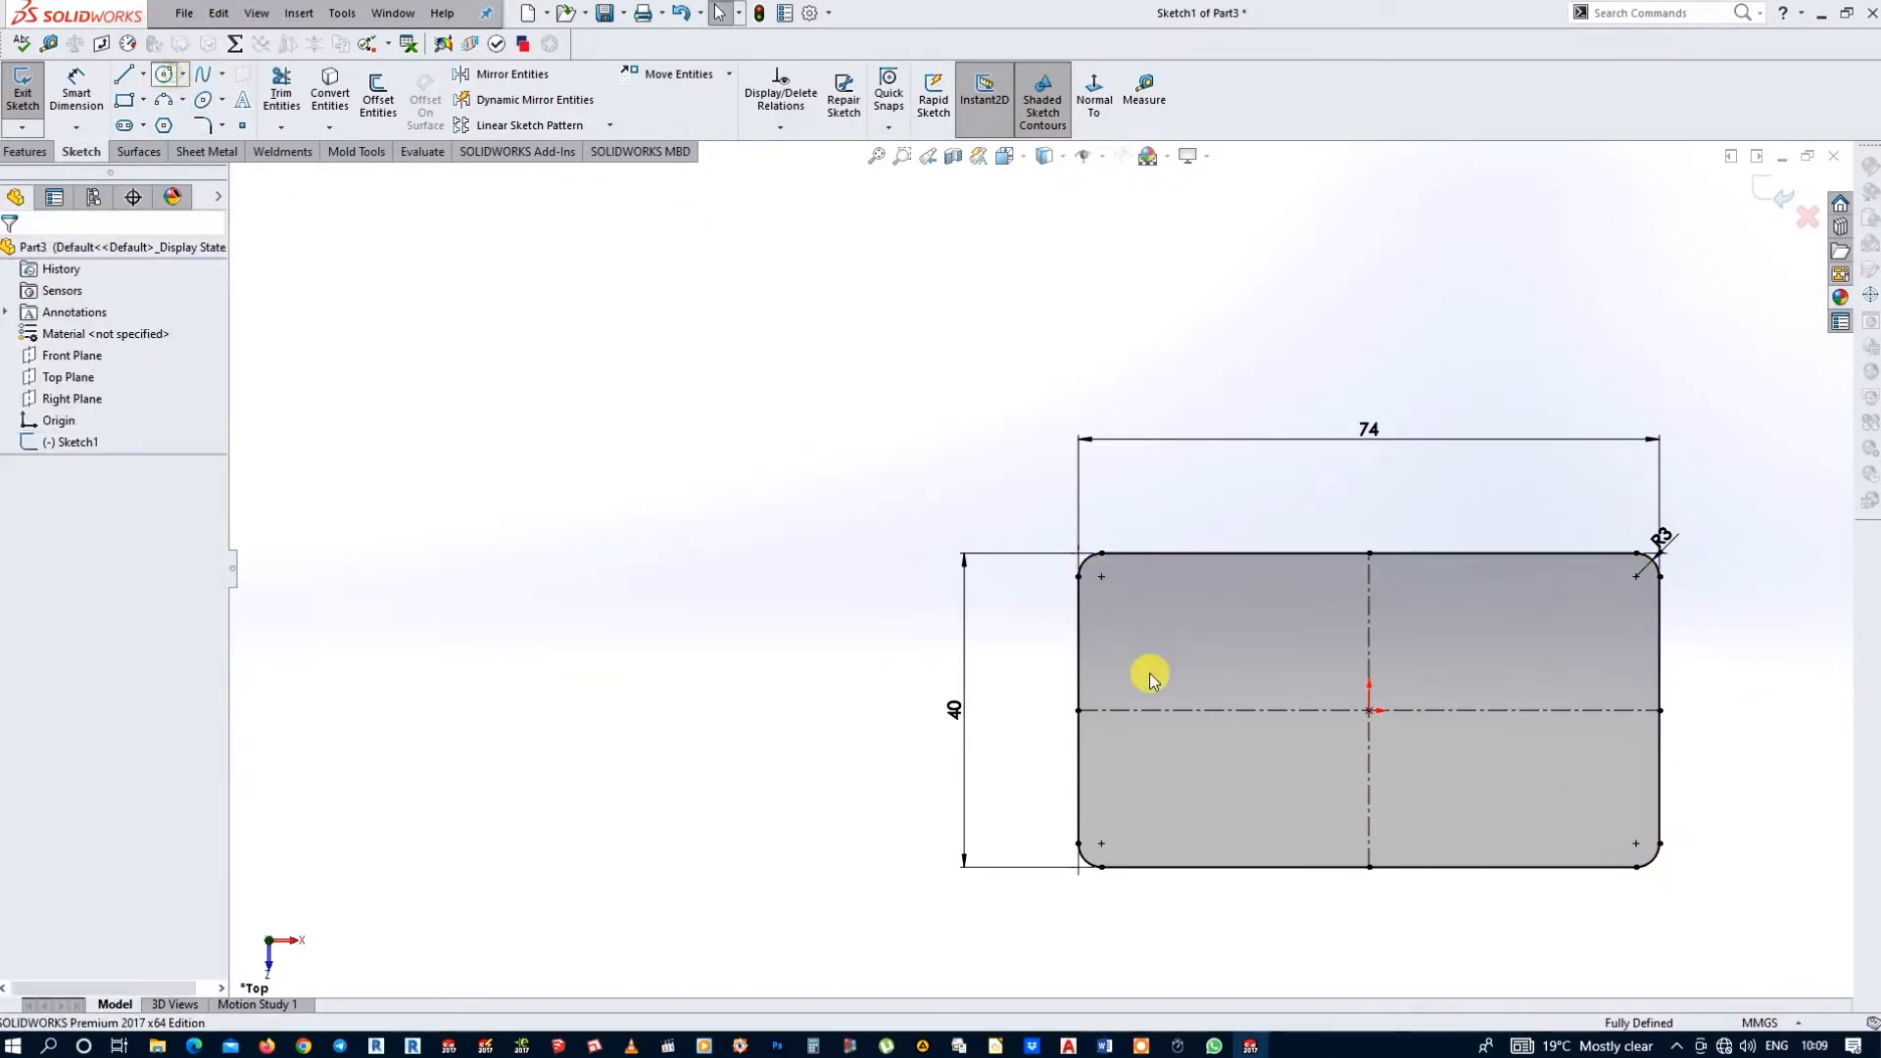
# - Sketch one circle centred on each of the four corner fillet centres, with diameters of about 3.5 to 5 mm
pyautogui.click(1101, 576)
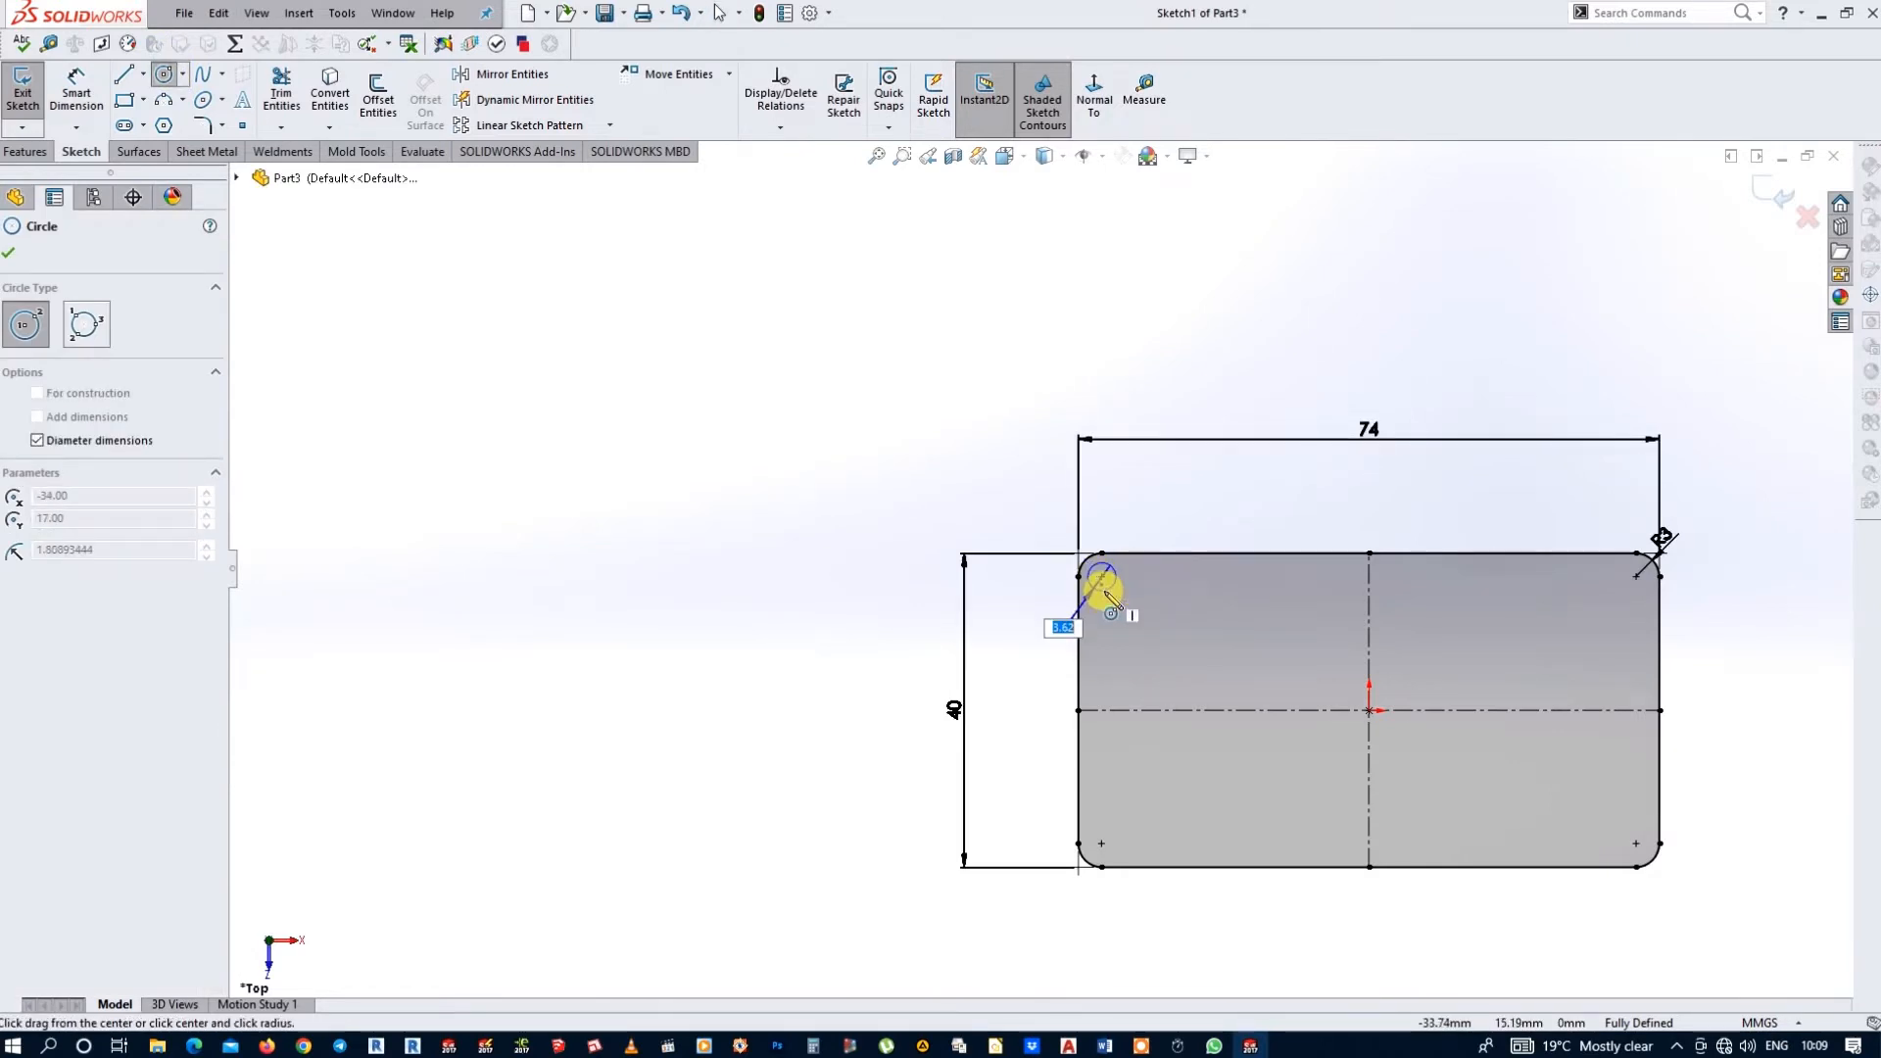
pyautogui.click(1106, 594)
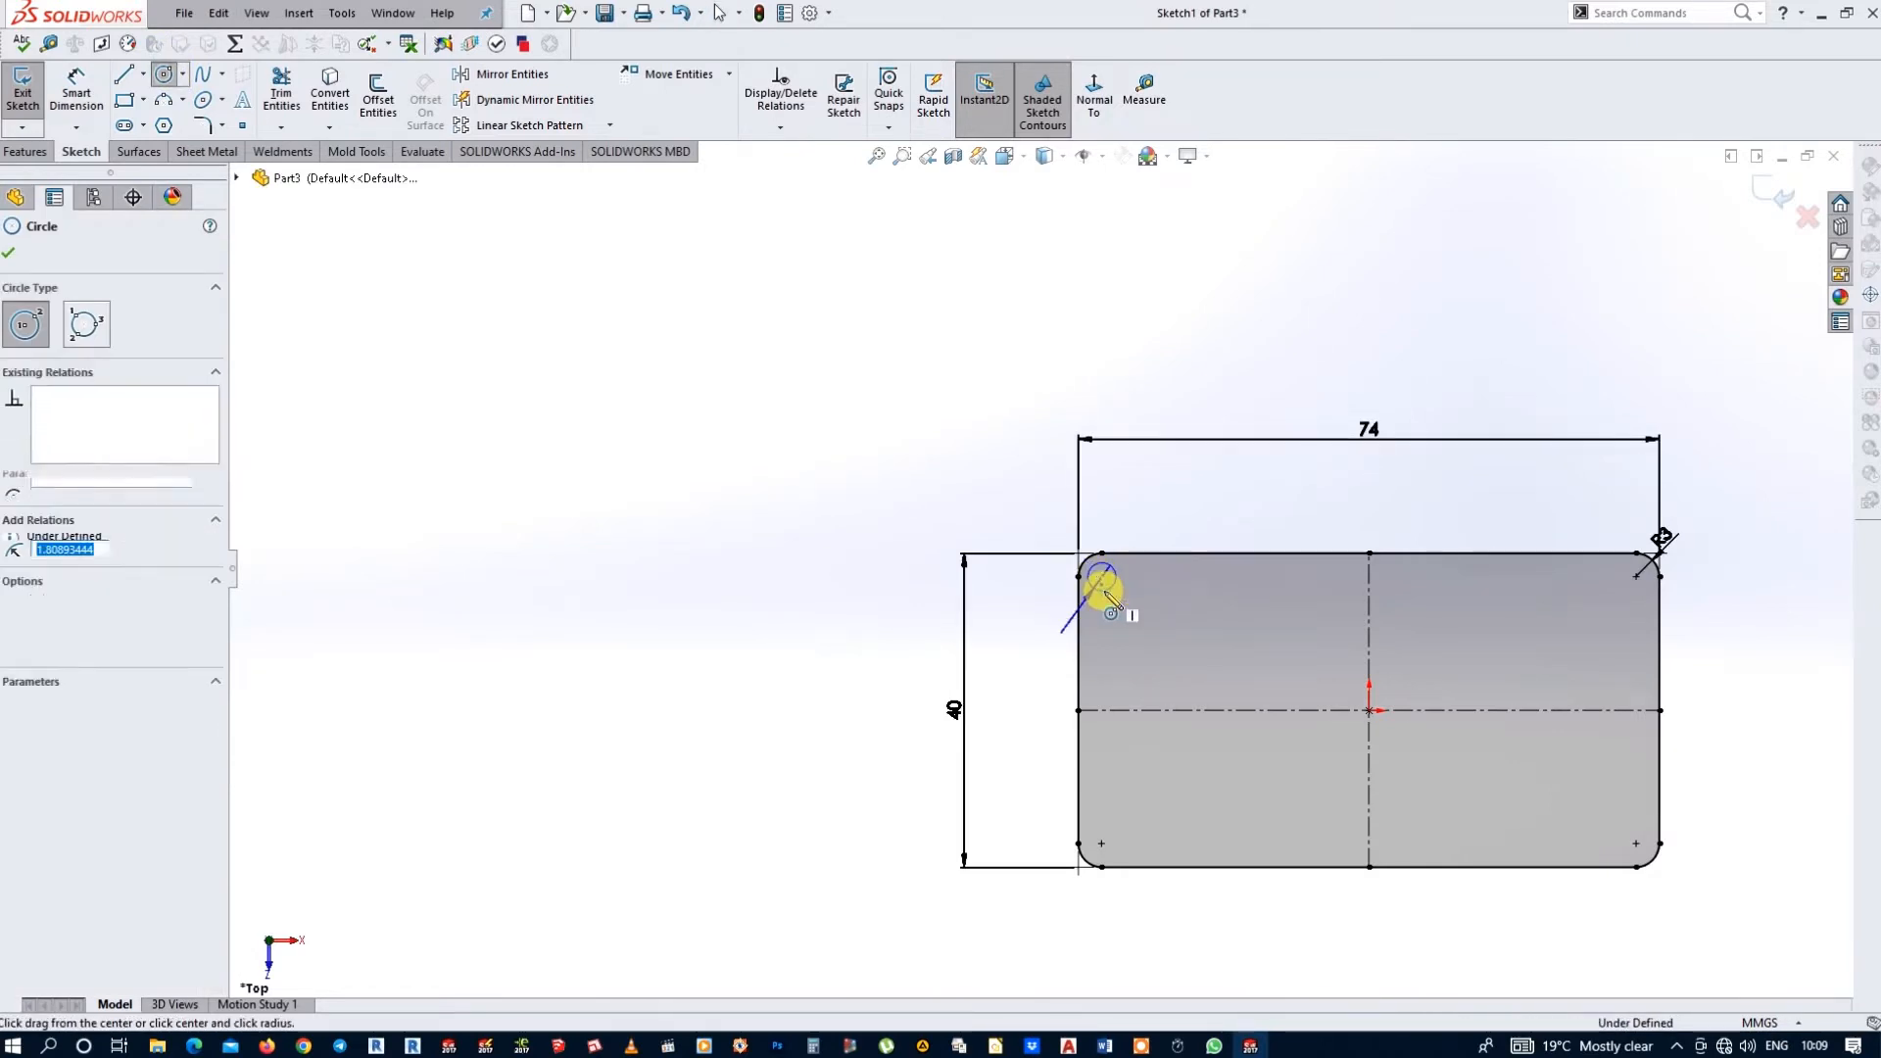
pyautogui.click(1636, 576)
pyautogui.click(1655, 580)
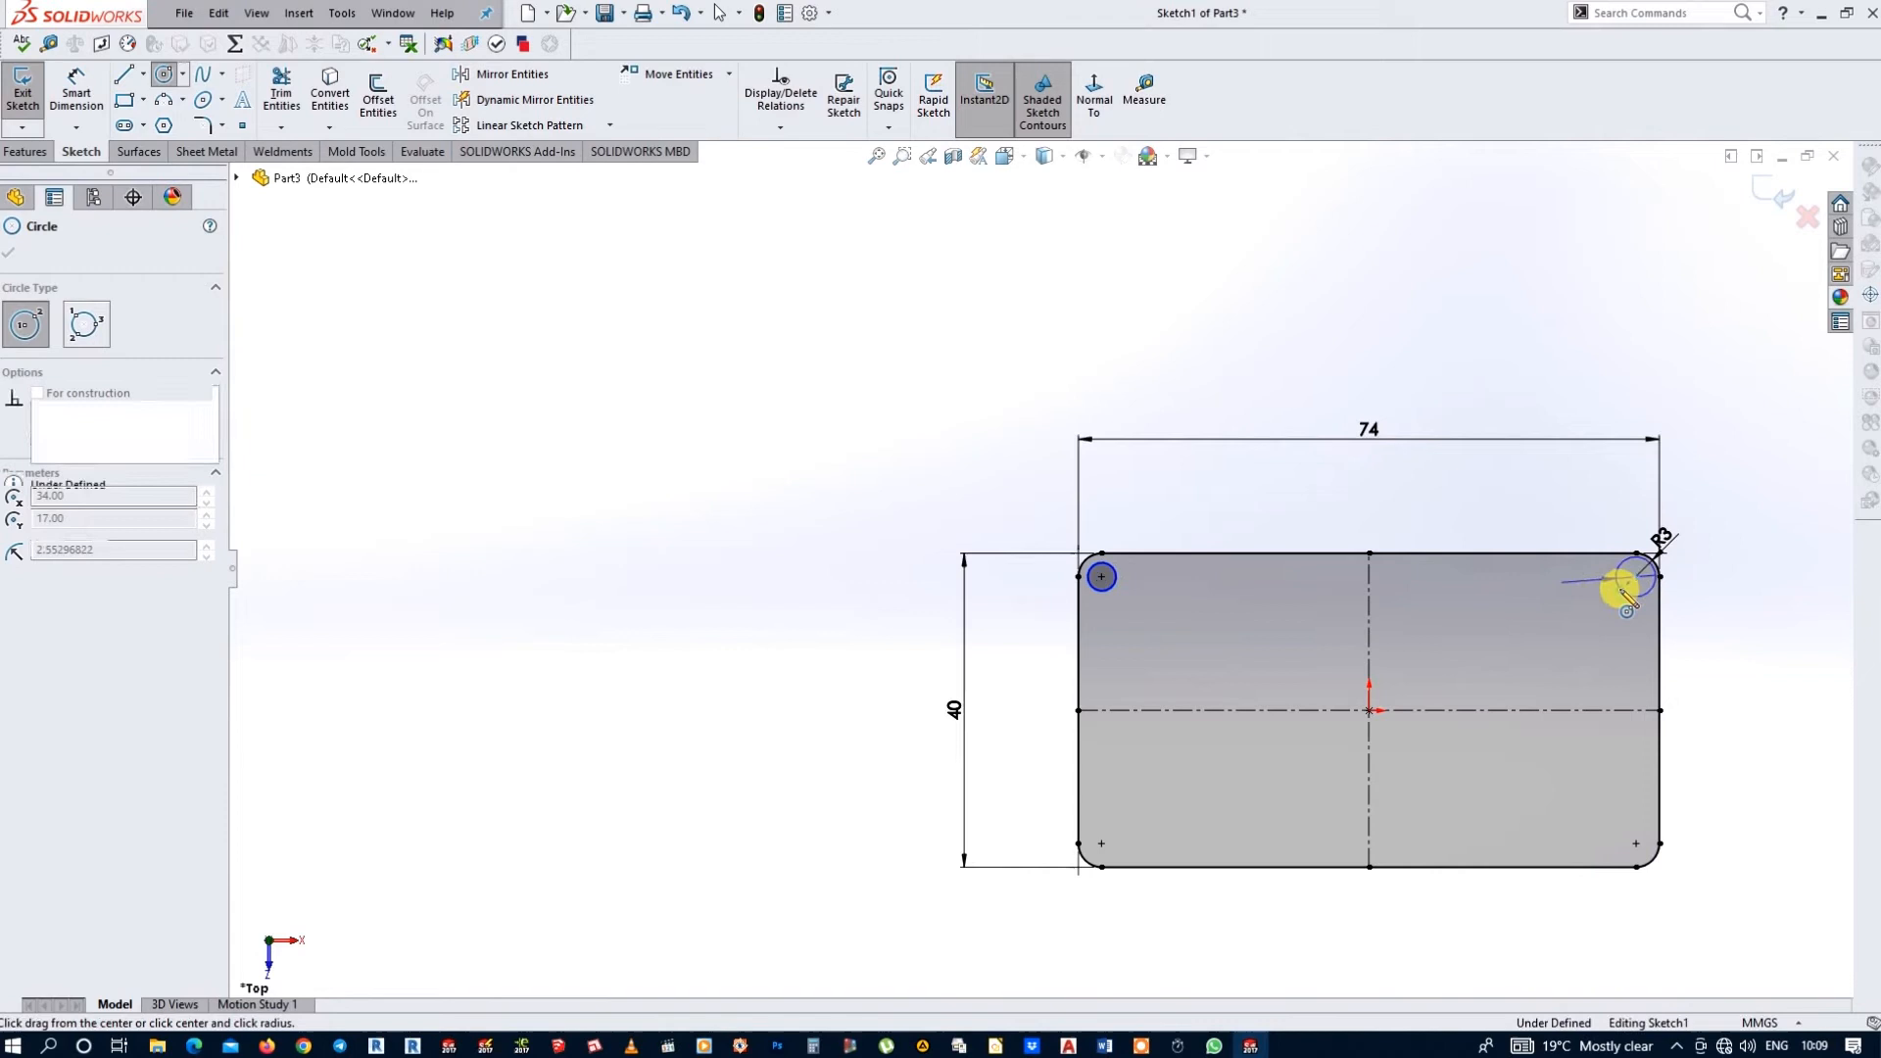
pyautogui.click(1636, 843)
pyautogui.click(1622, 835)
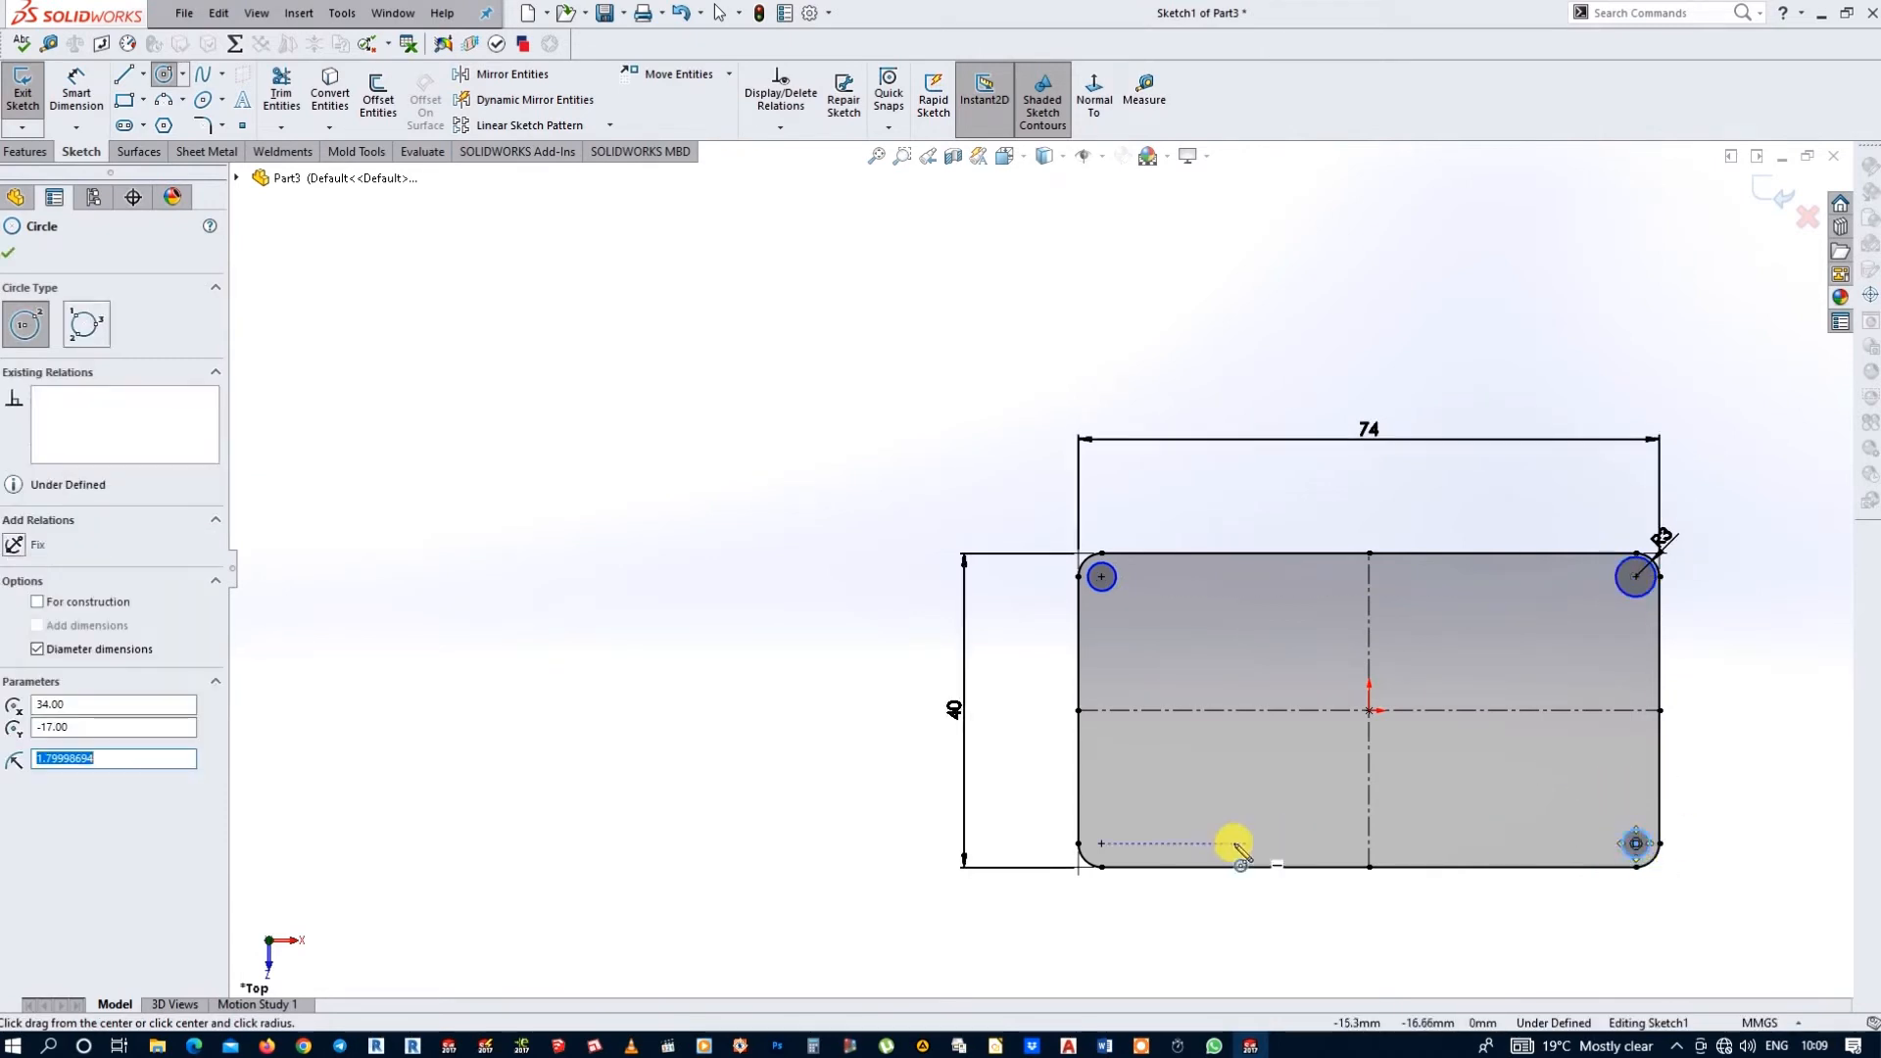
pyautogui.click(1100, 843)
pyautogui.click(1112, 850)
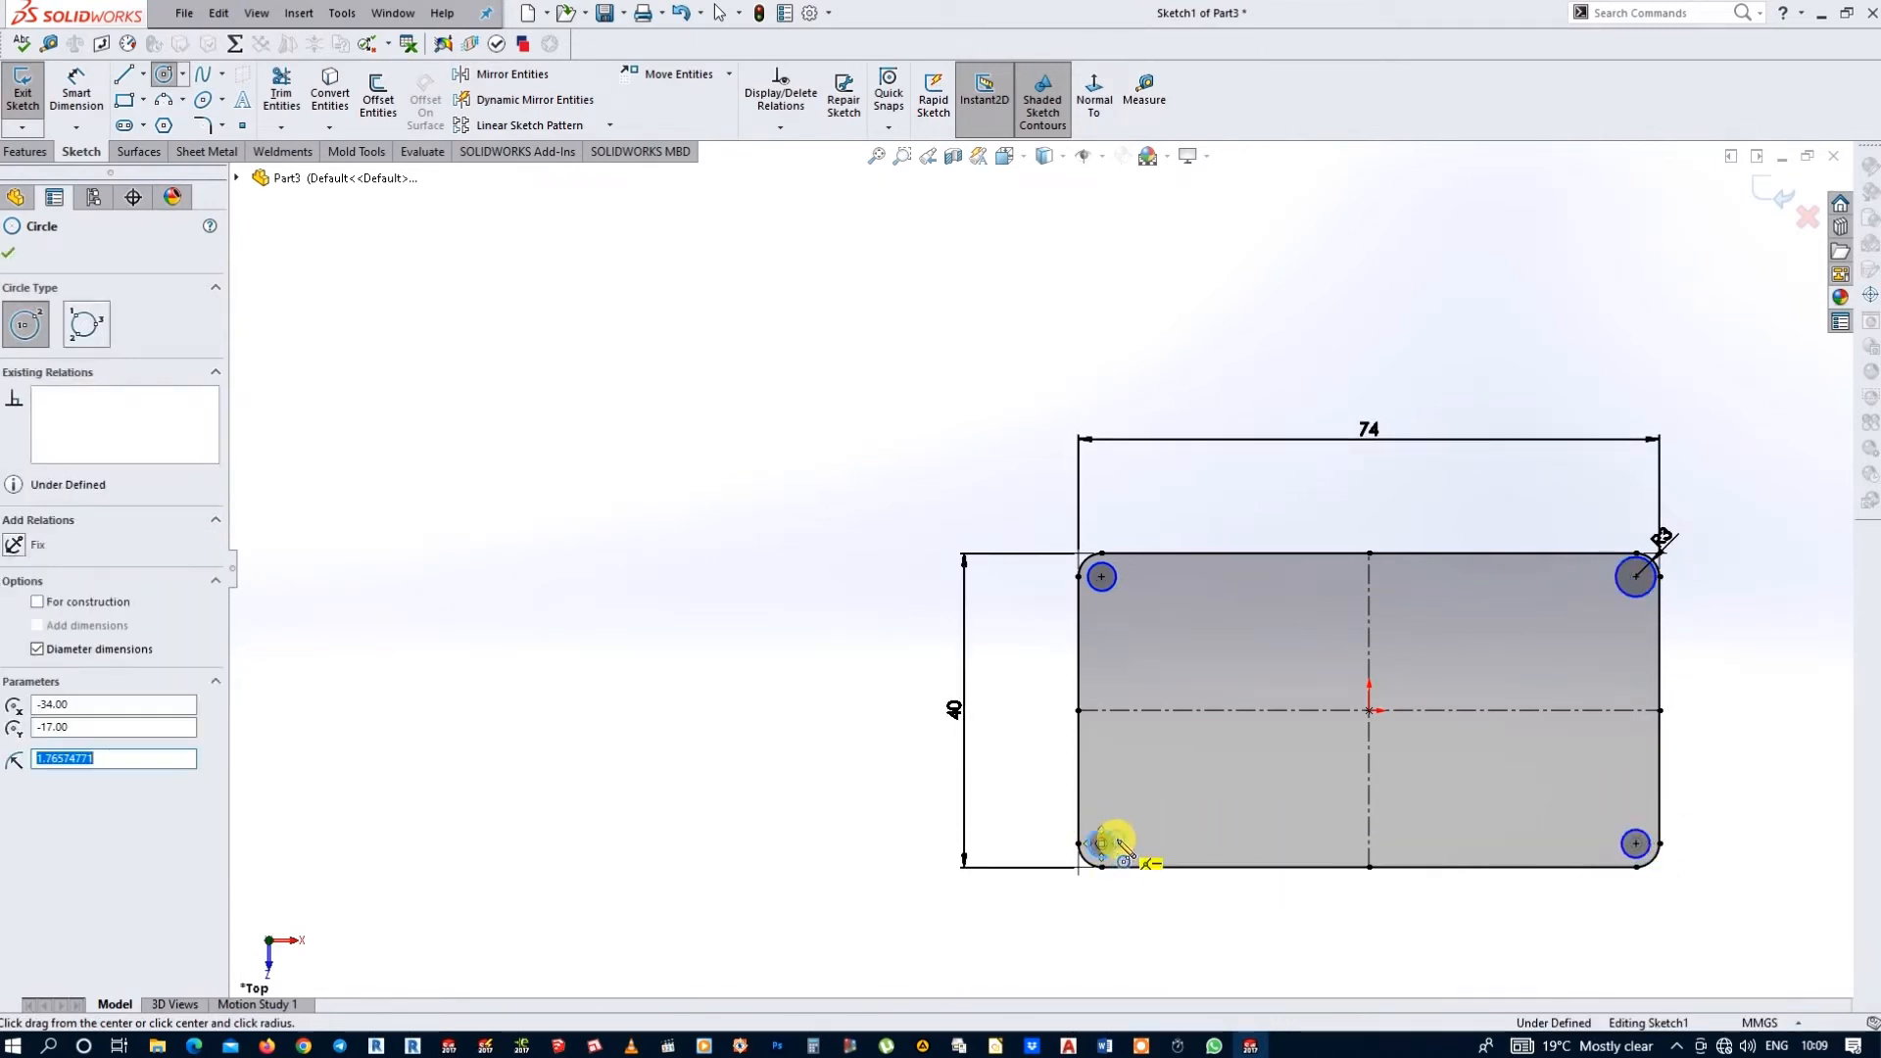
pyautogui.rightClick(852, 612)
pyautogui.click(887, 626)
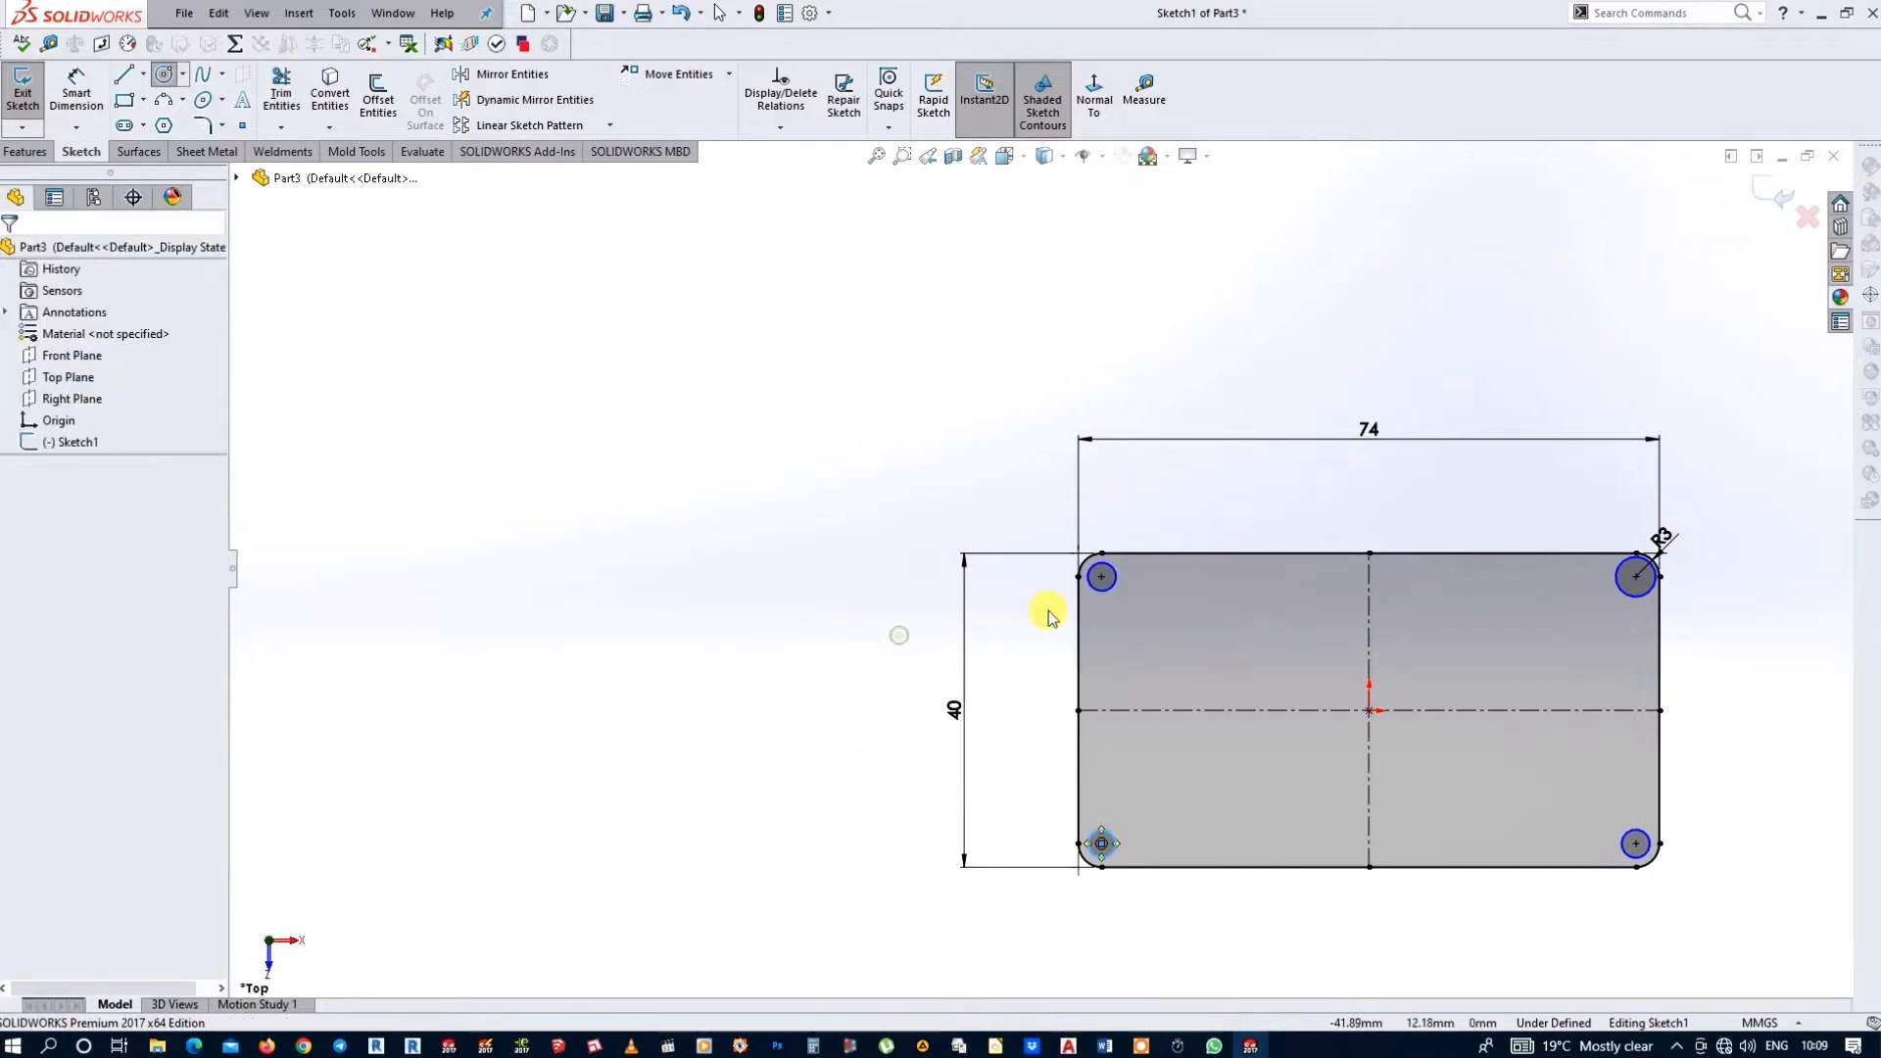
# - Dimension the circle at the rectangle's upper-left corner with a diameter of 3 mm
pyautogui.click(77, 88)
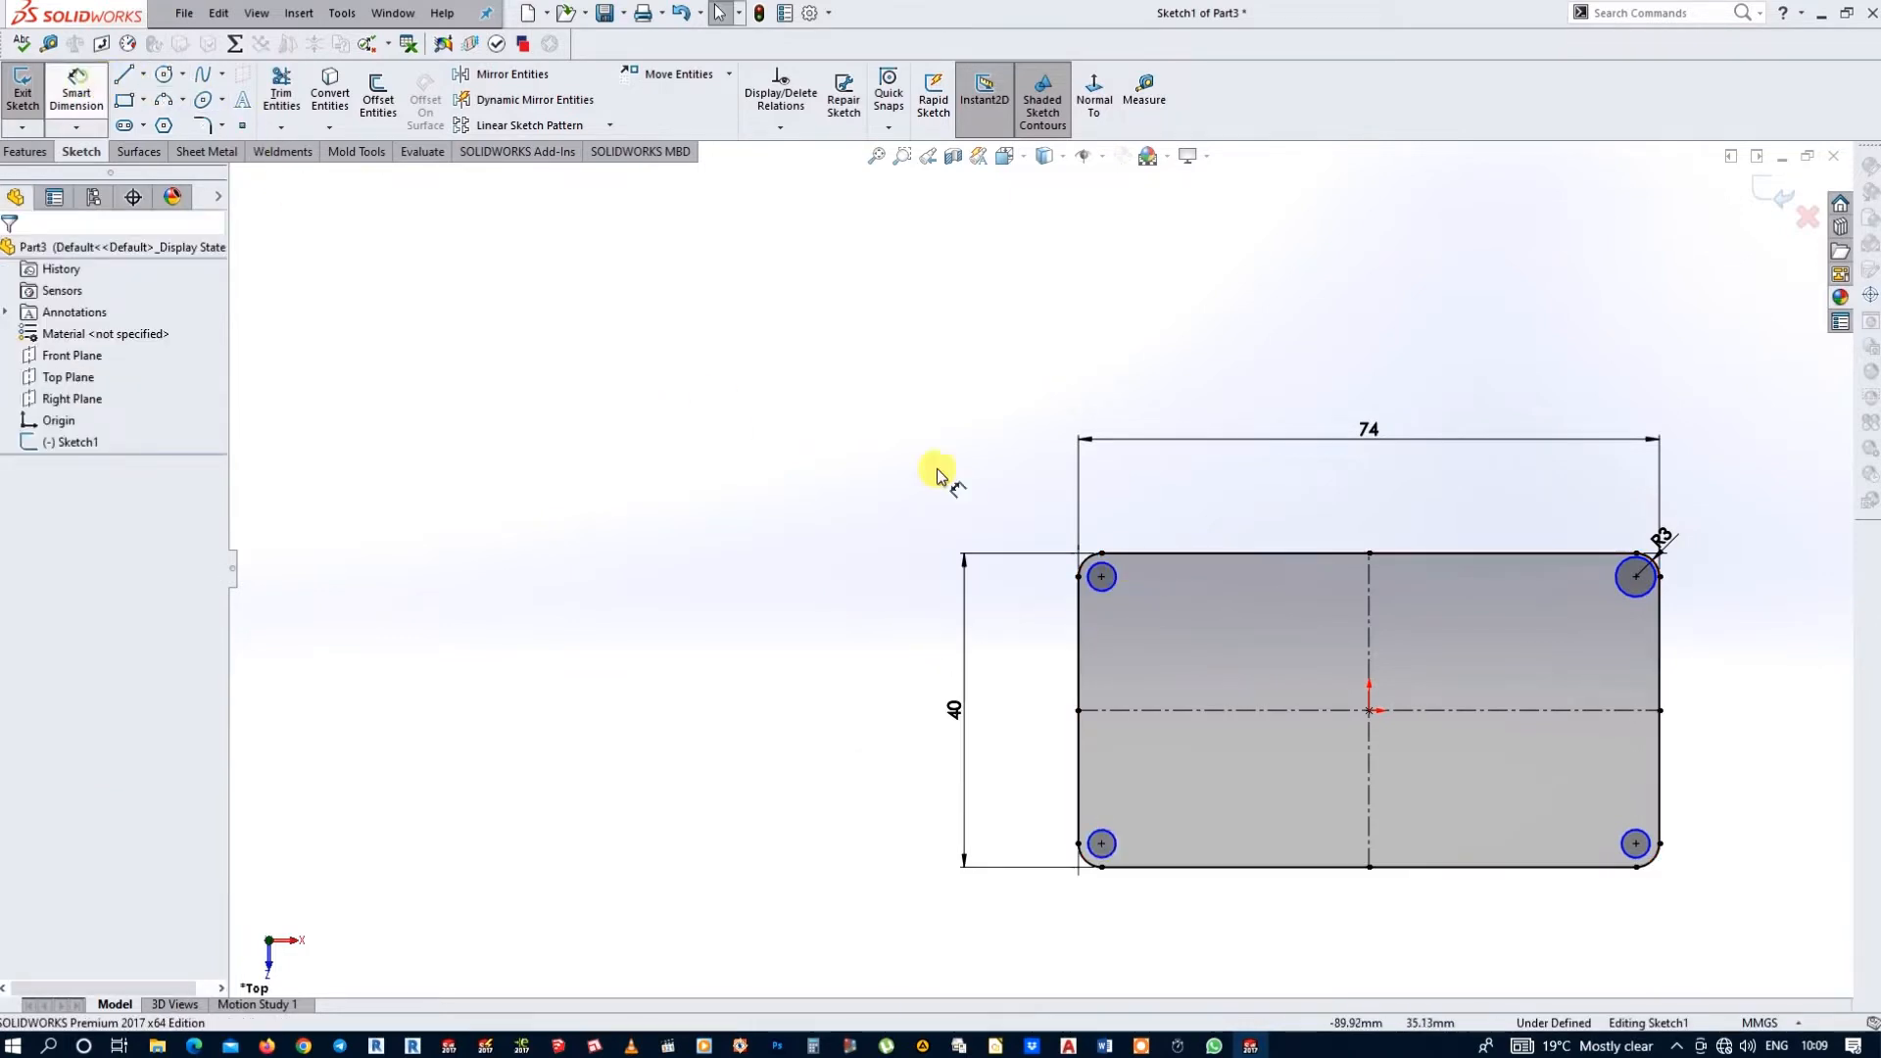
pyautogui.click(1113, 585)
pyautogui.click(1132, 608)
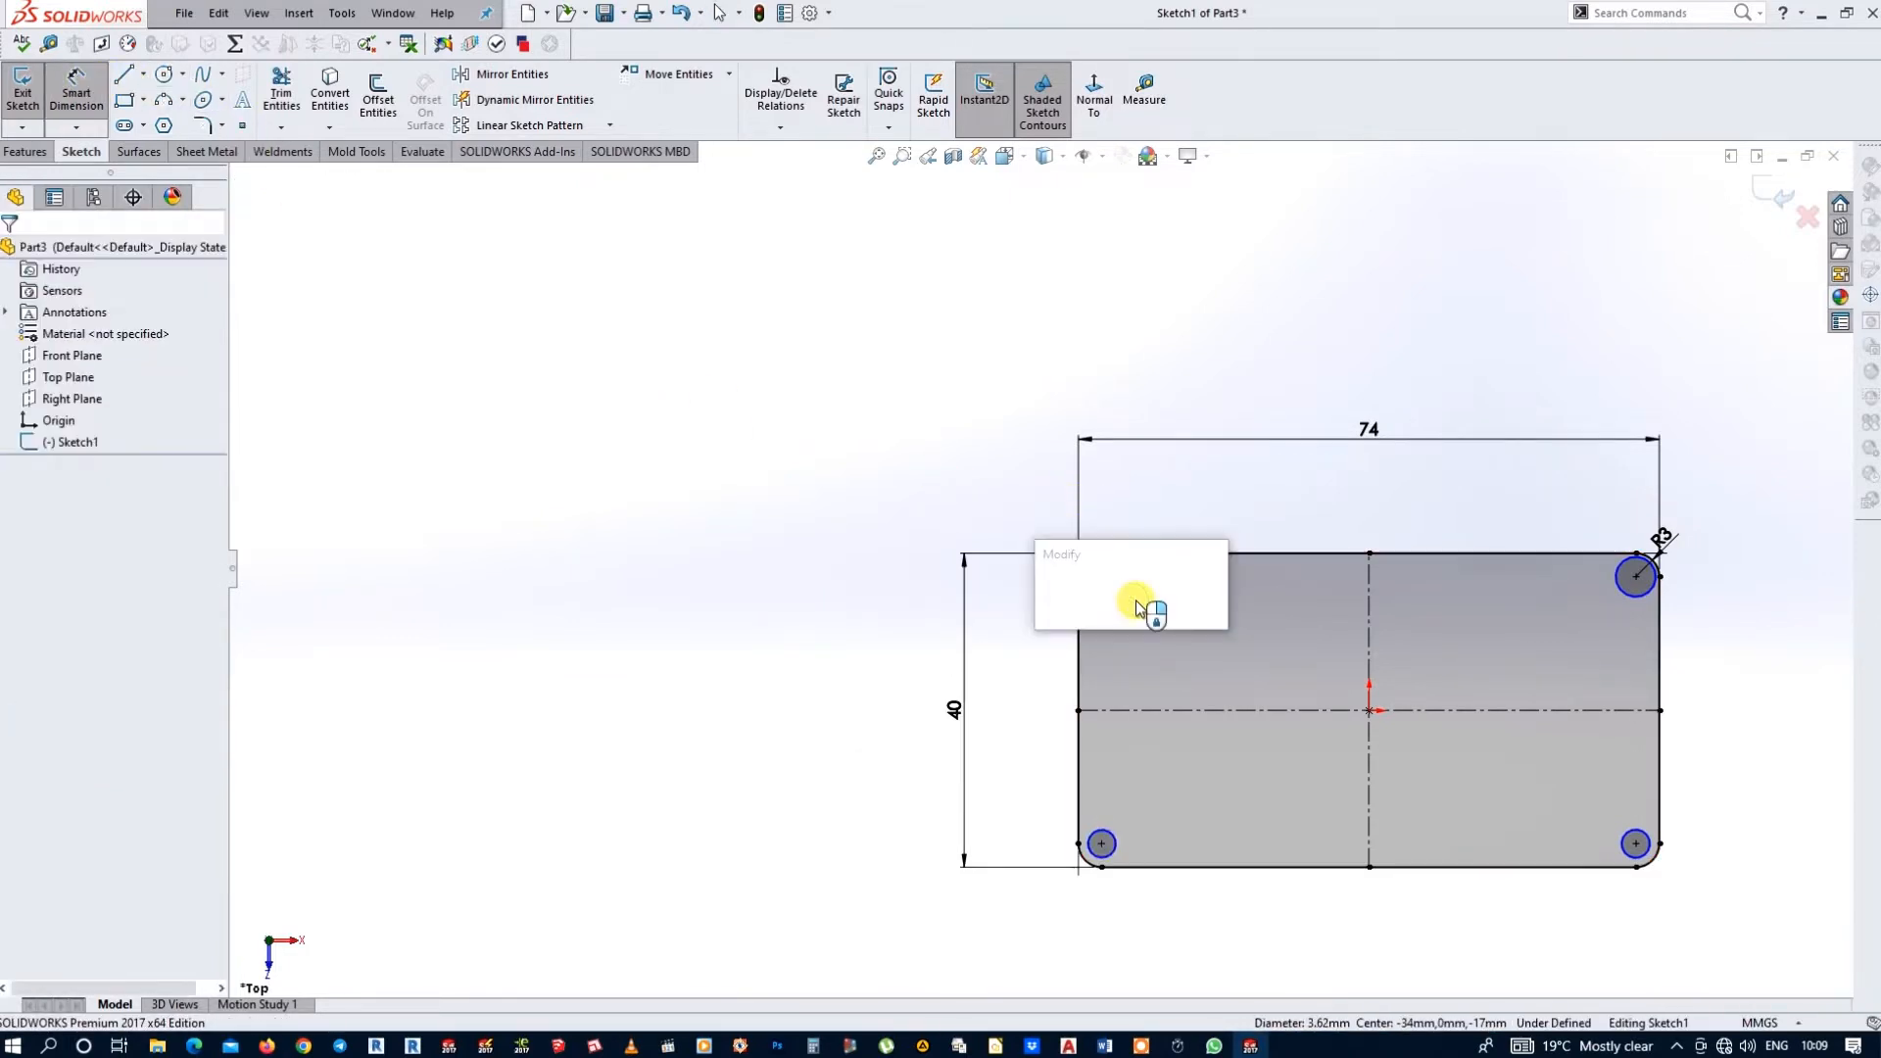
pyautogui.click(998, 343)
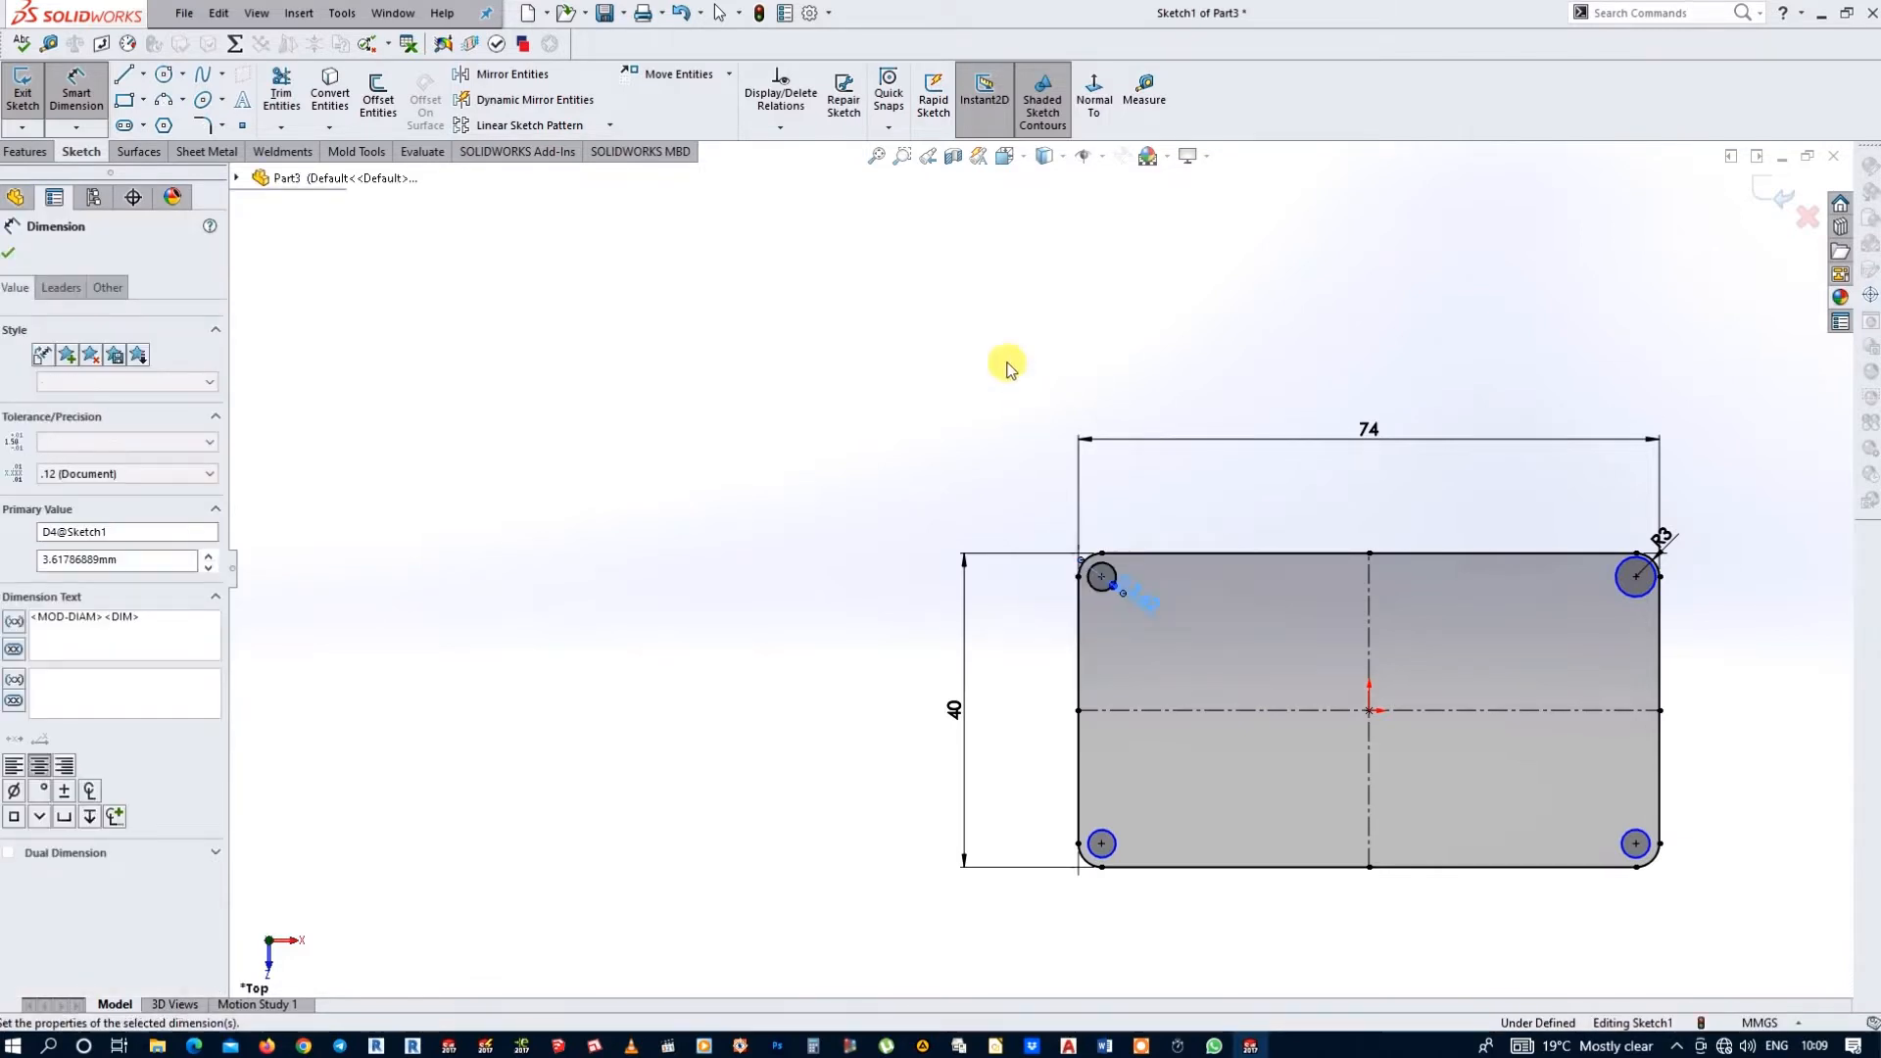
pyautogui.click(1103, 589)
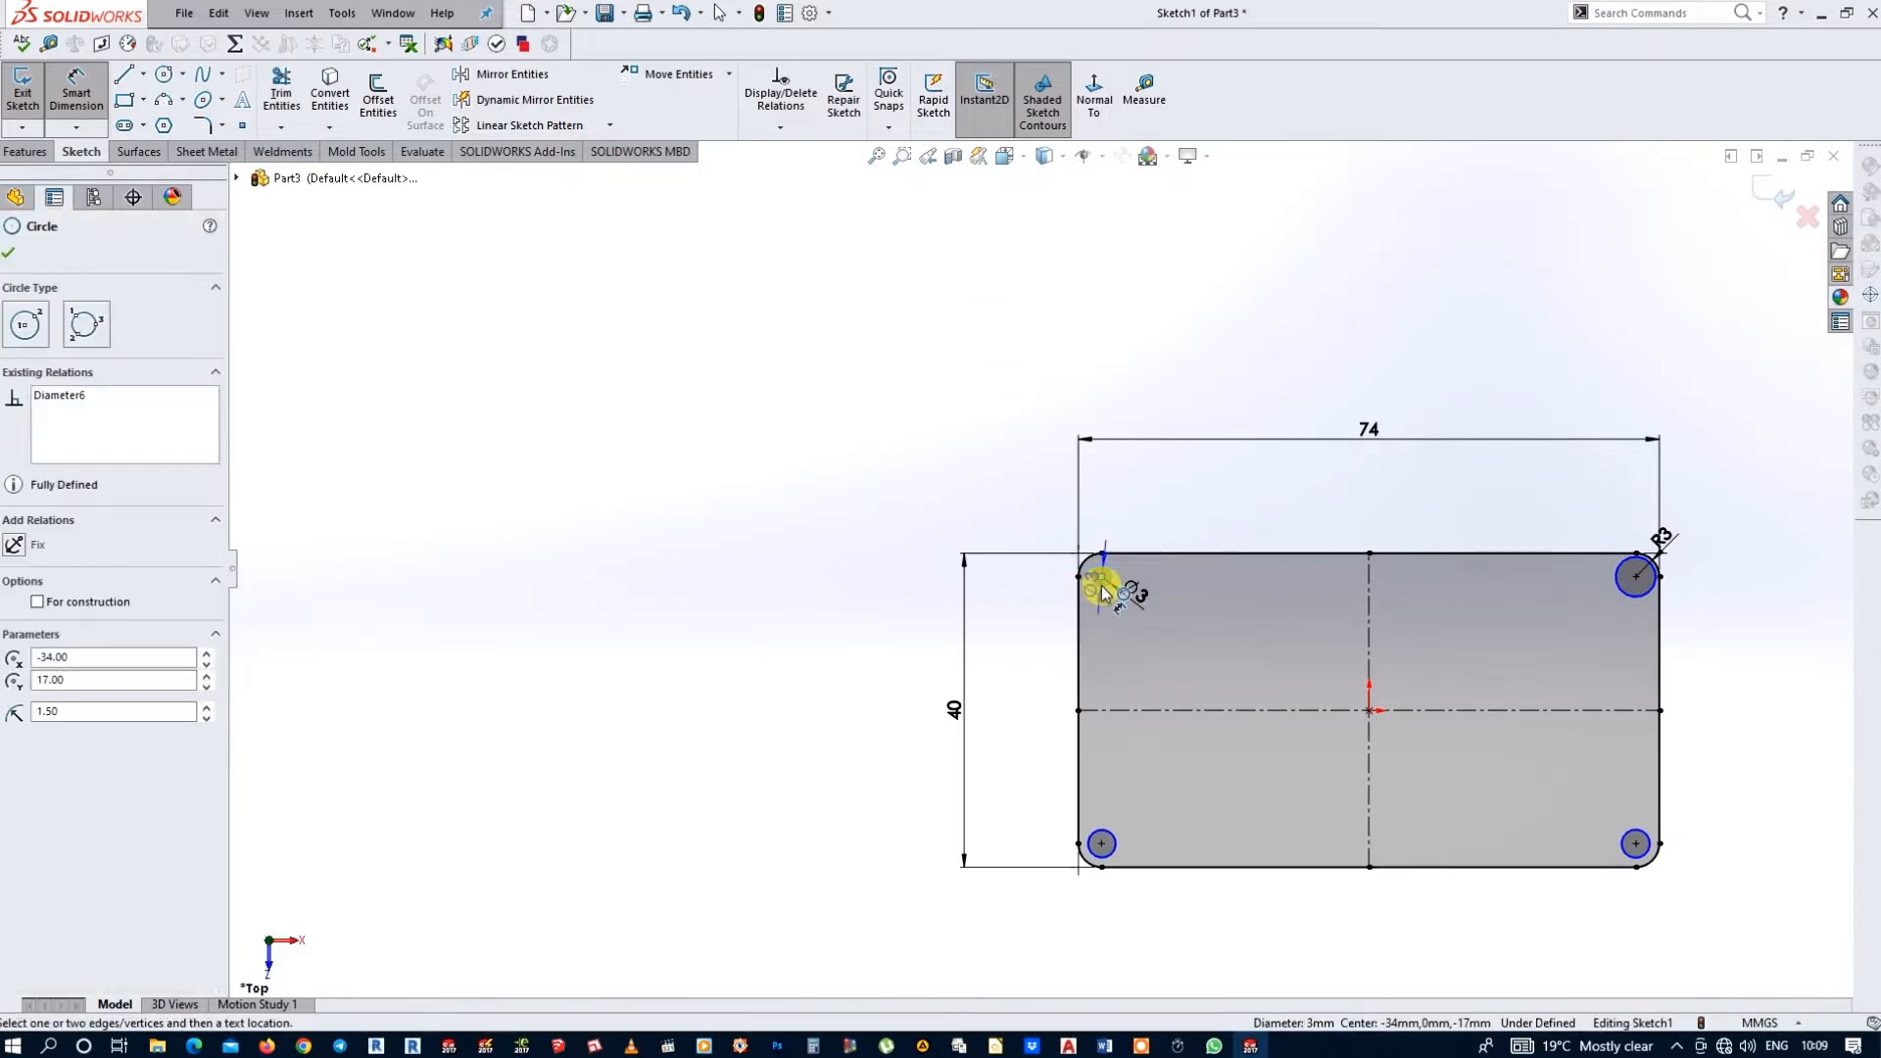
pyautogui.click(862, 576)
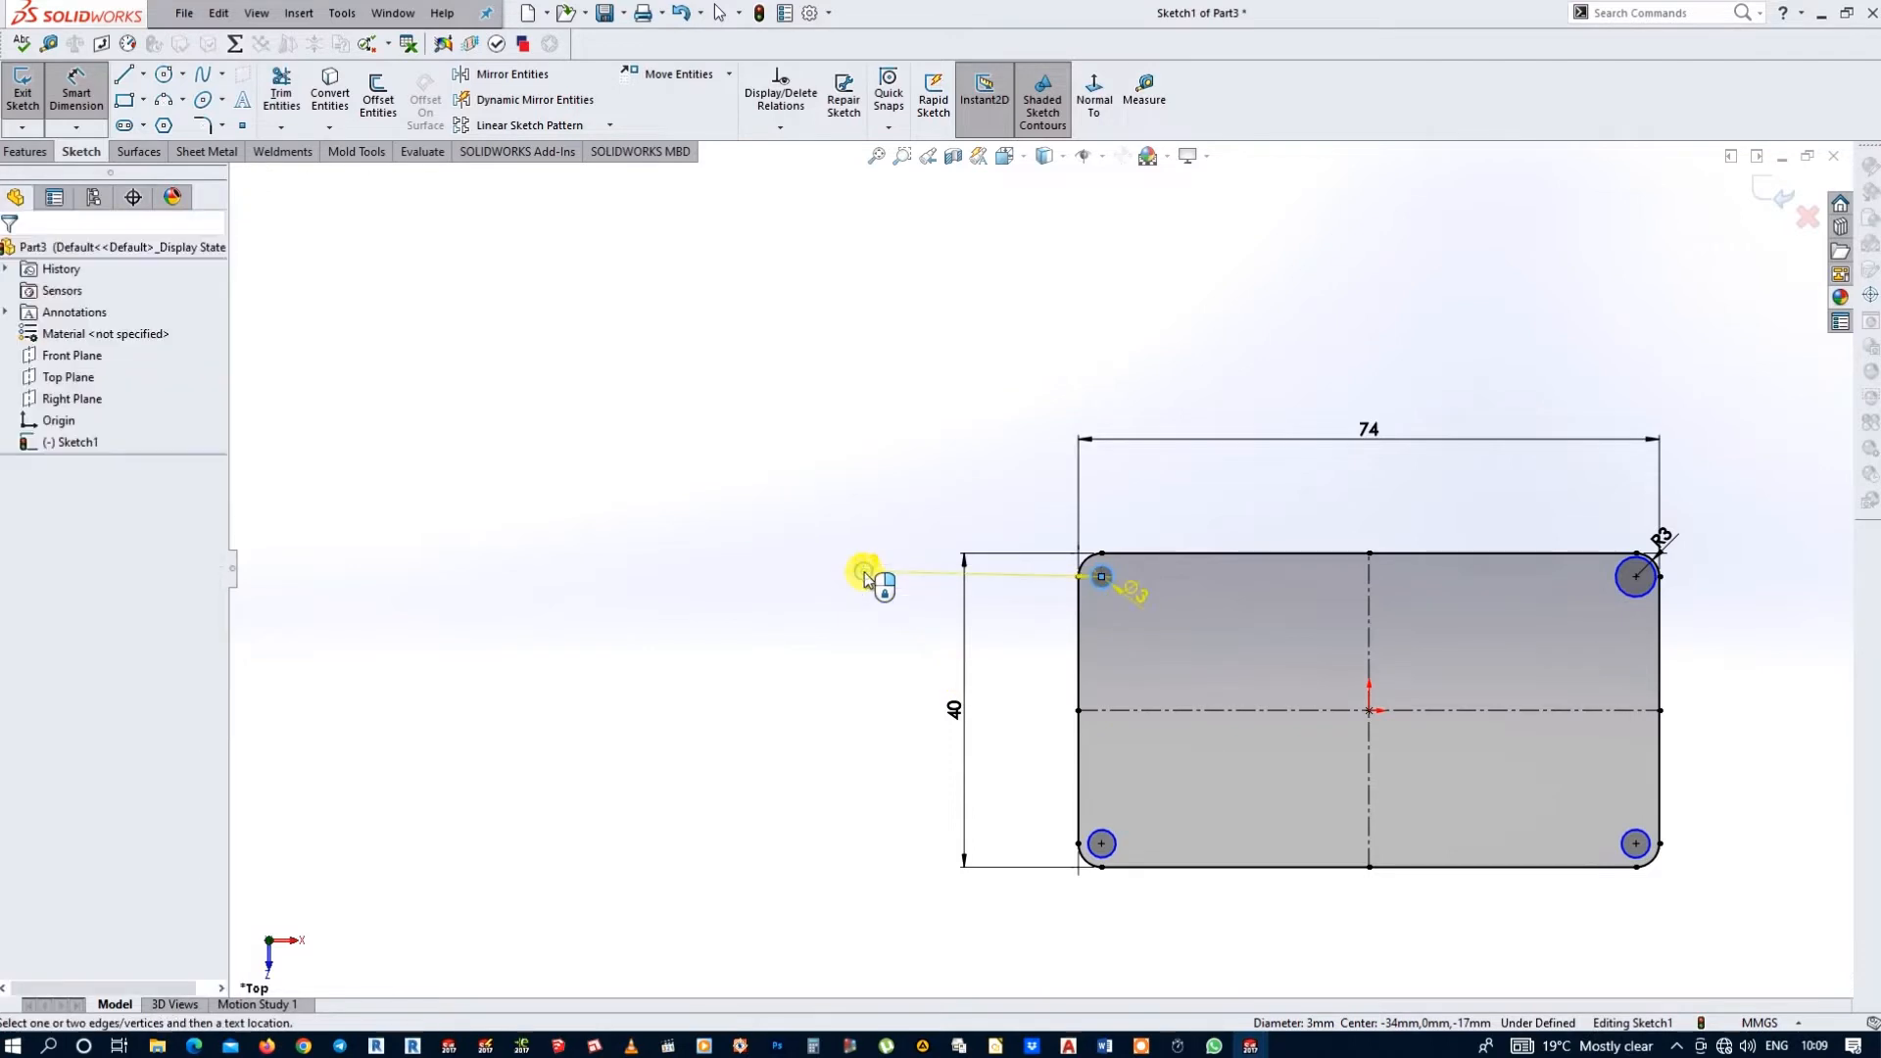
pyautogui.click(880, 518)
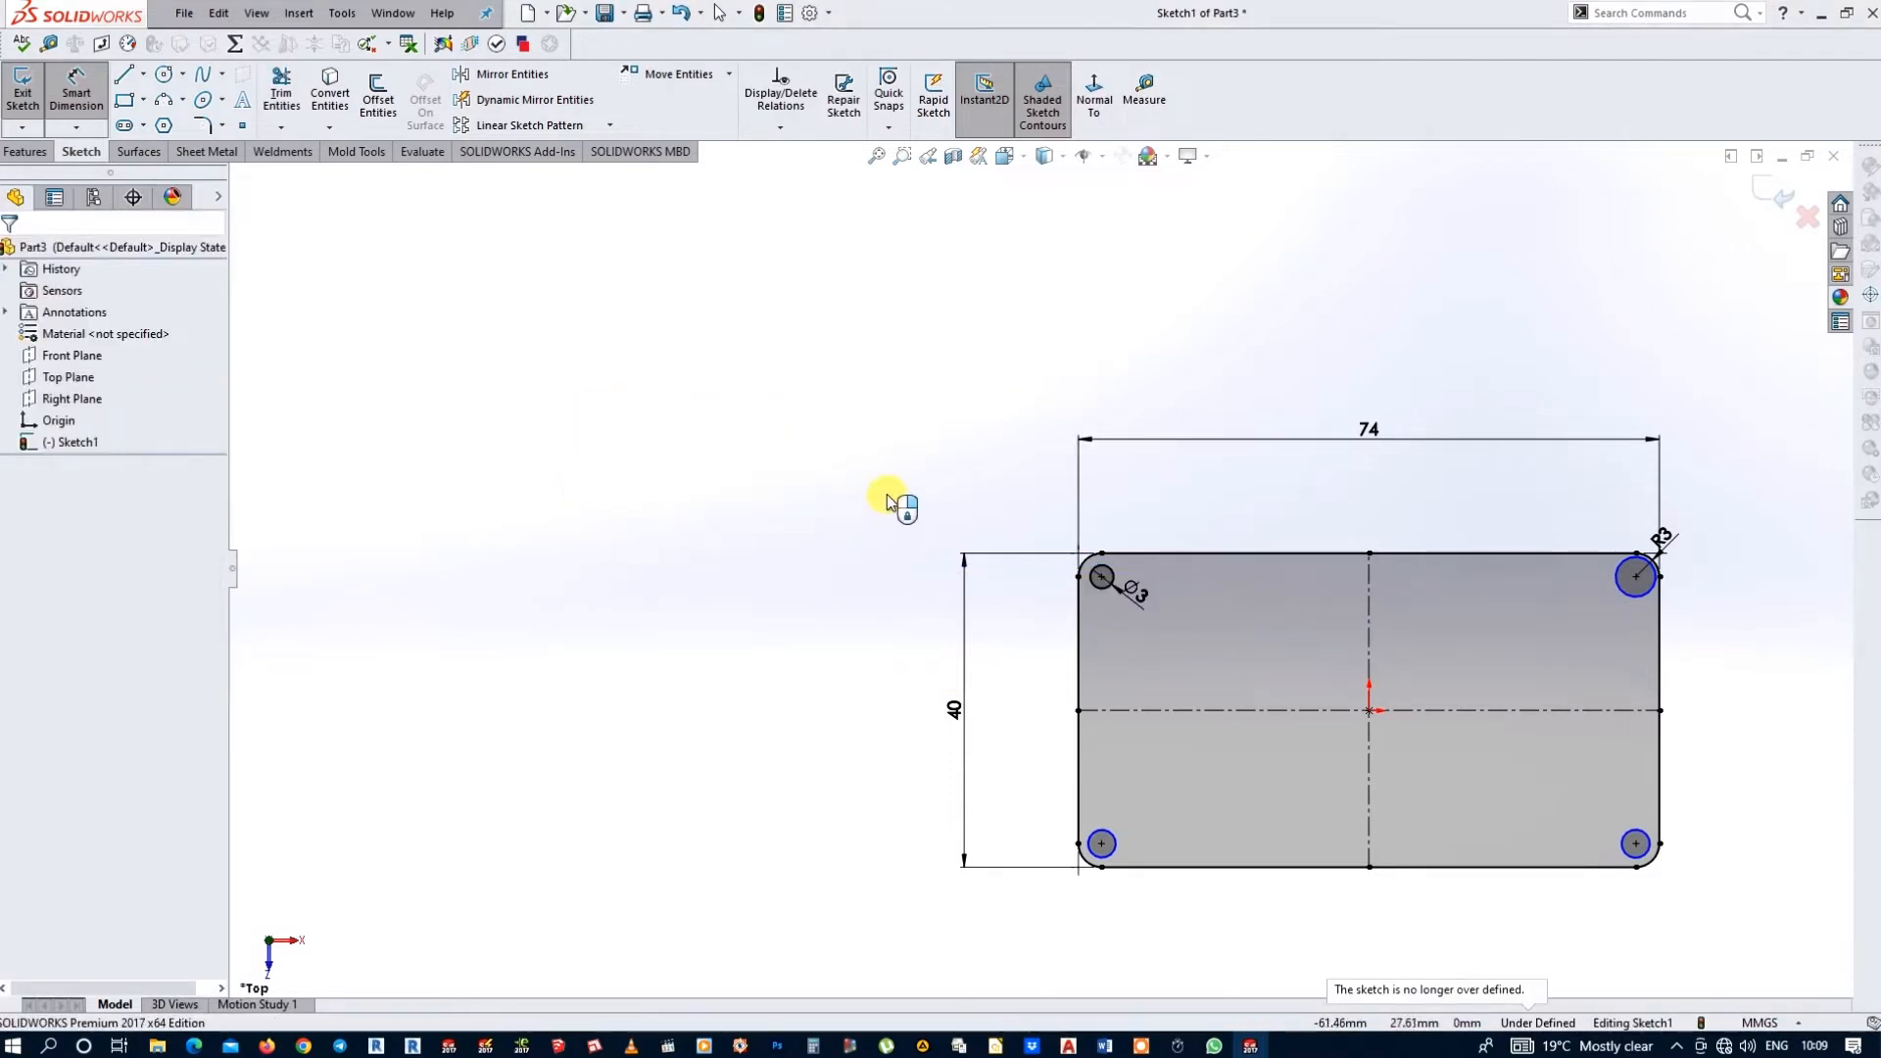
pyautogui.click(1103, 843)
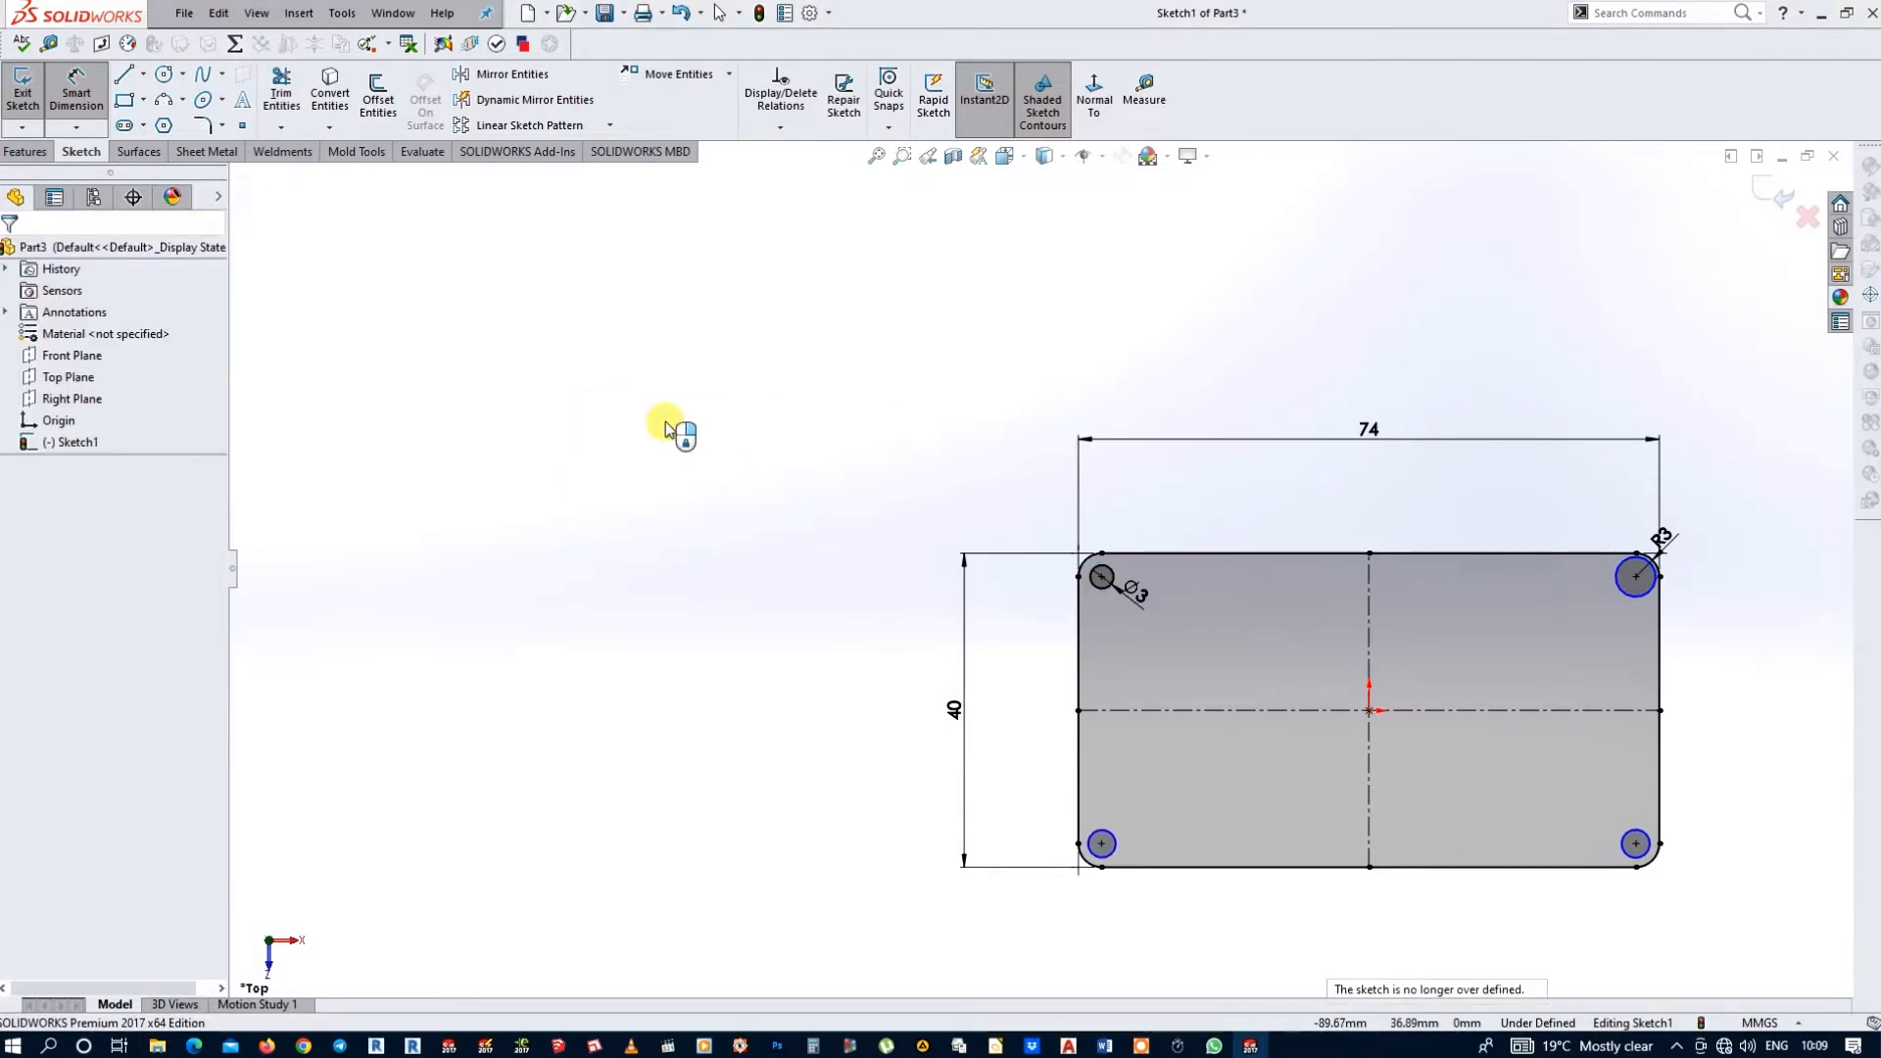
pyautogui.rightClick(730, 418)
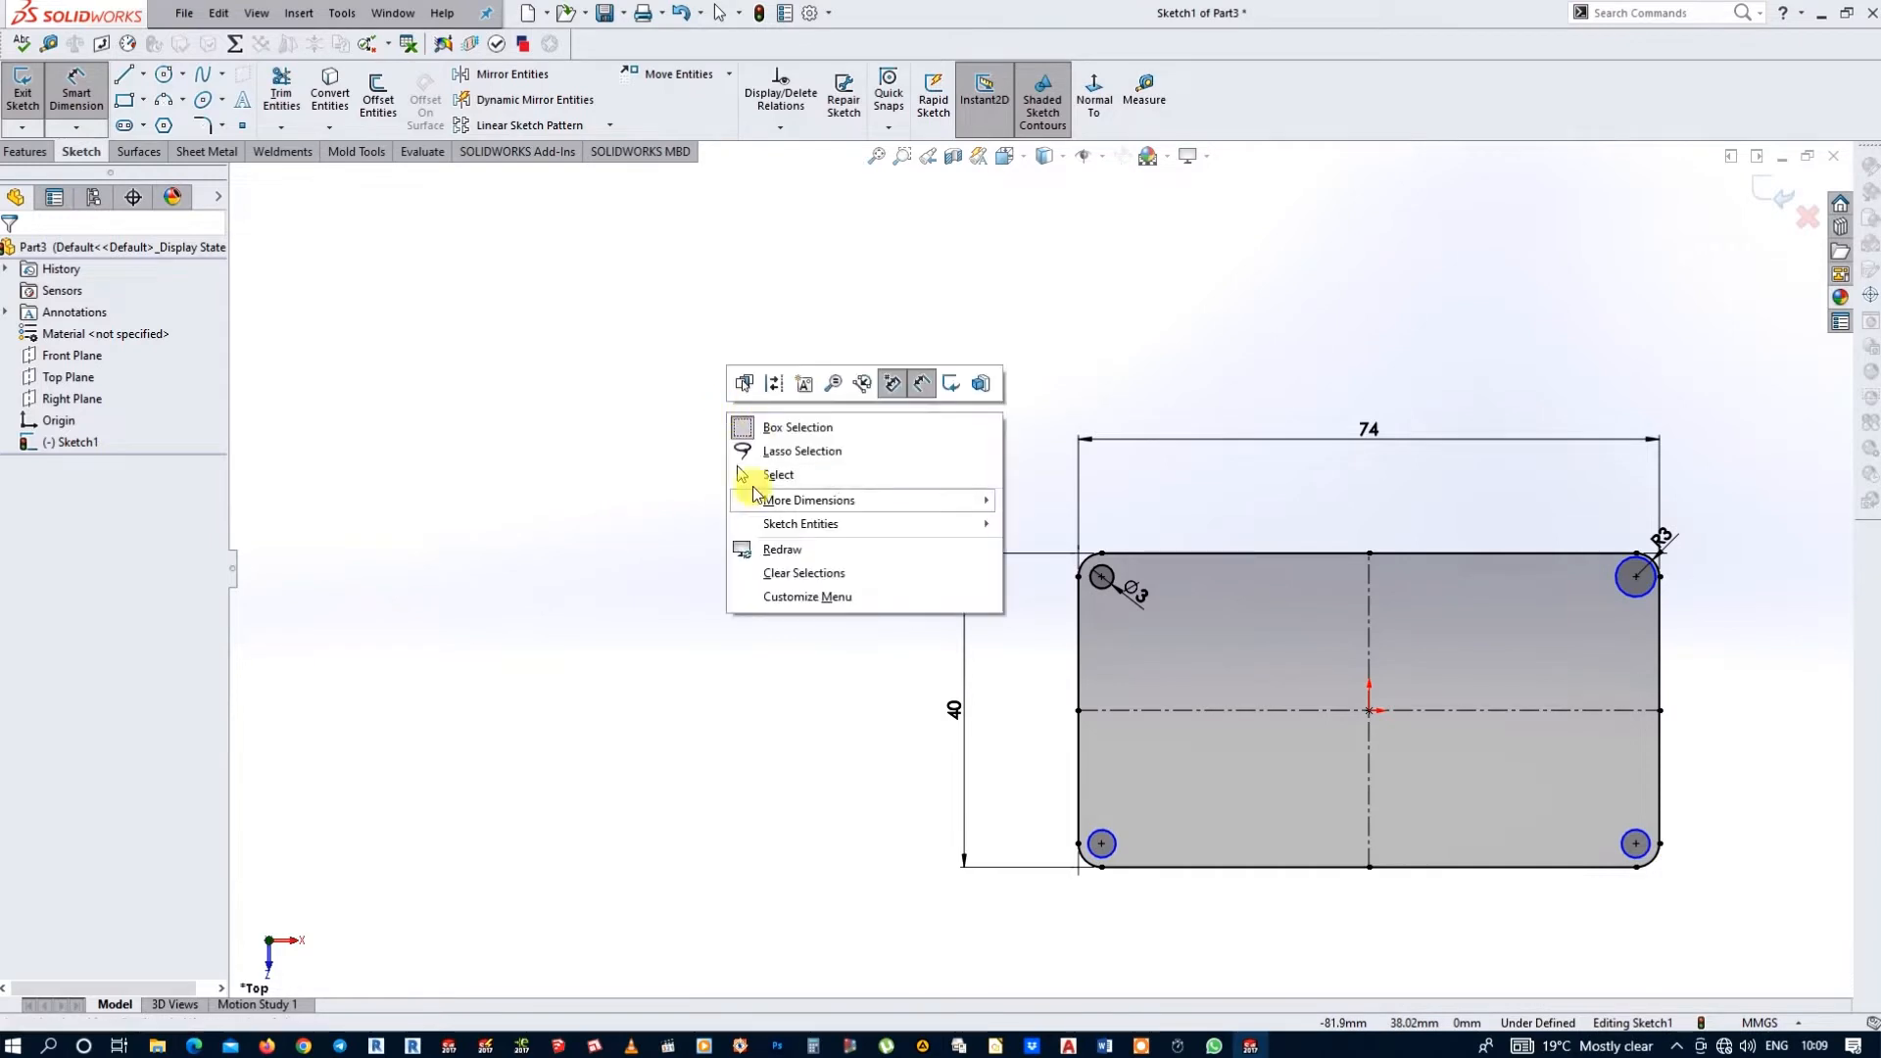
pyautogui.click(774, 474)
# - Add an equal relation between all four corner circles so they share the 3 mm diameter
pyautogui.click(1118, 848)
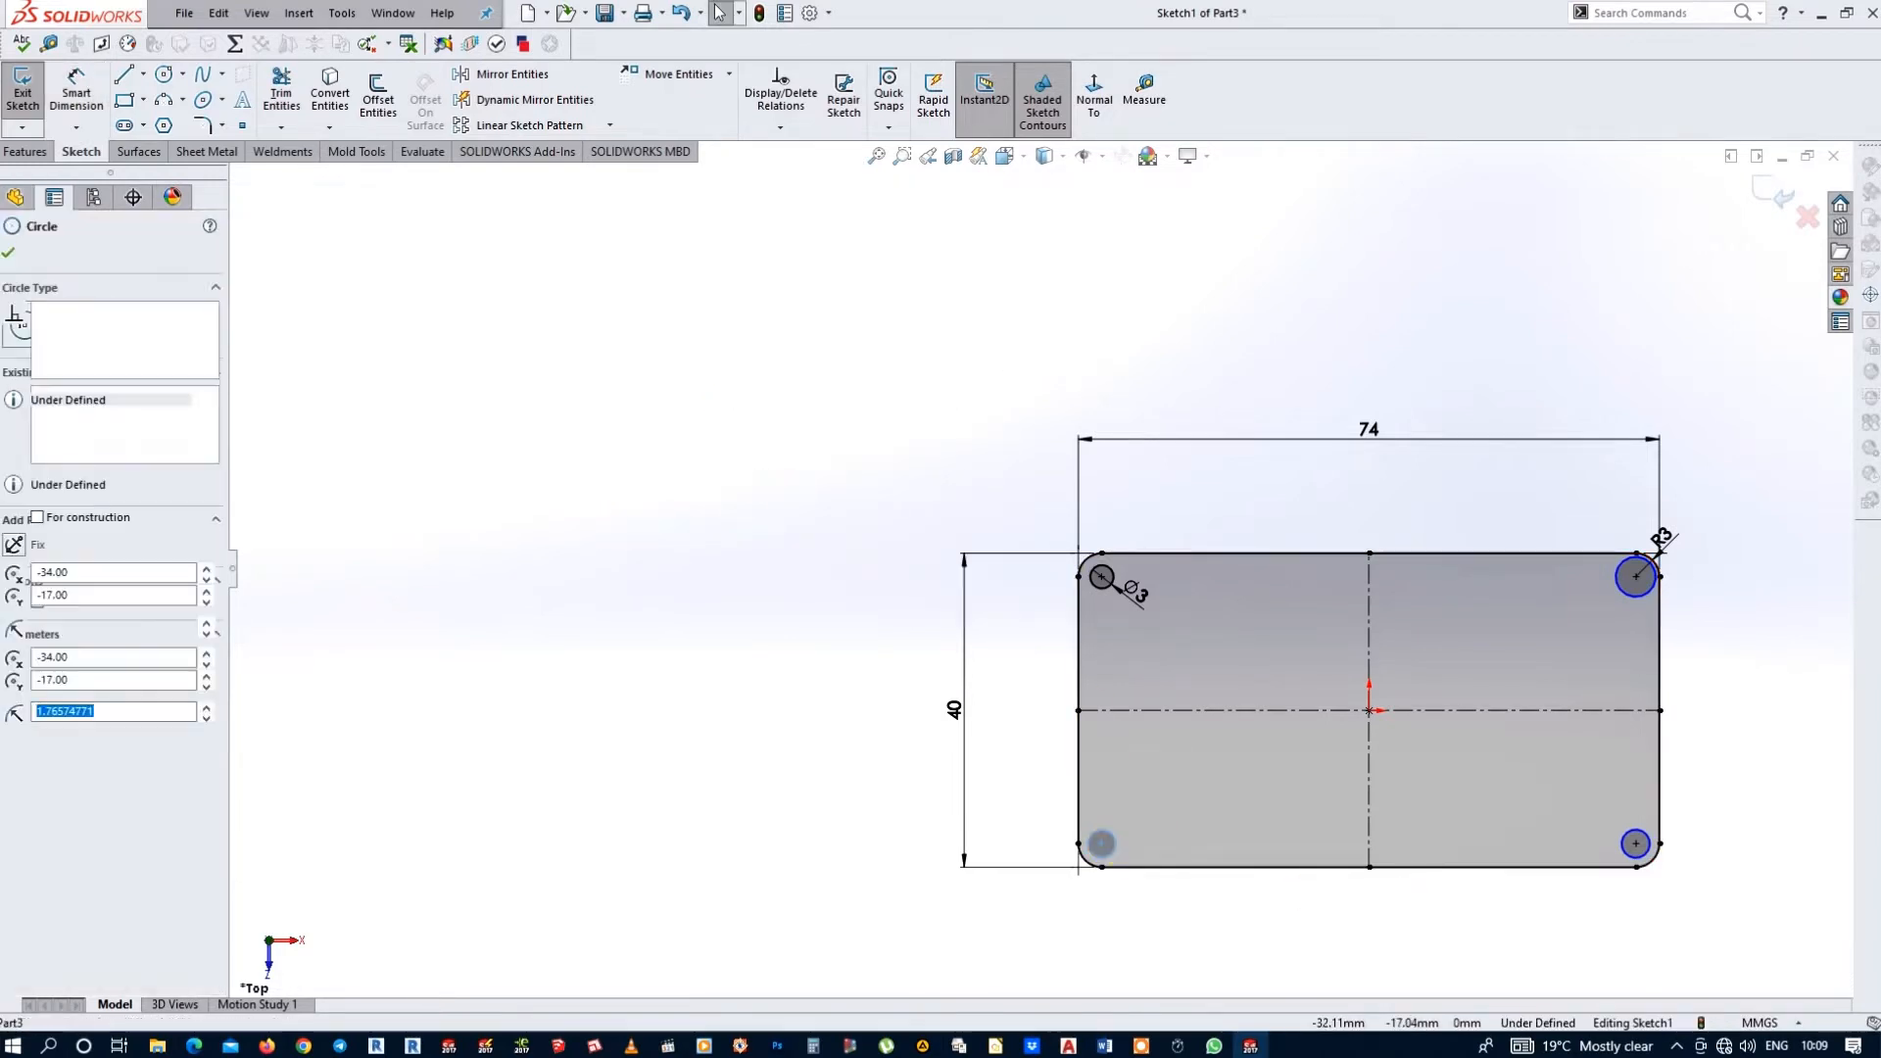
pyautogui.click(1615, 577)
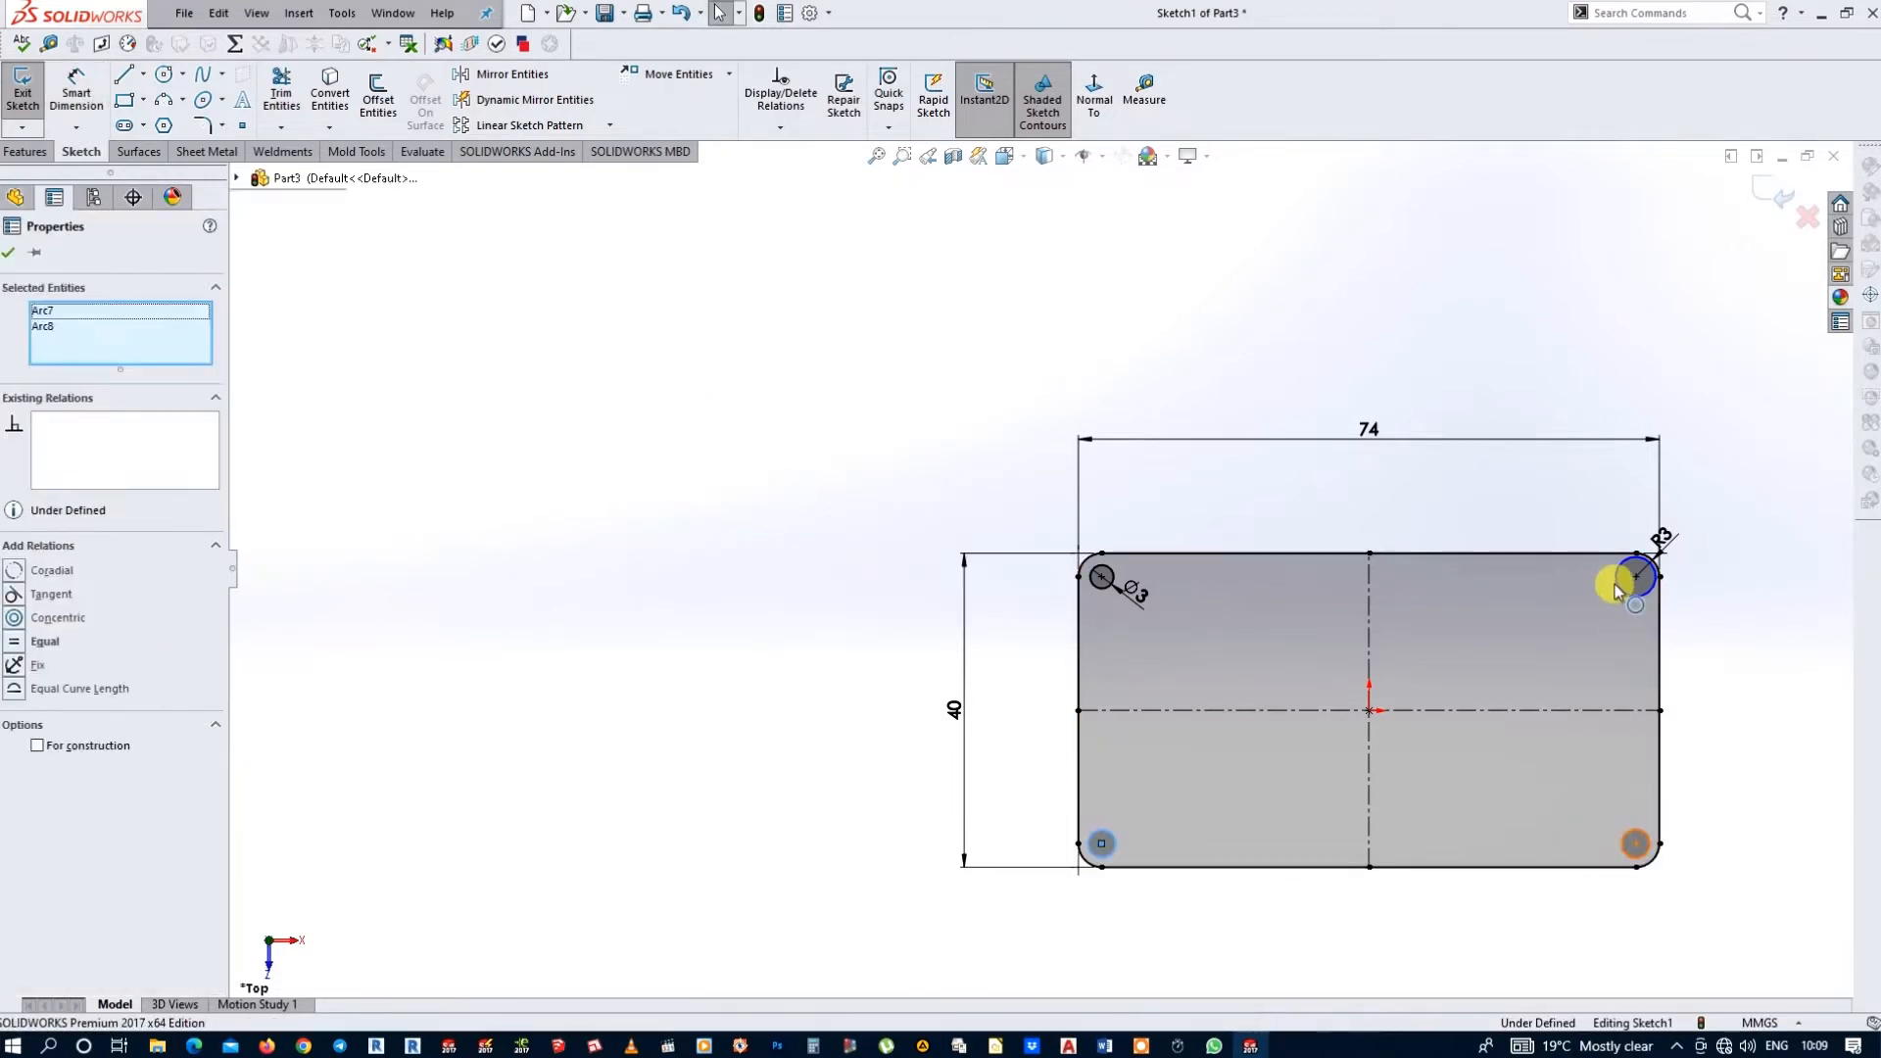
pyautogui.keyDown('ctrl'); pyautogui.click(1101, 587); pyautogui.keyUp('ctrl')
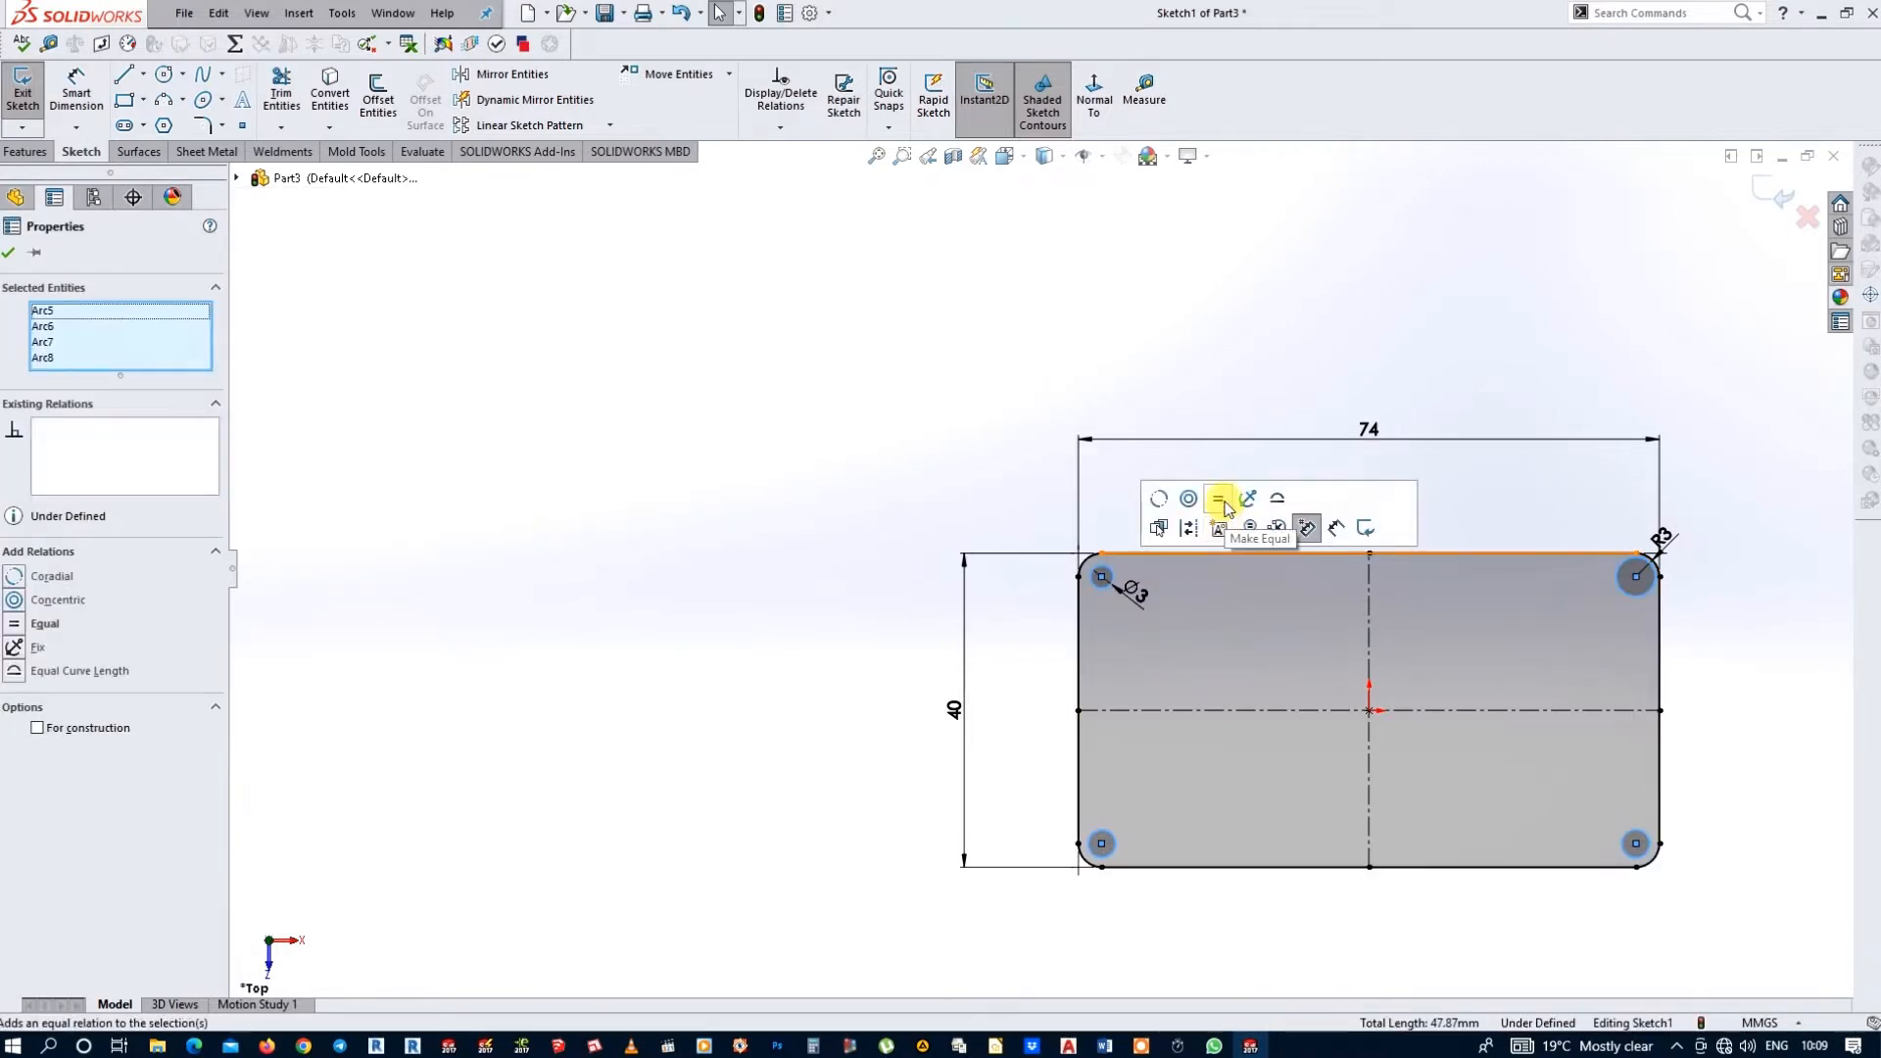
pyautogui.click(1218, 498)
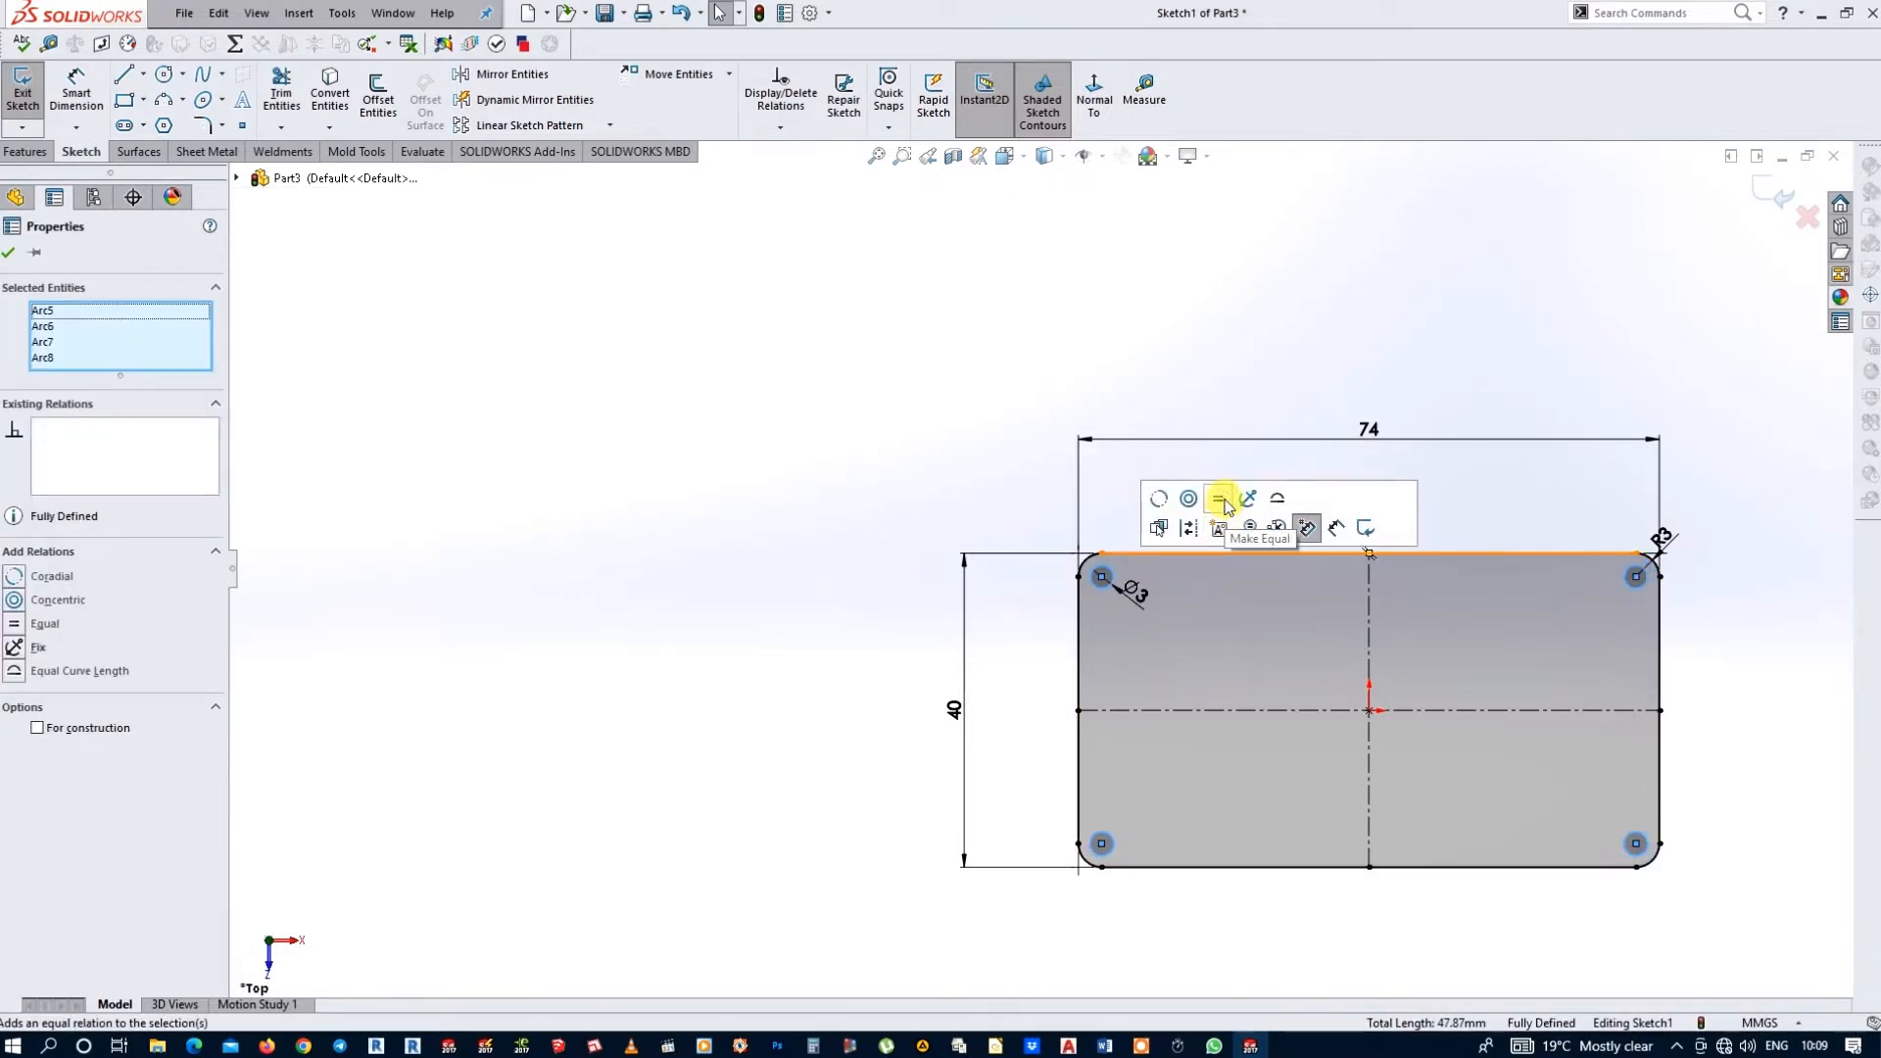
# - Finish the sketch and extrude the rounded plate with its four corner holes to a blind depth of 10 mm
pyautogui.click(1779, 201)
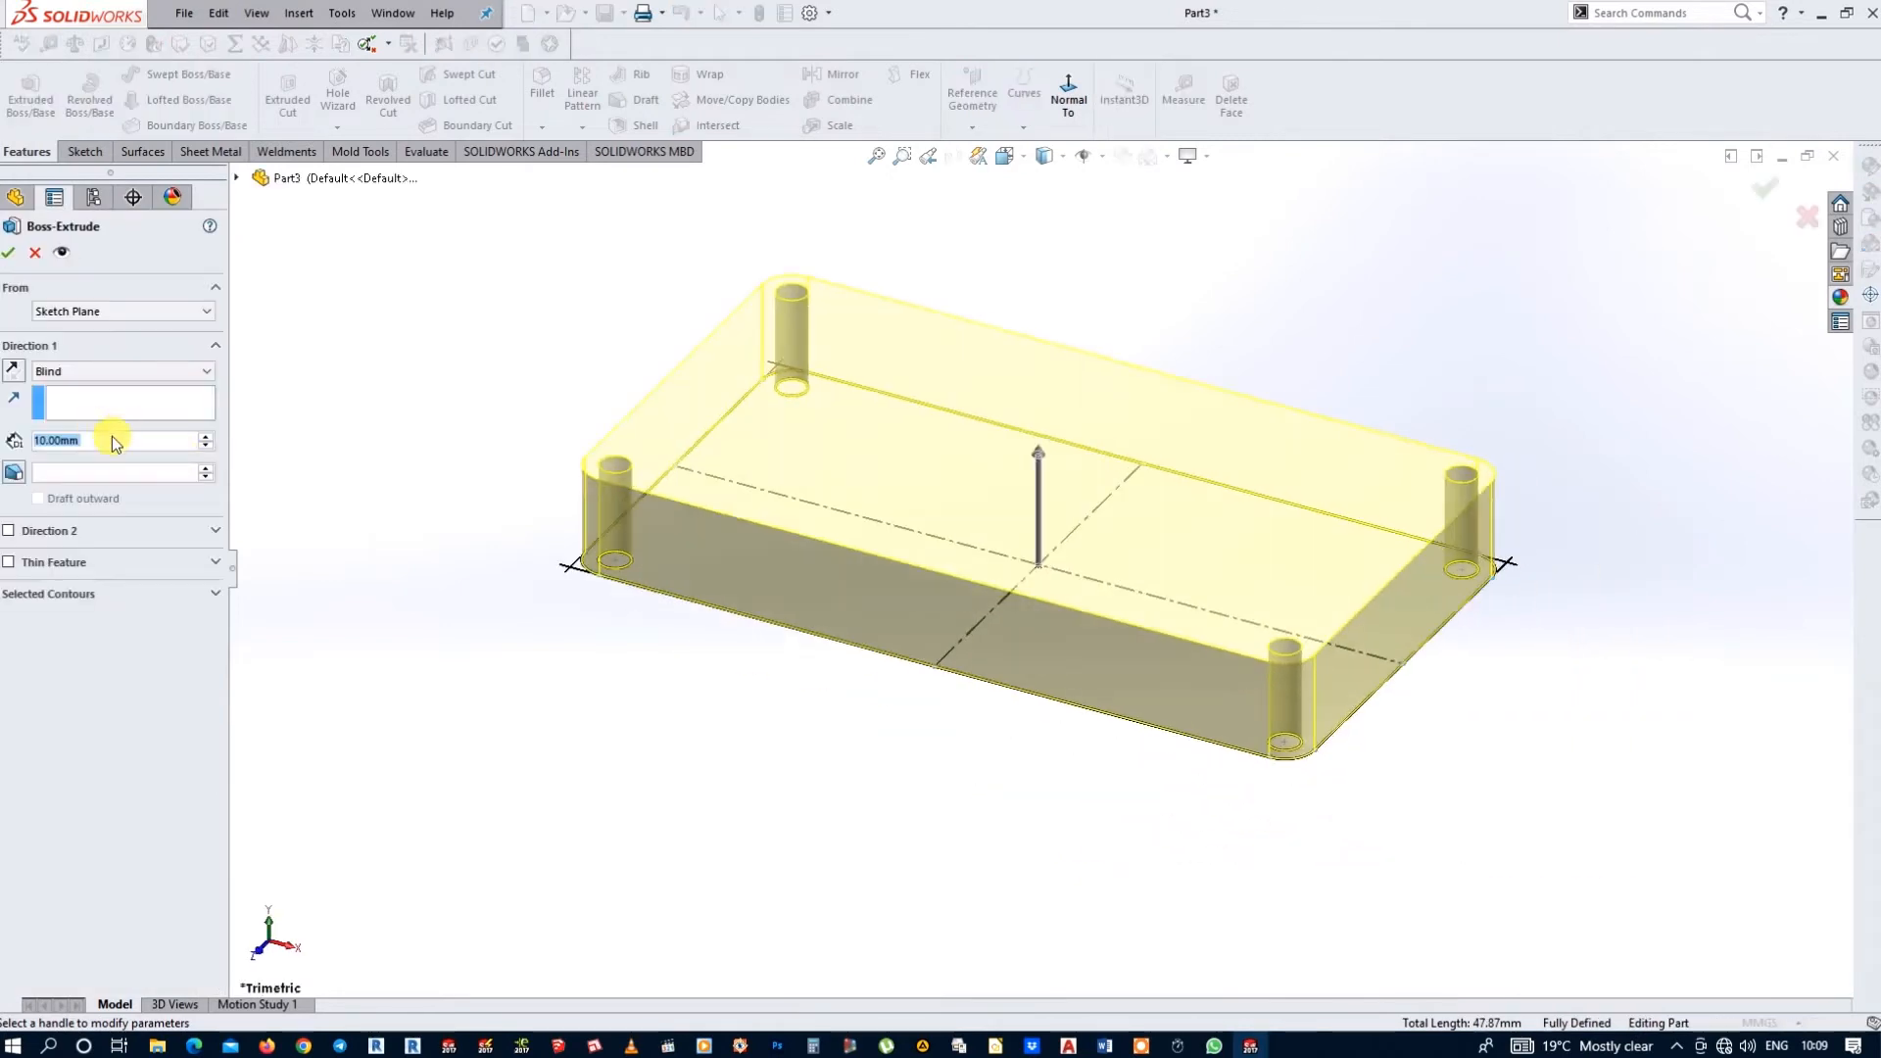
pyautogui.click(12, 253)
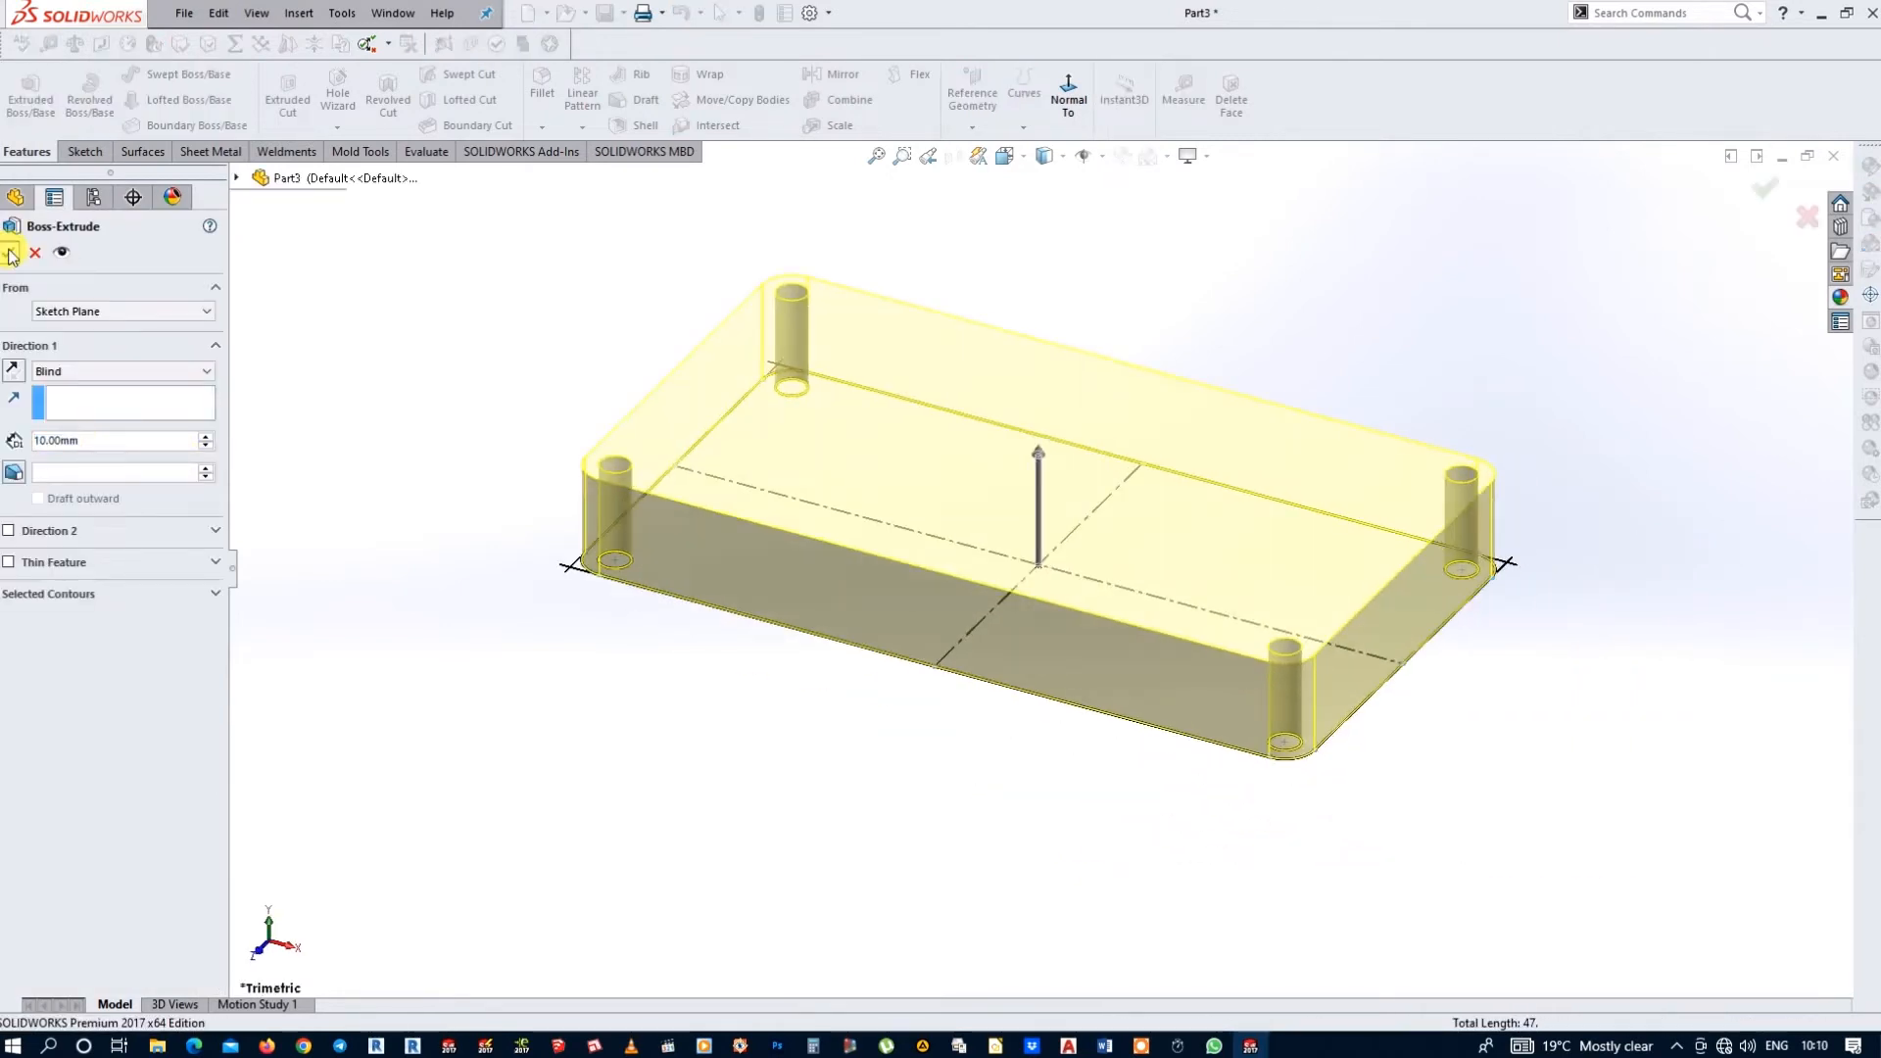
pyautogui.click(451, 770)
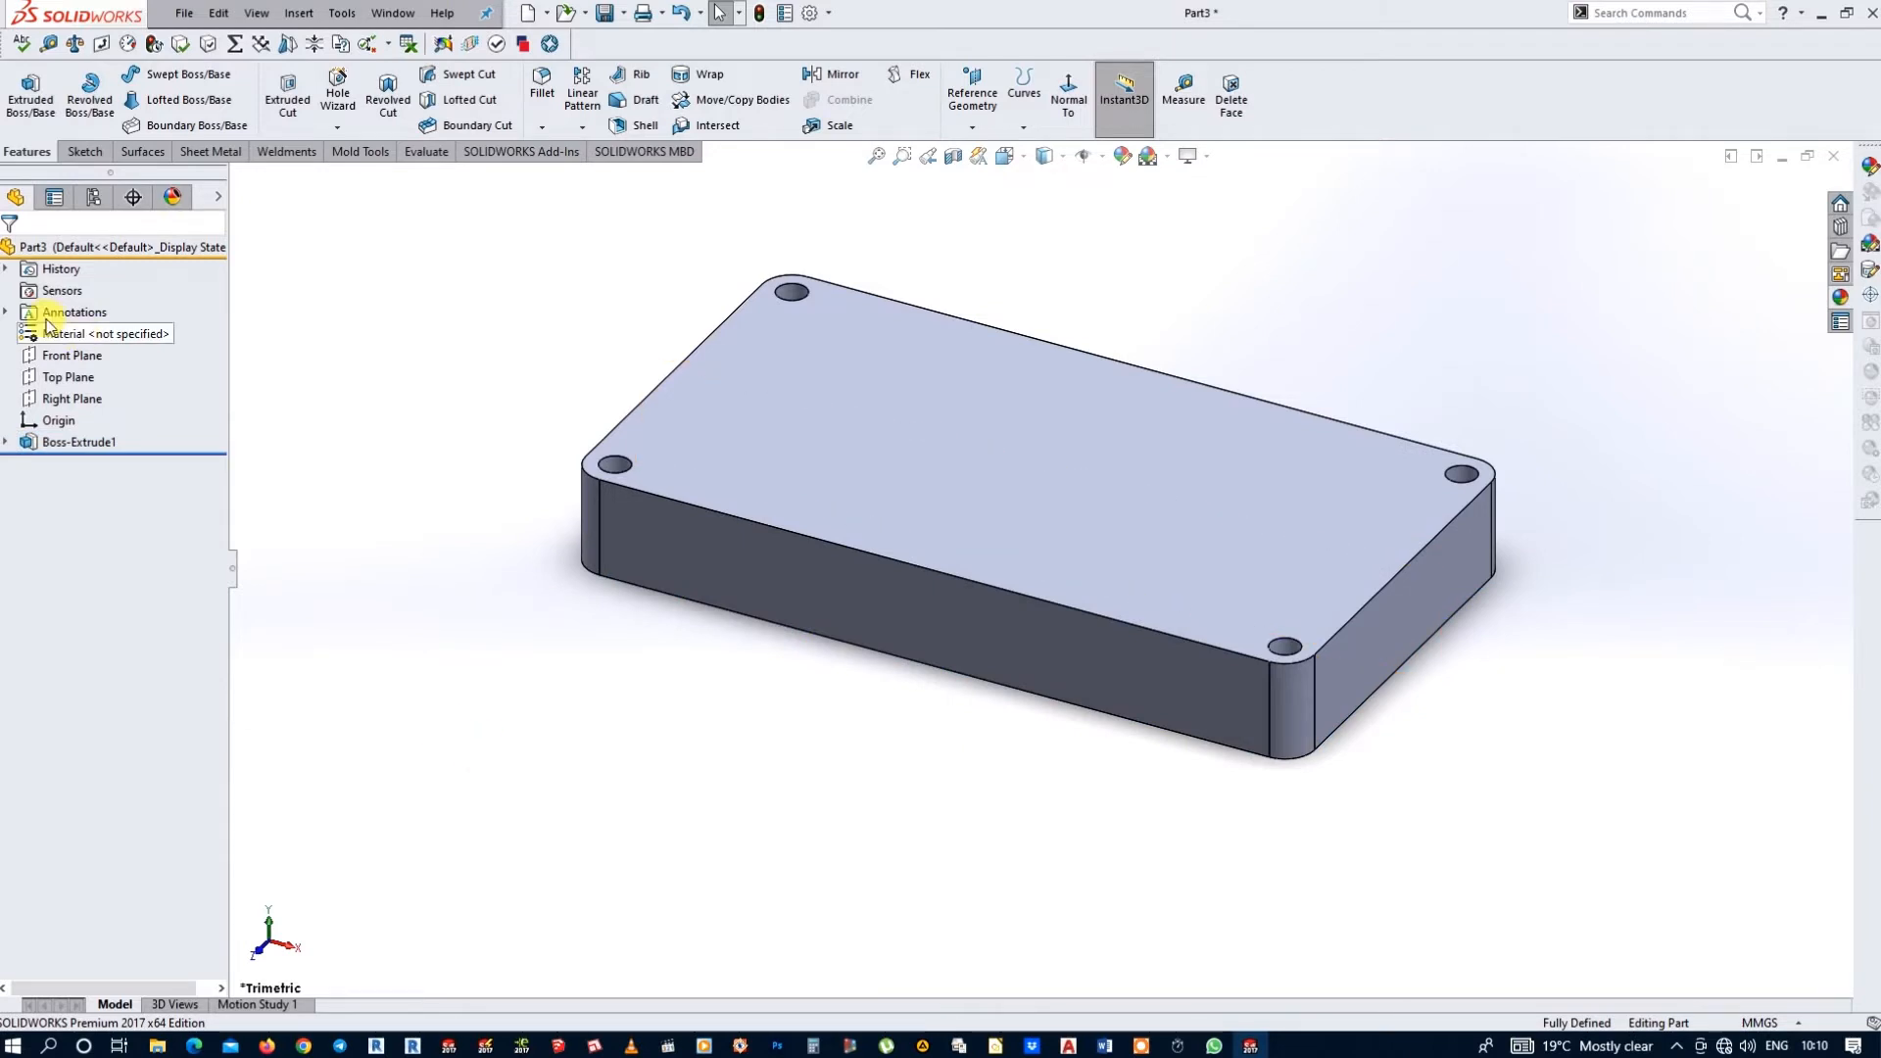
# - On the Front Plane, sketch a closed stepped profile with a sloped left end, its base line running about 64 mm along the plate's top edge
pyautogui.click(64, 355)
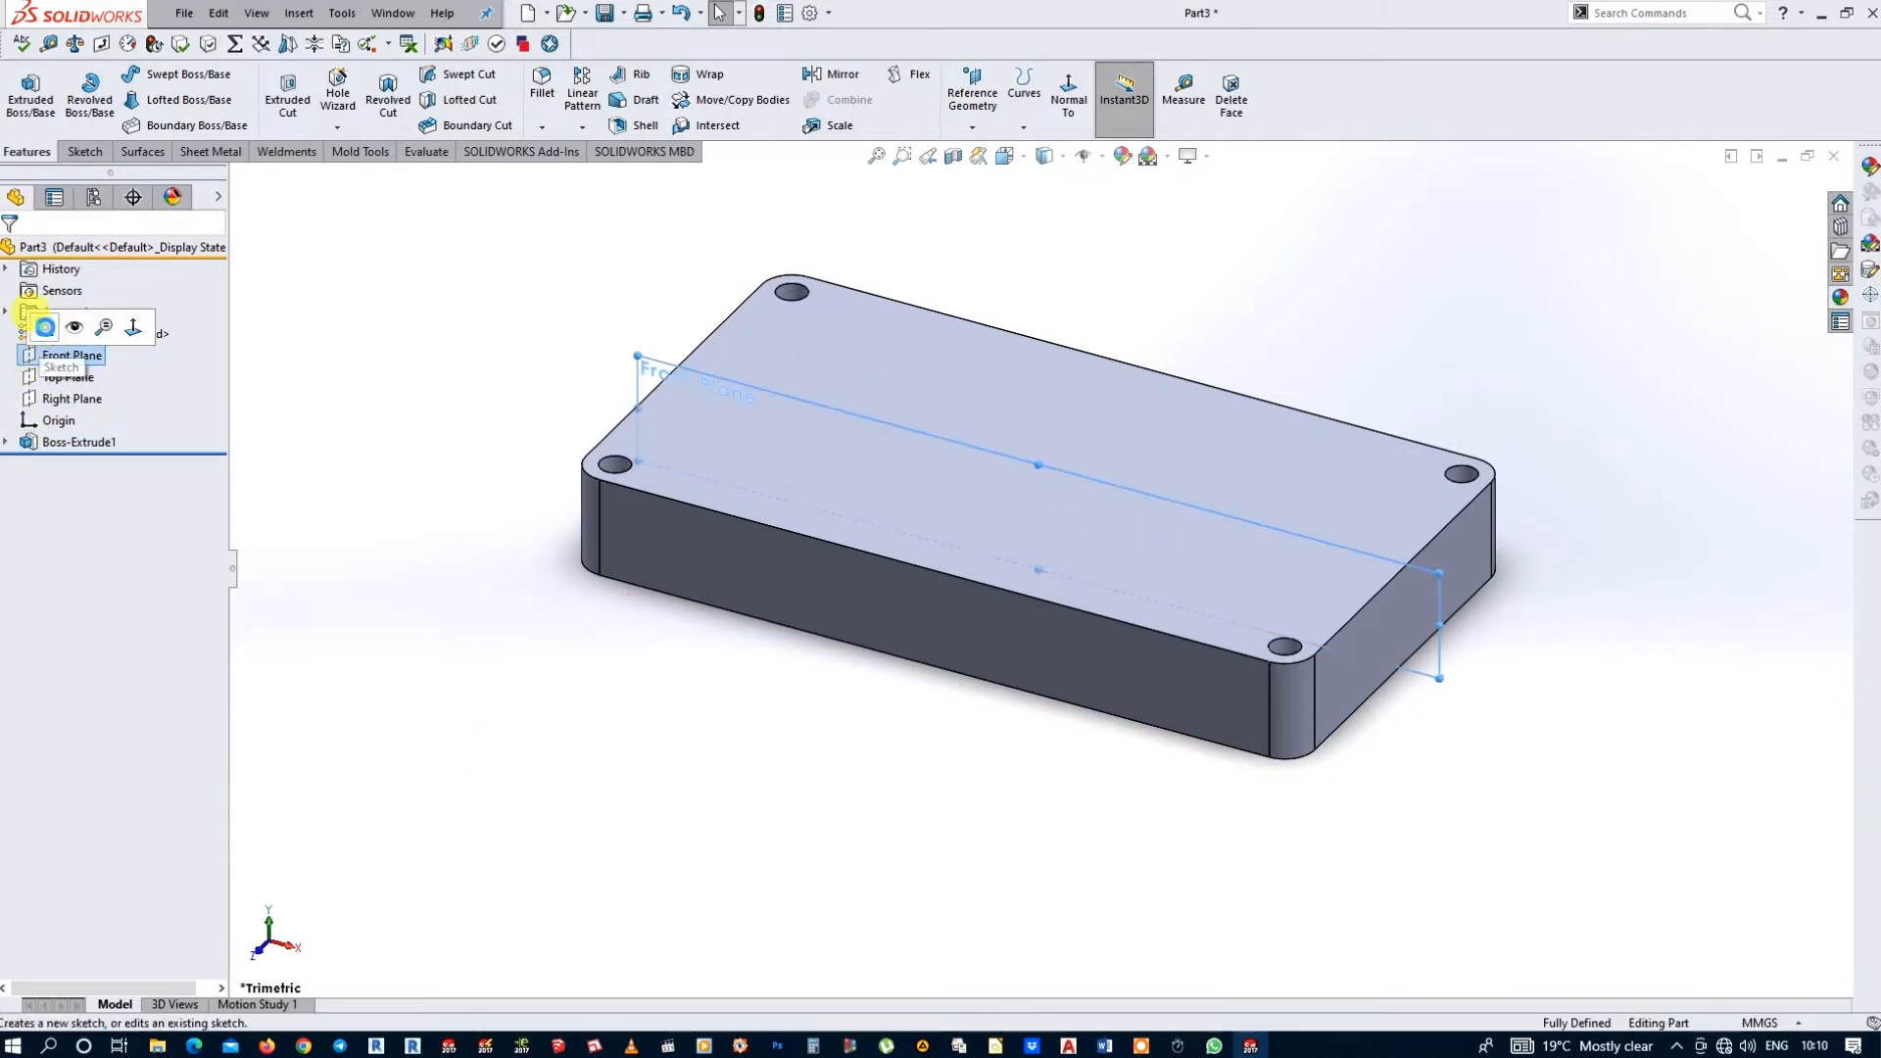
pyautogui.click(45, 327)
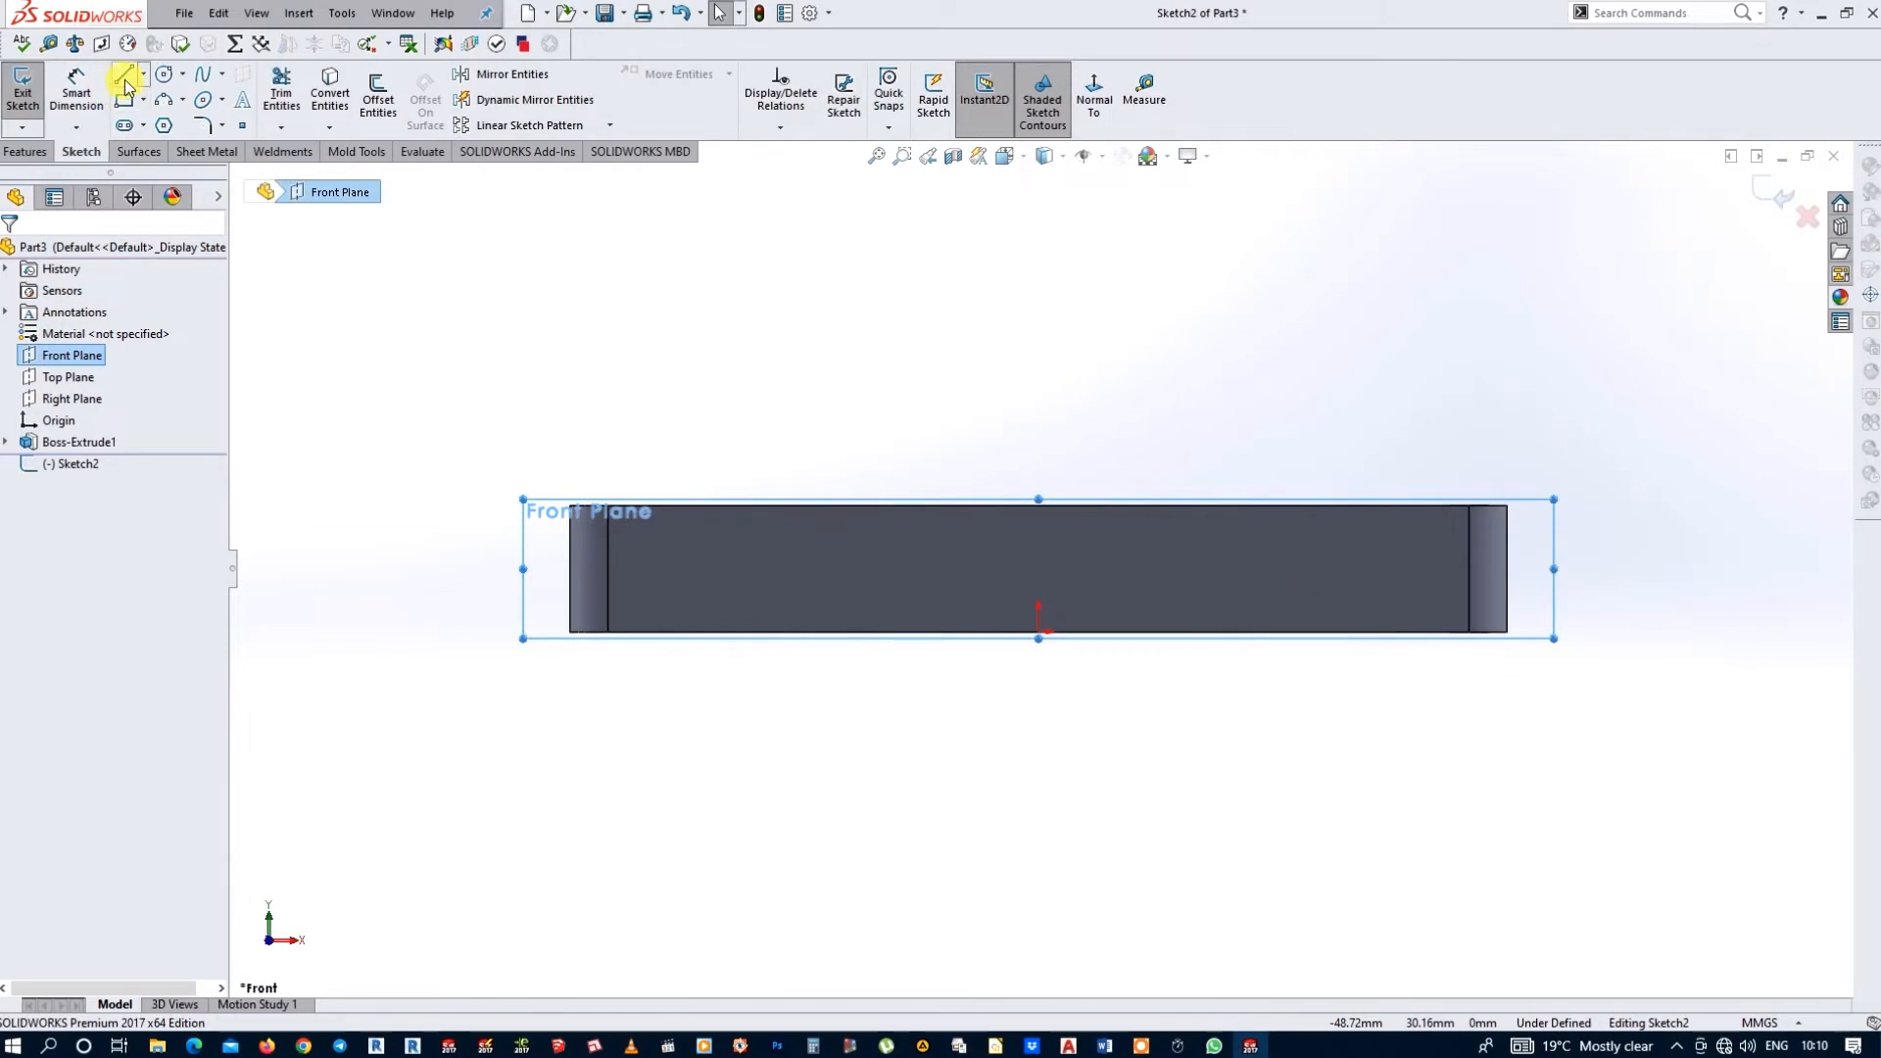
pyautogui.press('l')
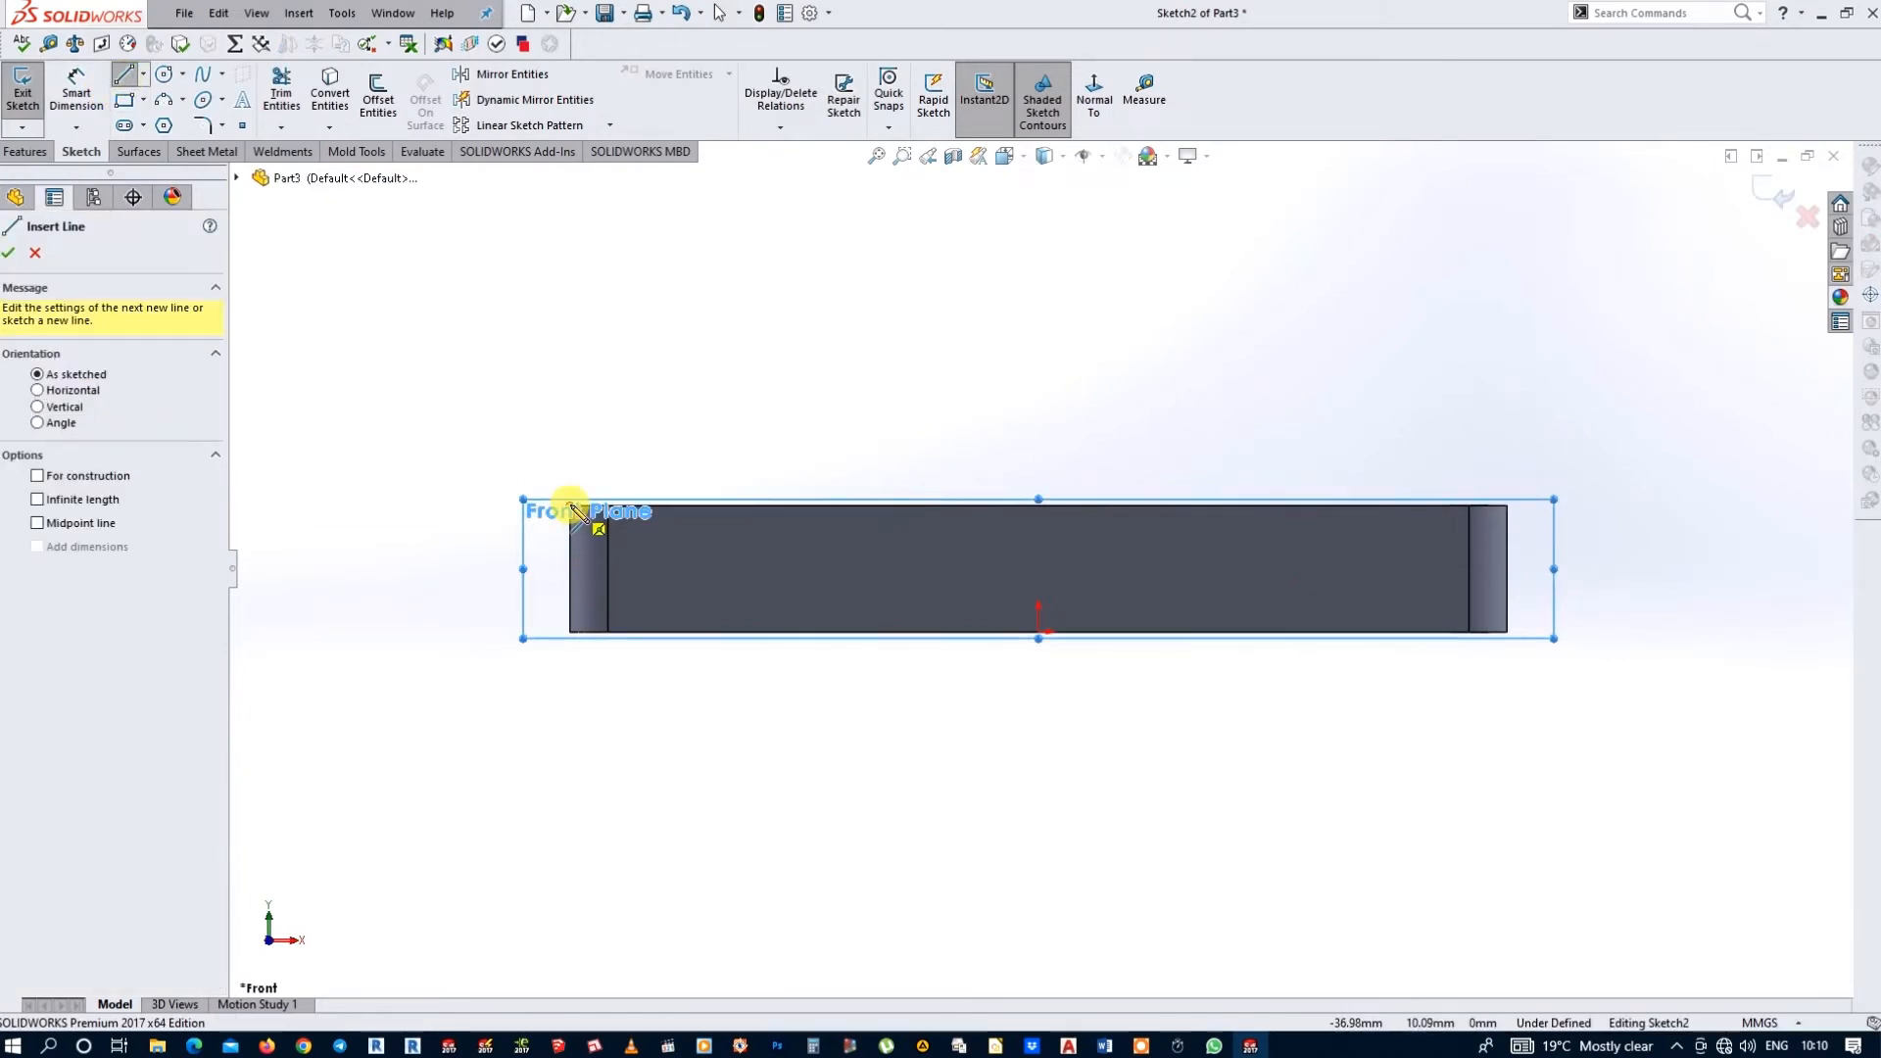
pyautogui.click(570, 507)
pyautogui.click(1384, 507)
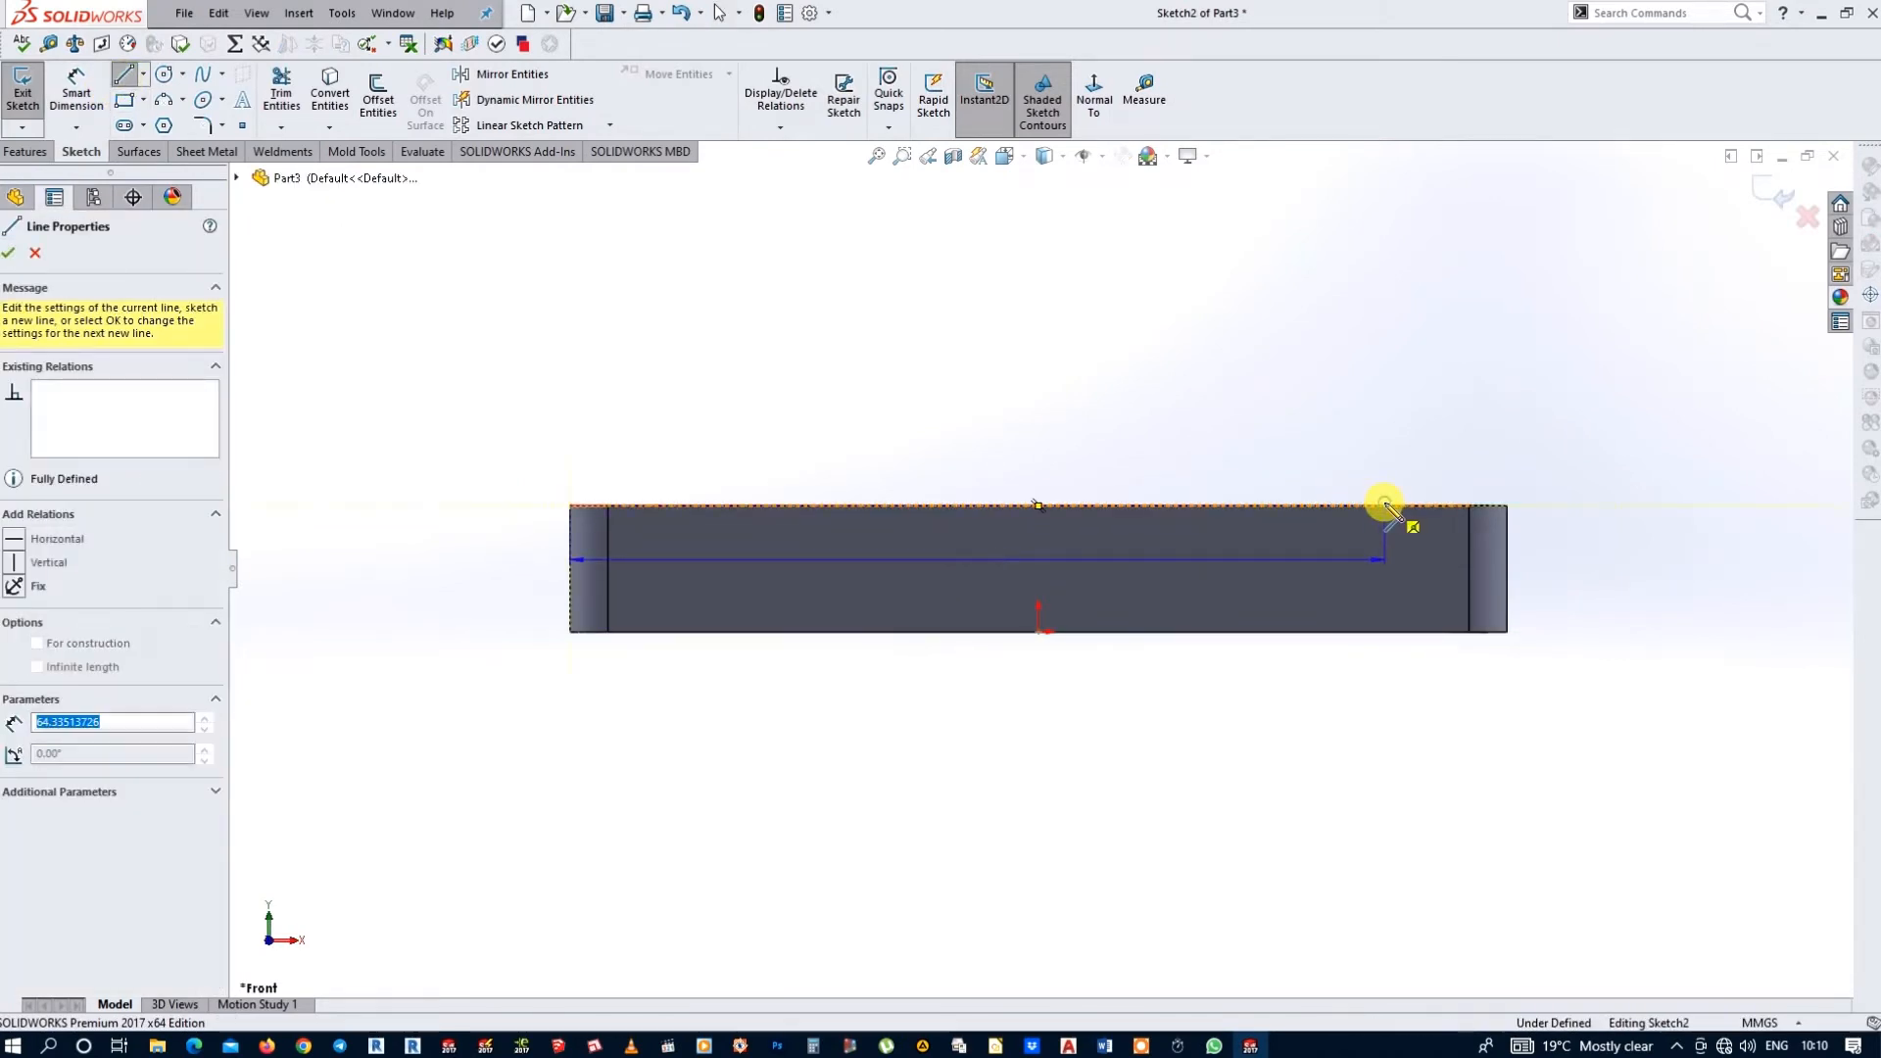
pyautogui.click(1384, 251)
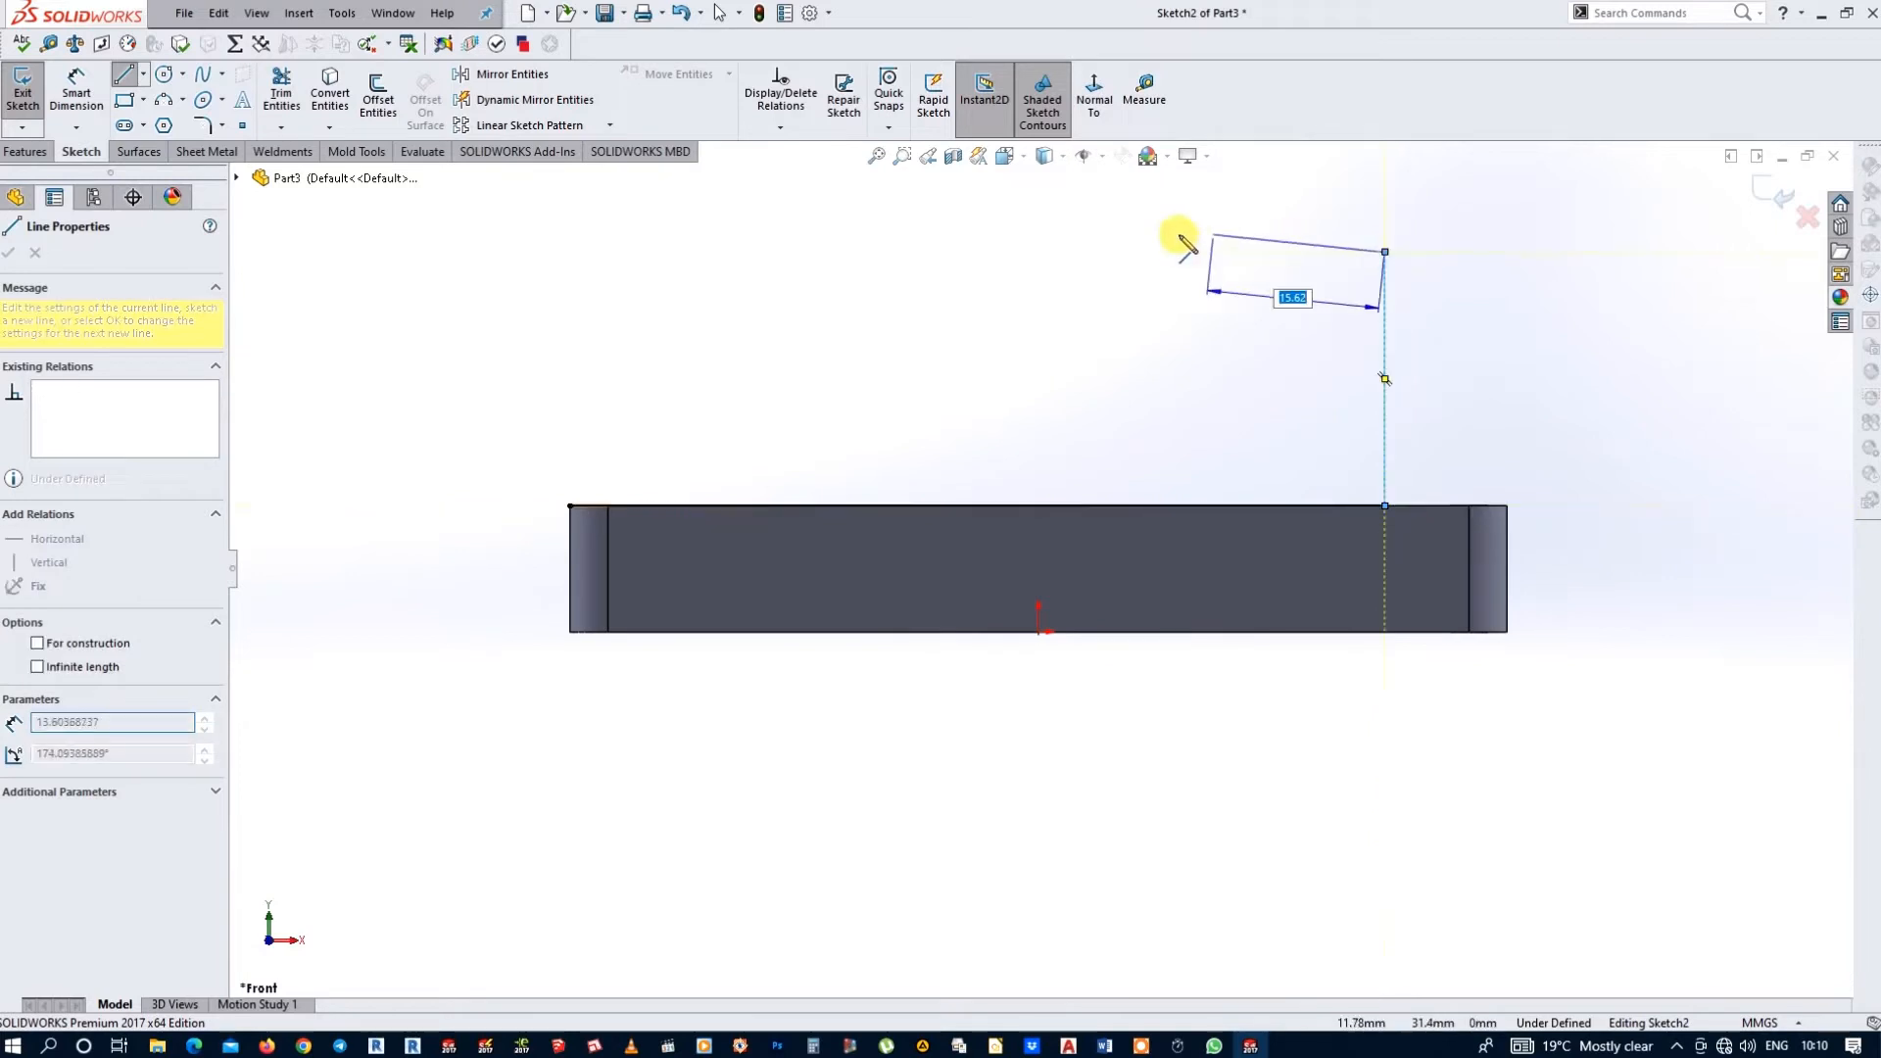
pyautogui.click(1129, 252)
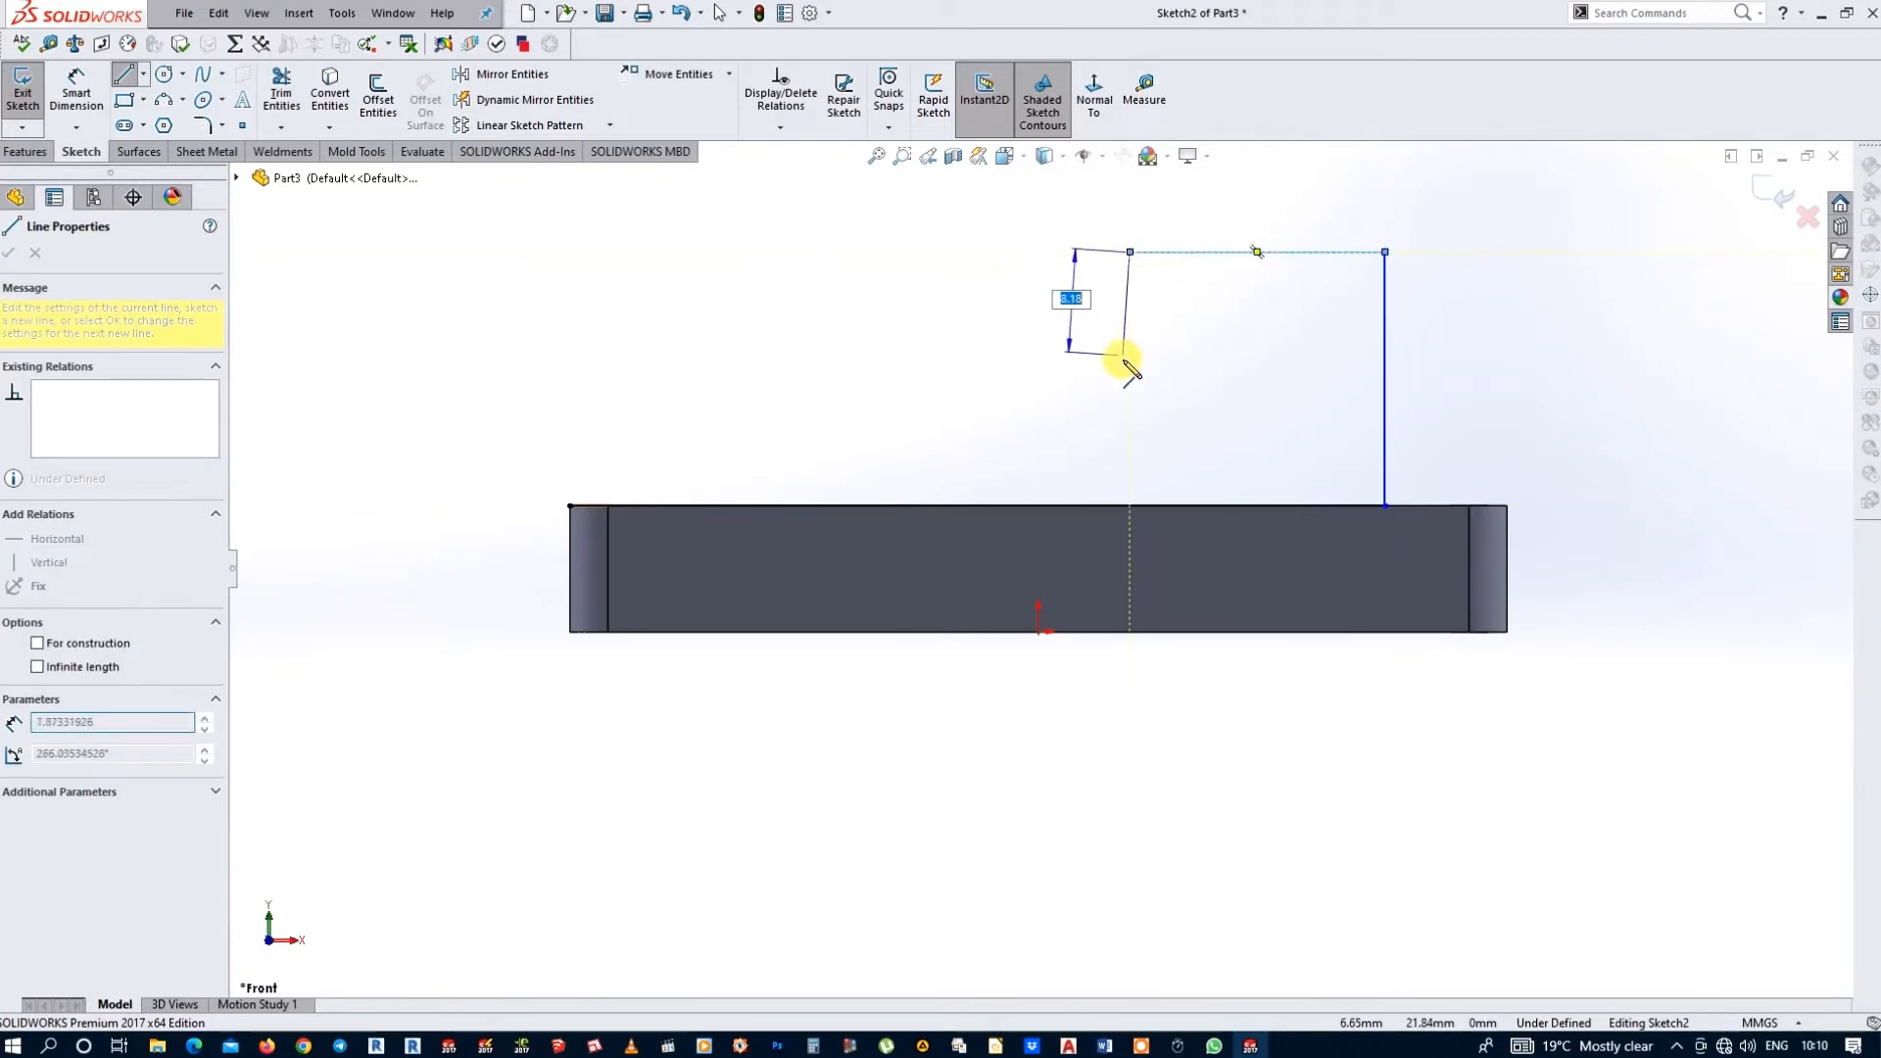
pyautogui.click(1129, 361)
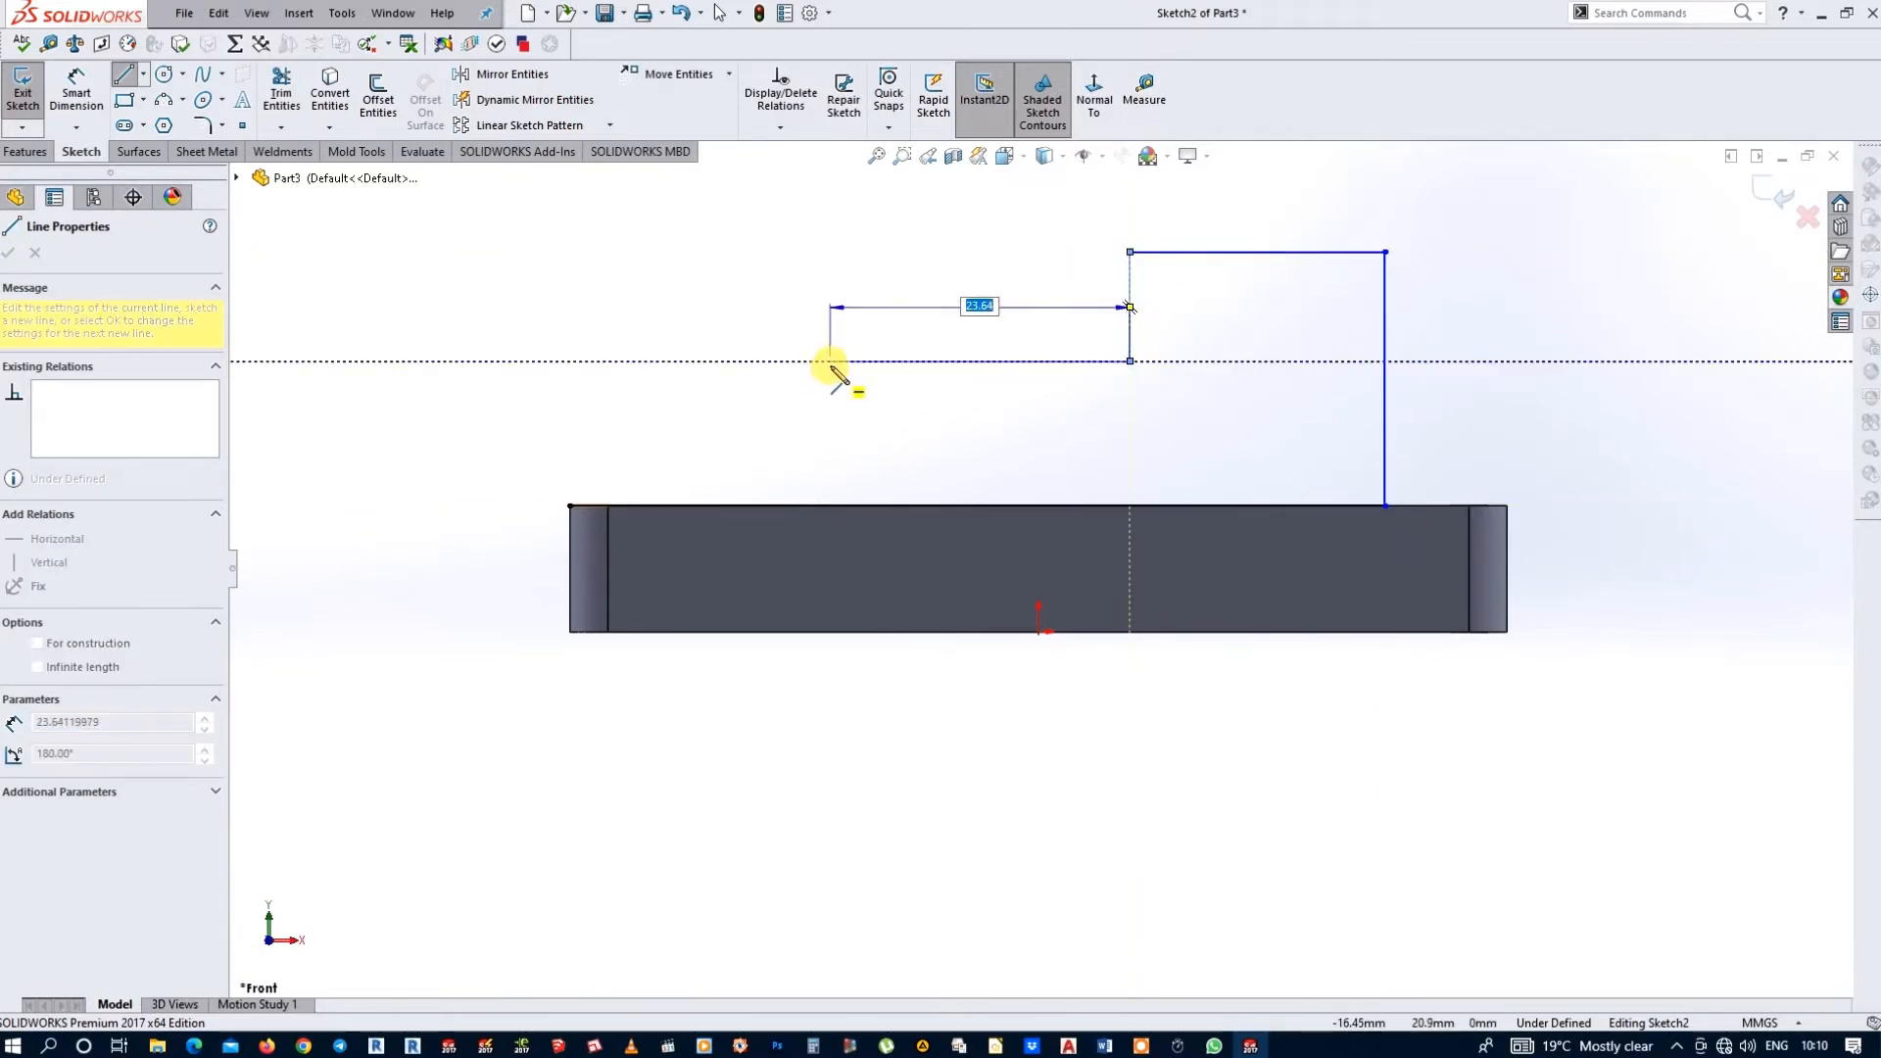
pyautogui.click(821, 362)
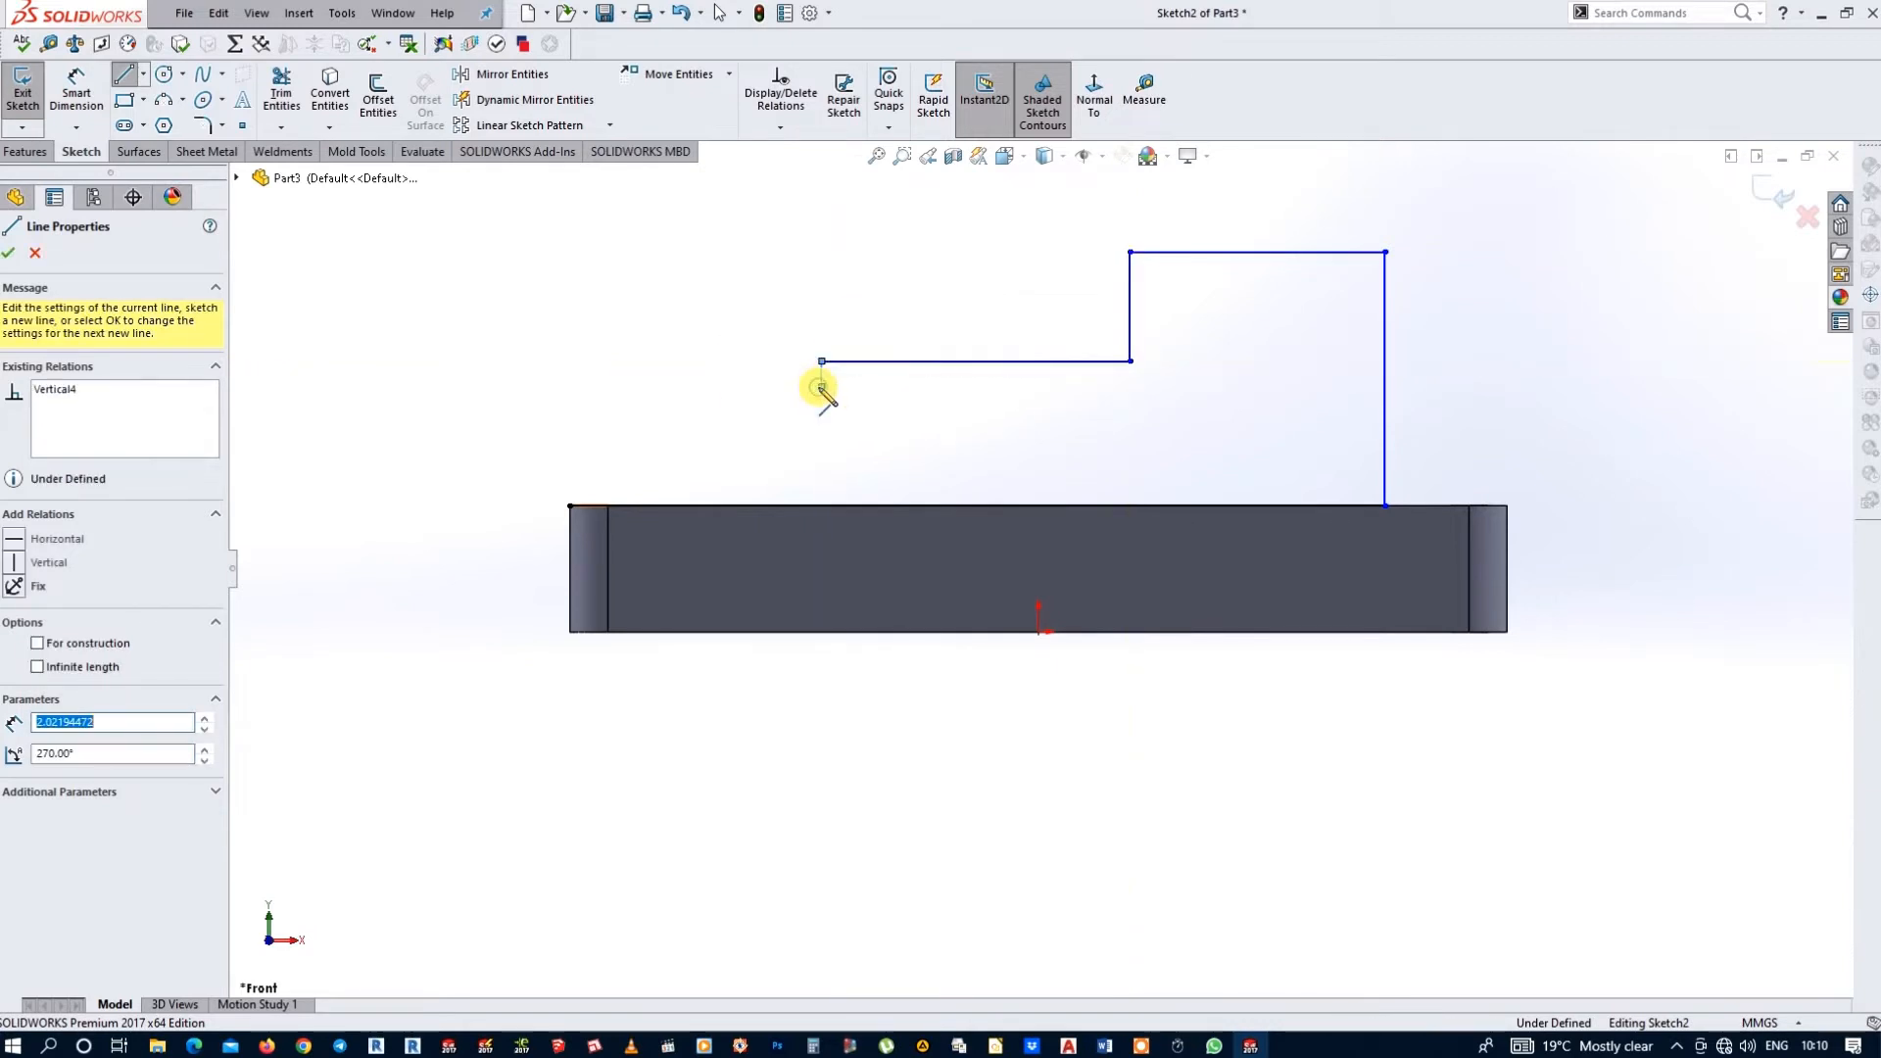
pyautogui.click(571, 507)
pyautogui.rightClick(578, 296)
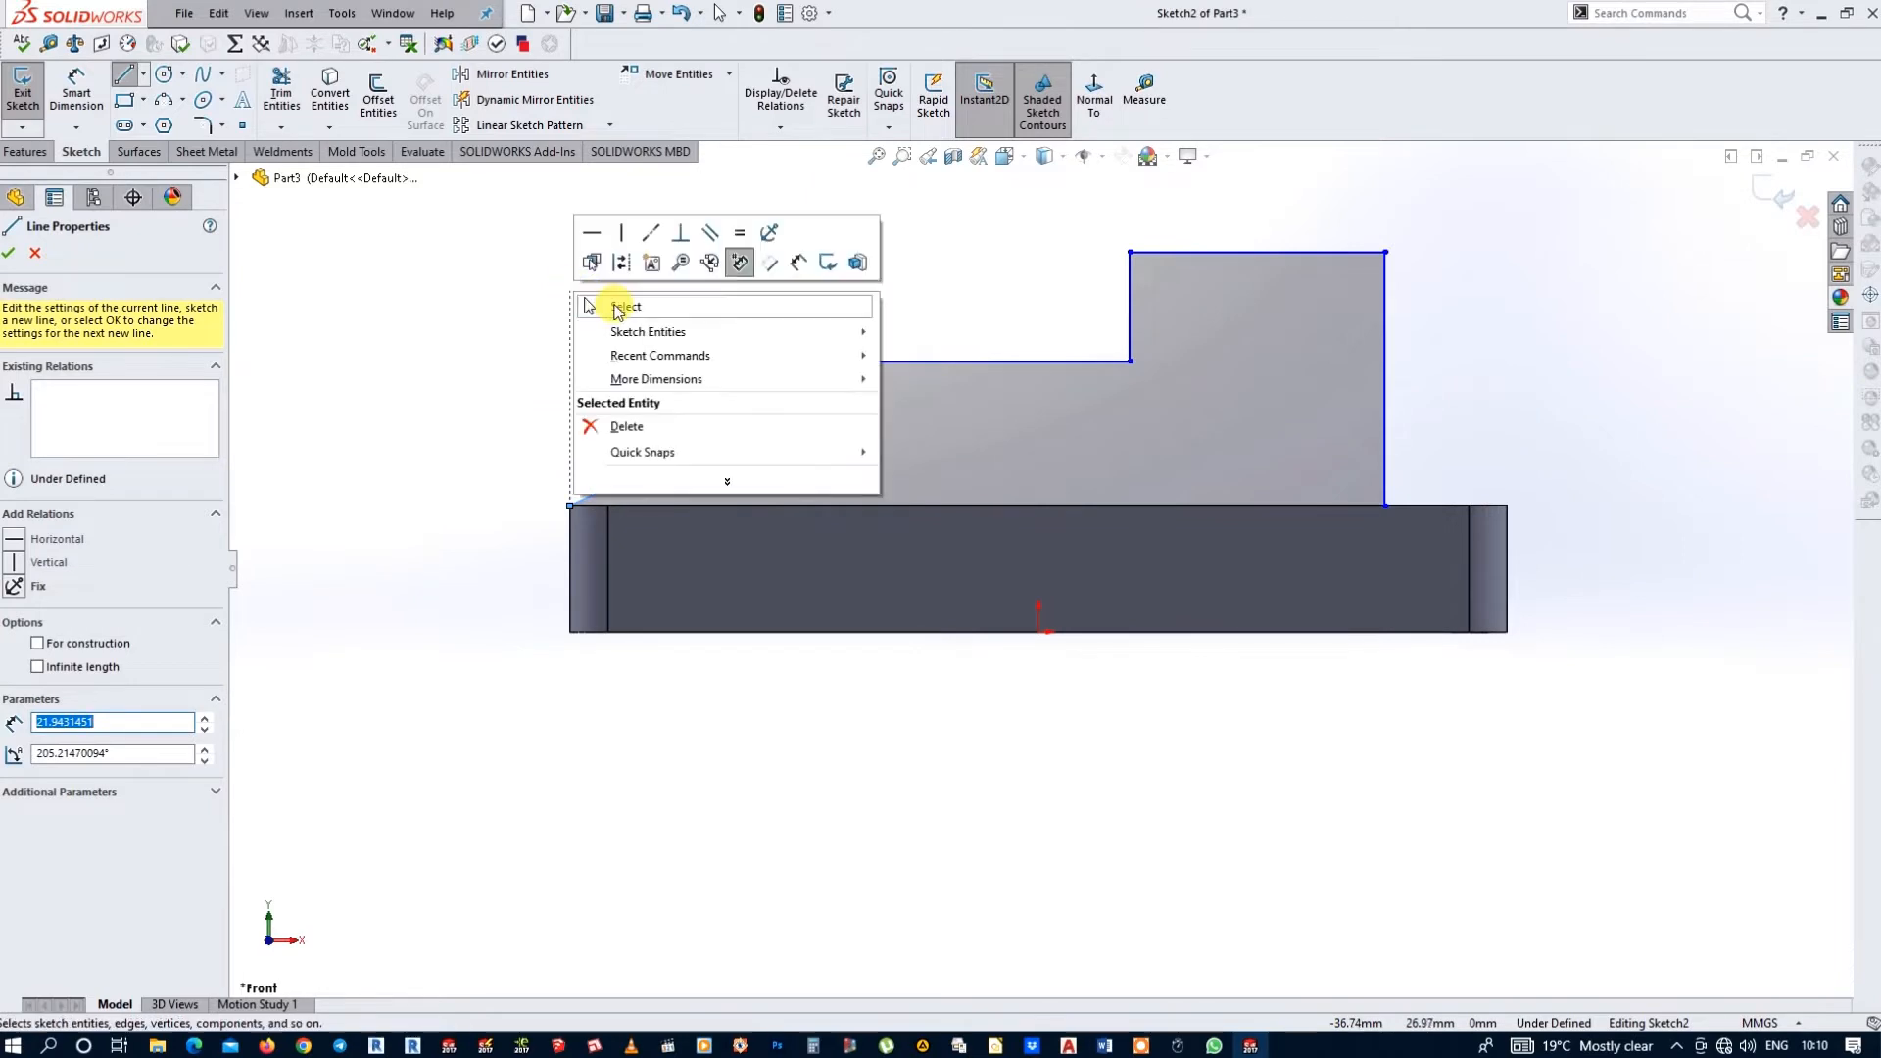
pyautogui.click(626, 305)
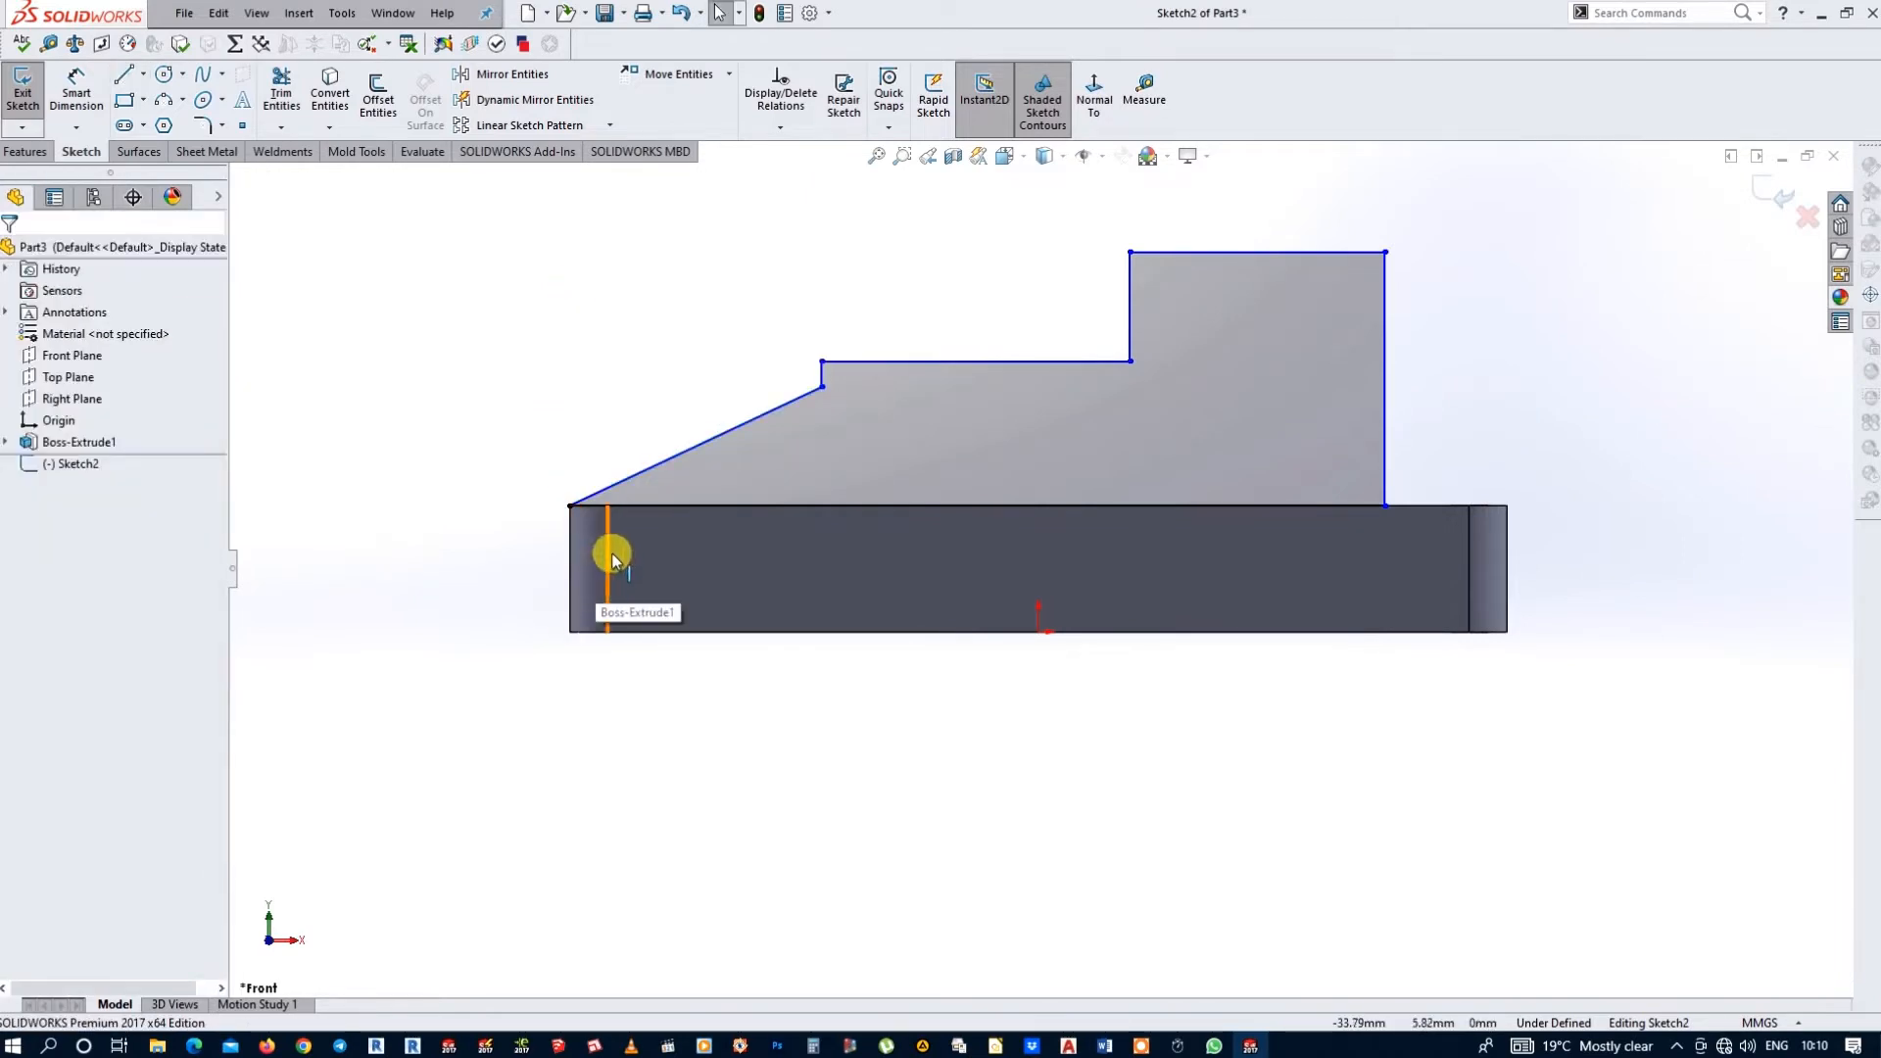
# - Dimension the height of the profile's lower step line above the plate's bottom edge as 20 mm
pyautogui.click(77, 93)
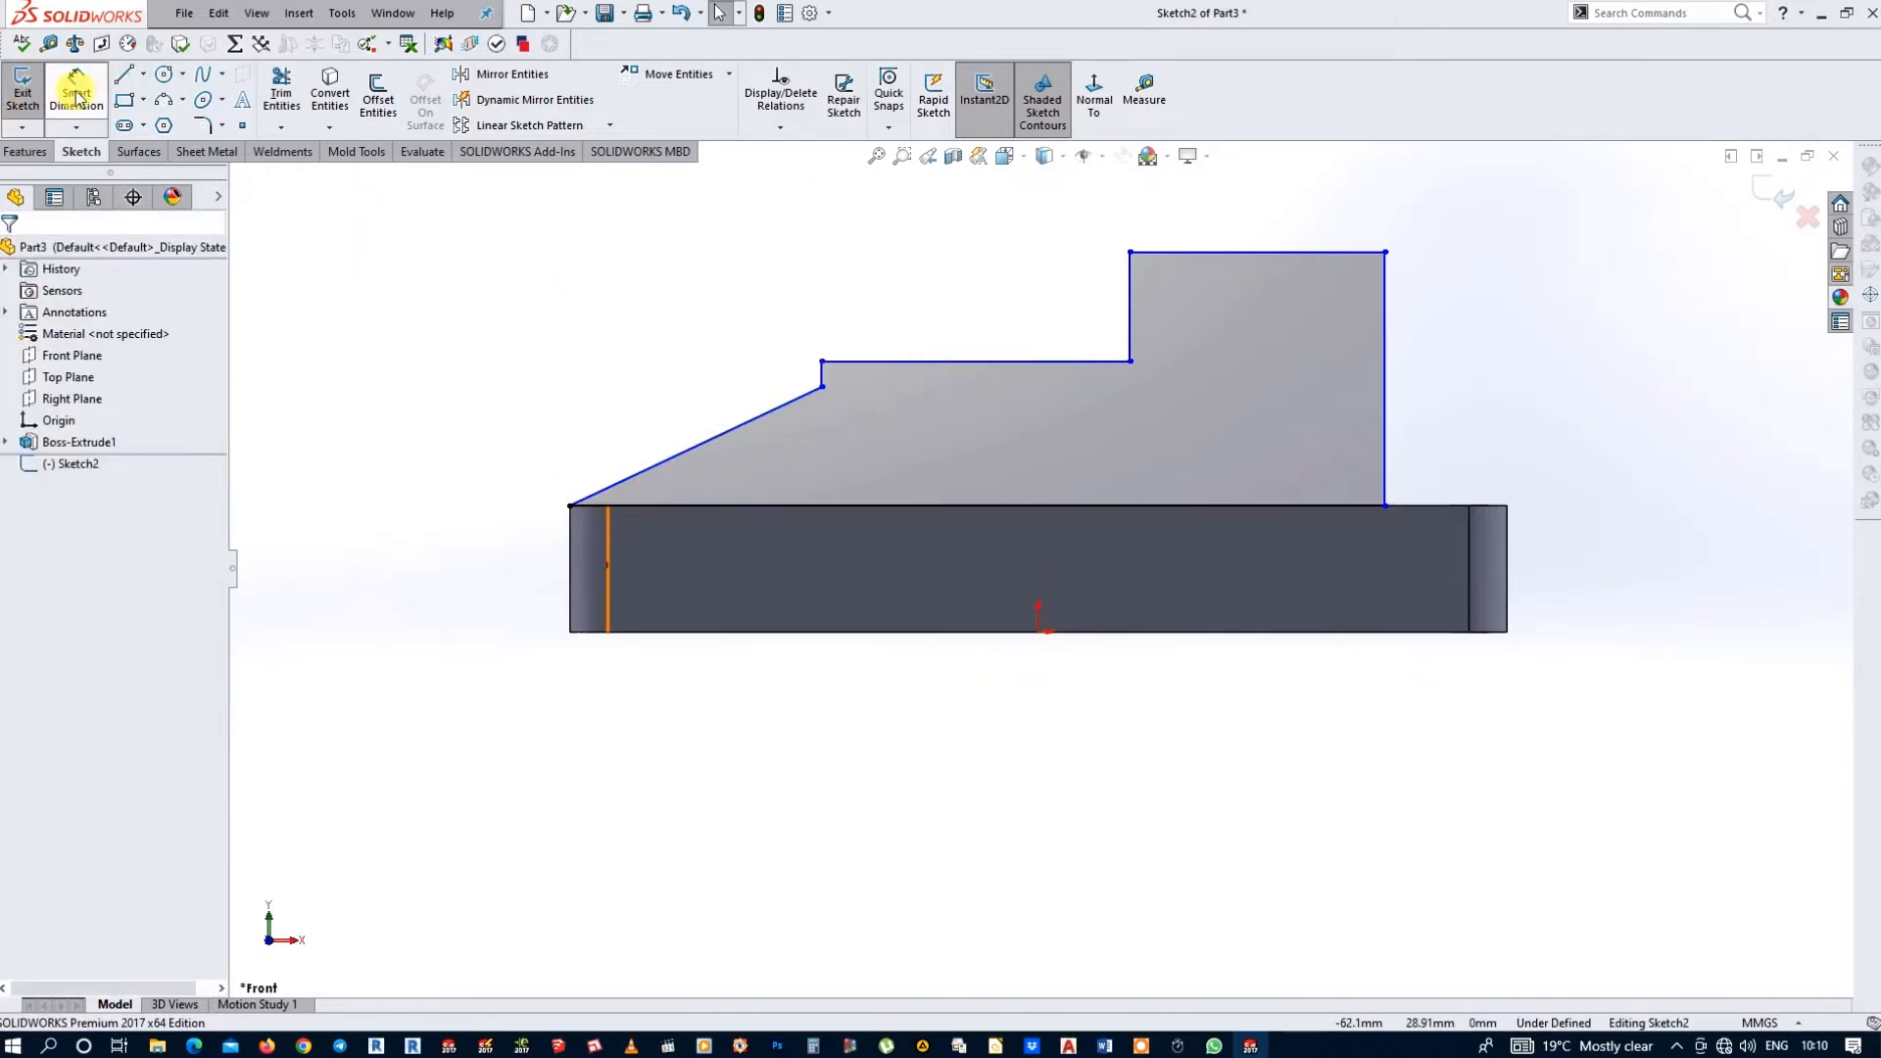
pyautogui.click(799, 631)
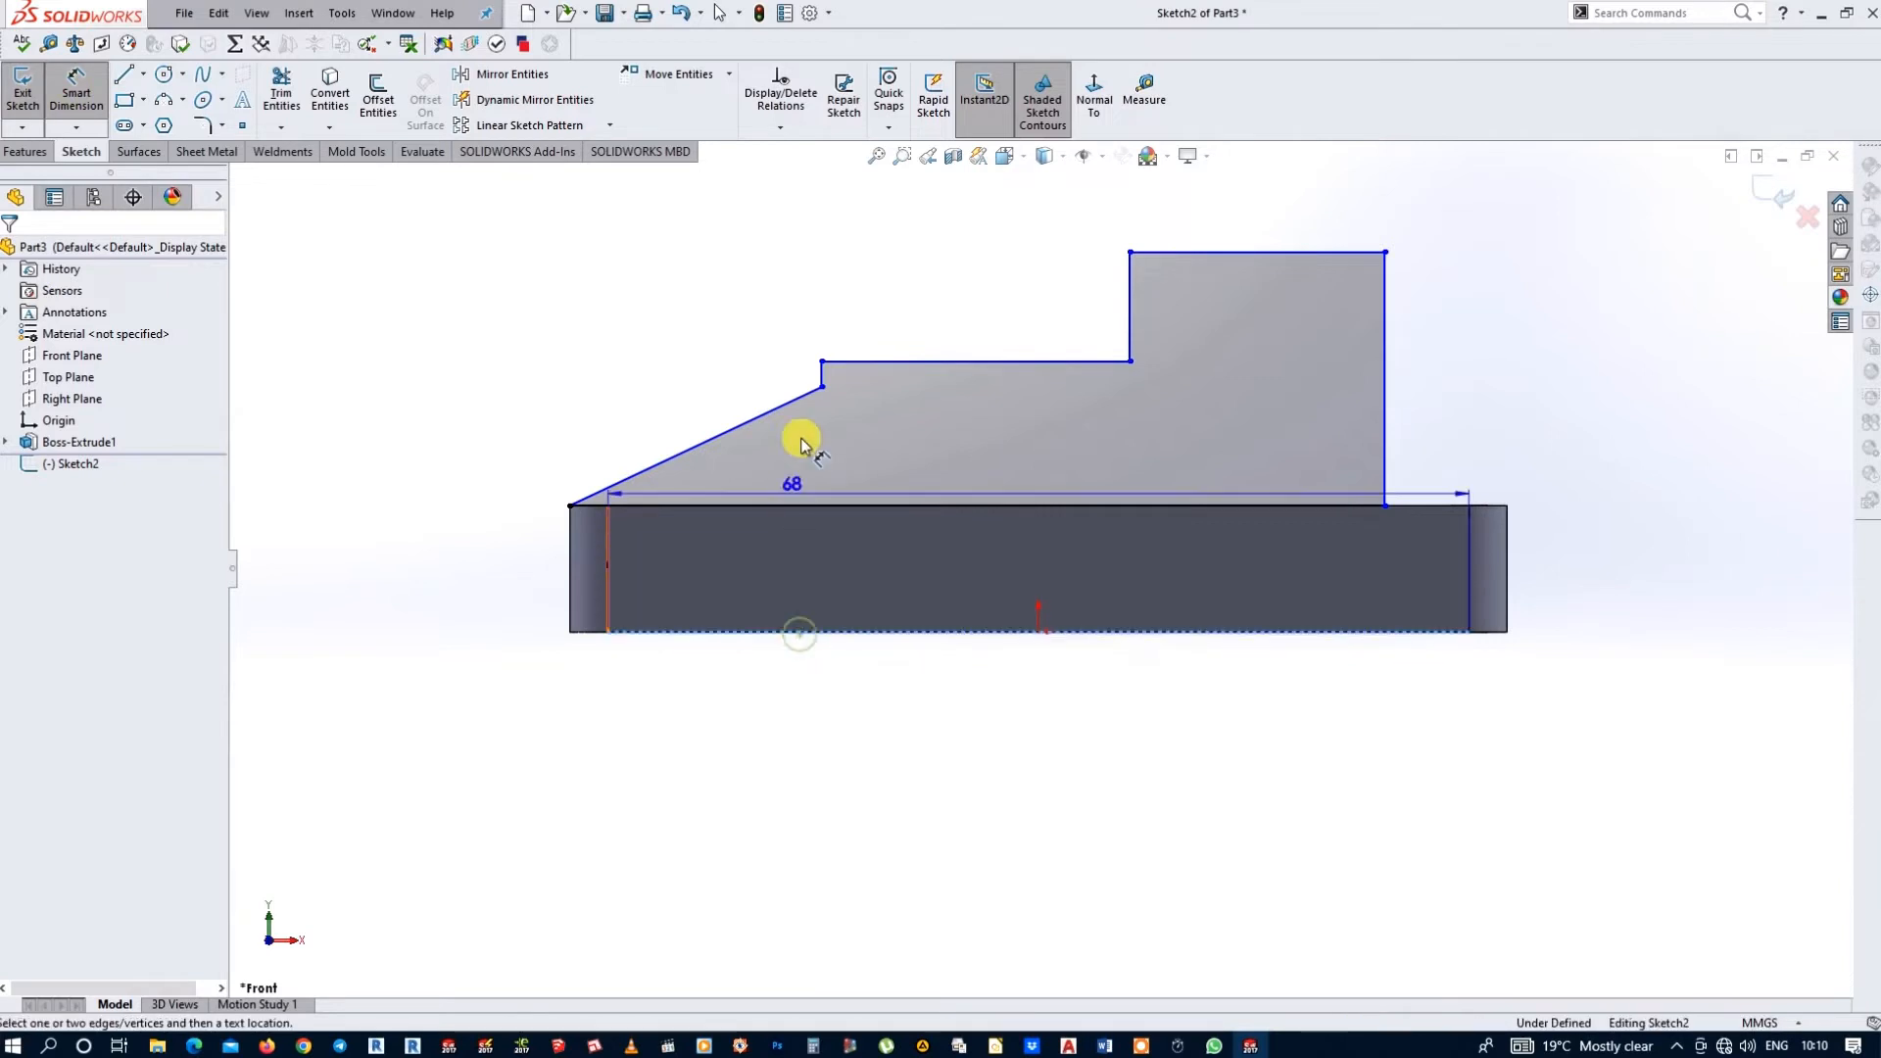
pyautogui.click(858, 366)
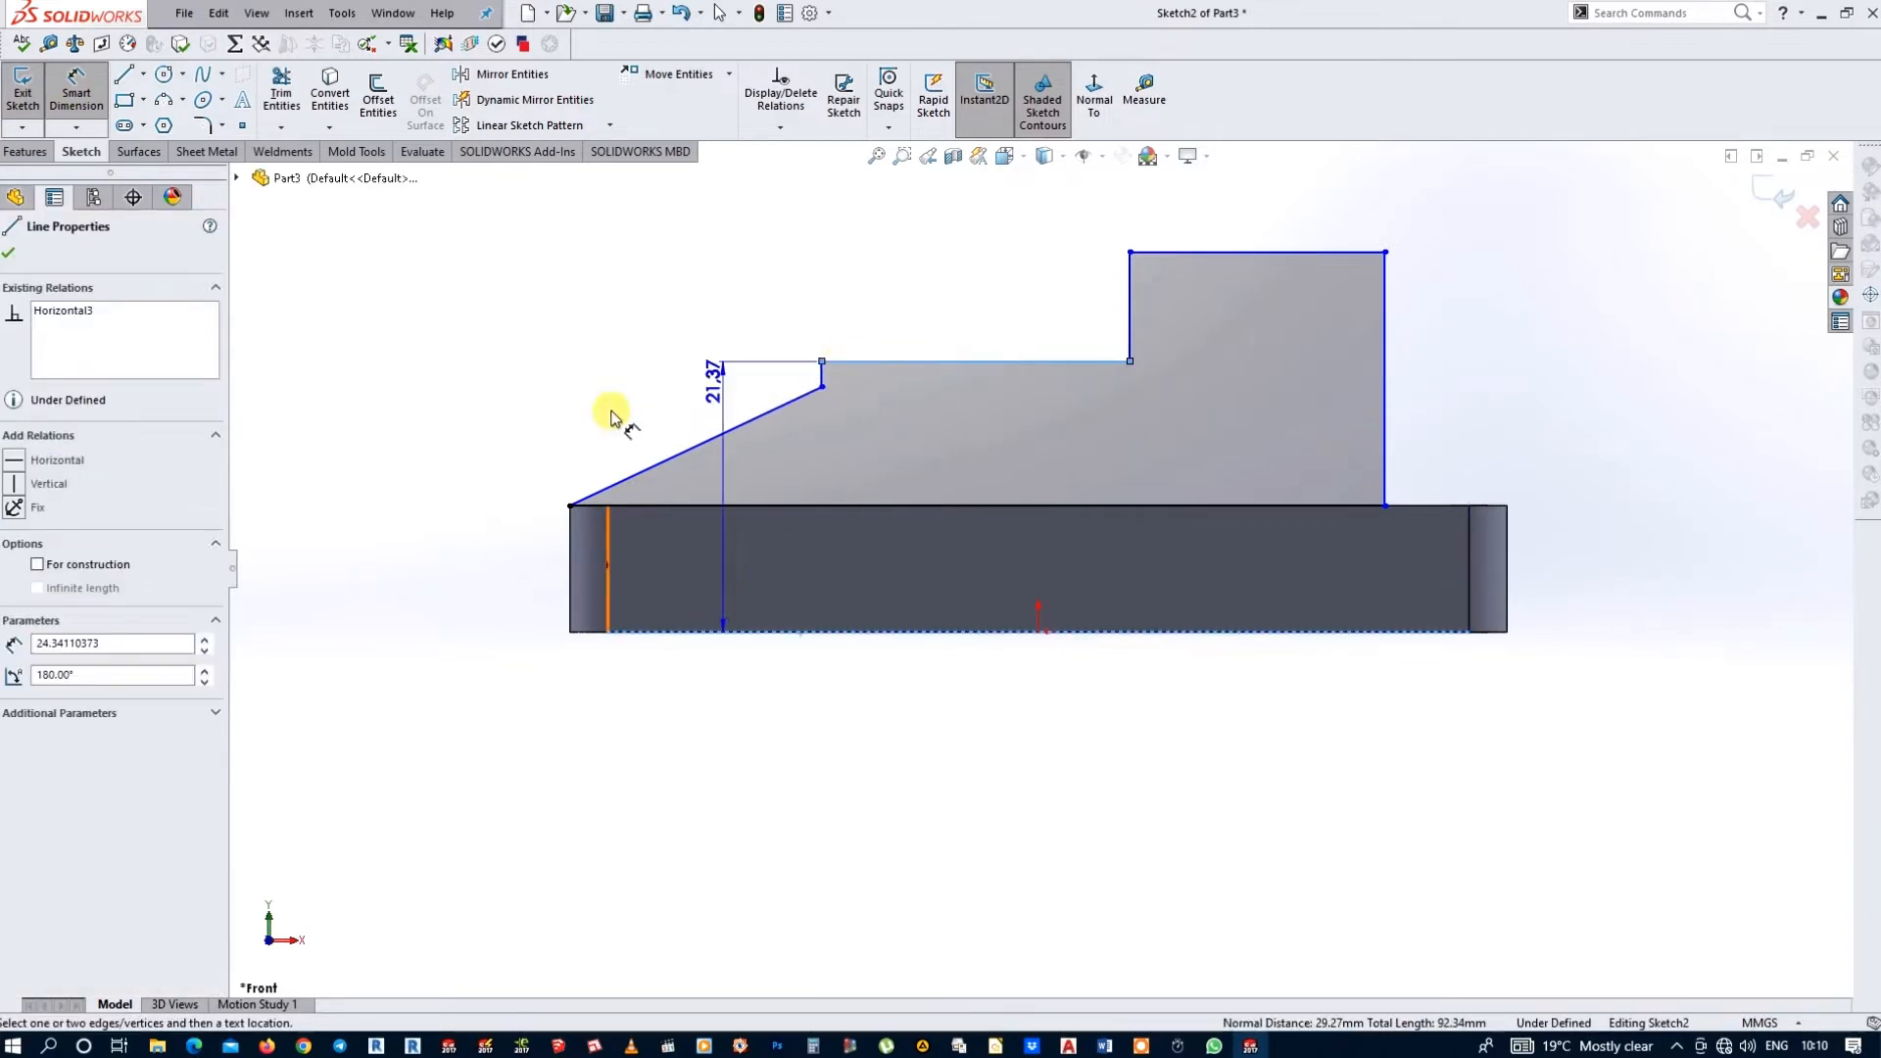
pyautogui.click(427, 460)
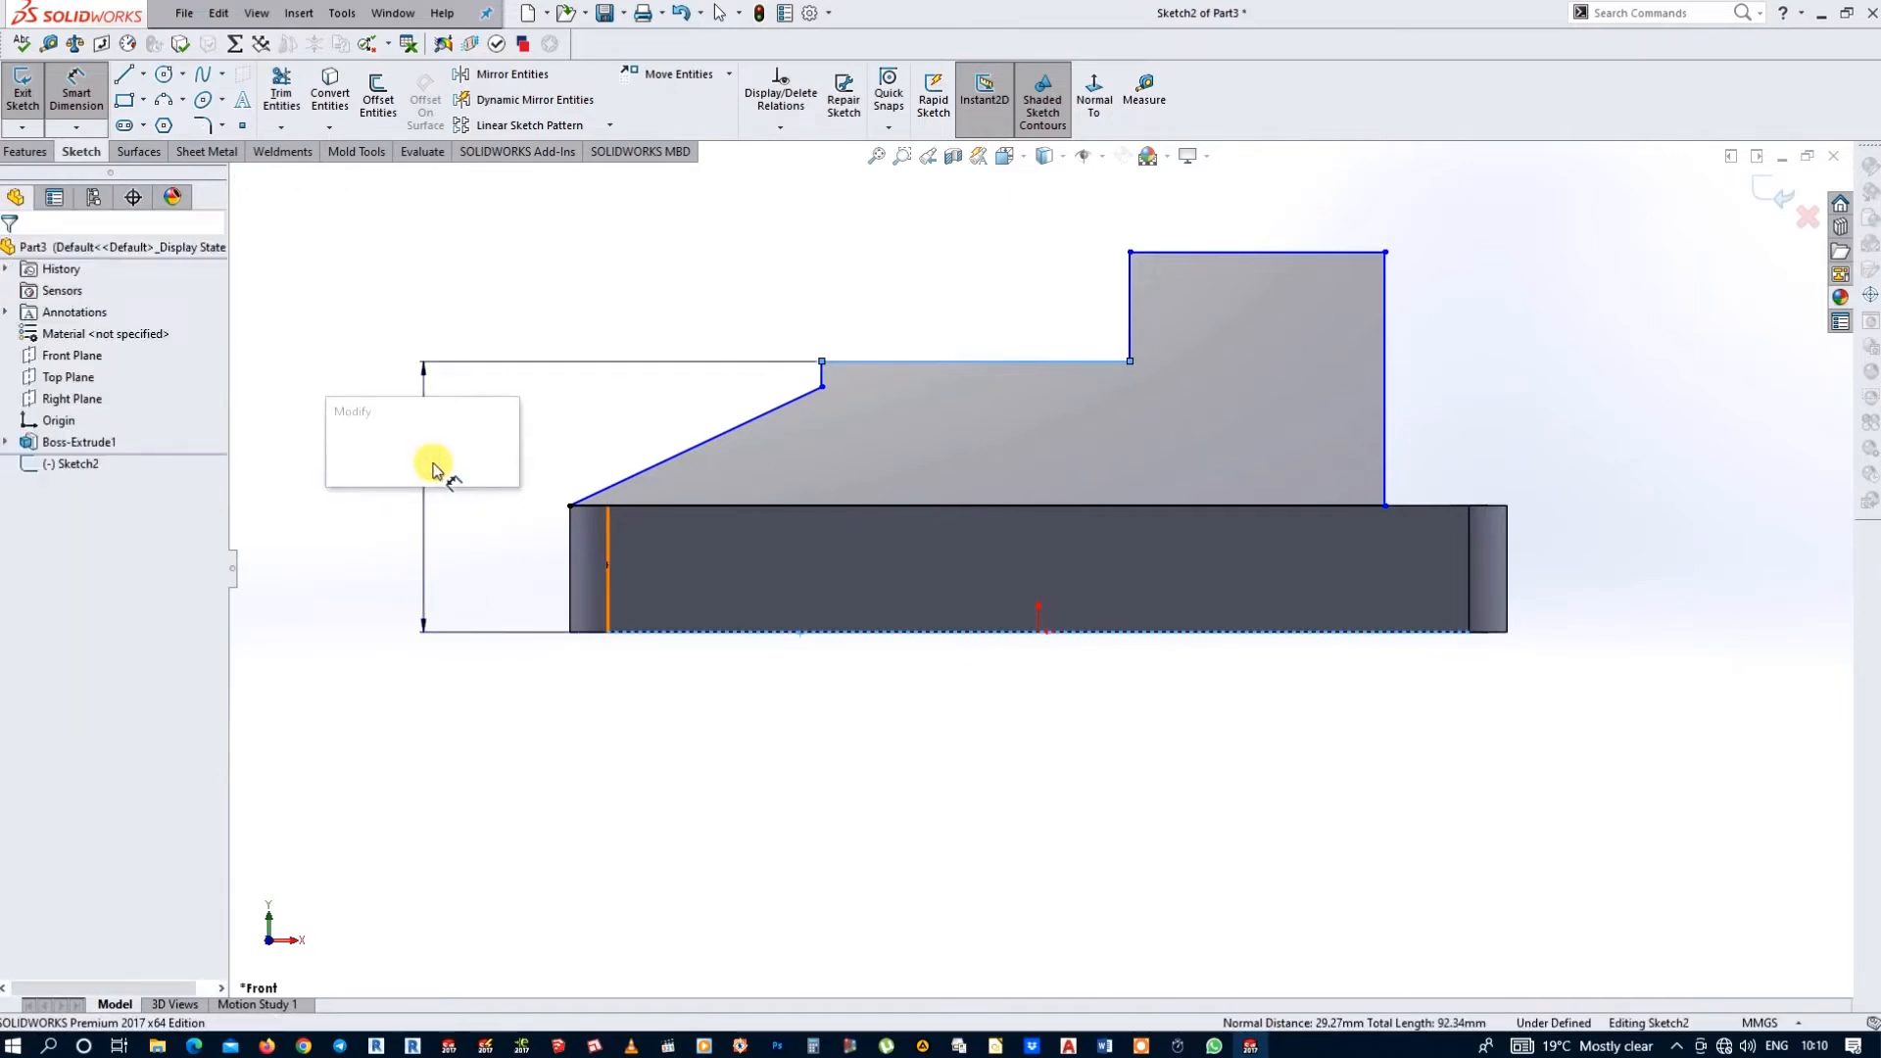
pyautogui.write('20')
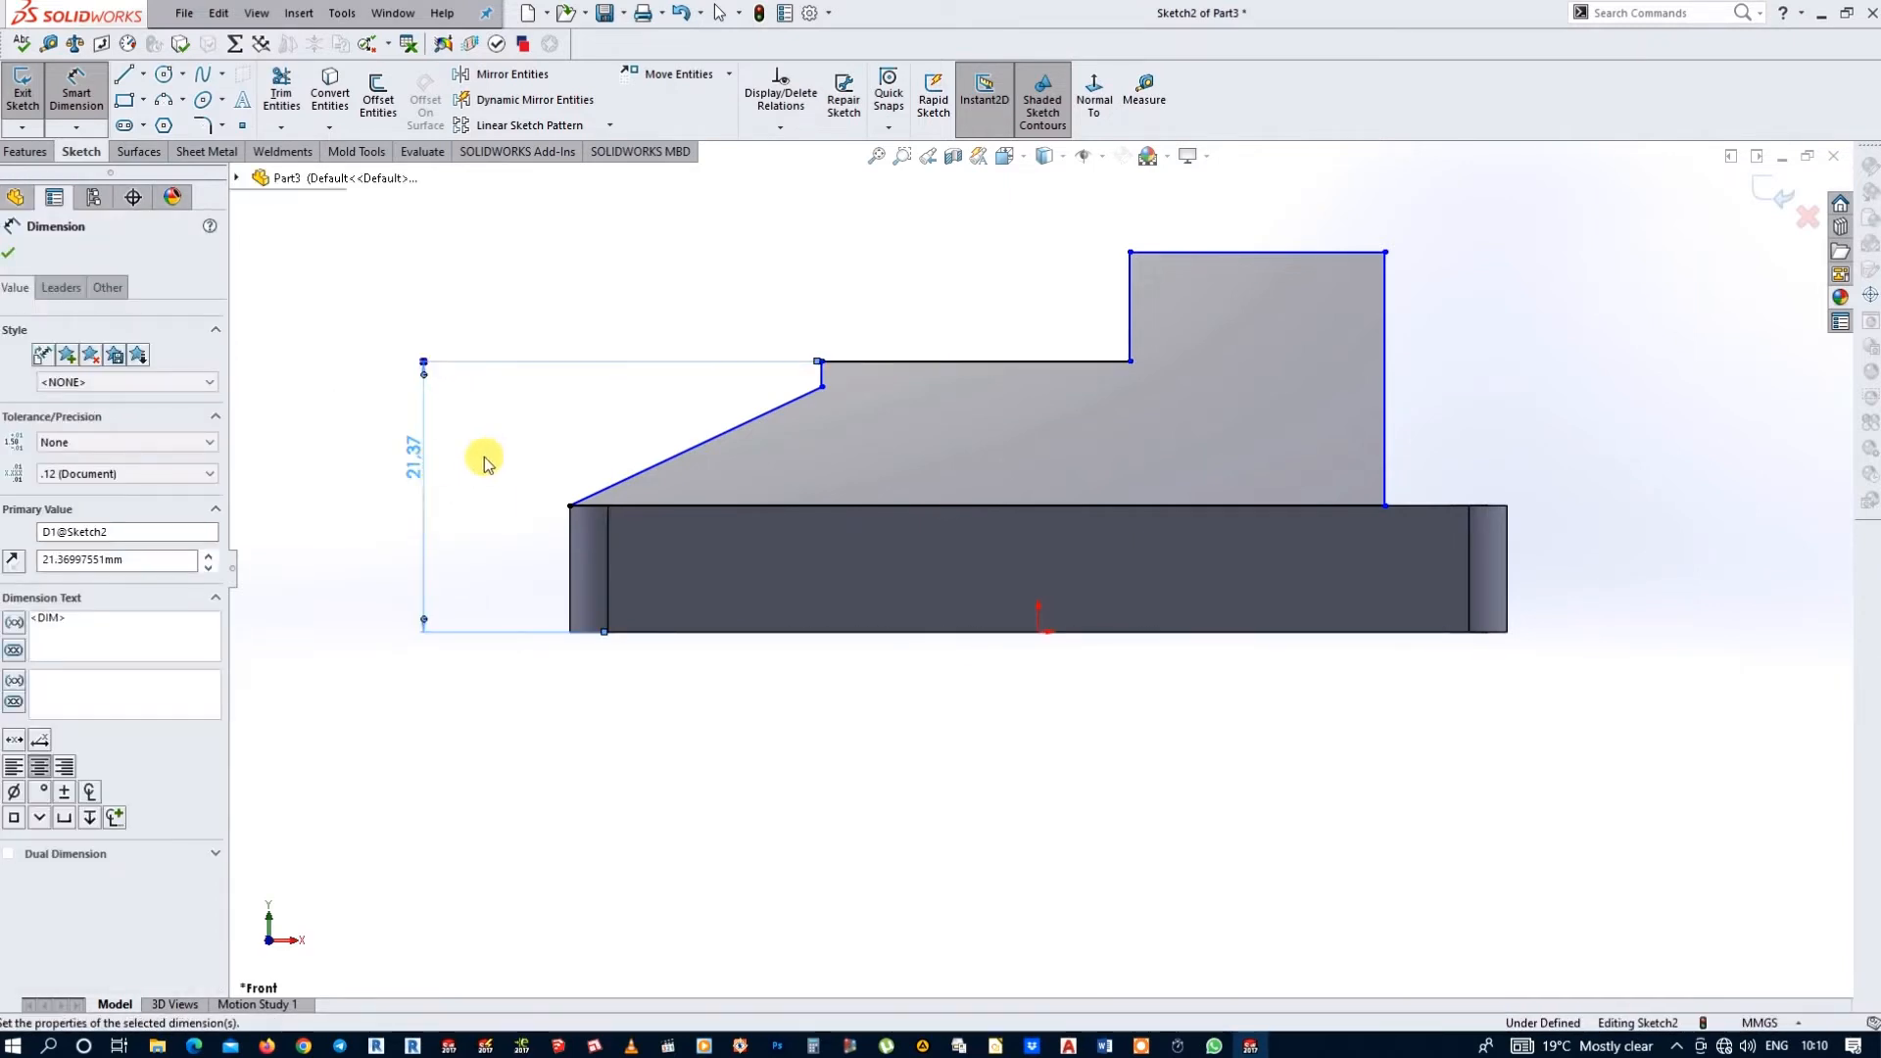
pyautogui.press('Return')
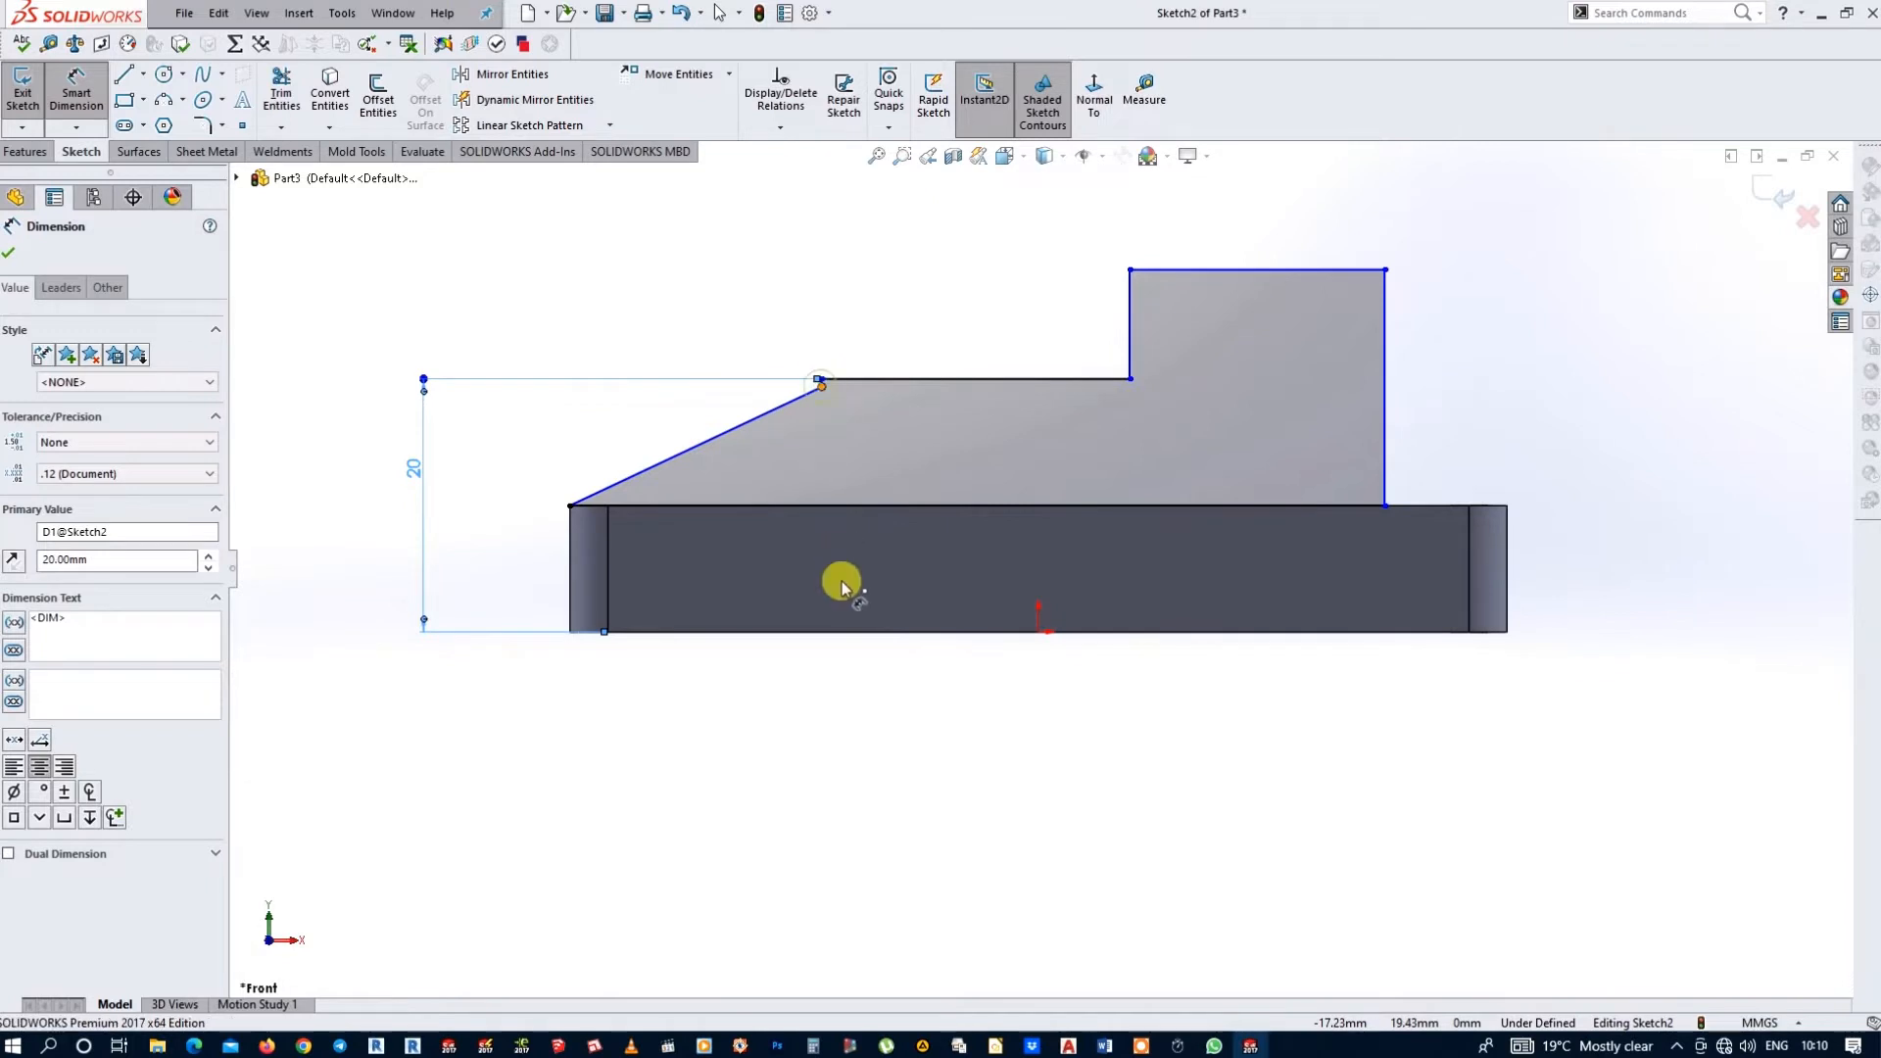
# - Dimension the sloped line's upper end 18 mm above the plate's bottom edge and set its angle to the base line to 30°
pyautogui.click(806, 631)
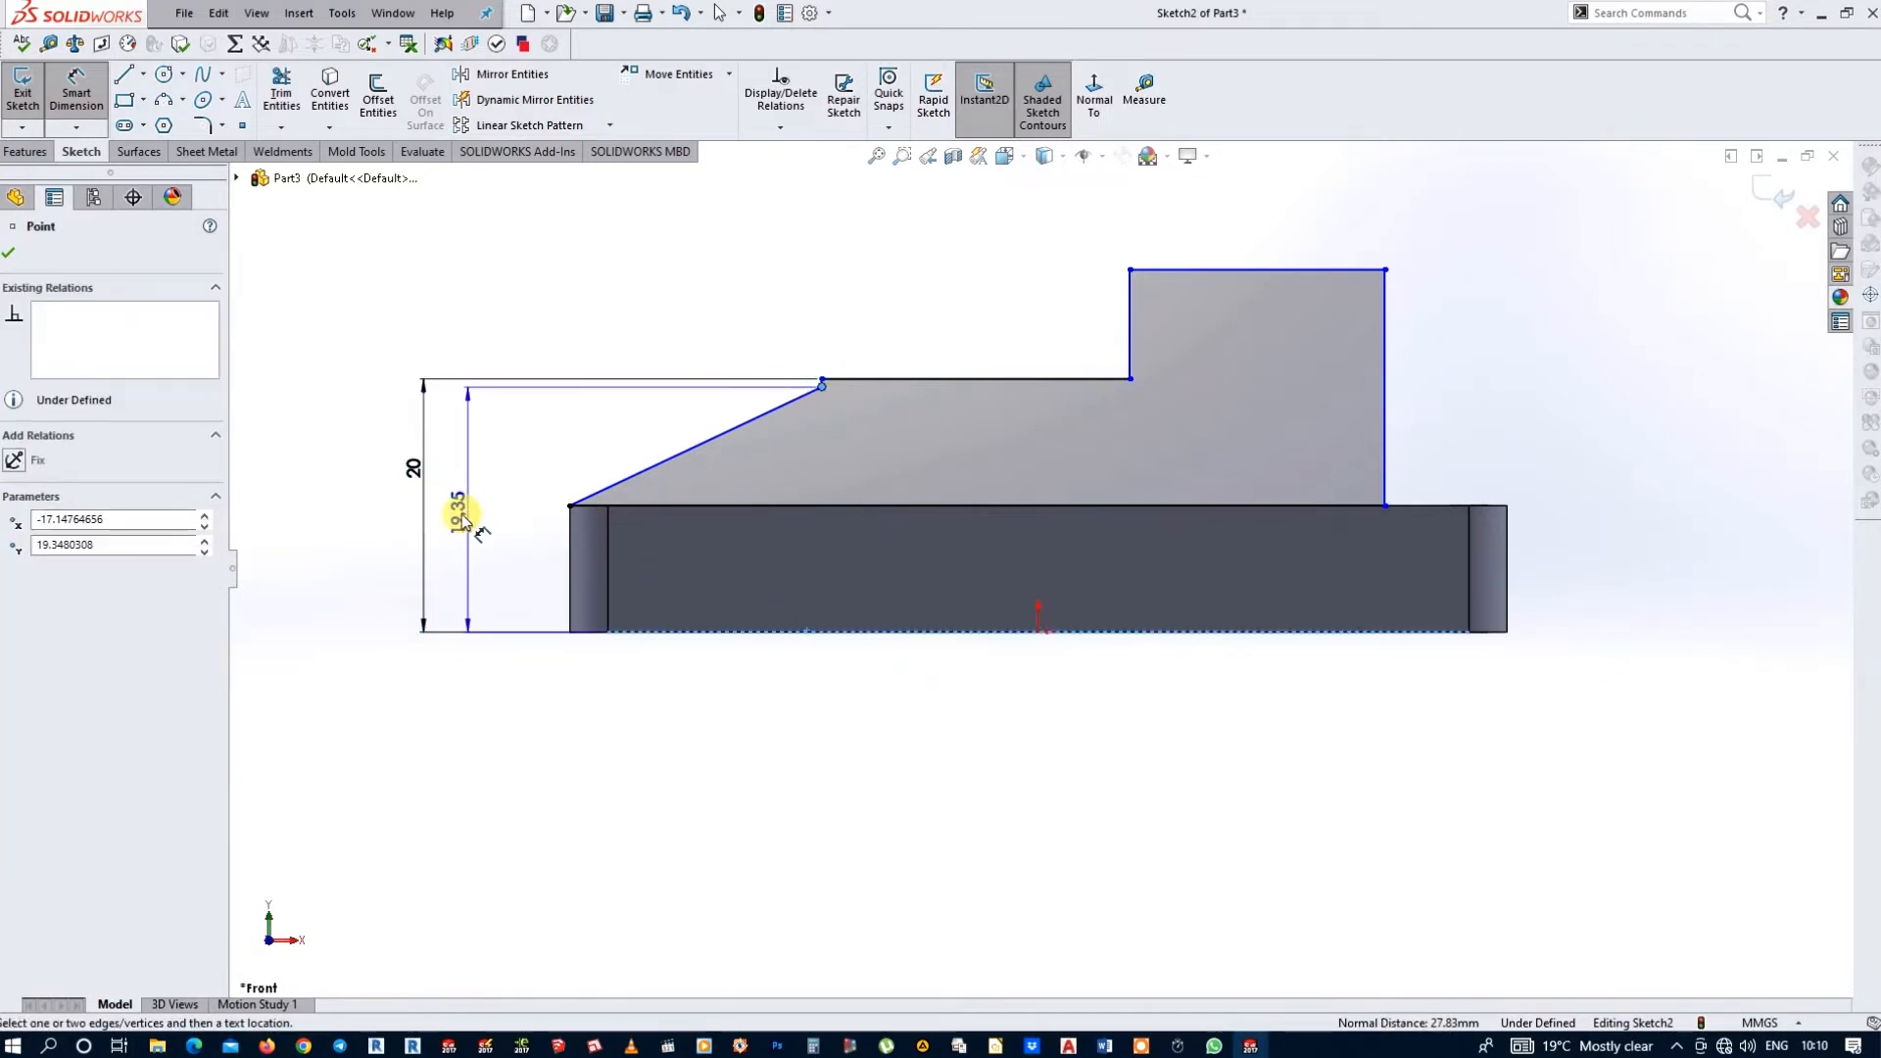
pyautogui.click(468, 519)
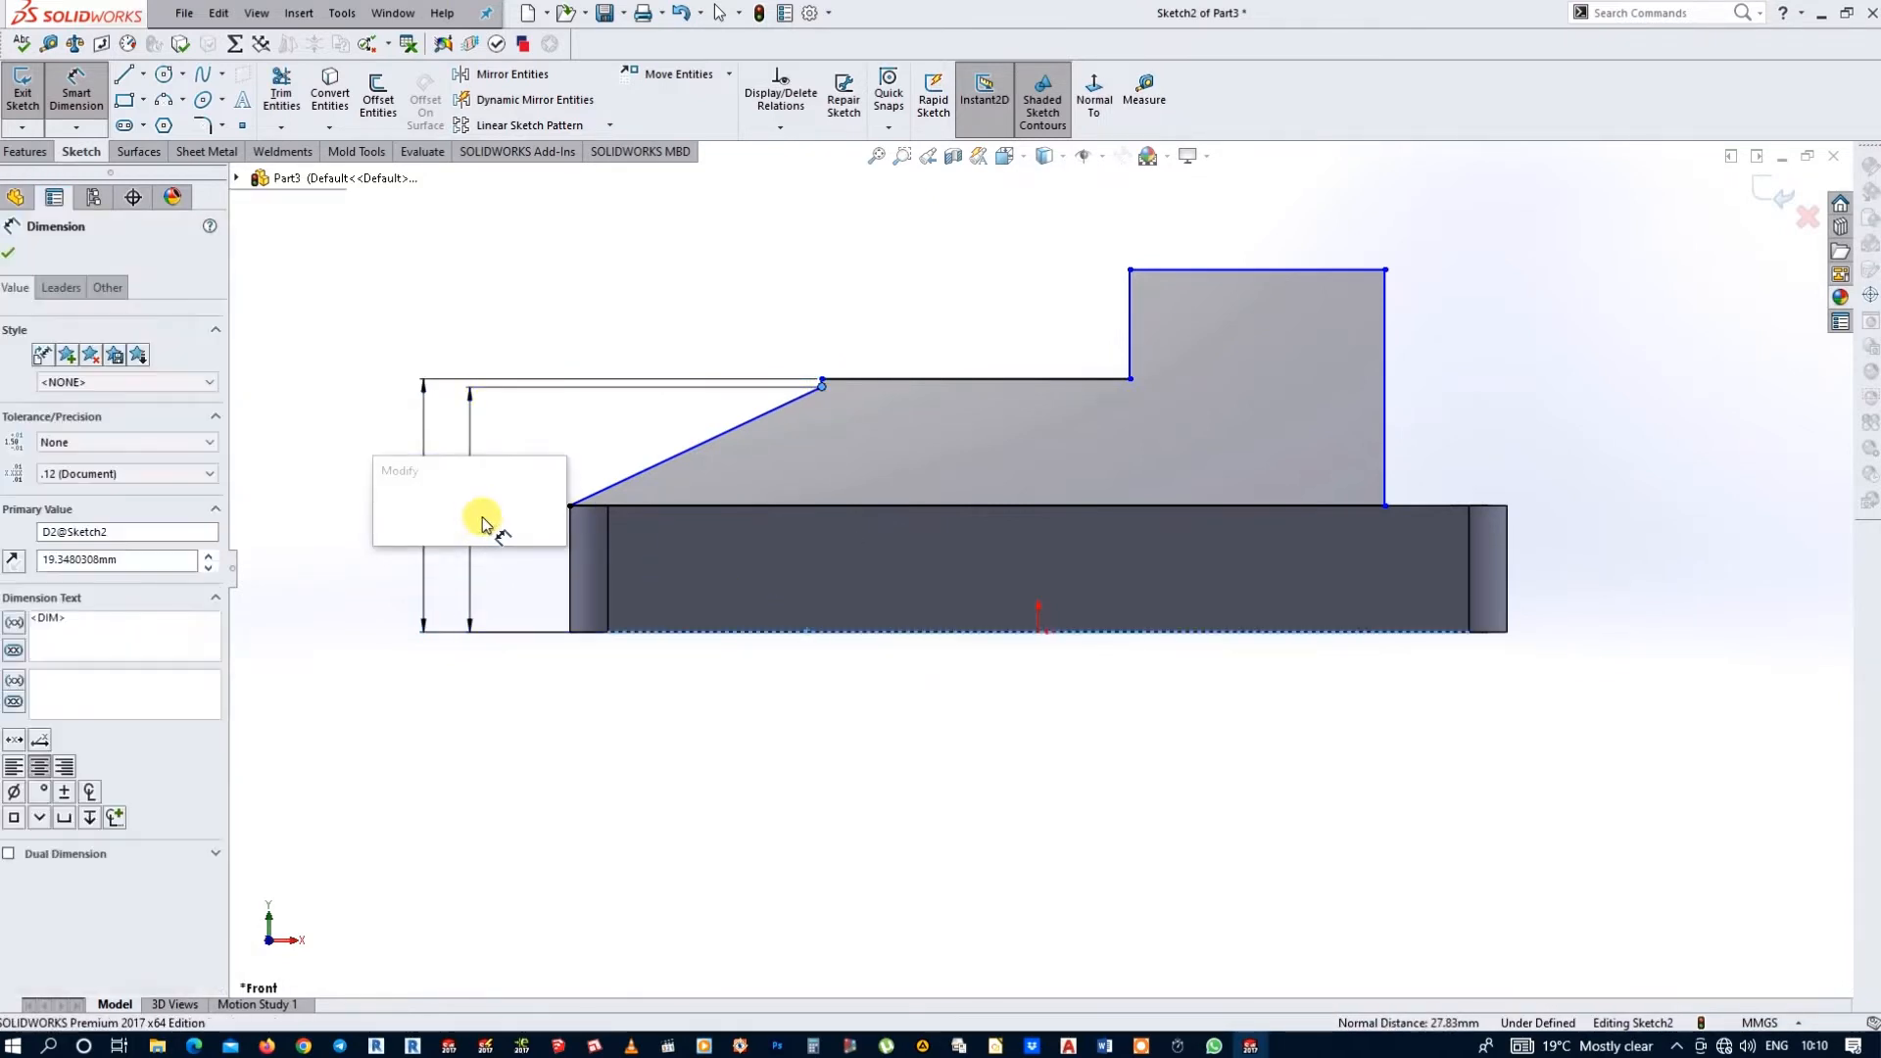
pyautogui.write('18')
pyautogui.press('Return')
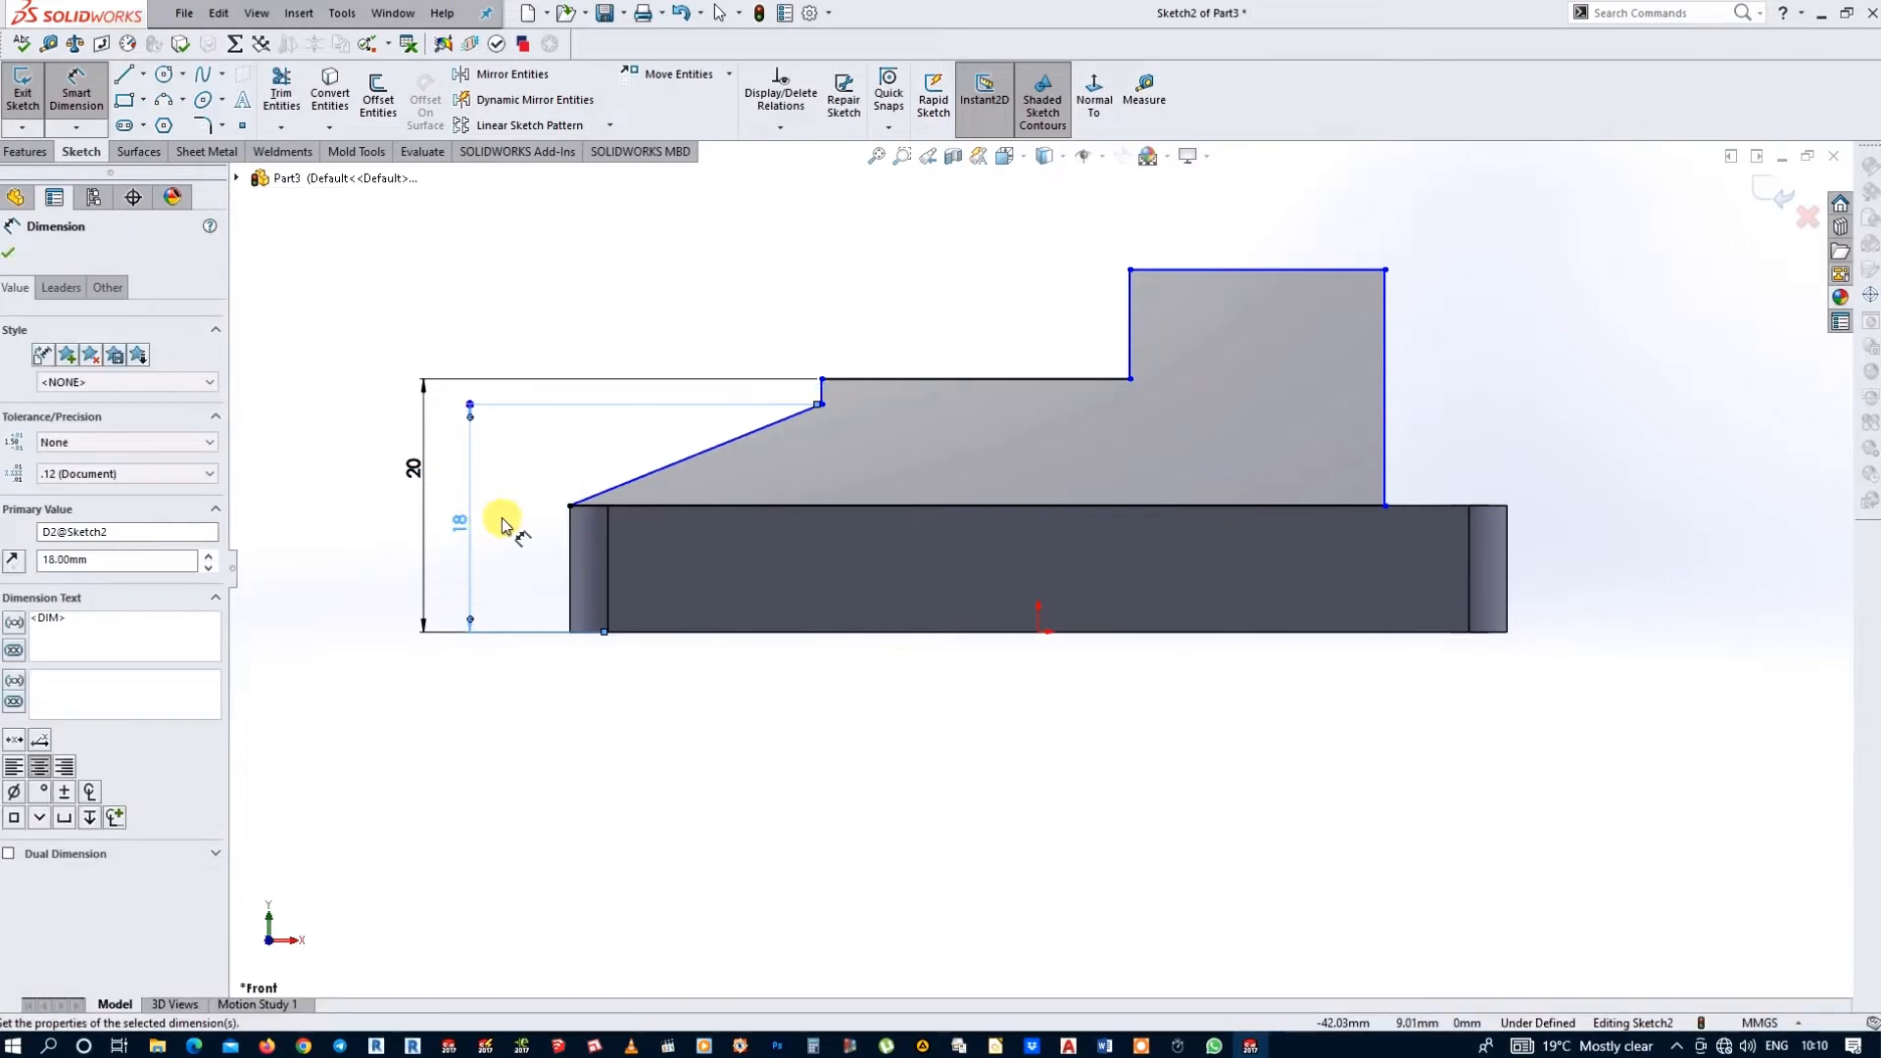
pyautogui.click(722, 443)
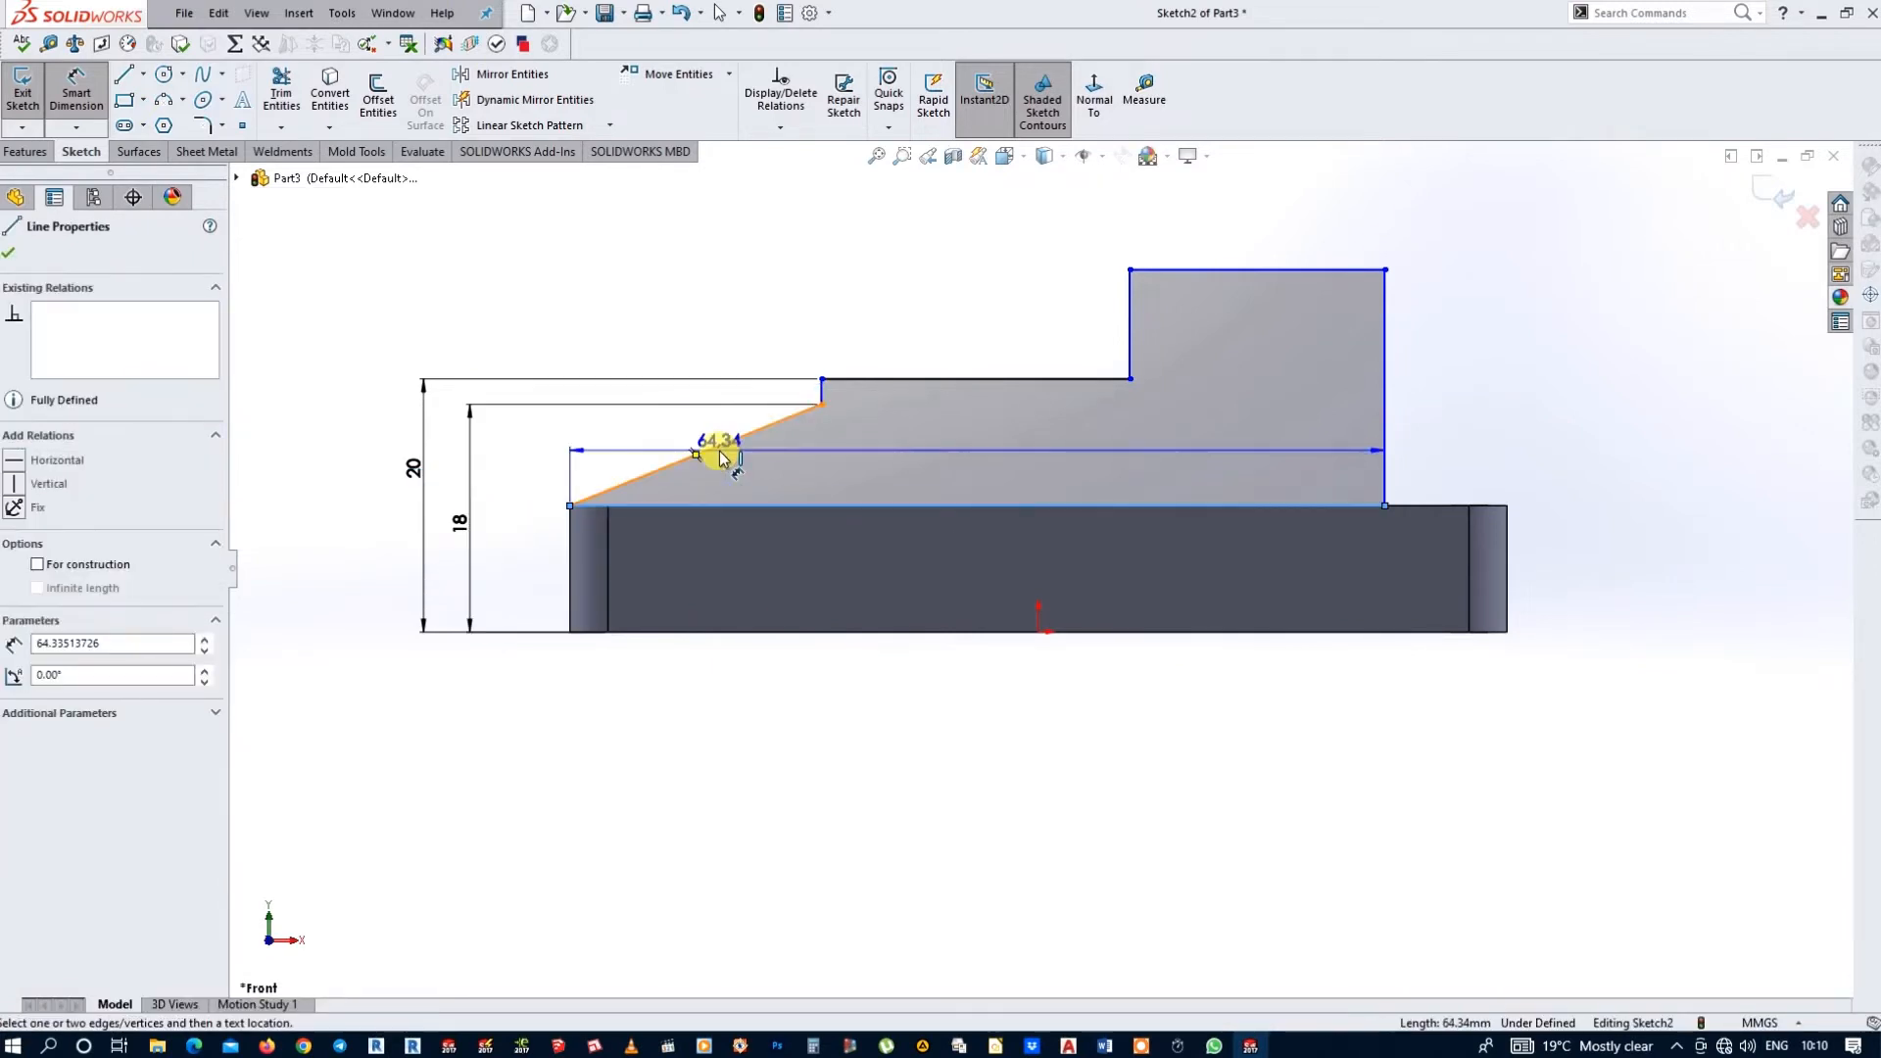
pyautogui.click(766, 465)
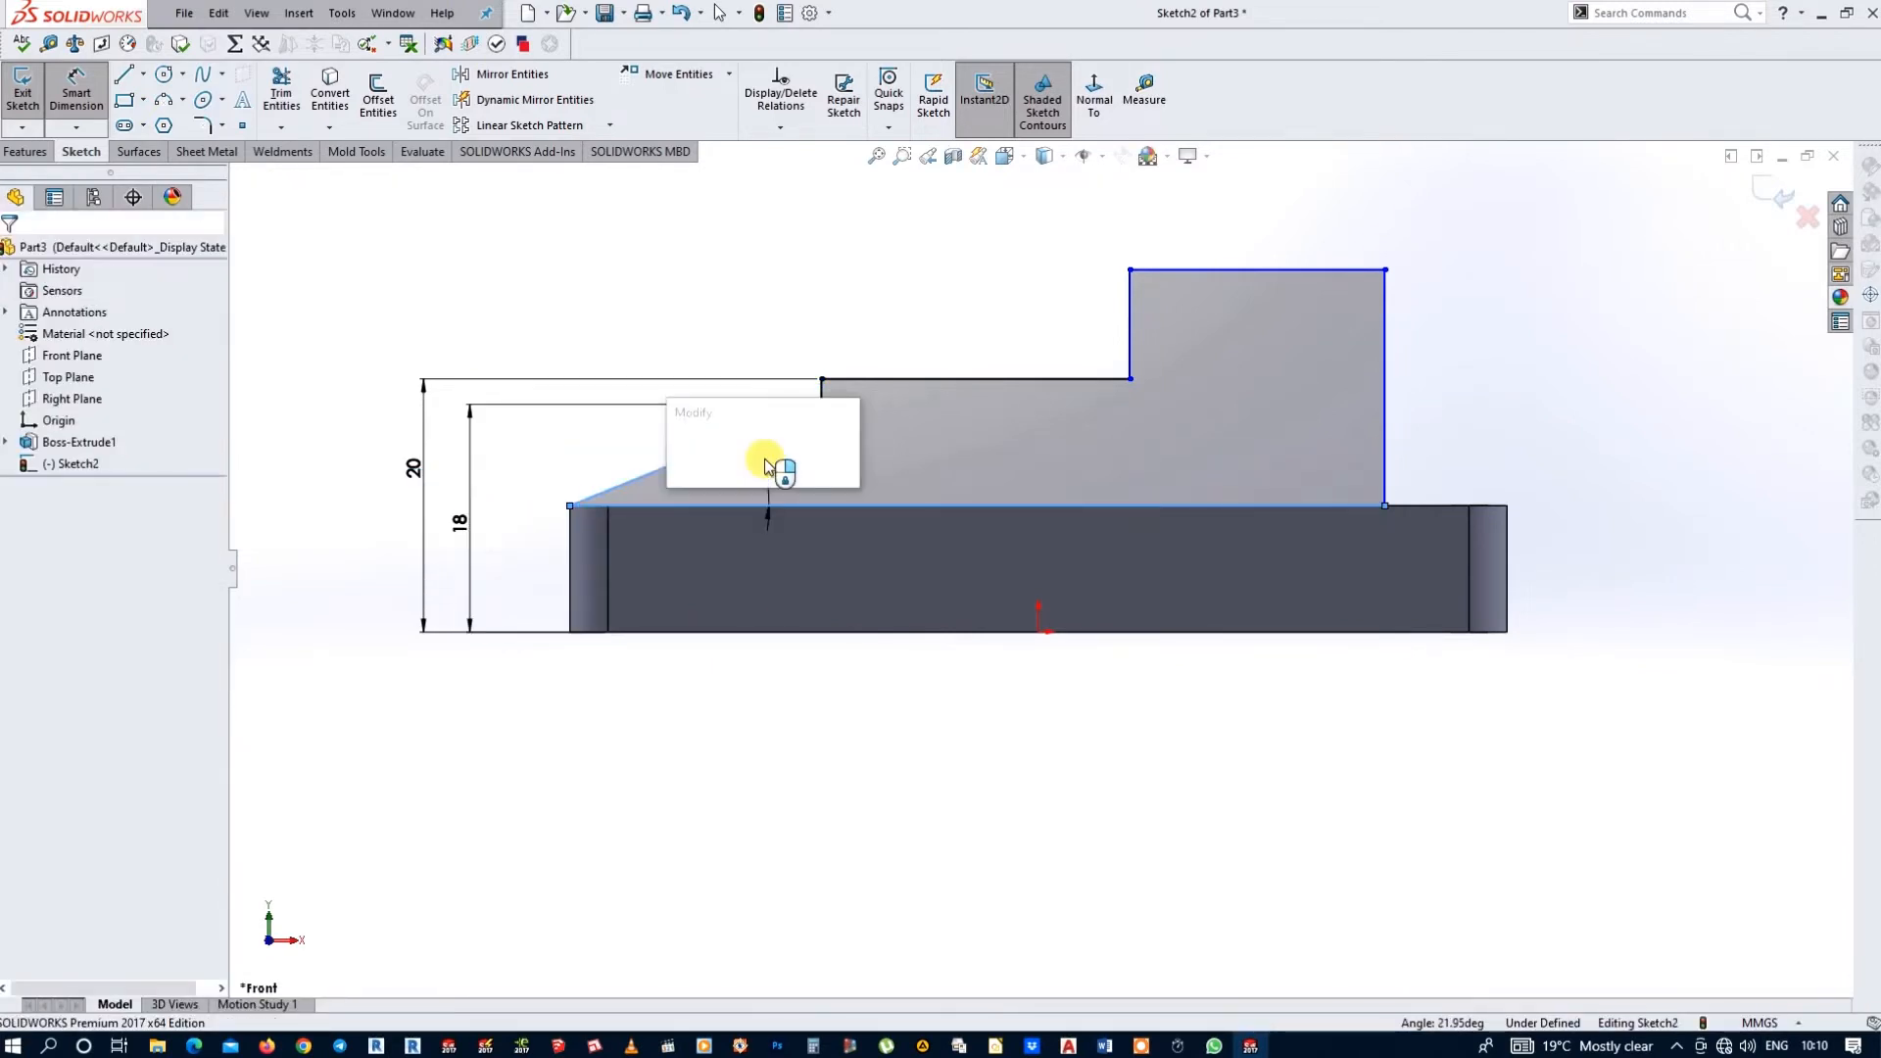
pyautogui.press('Return')
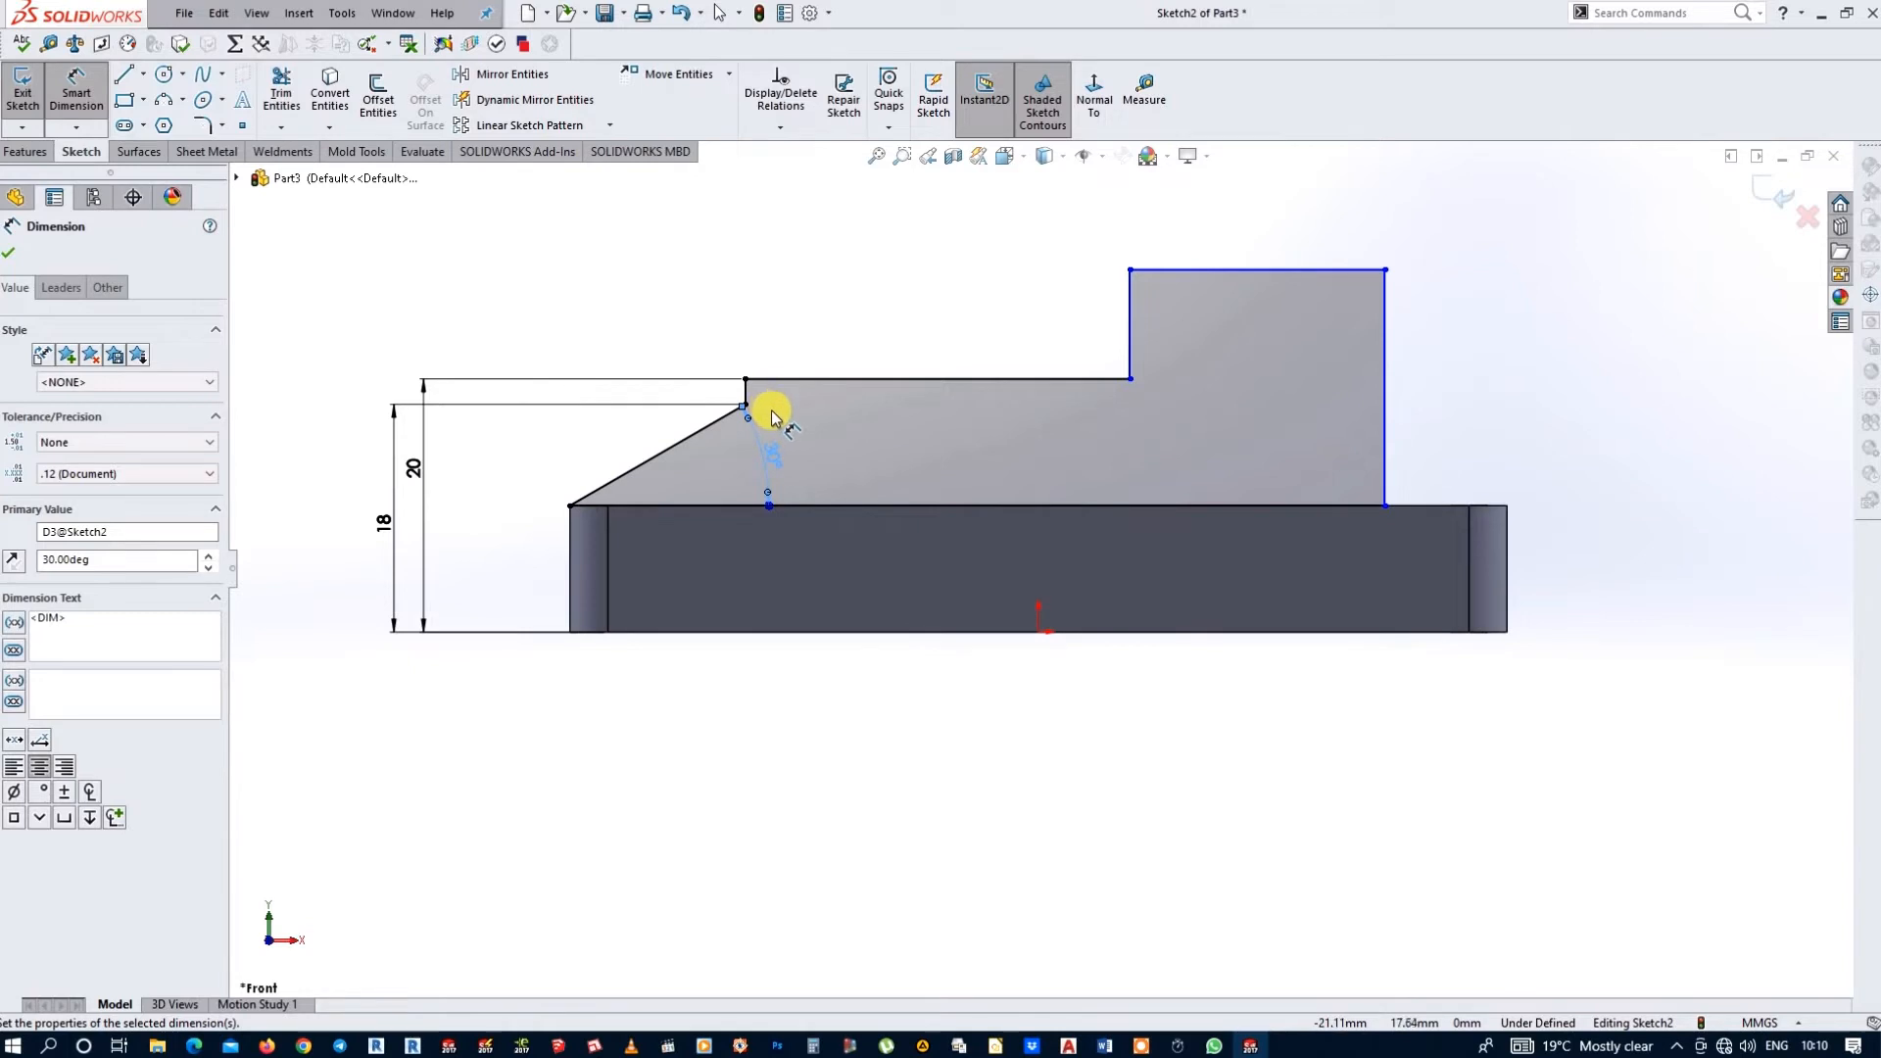
# - Dimension the distance between the profile's right vertical line and the plate's right edge as 8 mm
pyautogui.click(1509, 585)
pyautogui.click(1384, 439)
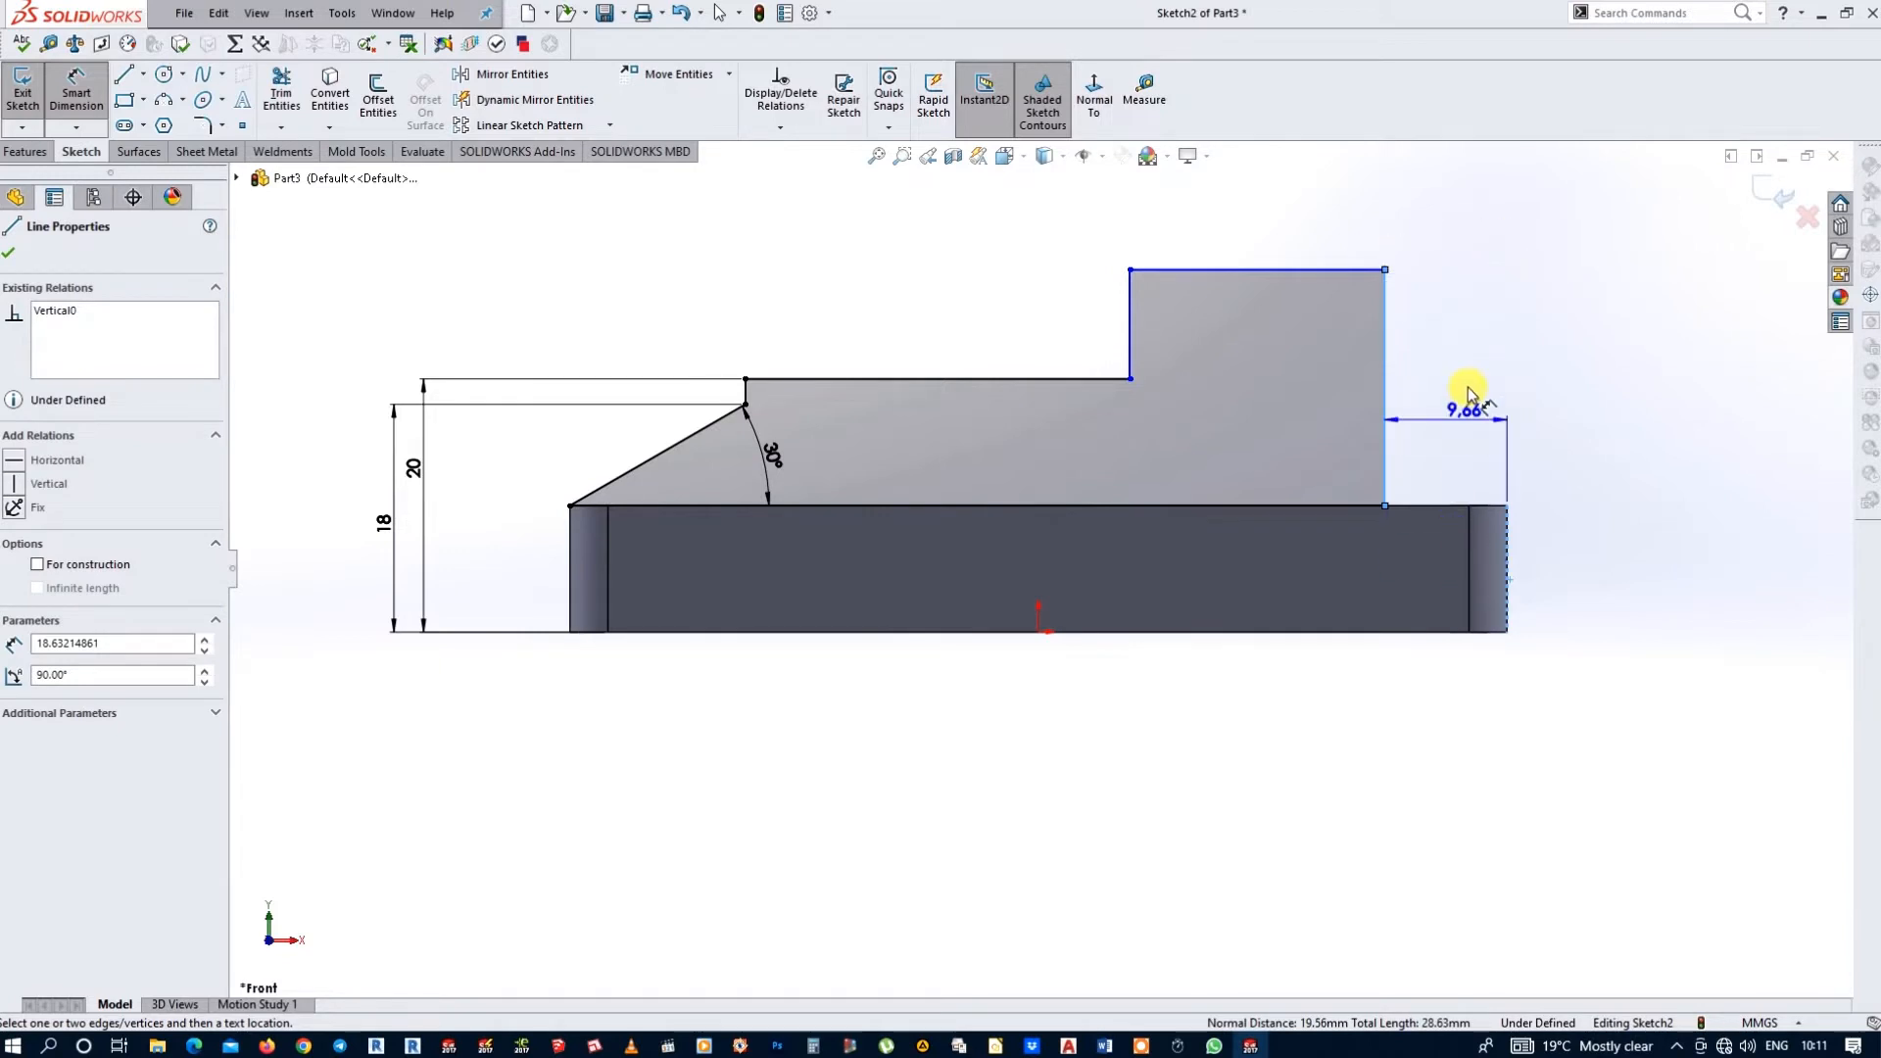
pyautogui.click(1454, 389)
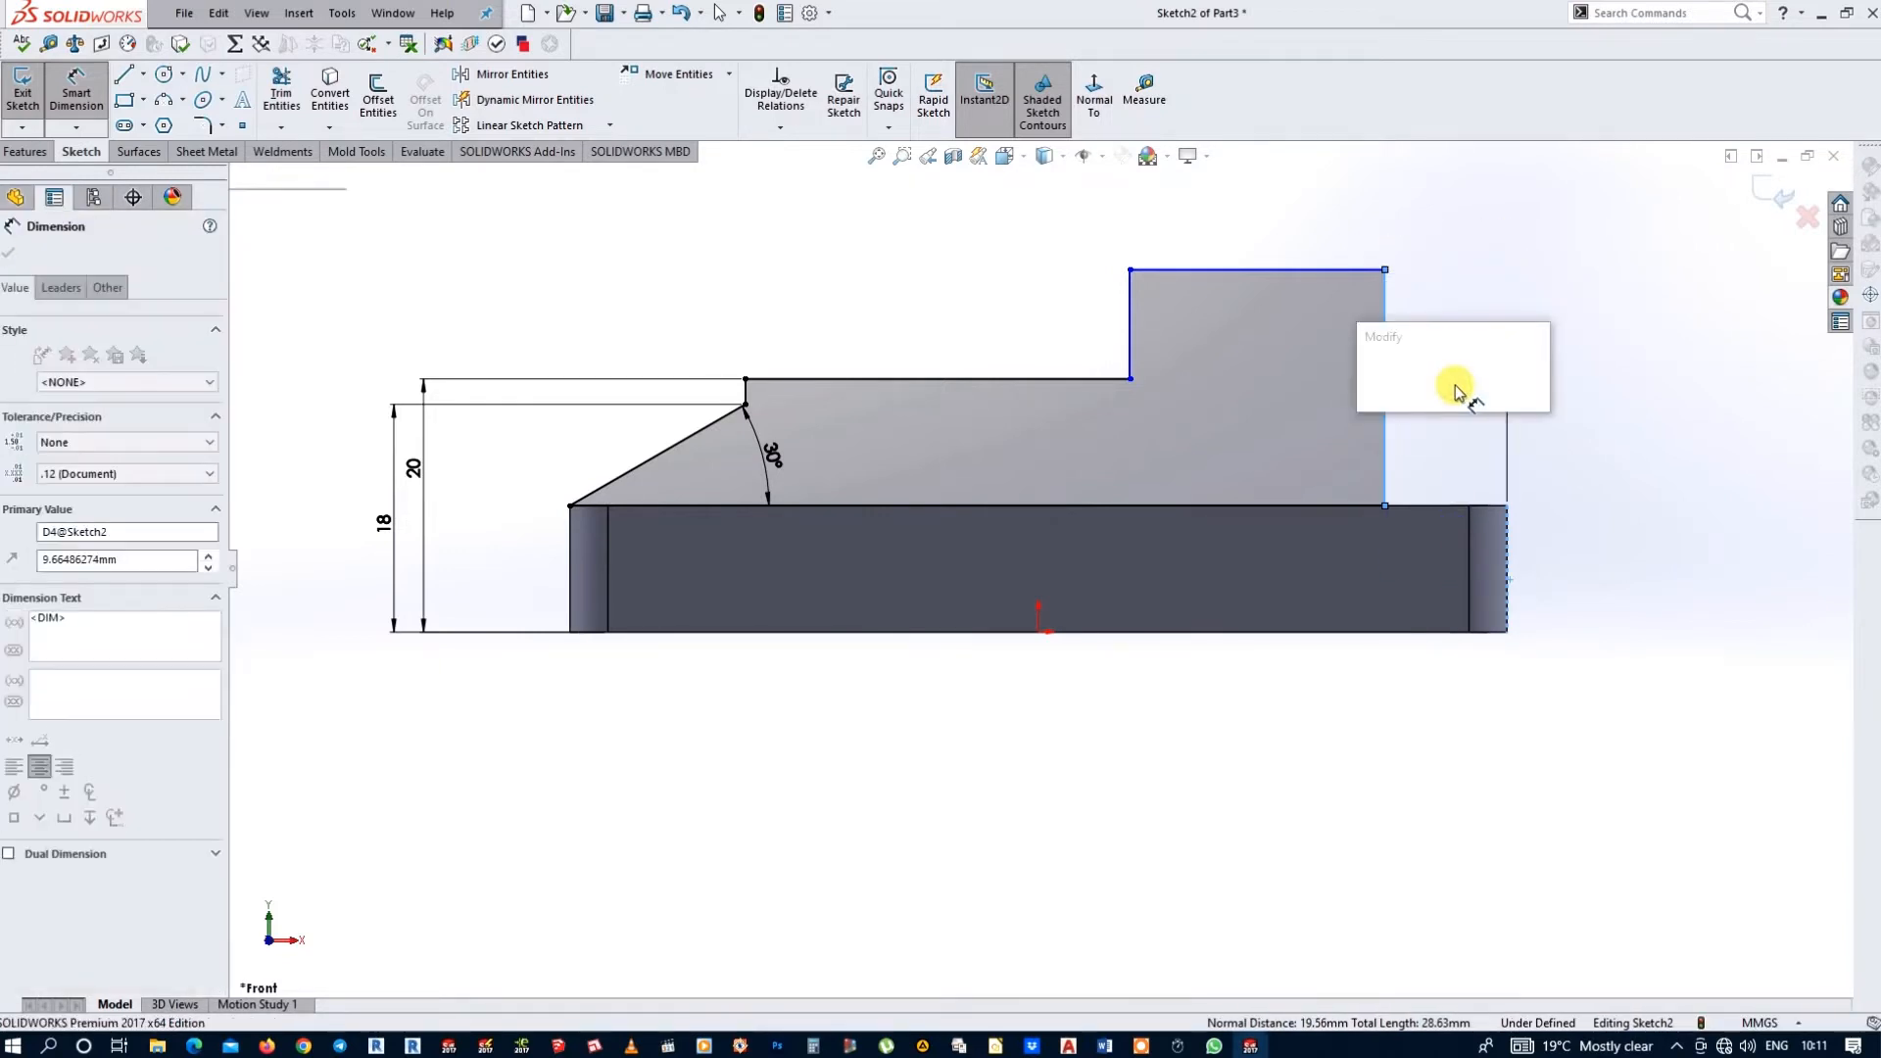
pyautogui.write('8')
pyautogui.press('Escape')
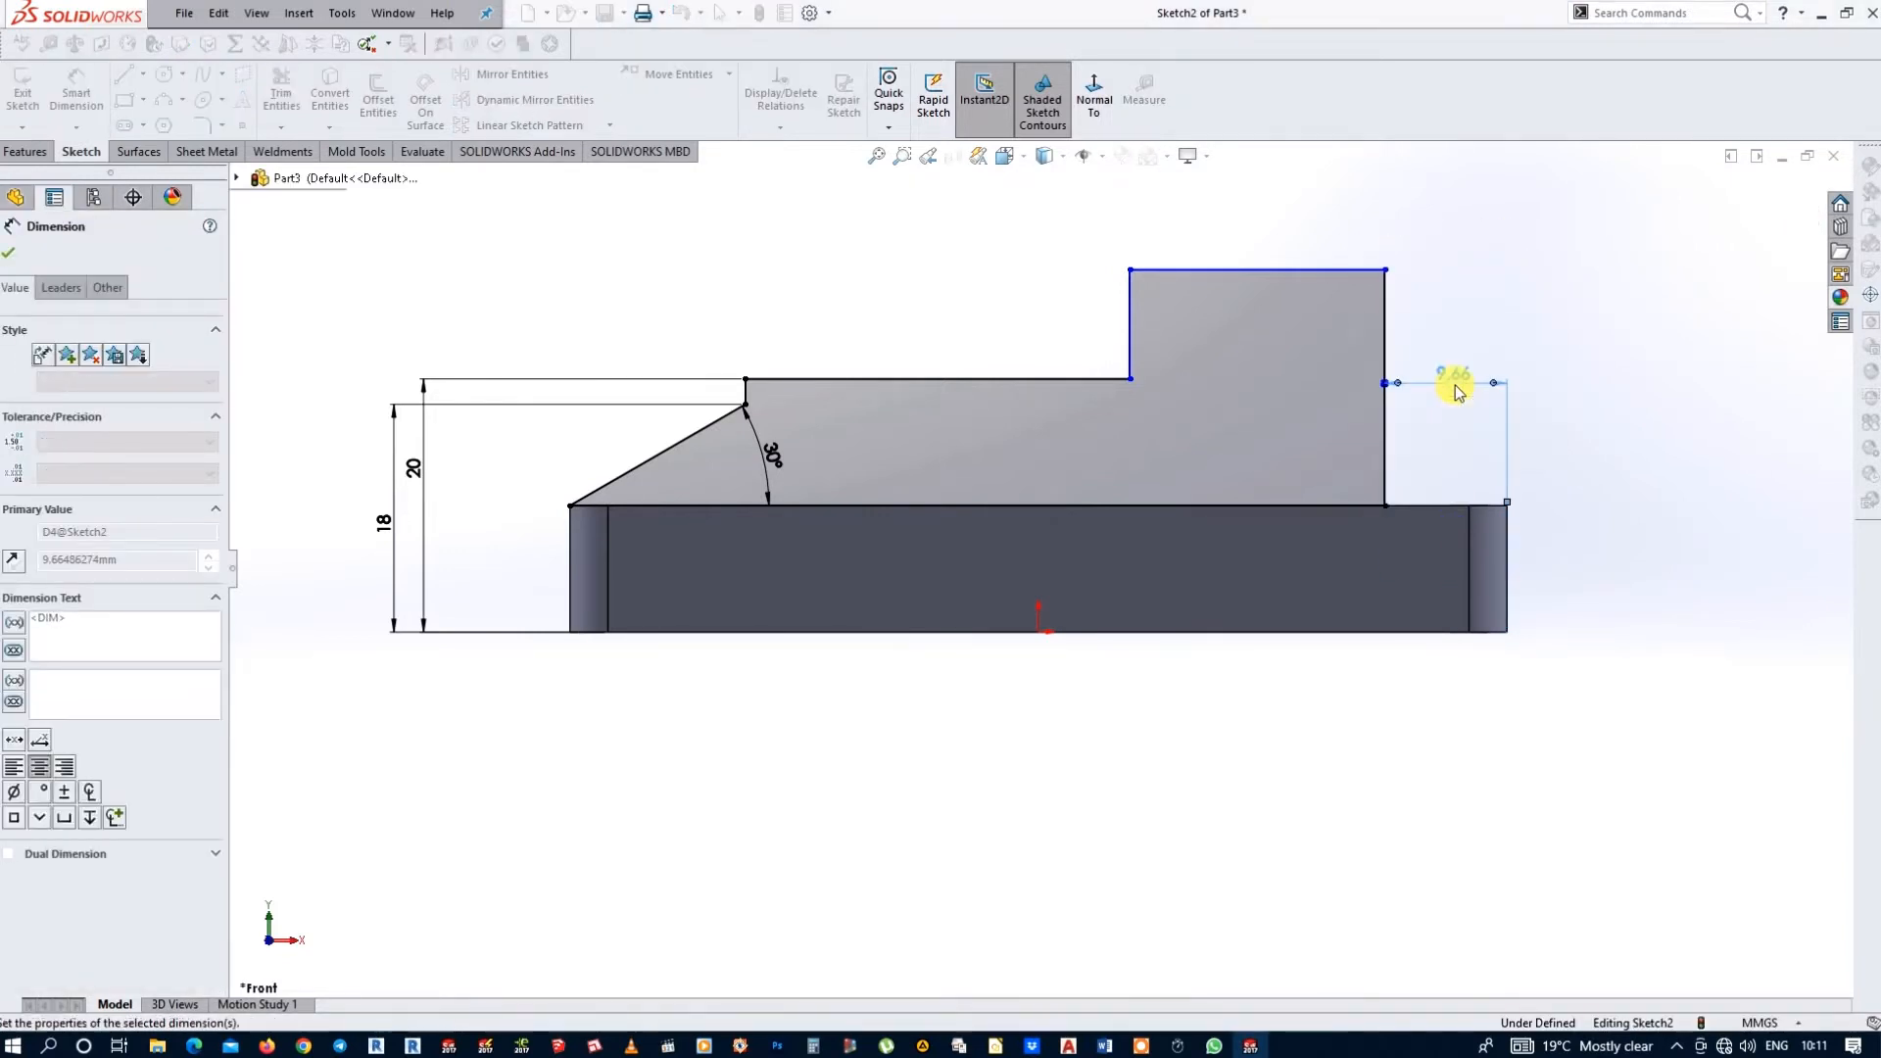
# - Dimension the height of the profile's top line above the plate's bottom edge as 40 mm
pyautogui.click(1426, 631)
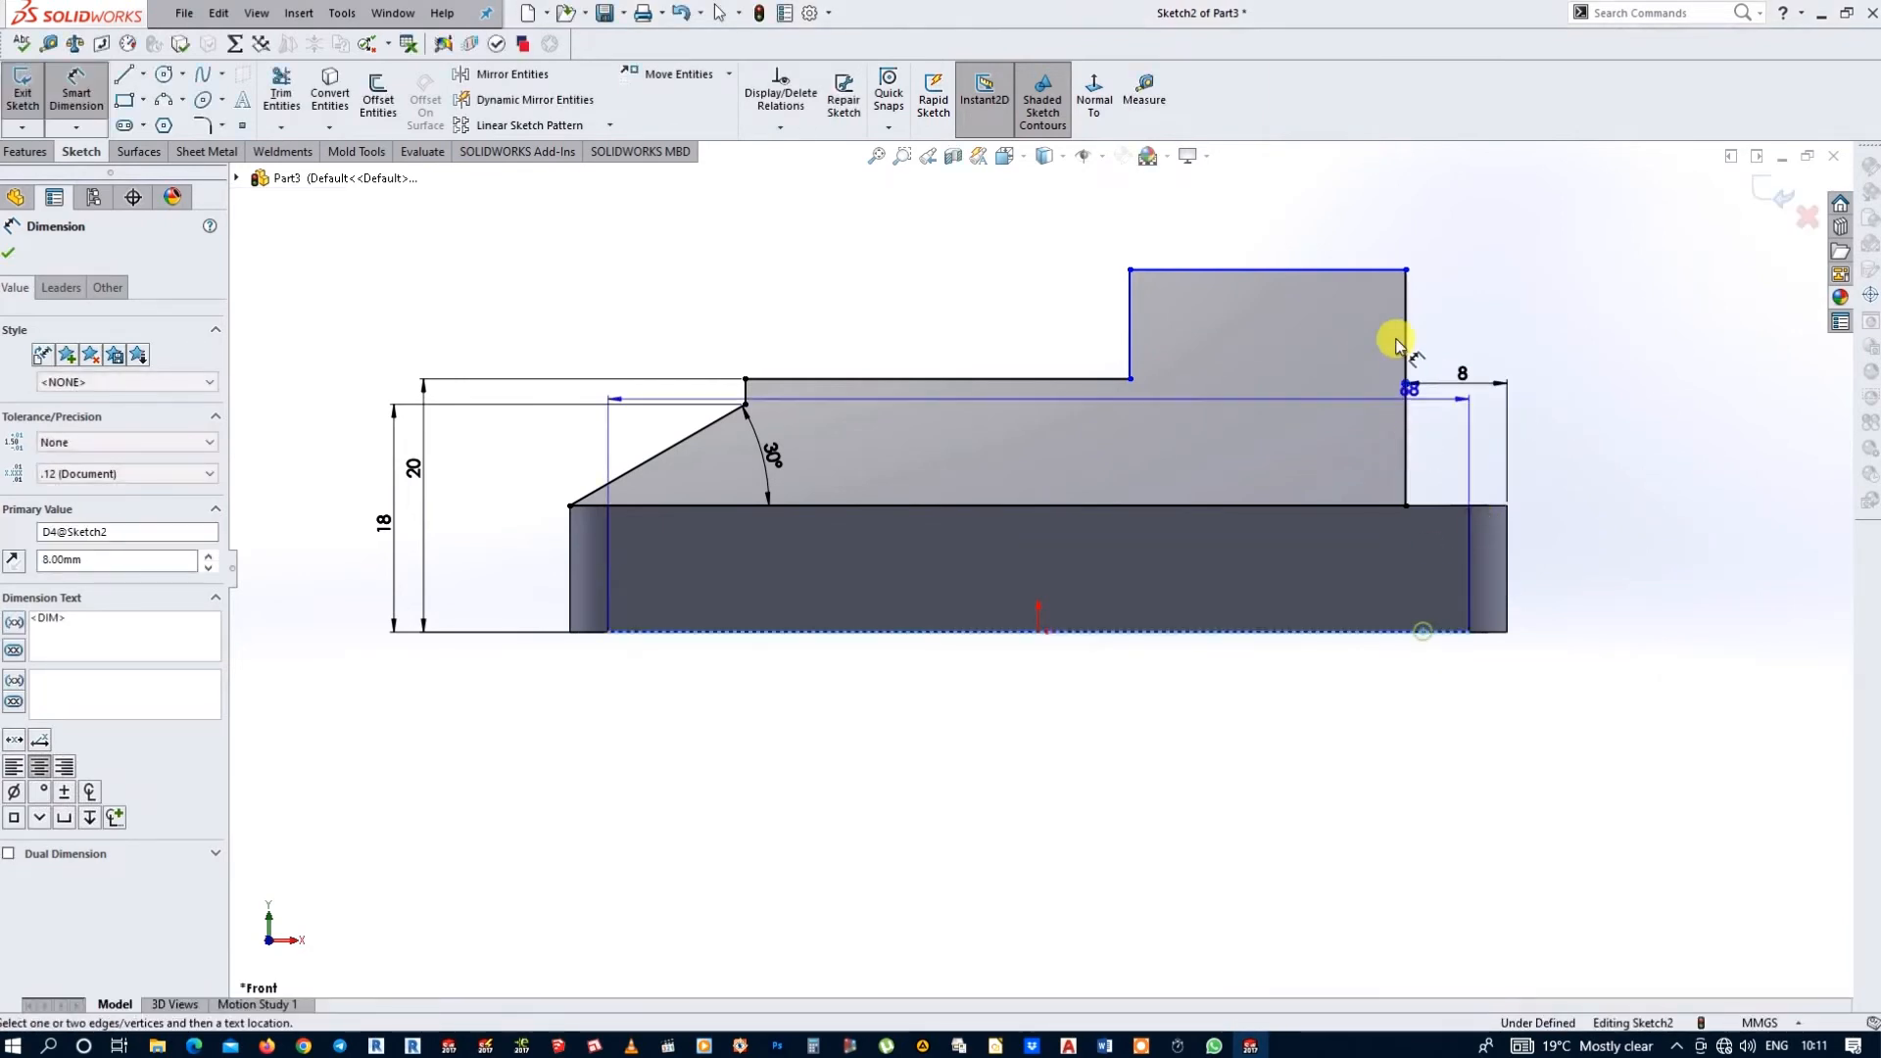
pyautogui.click(1376, 270)
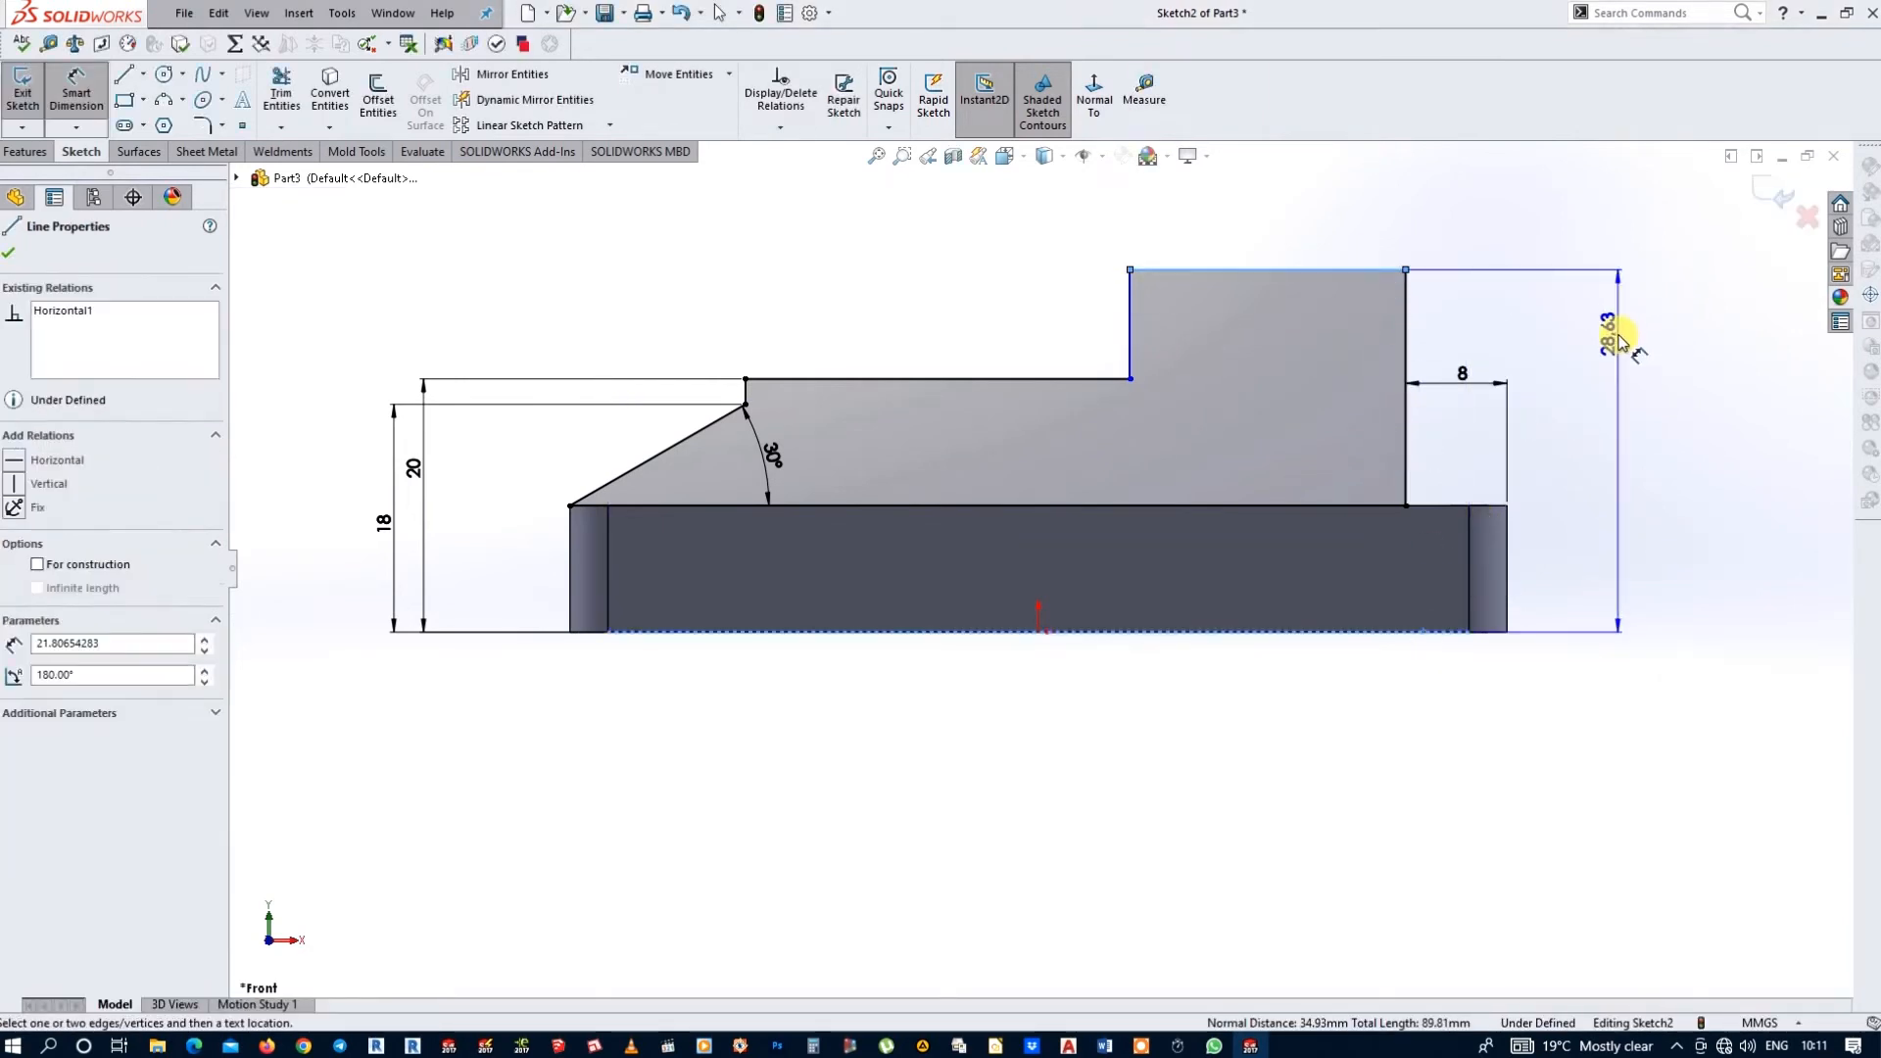
pyautogui.click(1618, 340)
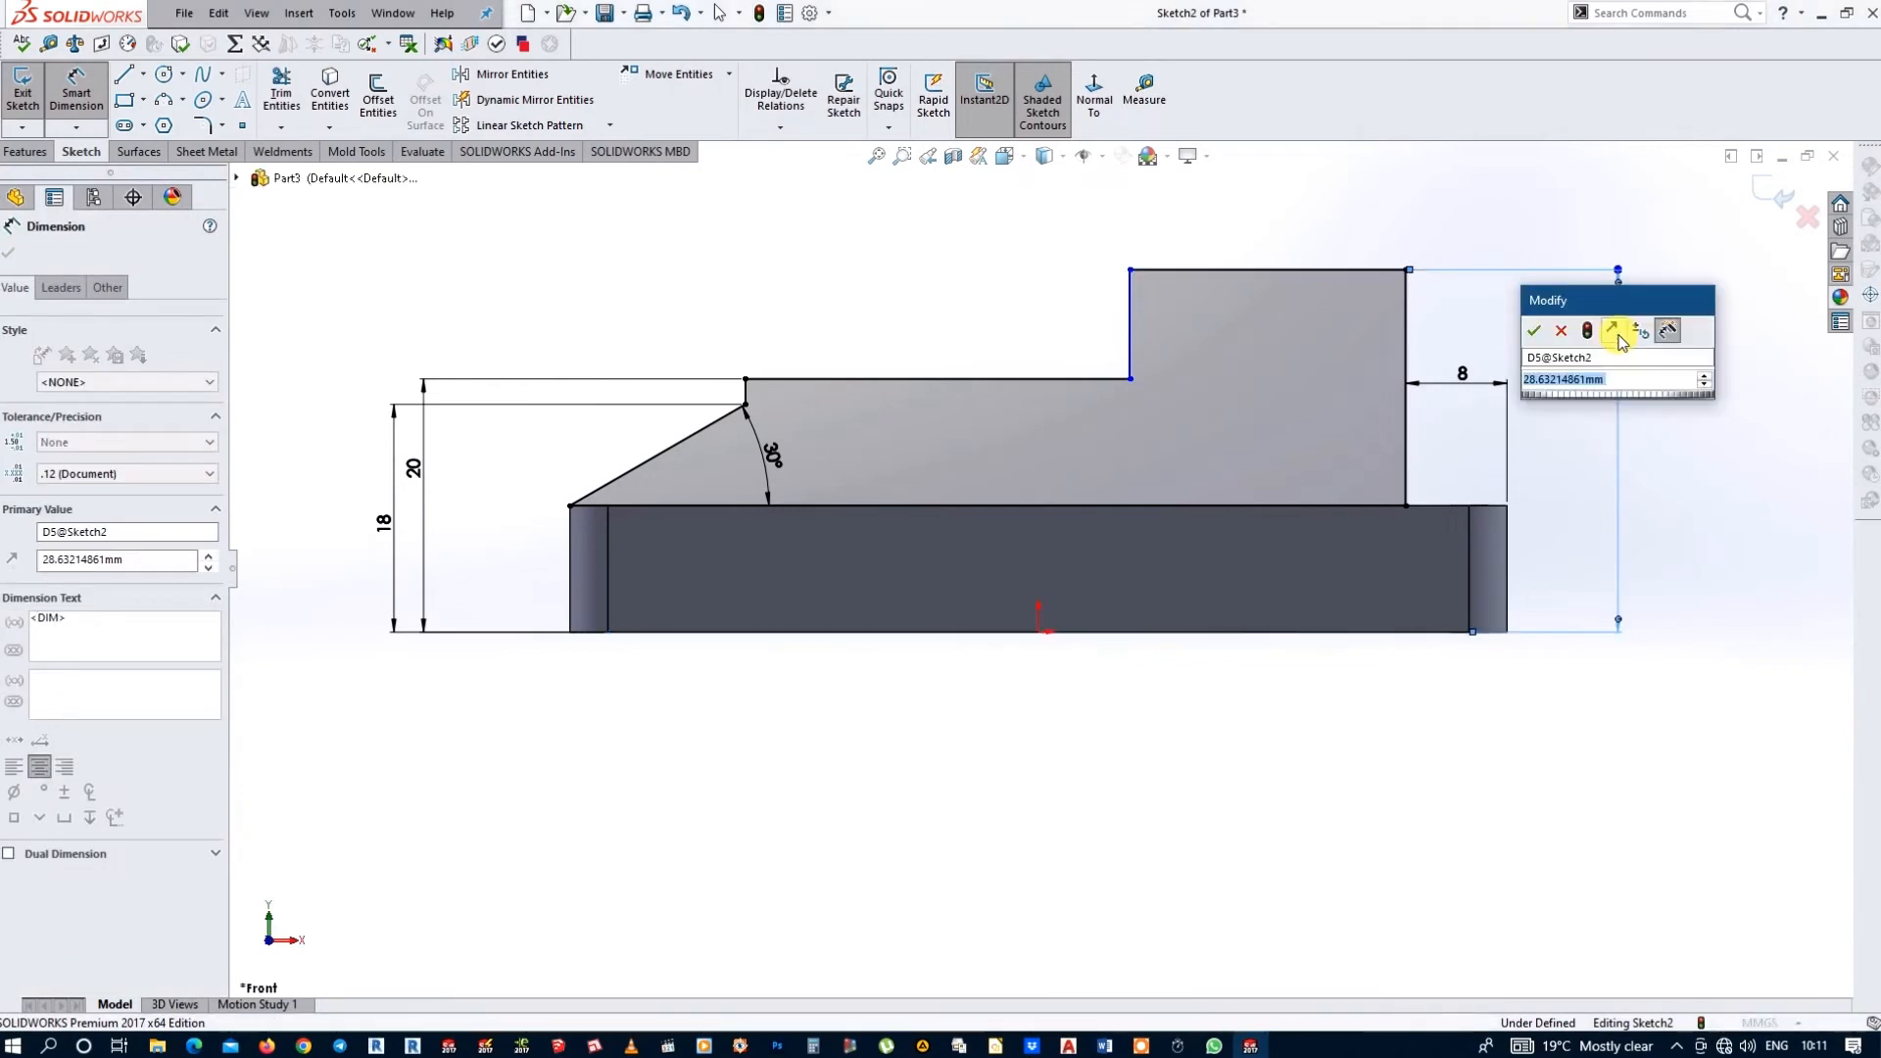
pyautogui.write('40')
pyautogui.press('Return')
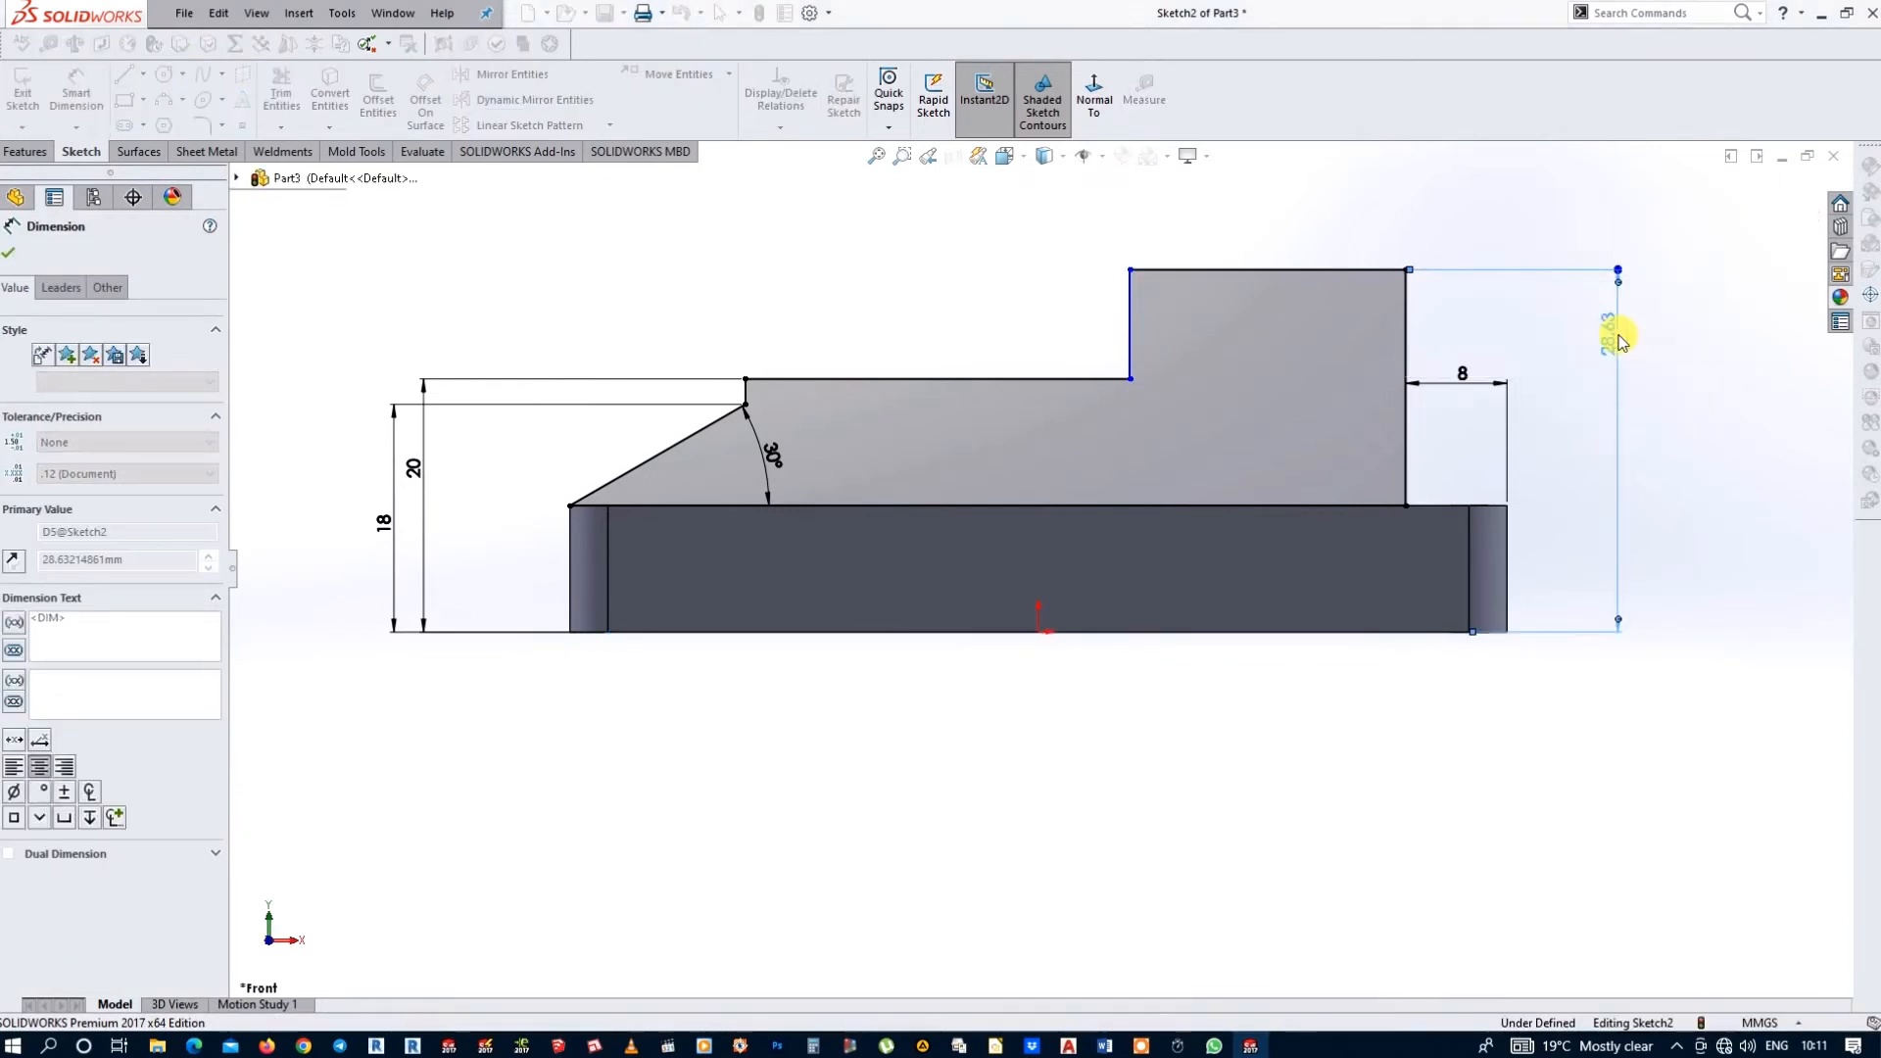
# - Set the length of the profile's top line to 26 mm and finish the sketch
pyautogui.scroll(3, 1244, 441)
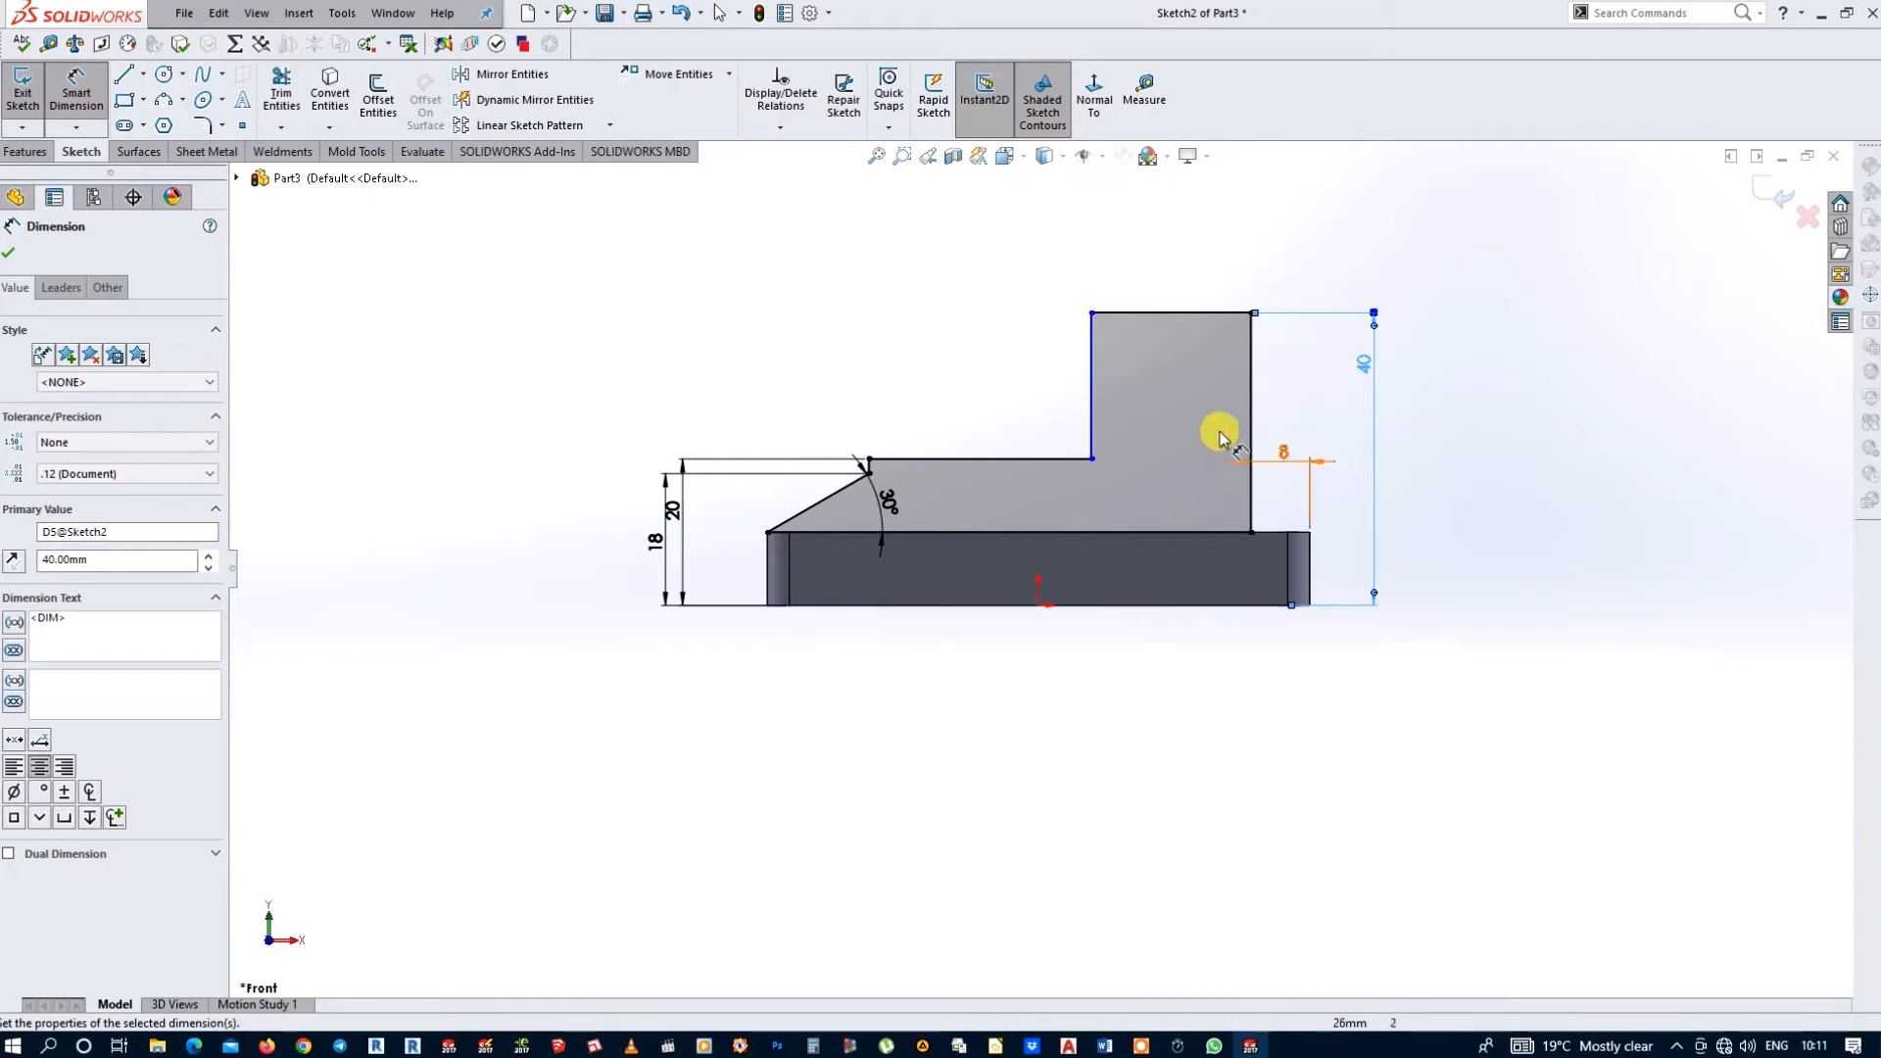
pyautogui.click(1210, 313)
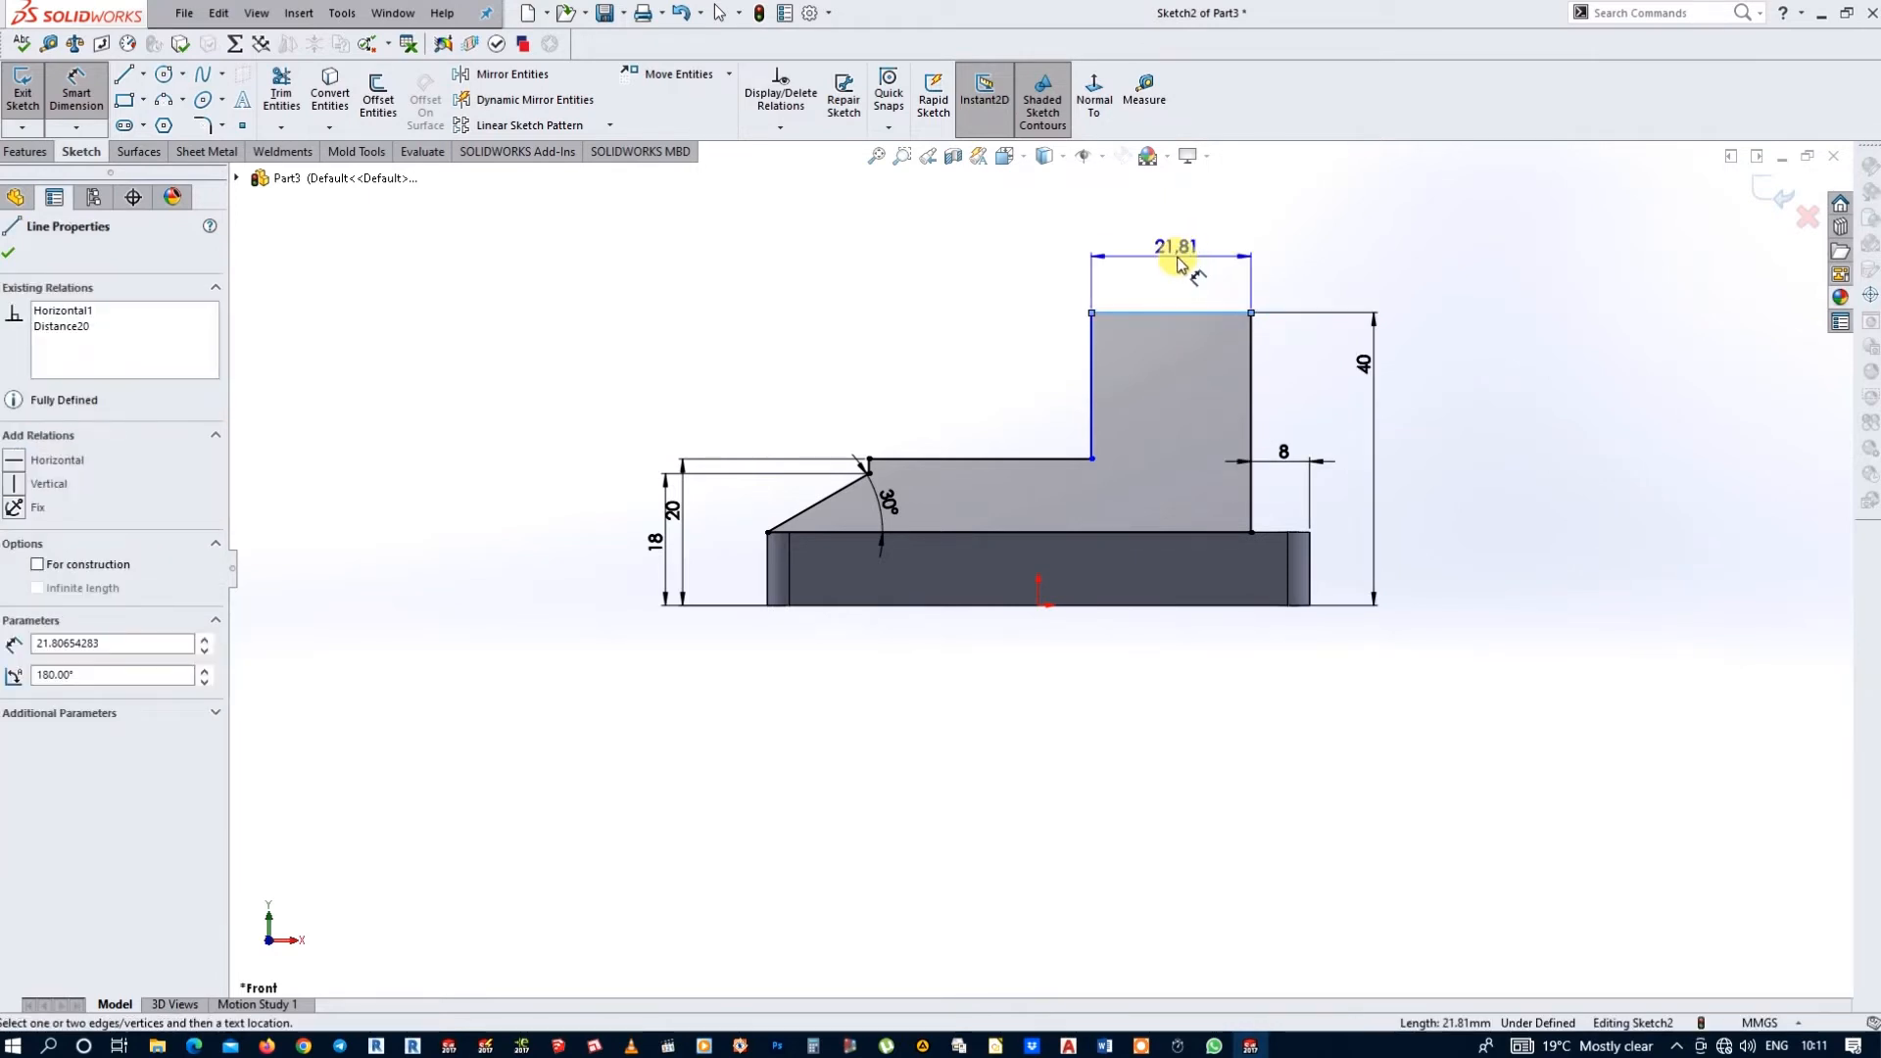
pyautogui.click(1180, 261)
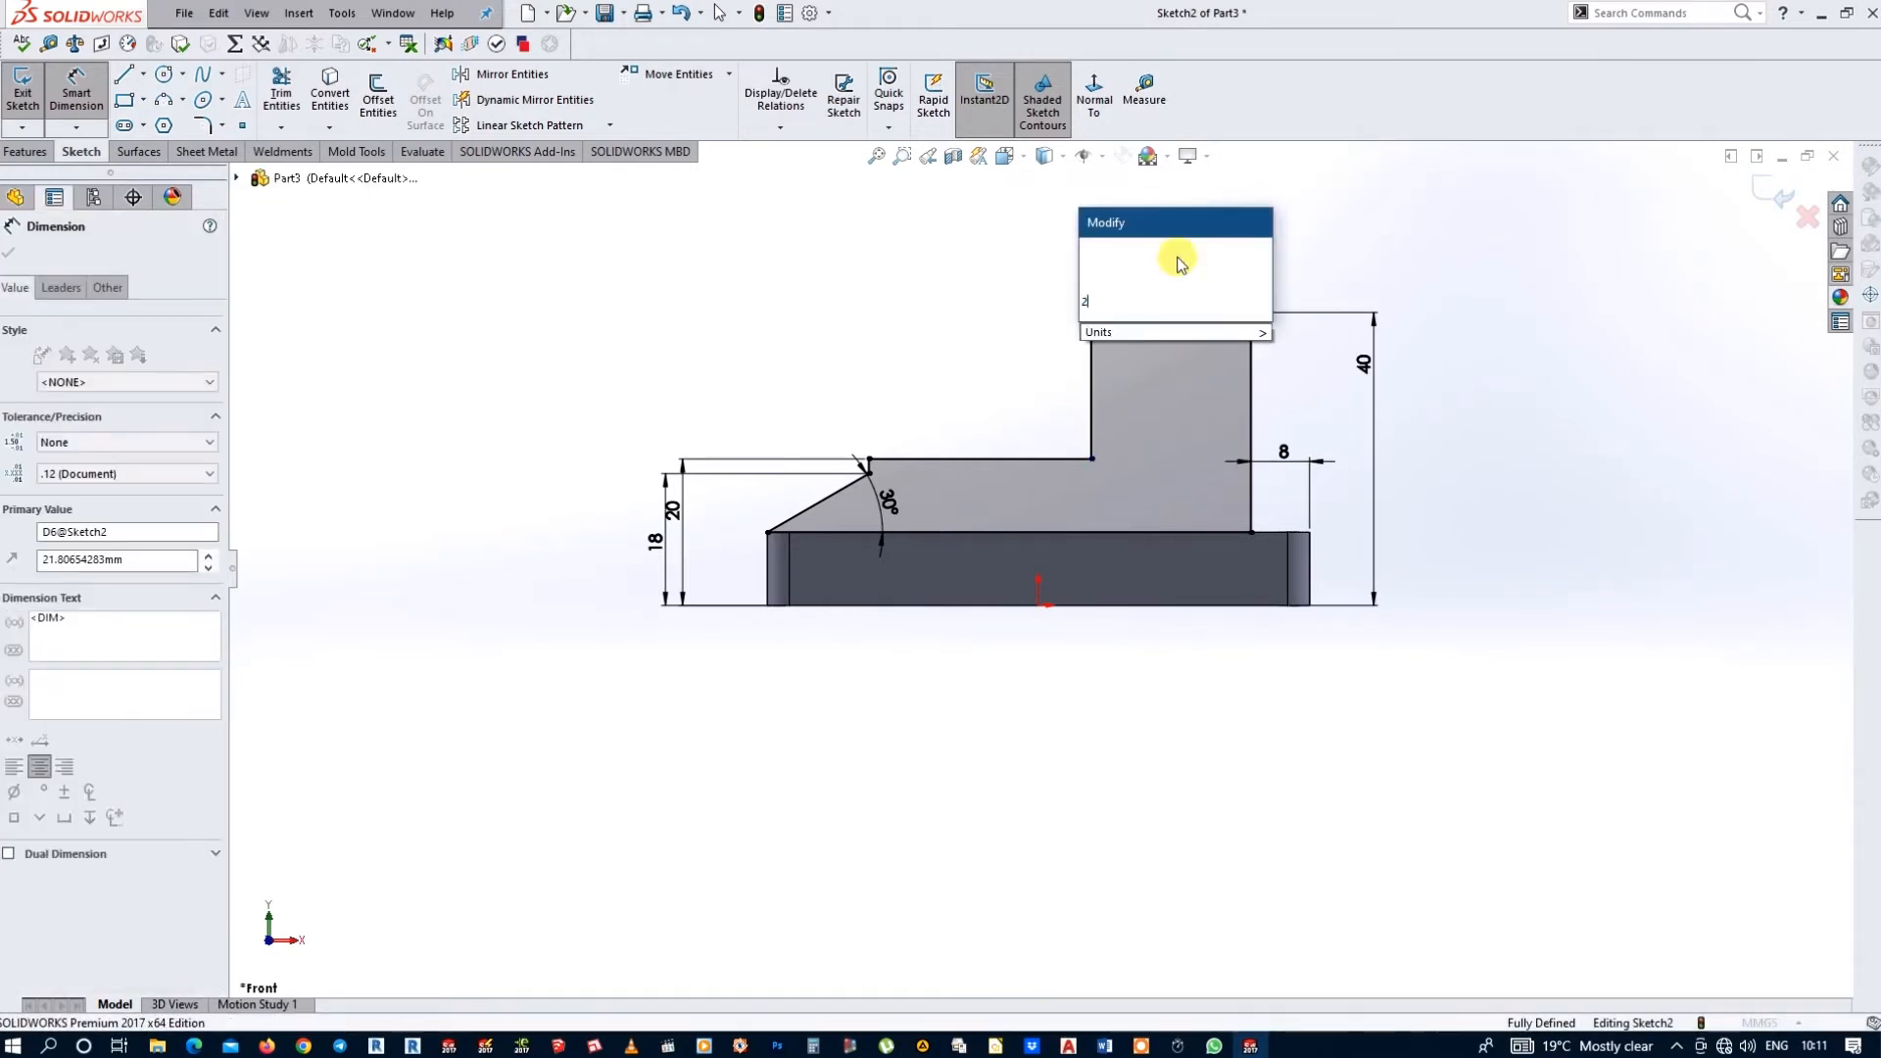
pyautogui.press('Return')
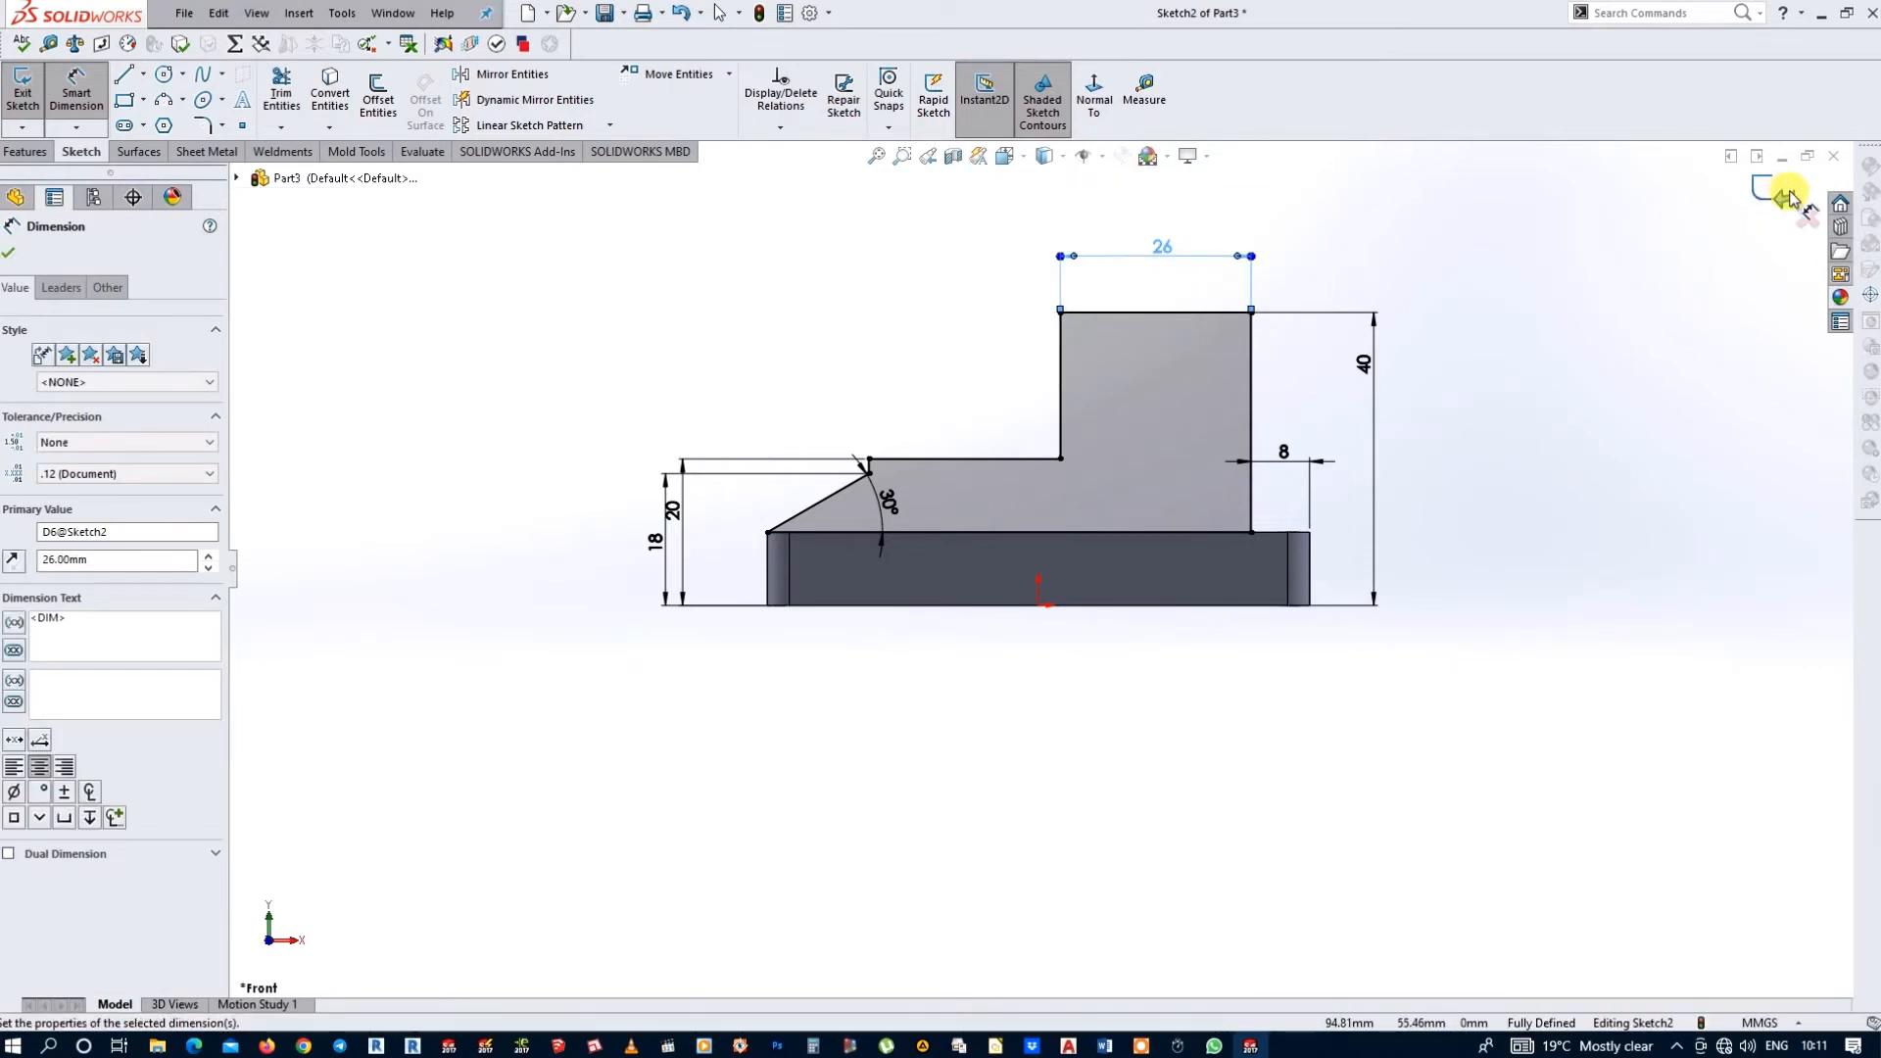
pyautogui.click(1785, 201)
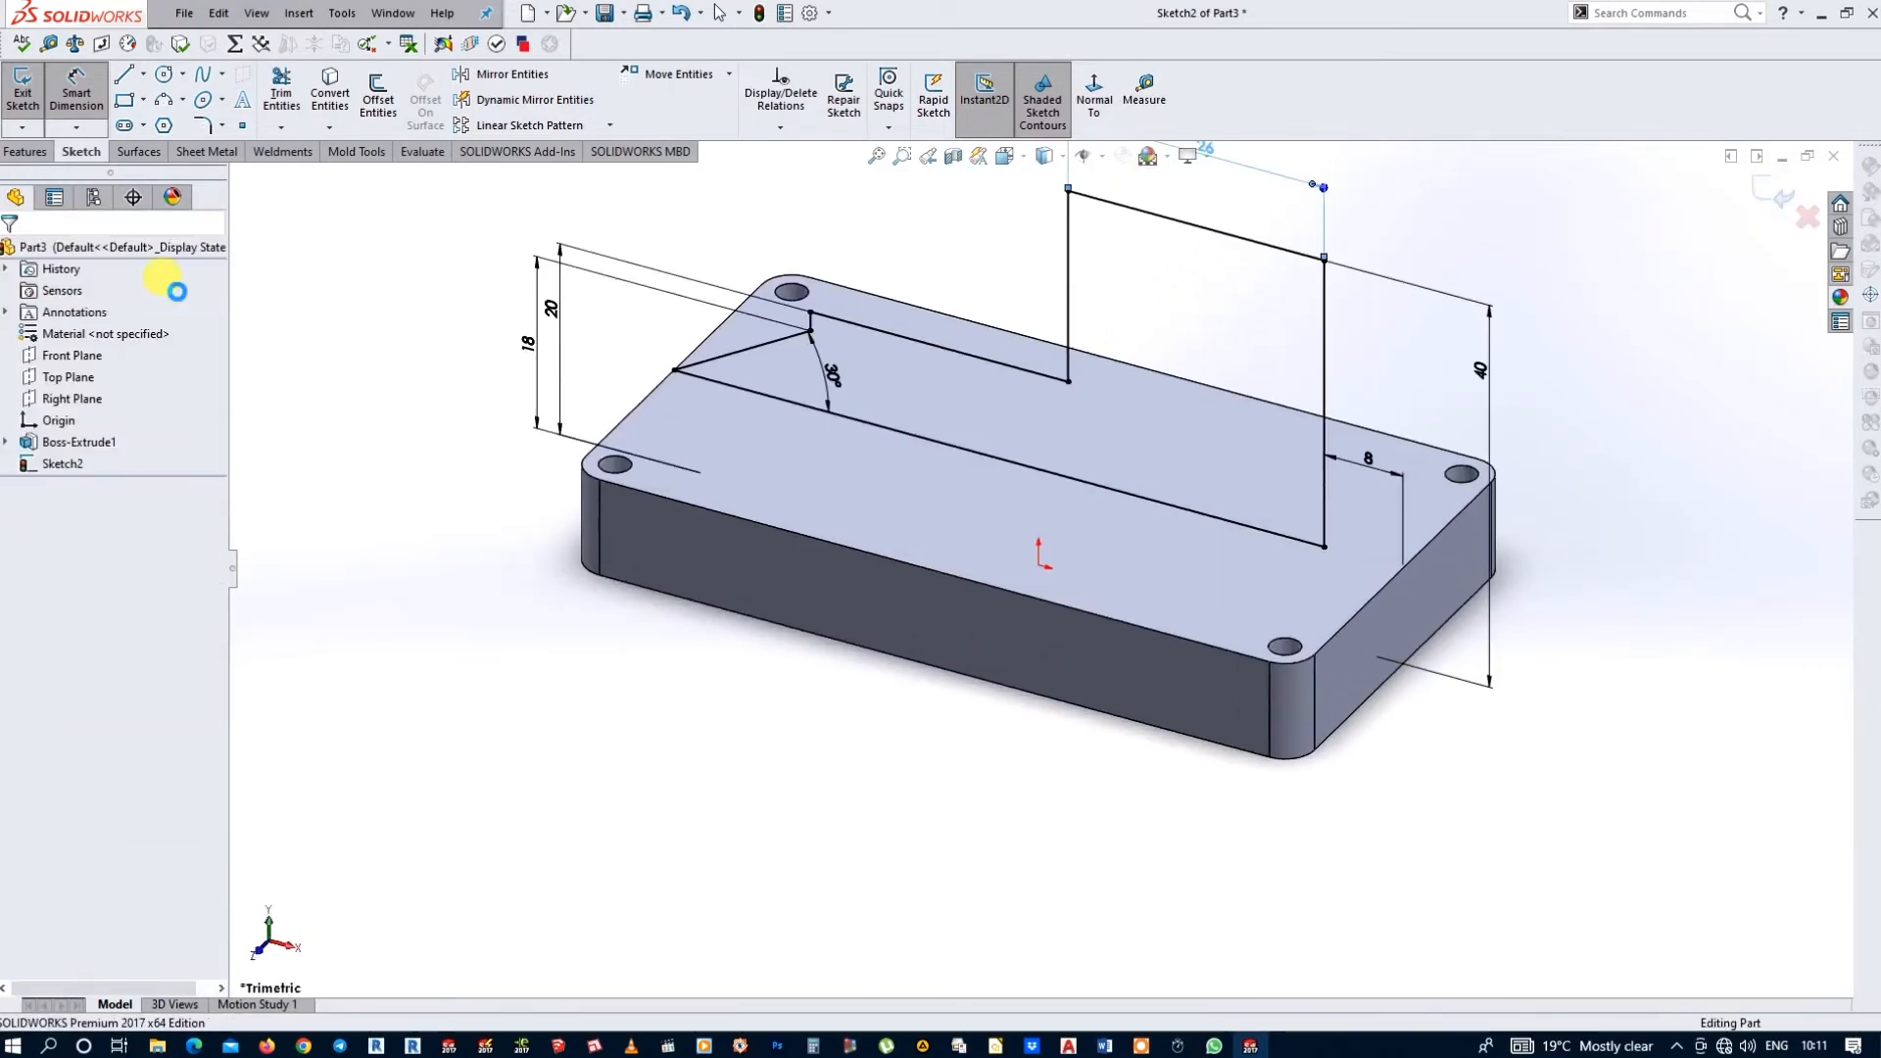
pyautogui.click(21, 93)
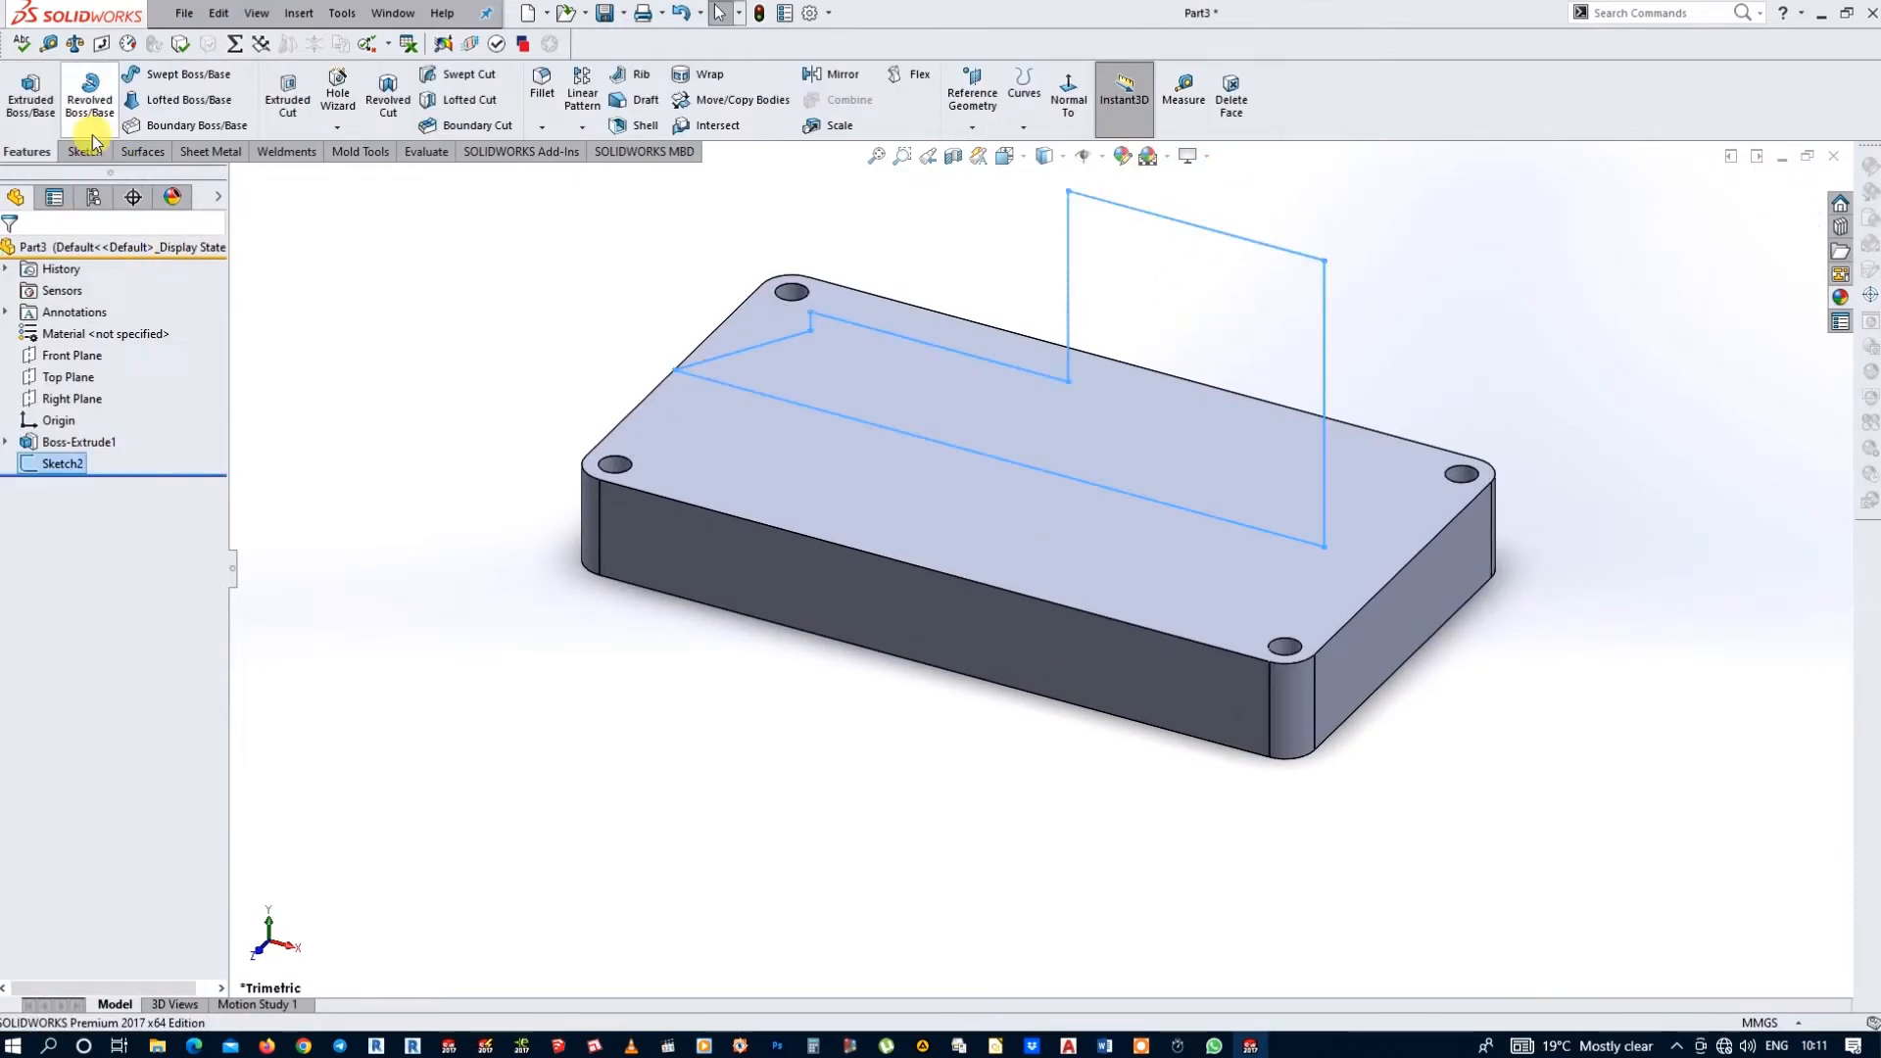
# - Extrude the stepped profile 26 mm as a mid-plane boss merged with the base plate
pyautogui.click(29, 98)
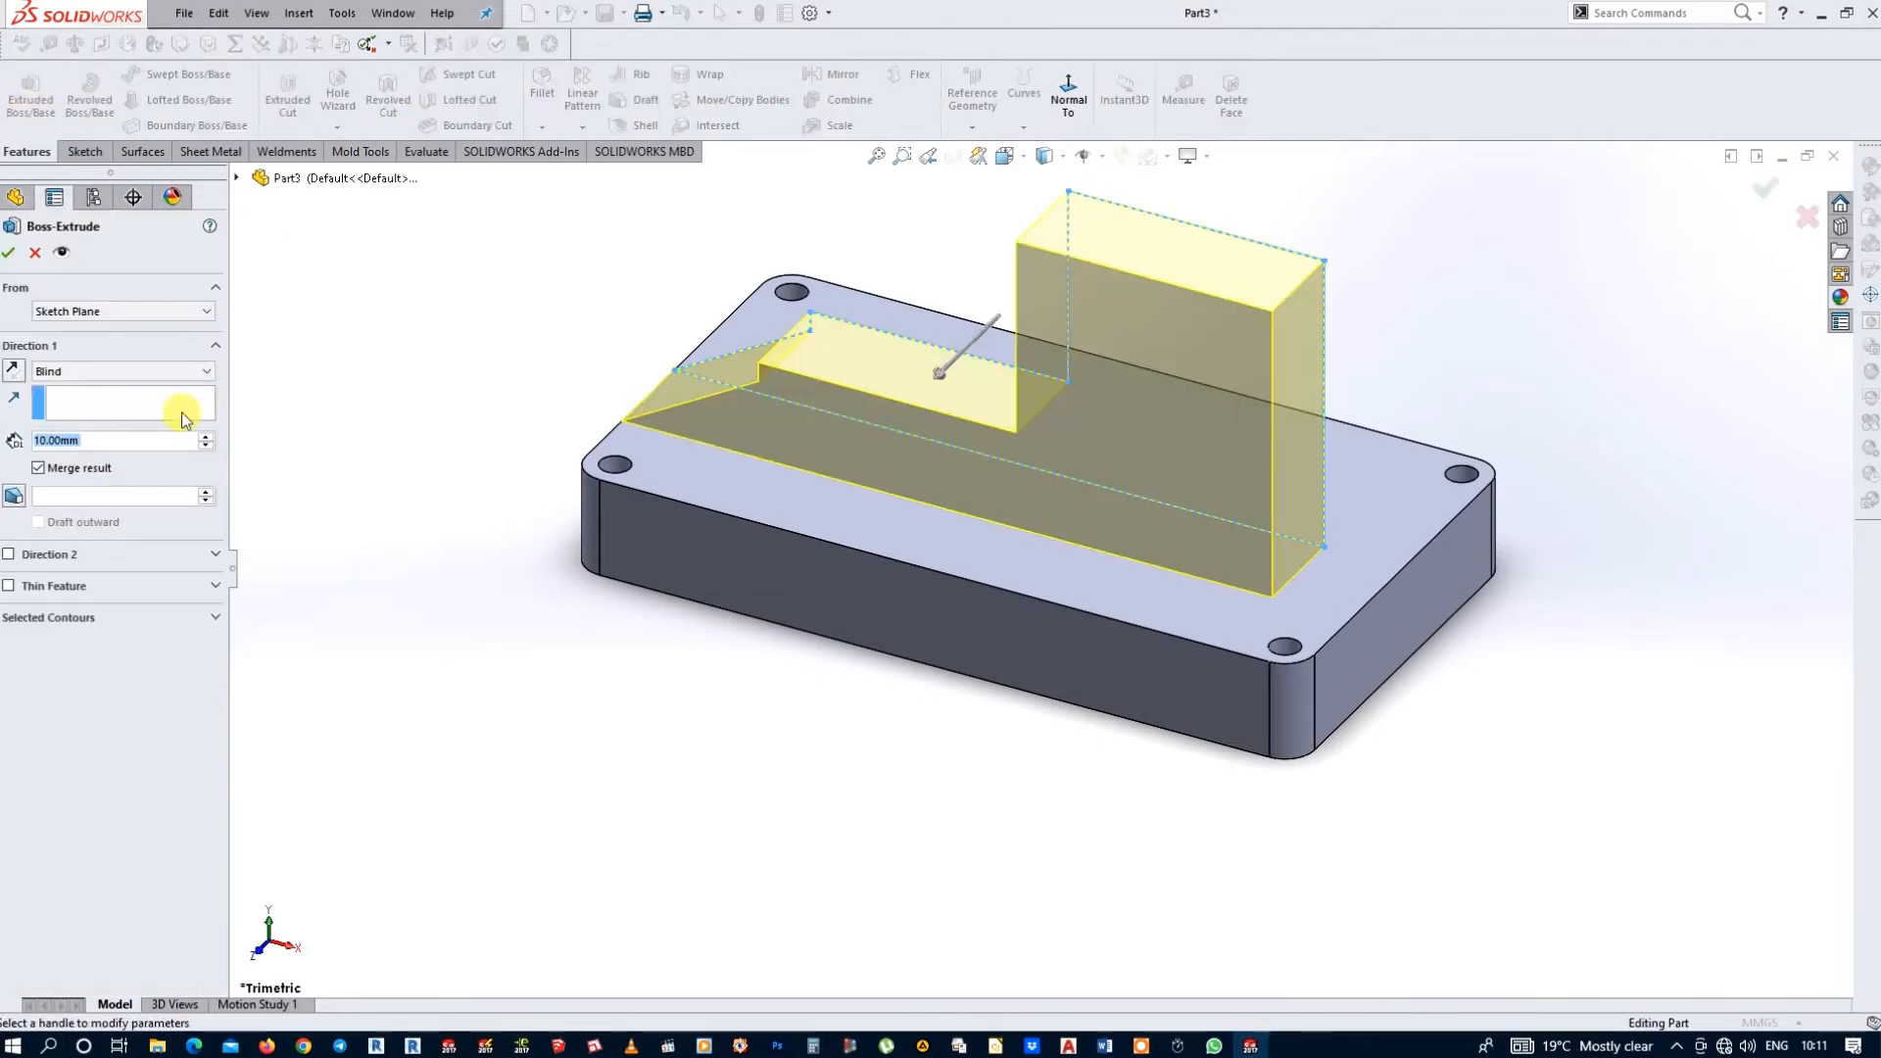
pyautogui.click(188, 378)
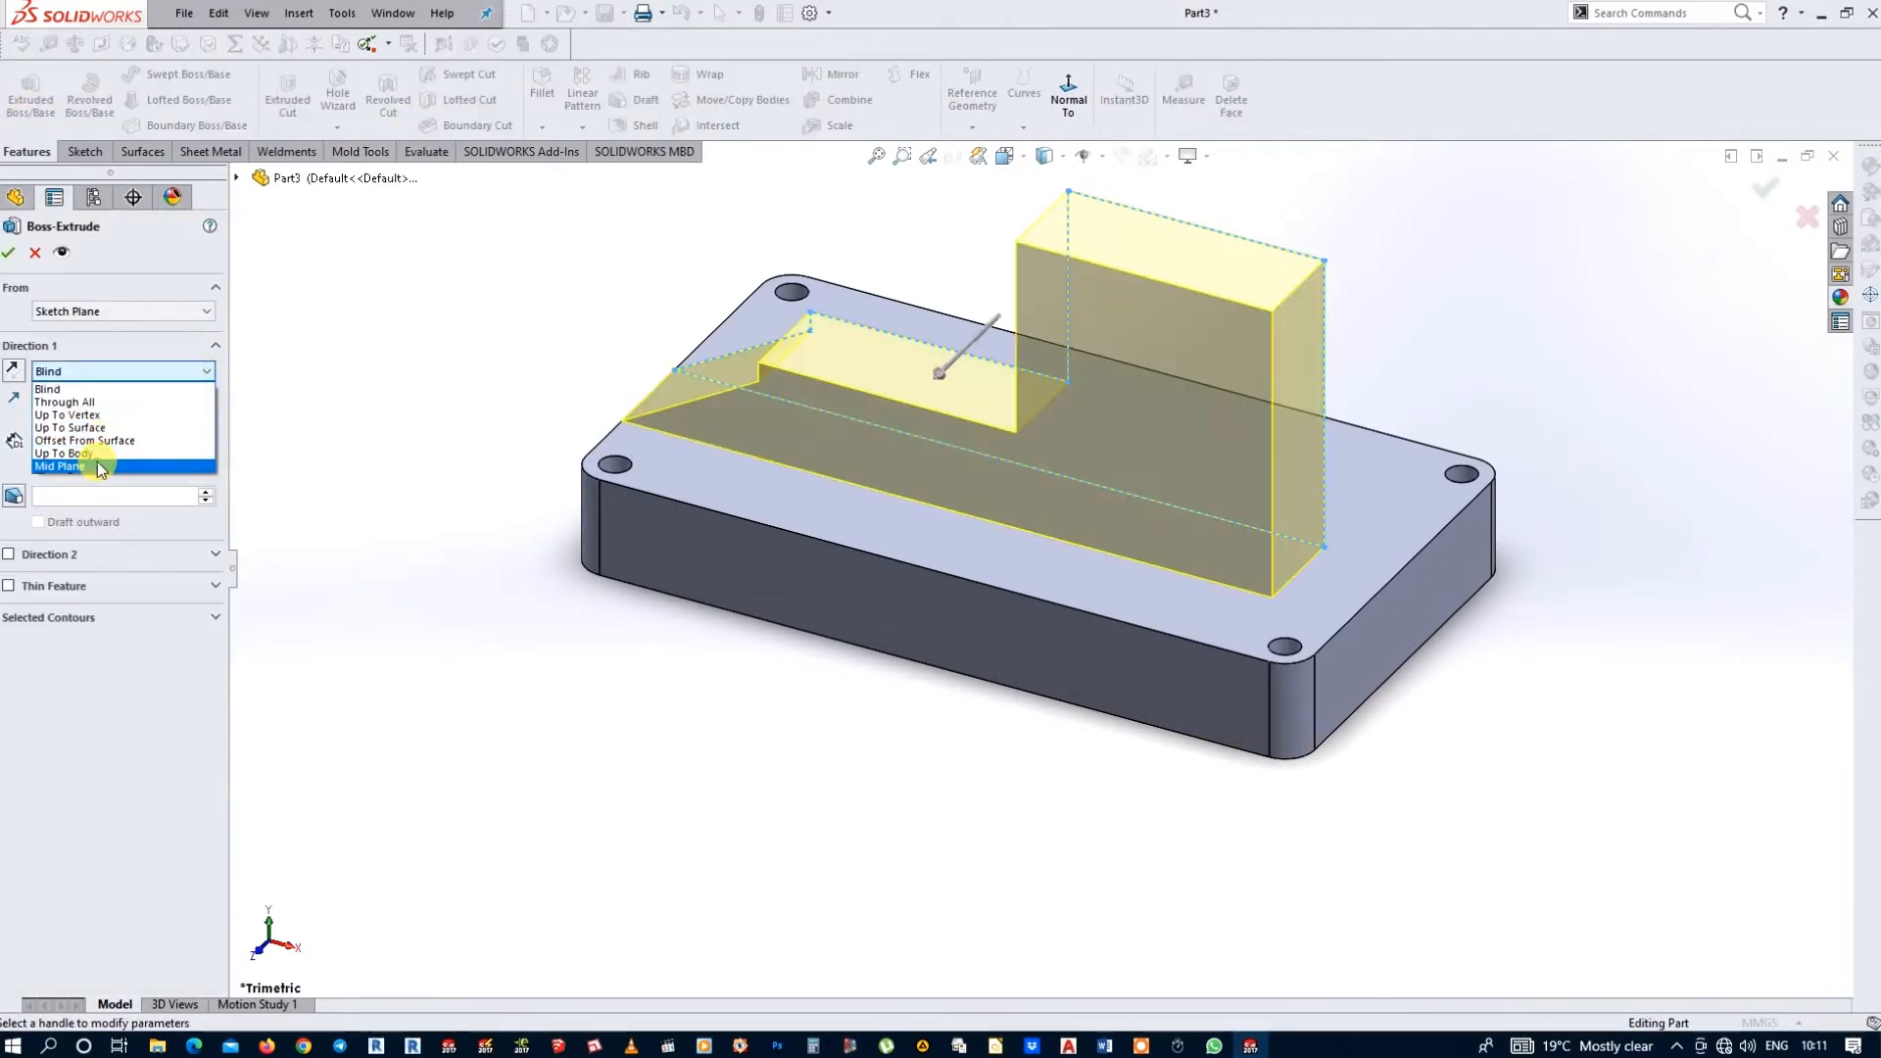
pyautogui.click(97, 461)
pyautogui.write('26')
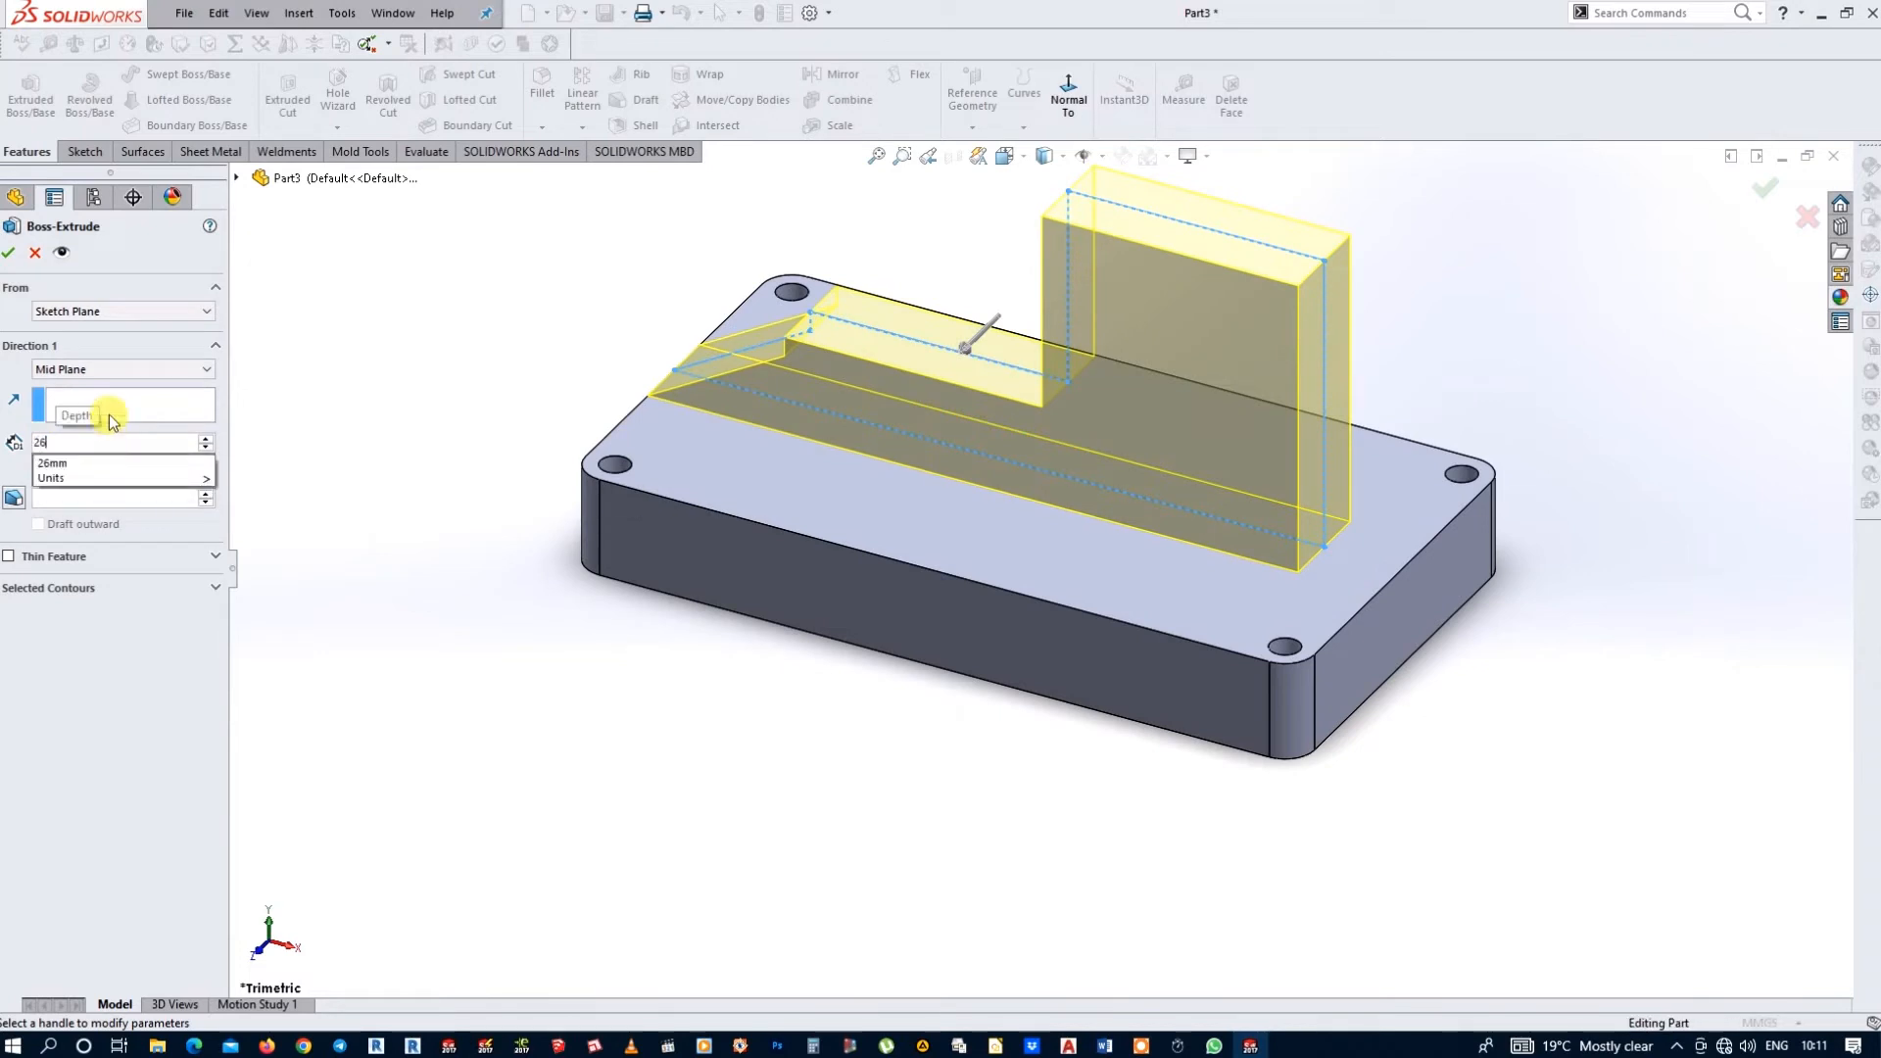
pyautogui.press('Return')
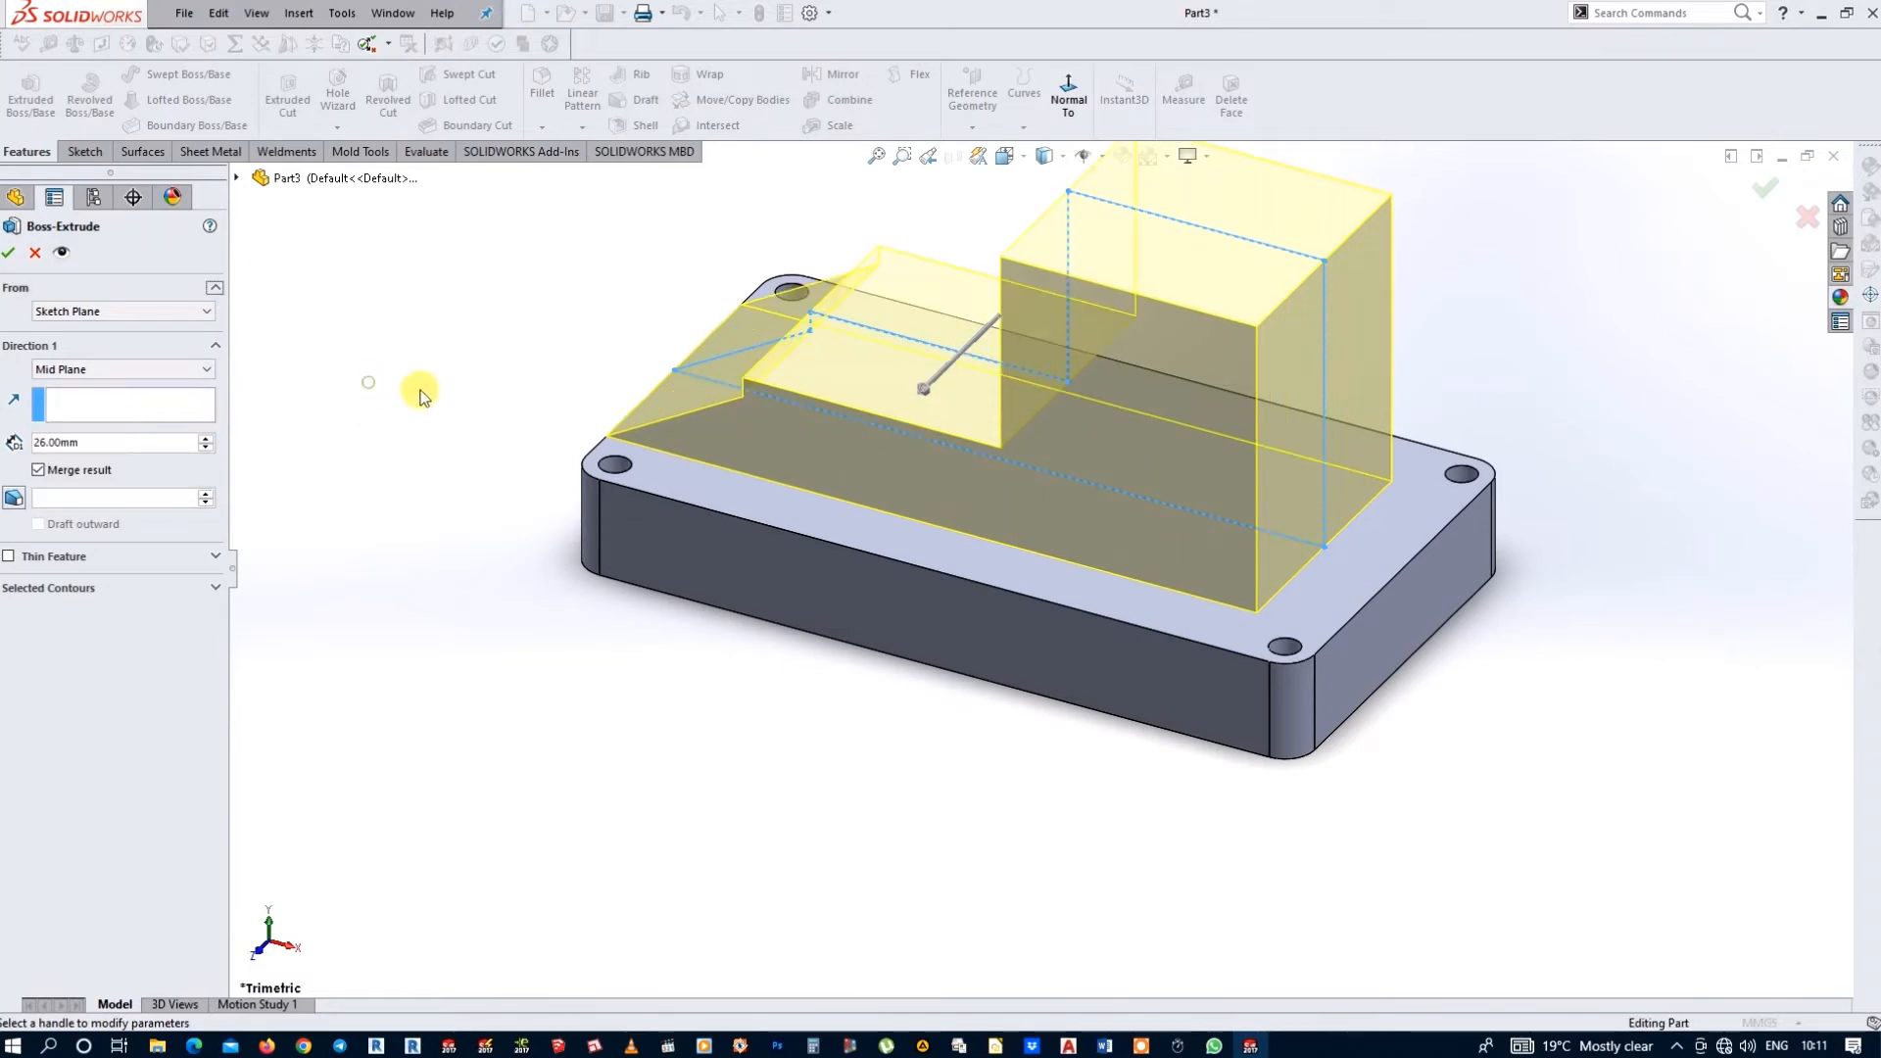
pyautogui.click(10, 253)
pyautogui.click(608, 705)
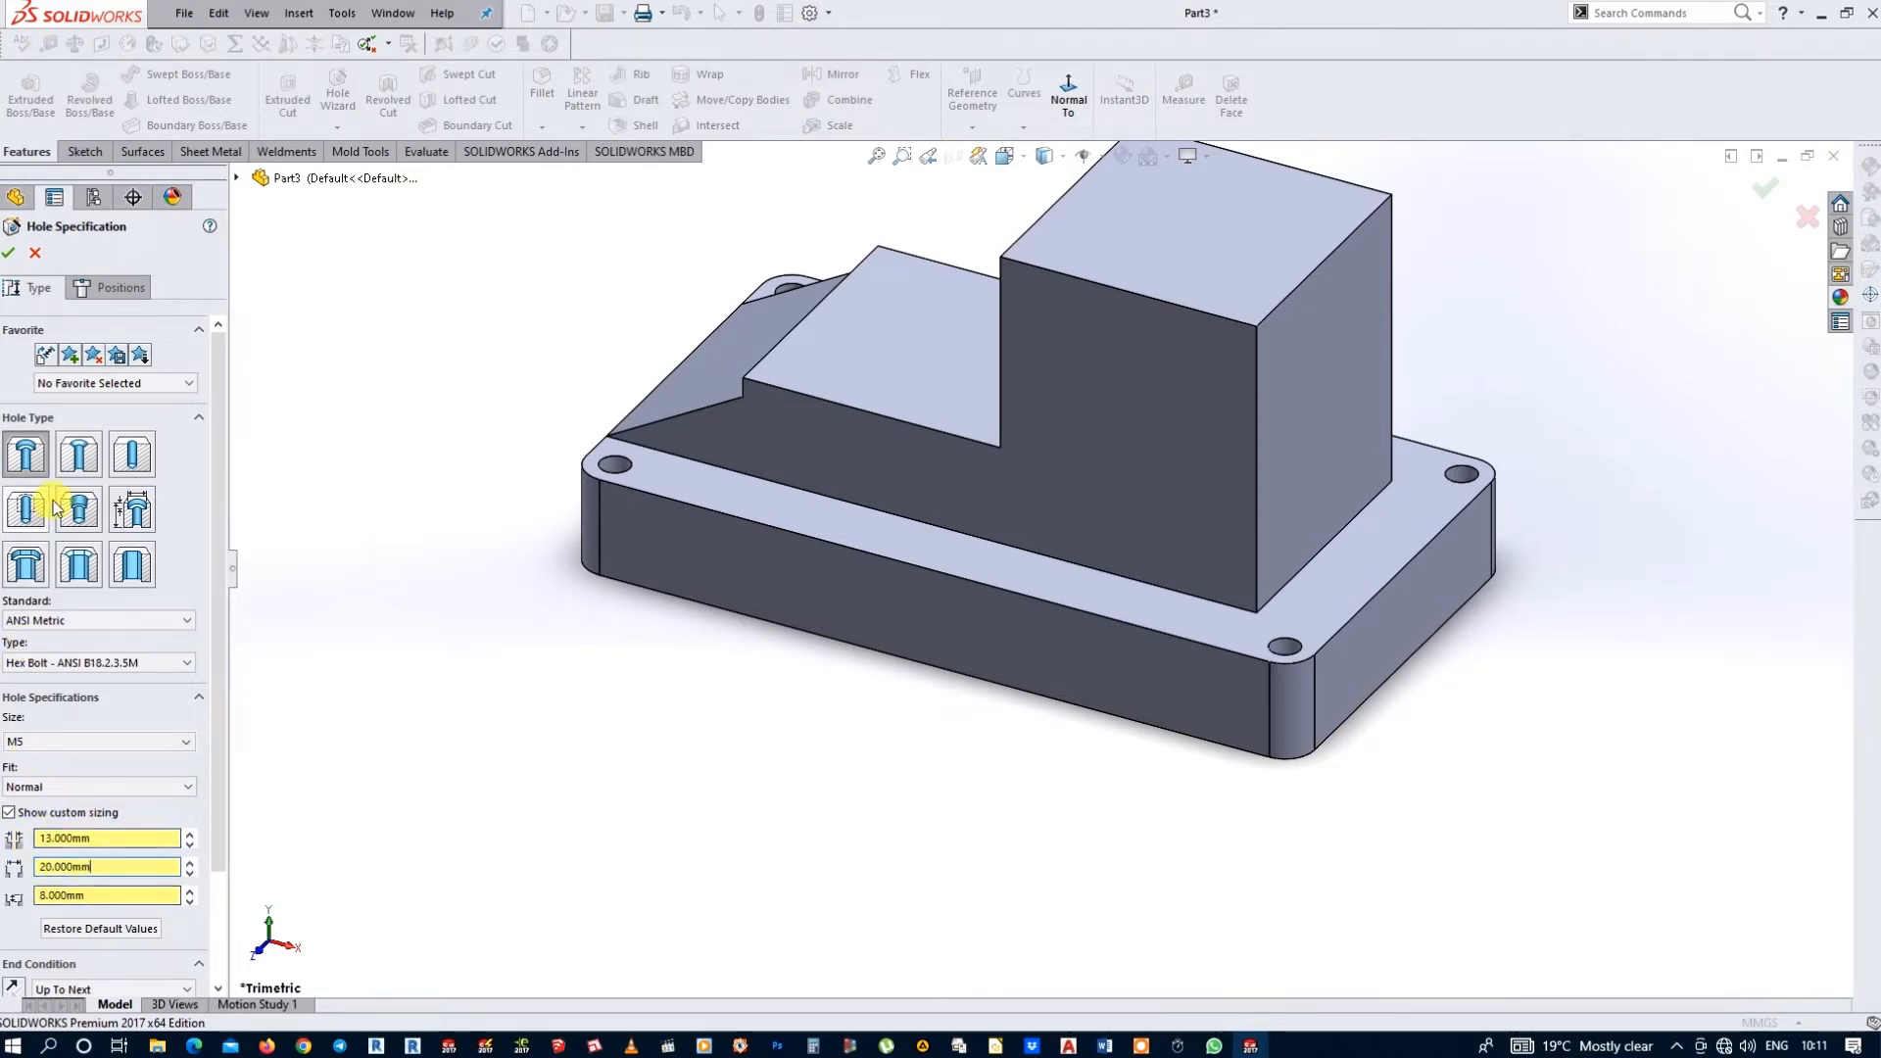
# - Place an M5 hex bolt counterbore hole, 13 mm bore with a 20 mm counterbore 8 mm deep, on the tall block's top face
pyautogui.click(125, 288)
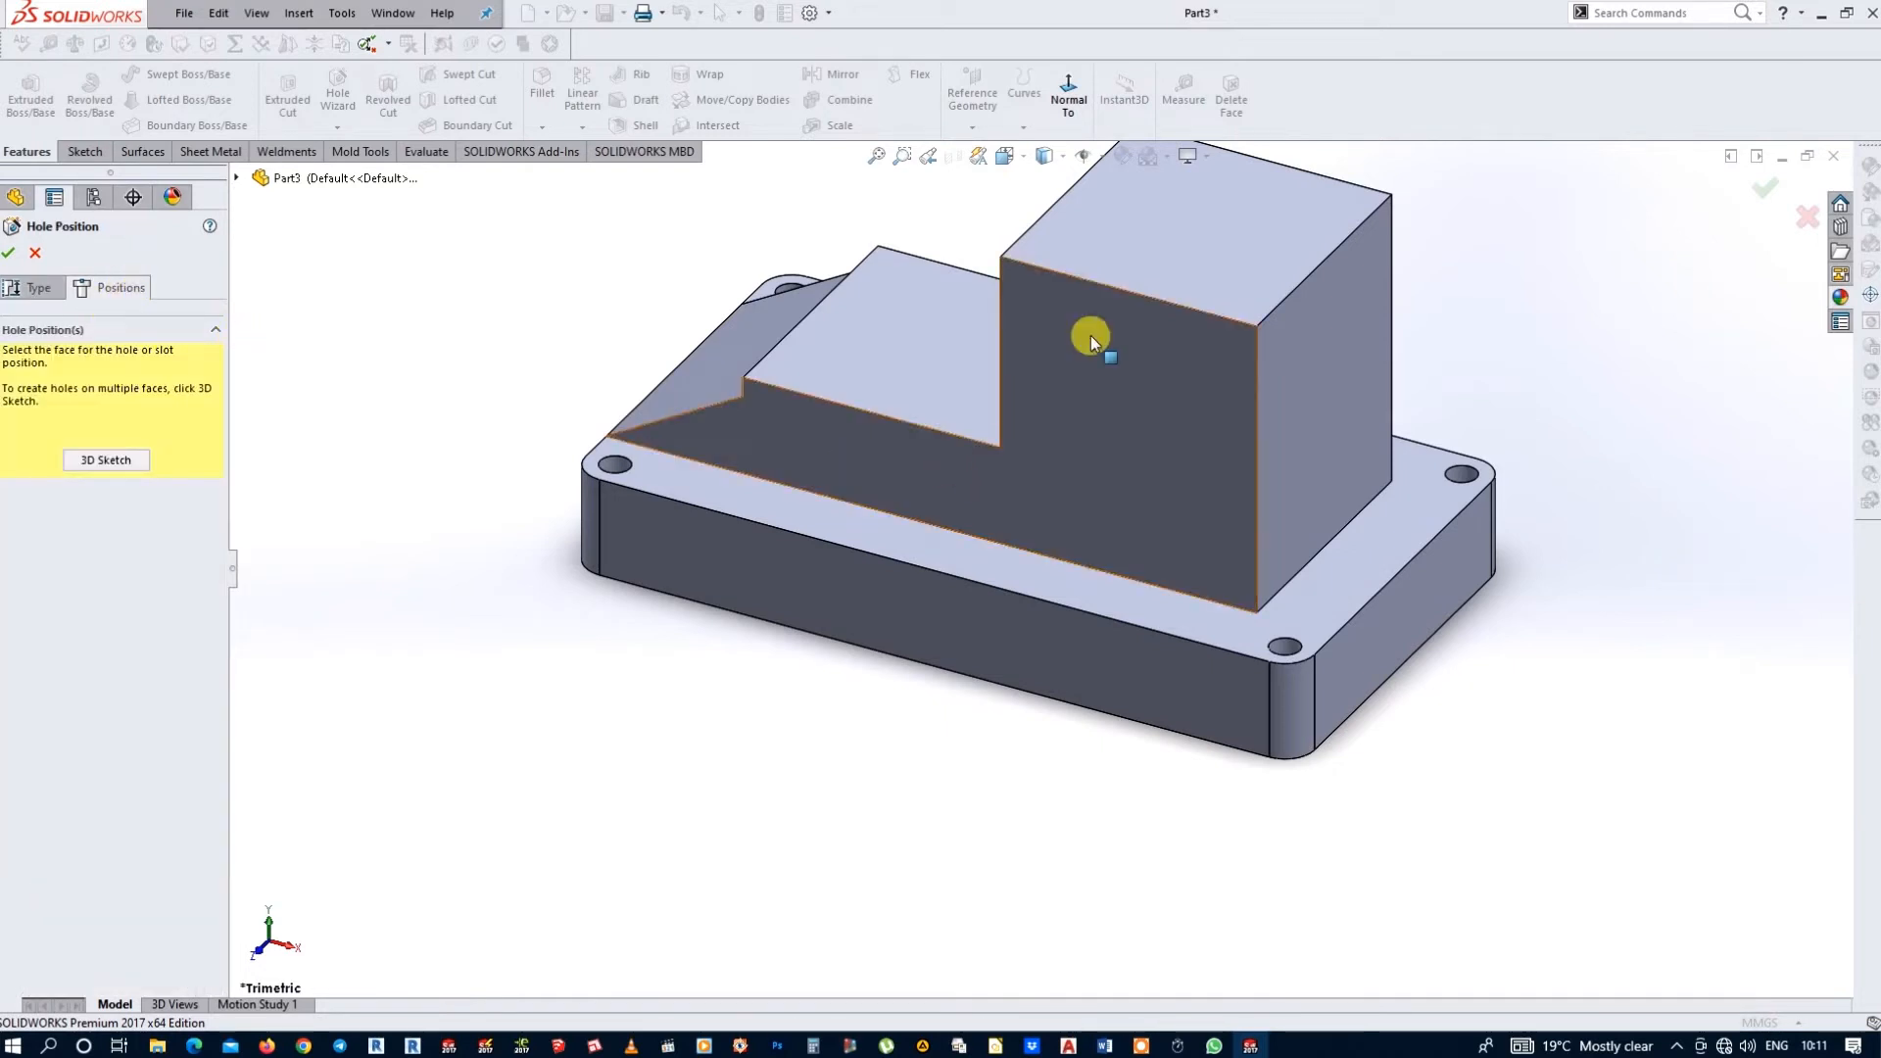
pyautogui.click(1115, 265)
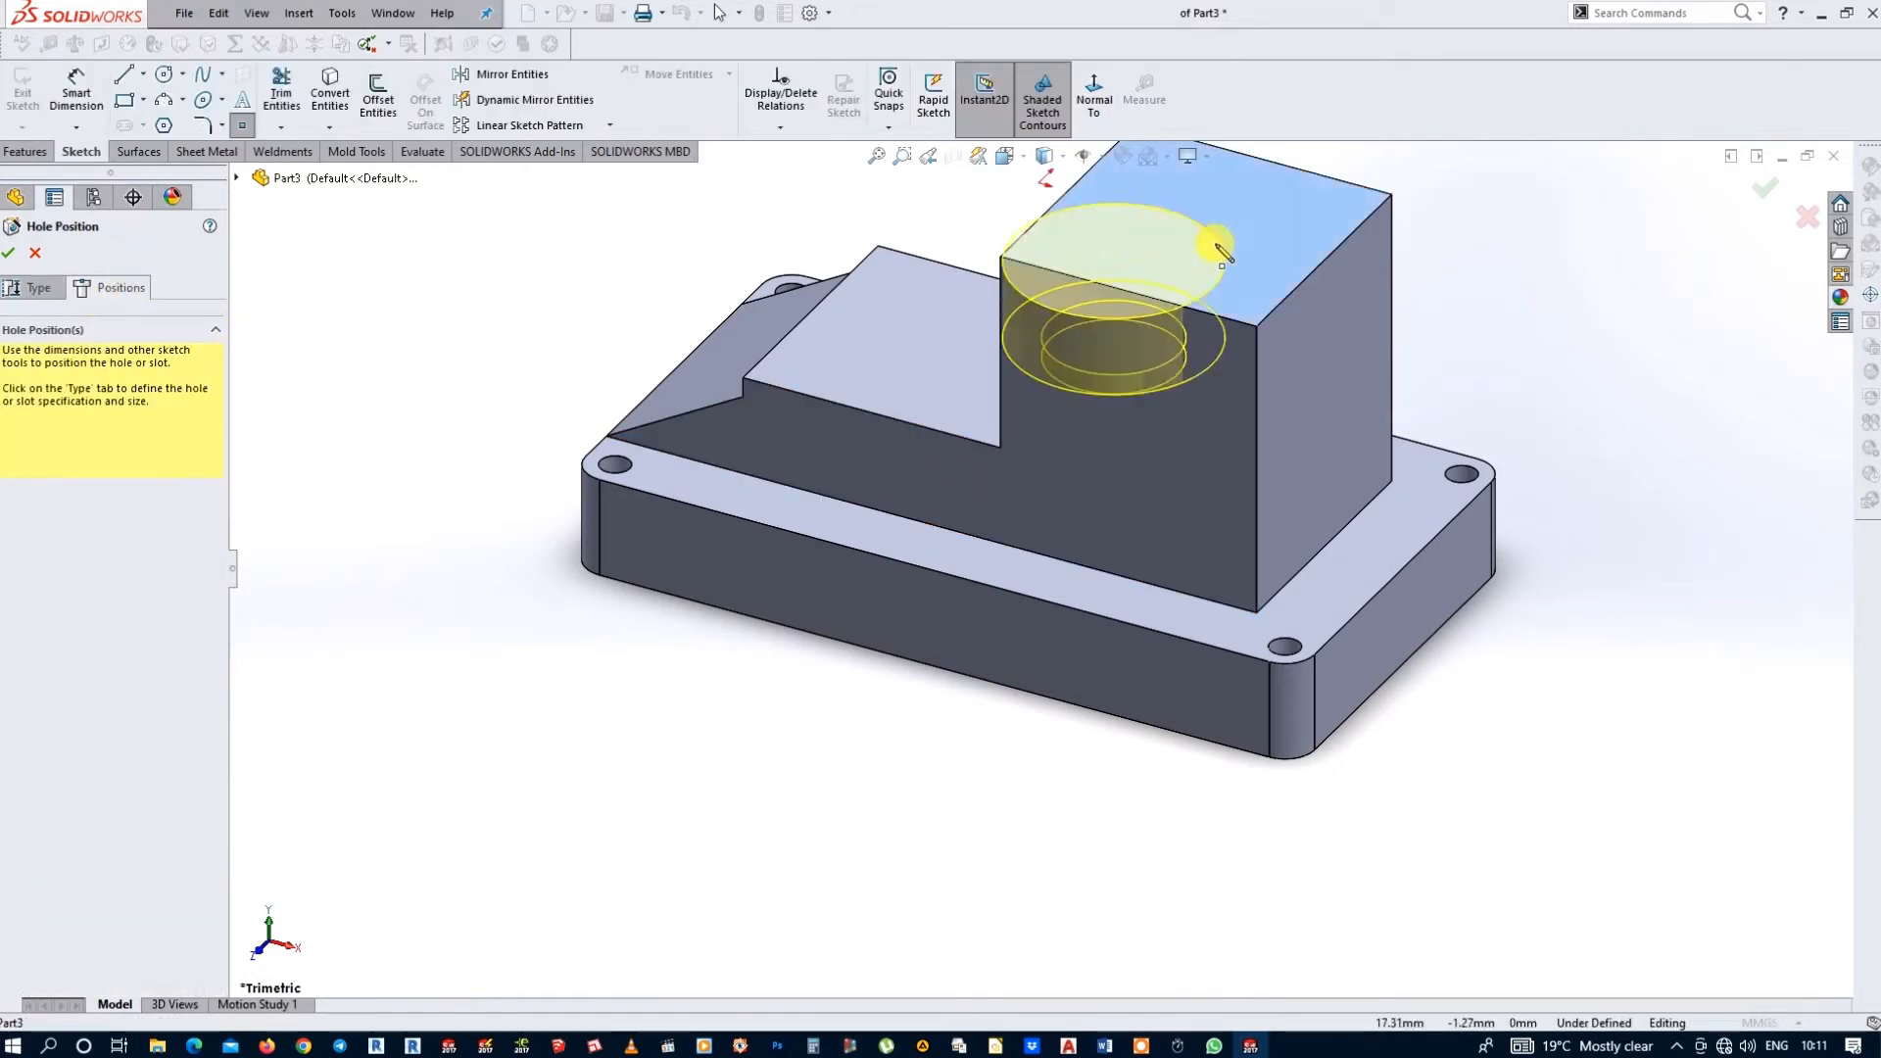
pyautogui.scroll(3, 1210, 249)
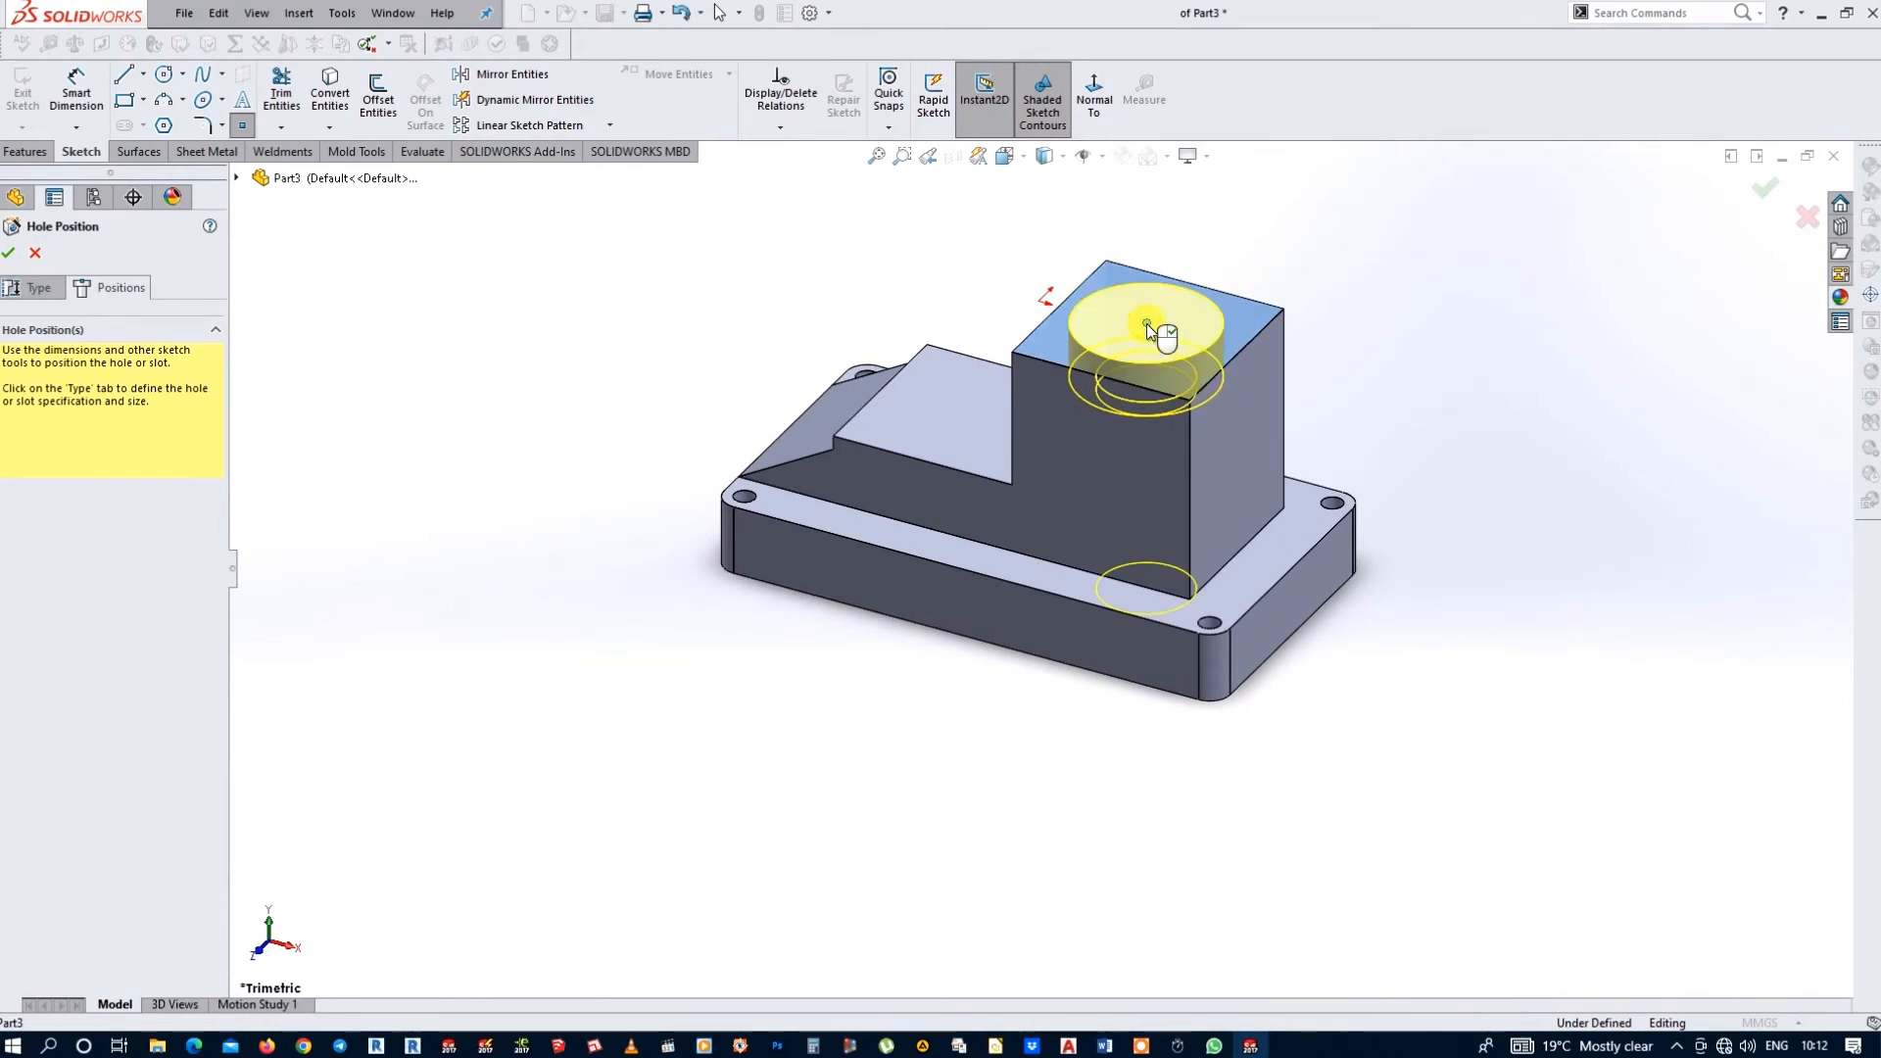
pyautogui.click(1148, 326)
# - Draw a diagonal construction line between opposite corners of the tall block's square top face
pyautogui.click(1092, 87)
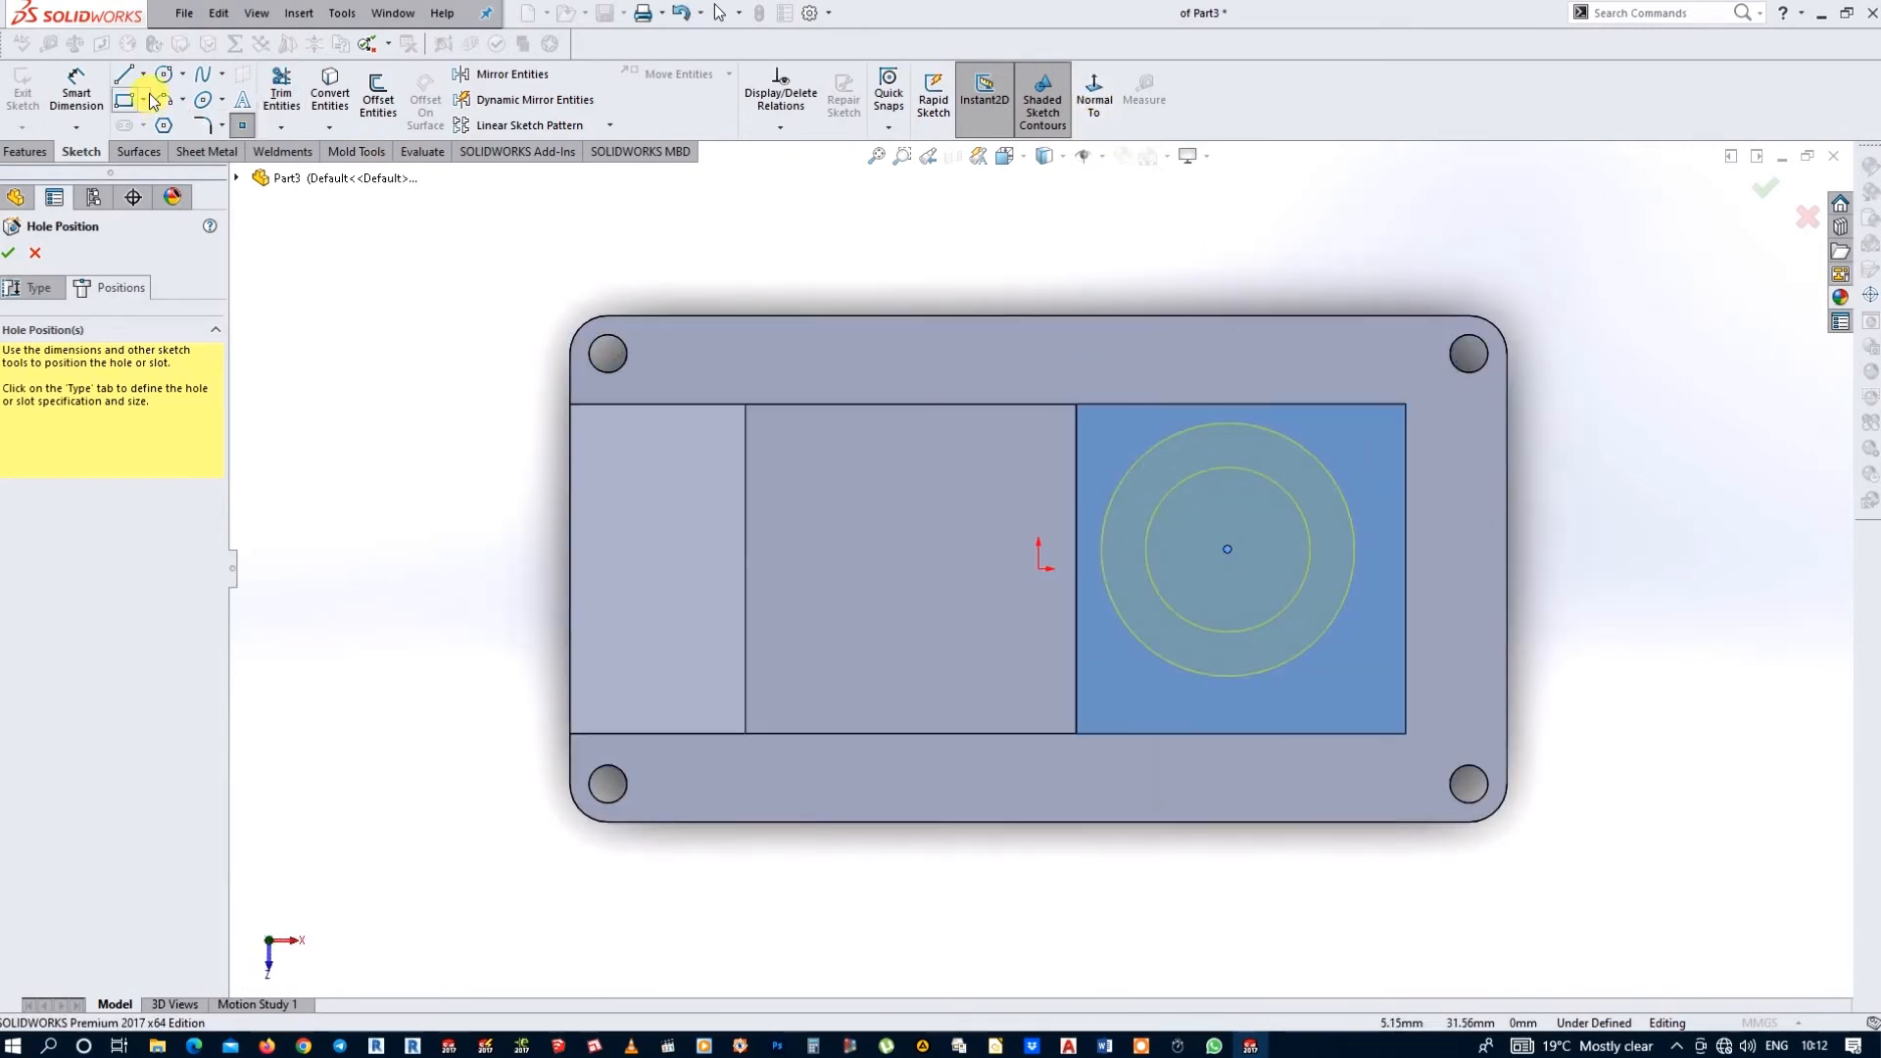
pyautogui.click(143, 74)
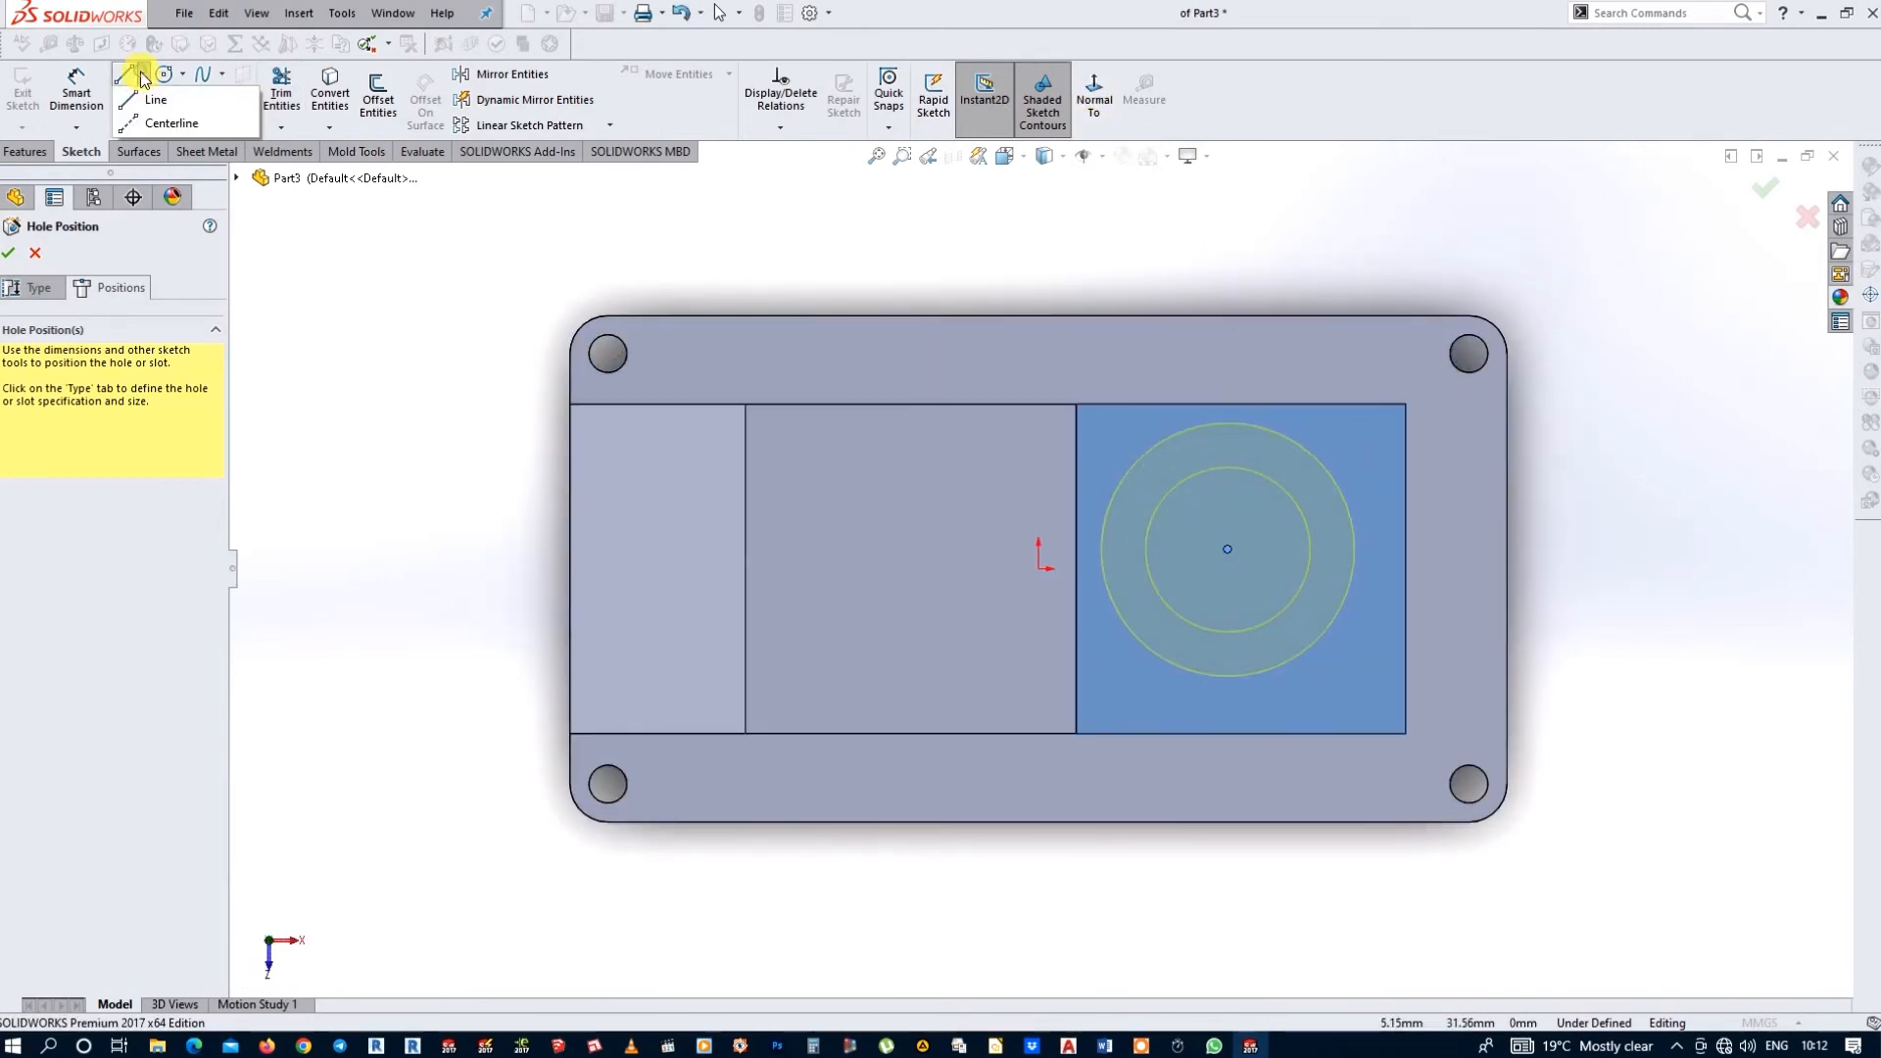
pyautogui.click(1076, 733)
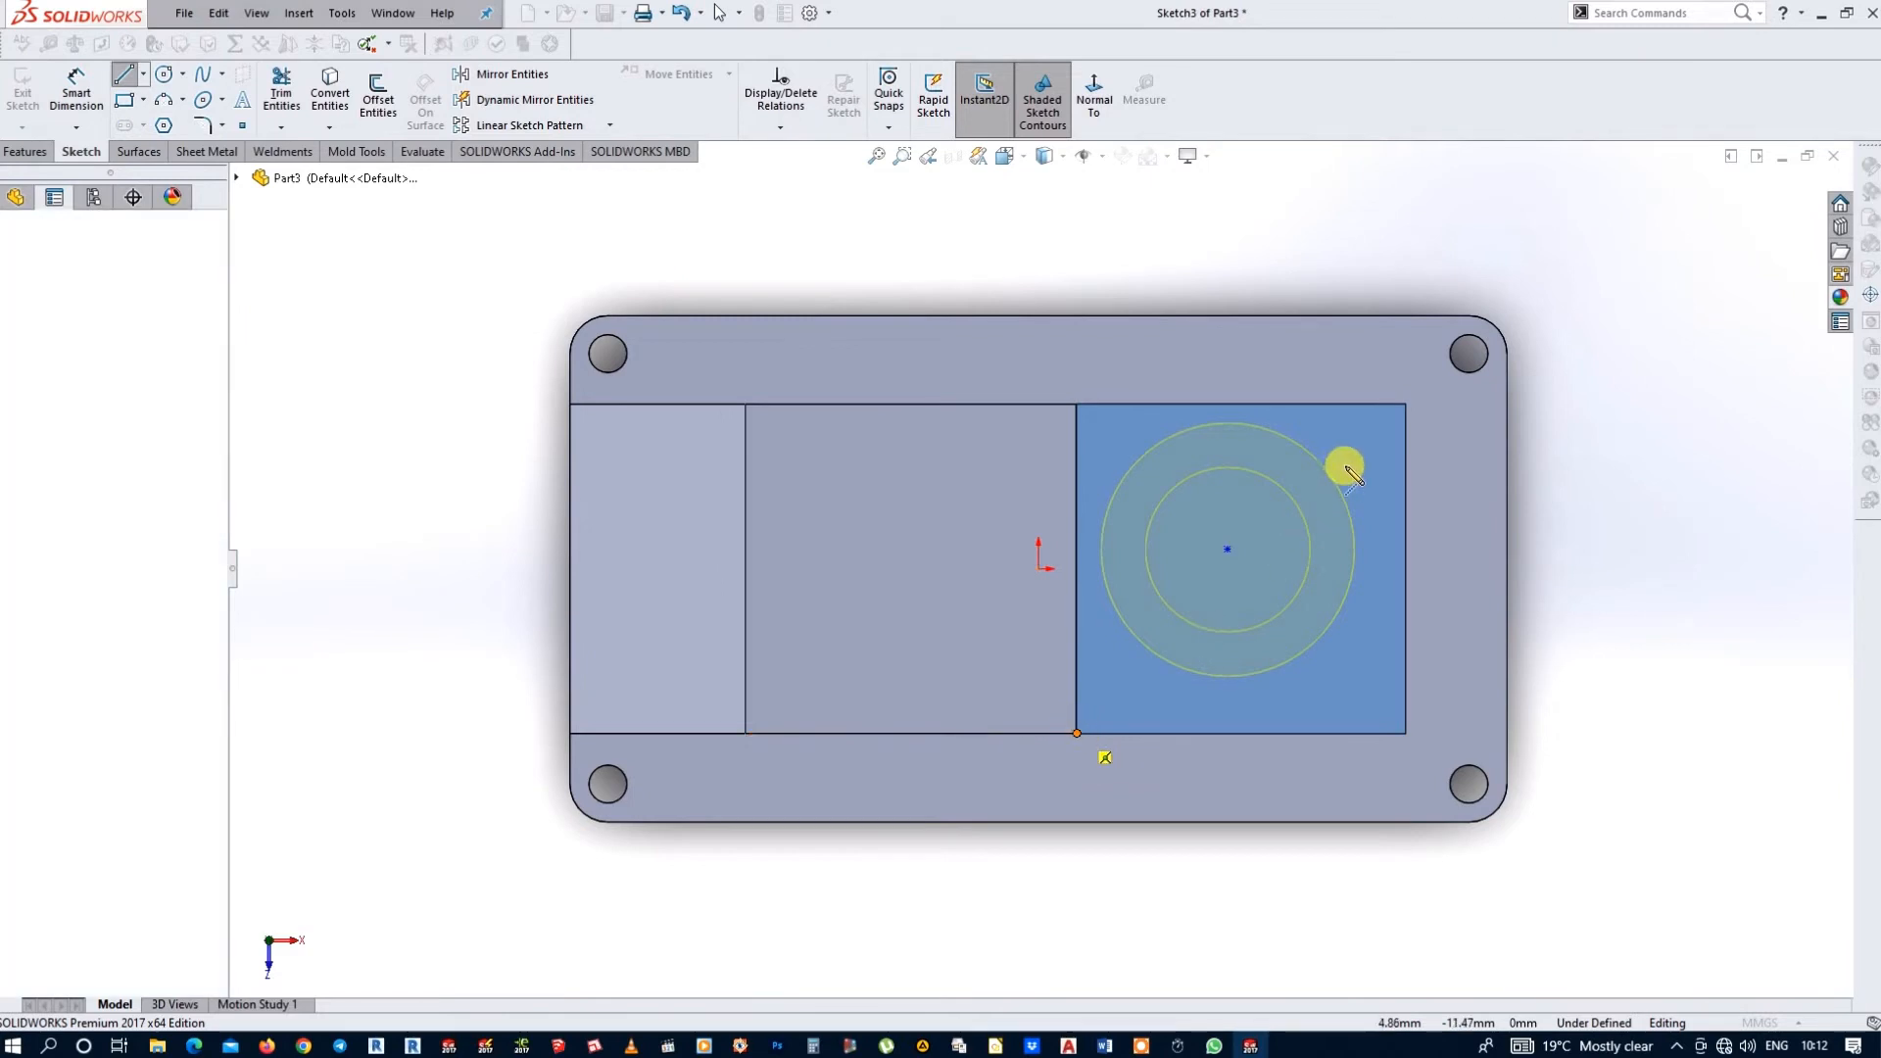
pyautogui.click(1403, 406)
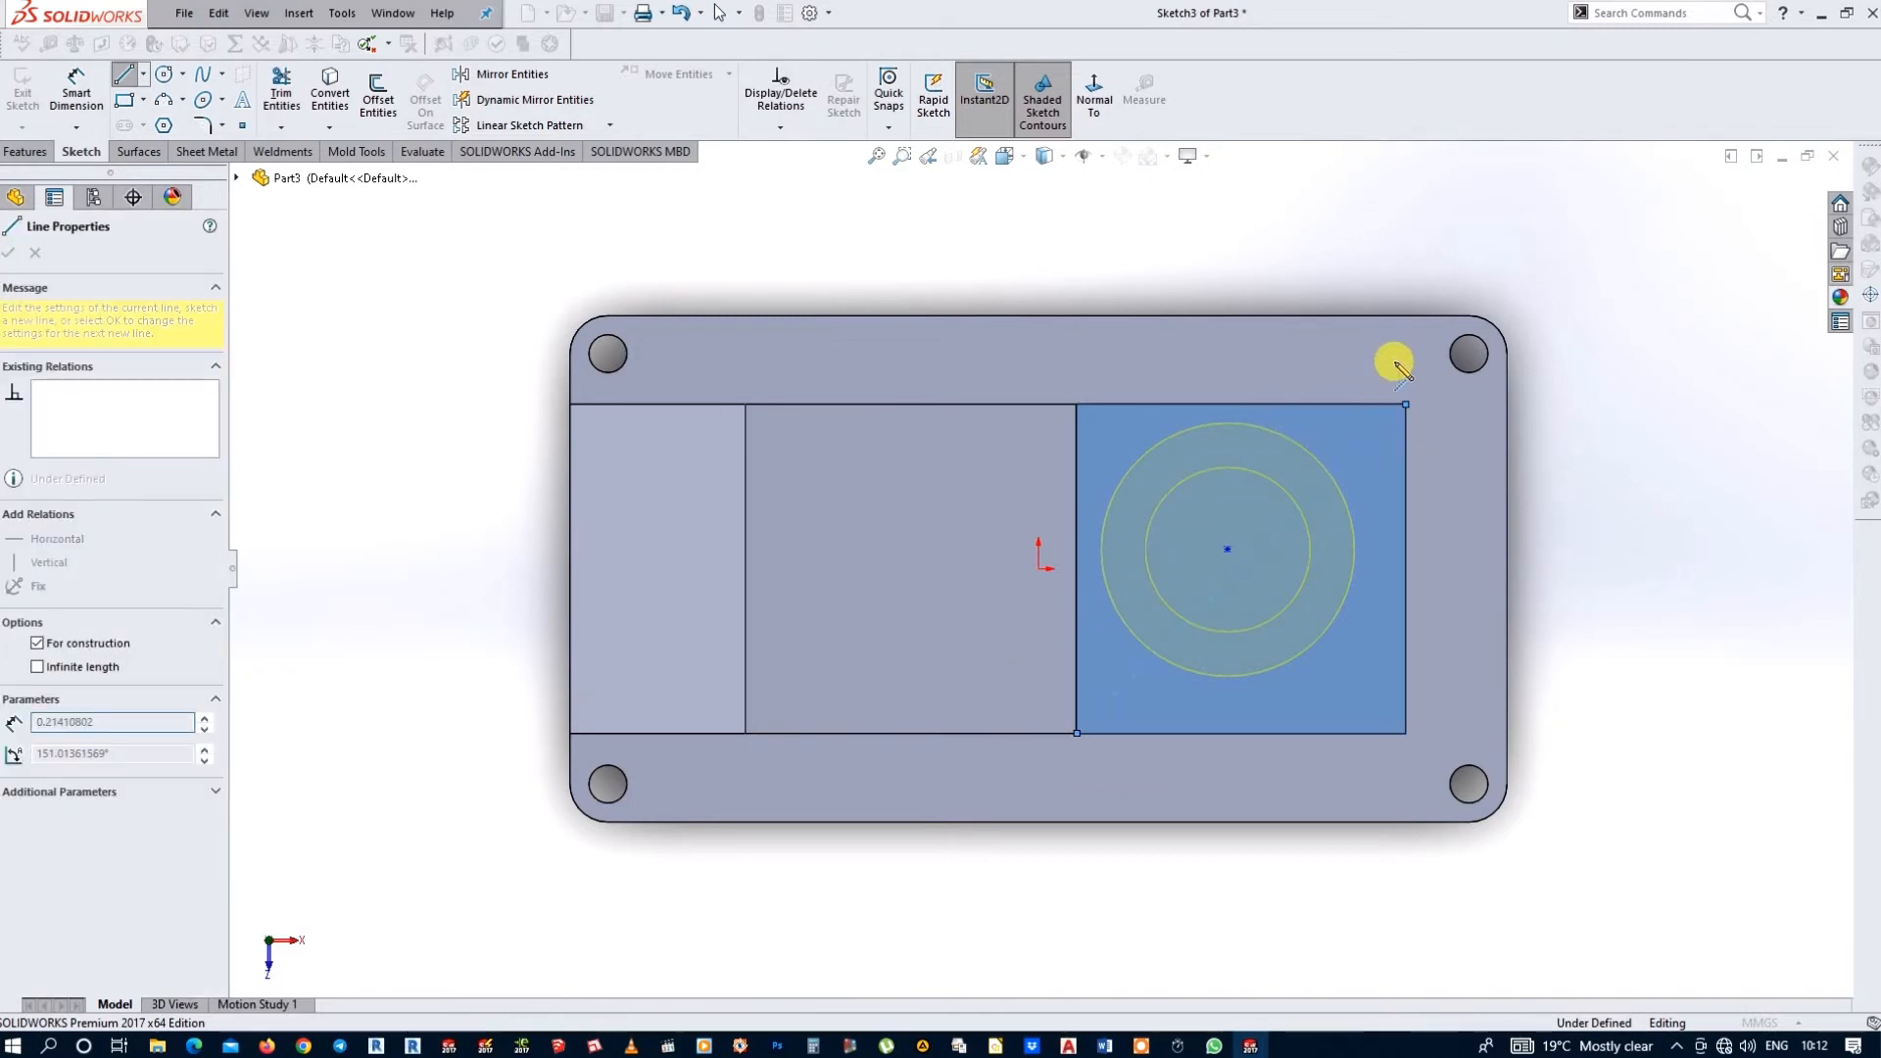
pyautogui.rightClick(1394, 359)
pyautogui.click(1444, 382)
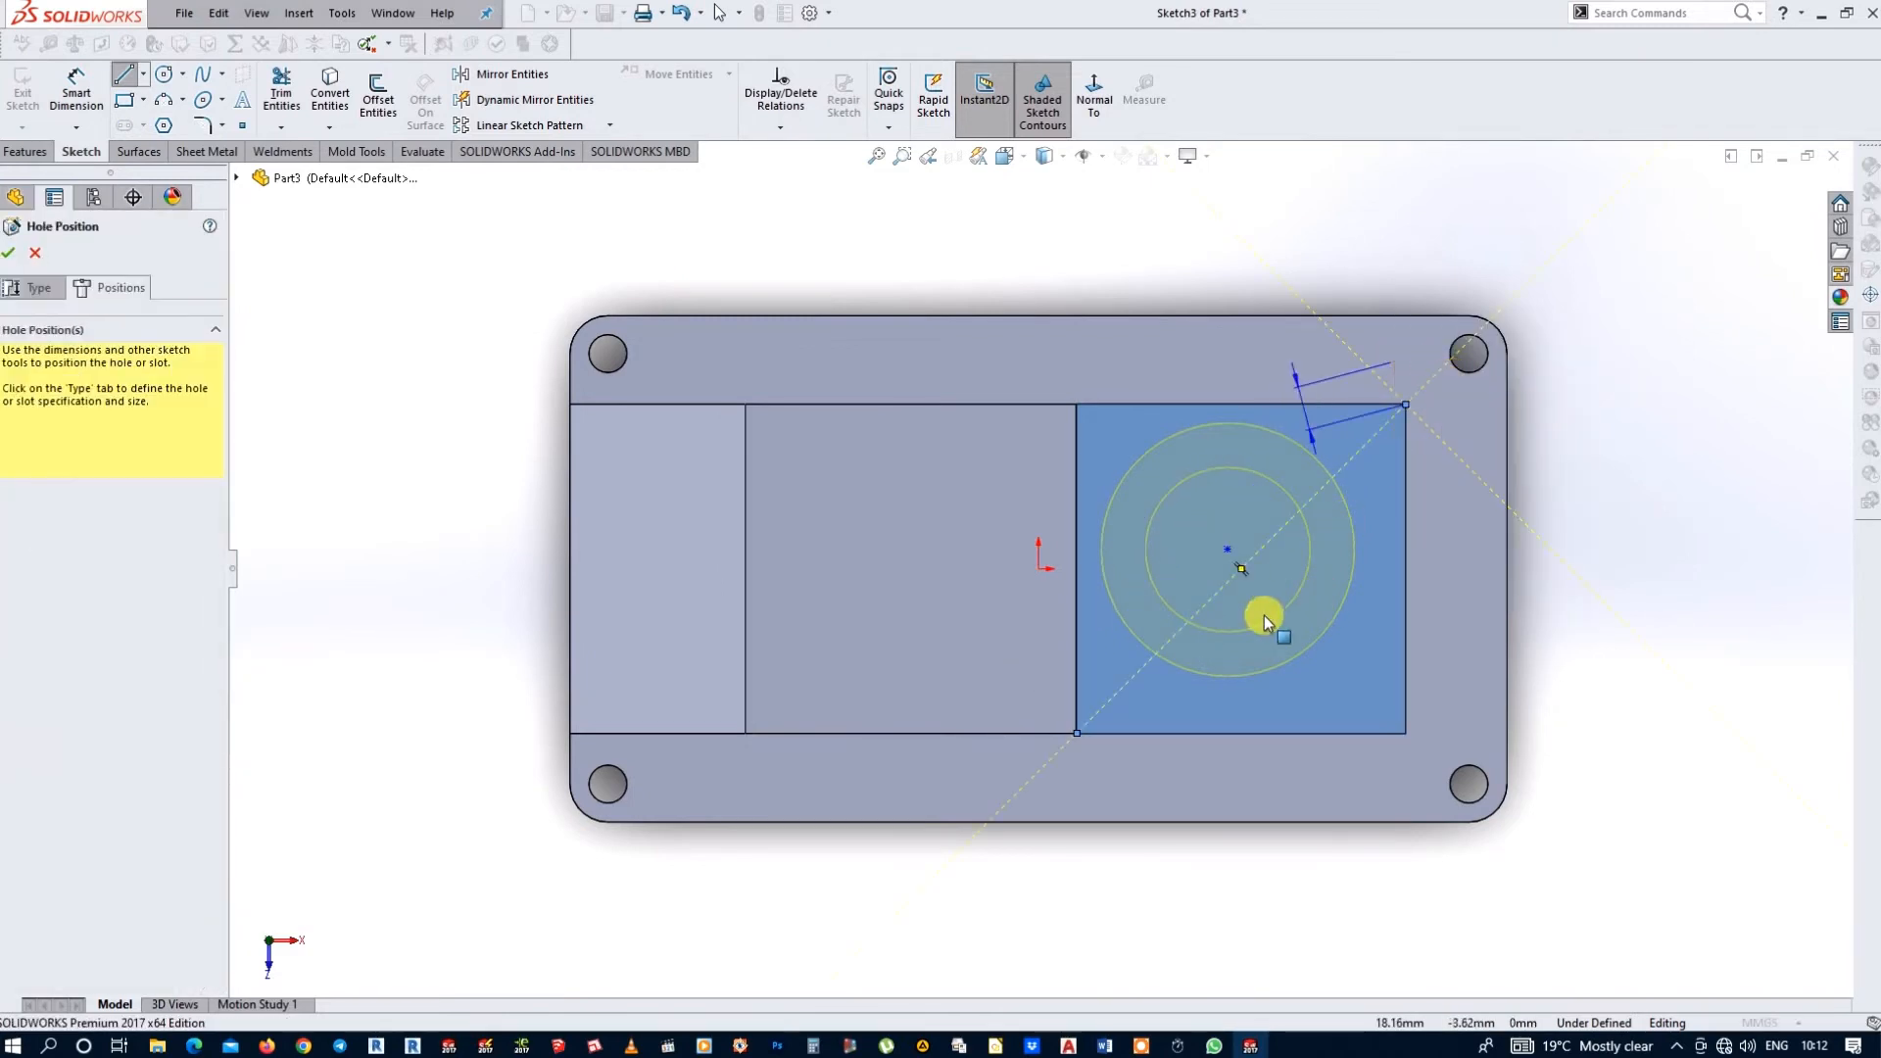
# - Make the hole's centre point coincident with the diagonal's midpoint and finish the counterbore hole
pyautogui.click(1242, 568)
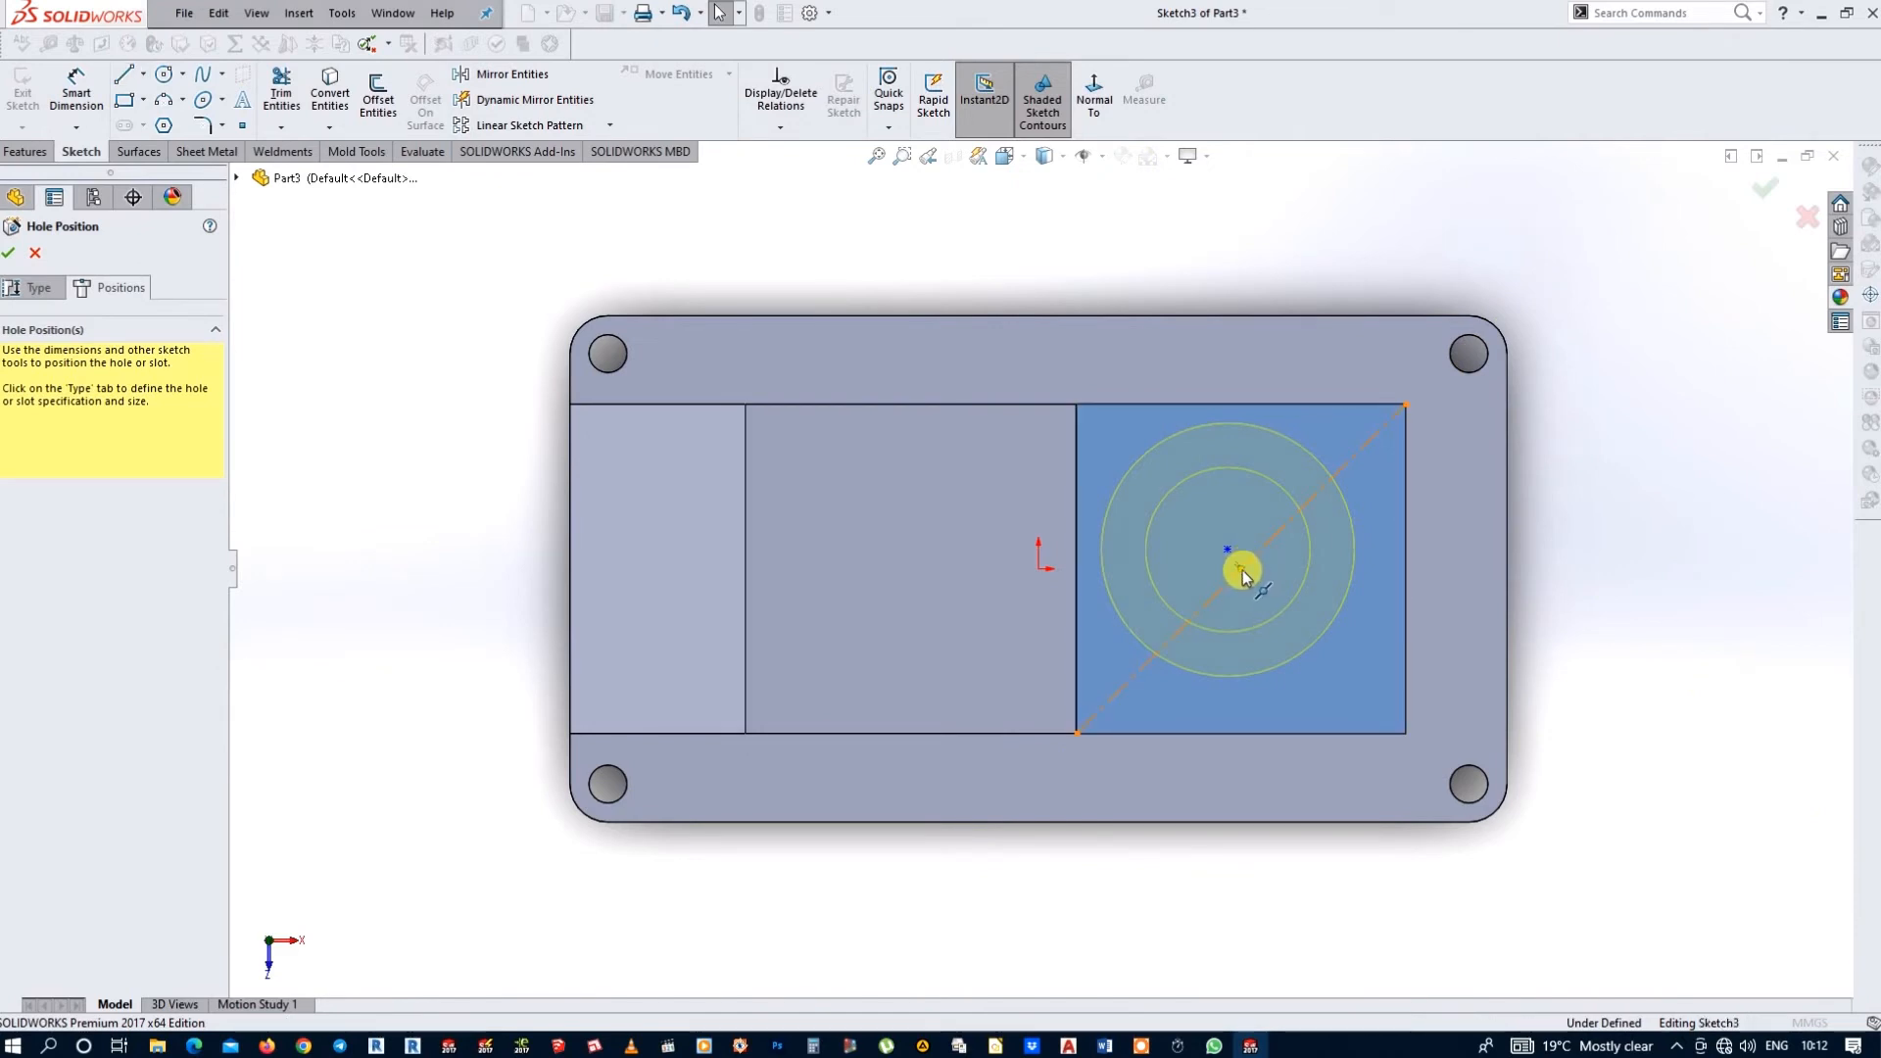
pyautogui.moveTo(1242, 570); pyautogui.dragTo(1230, 549)
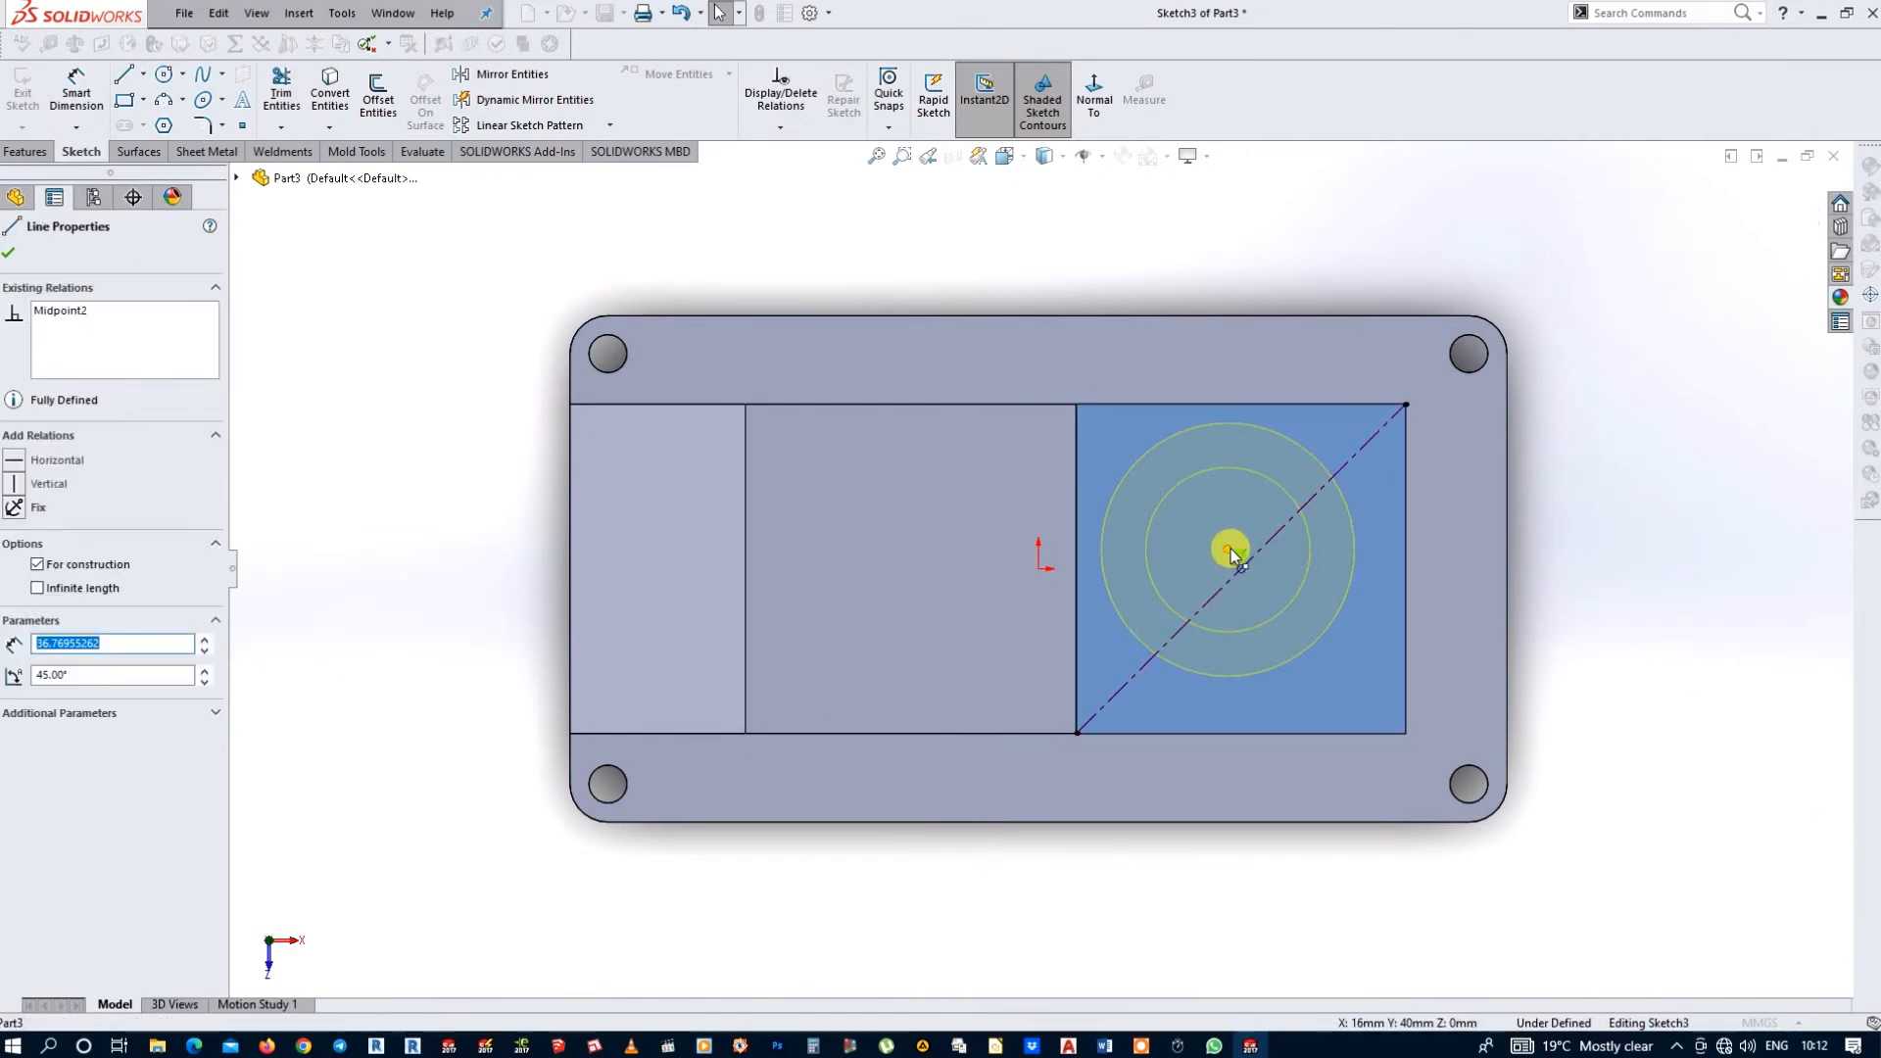
pyautogui.keyDown('ctrl'); pyautogui.click(1231, 550); pyautogui.keyUp('ctrl')
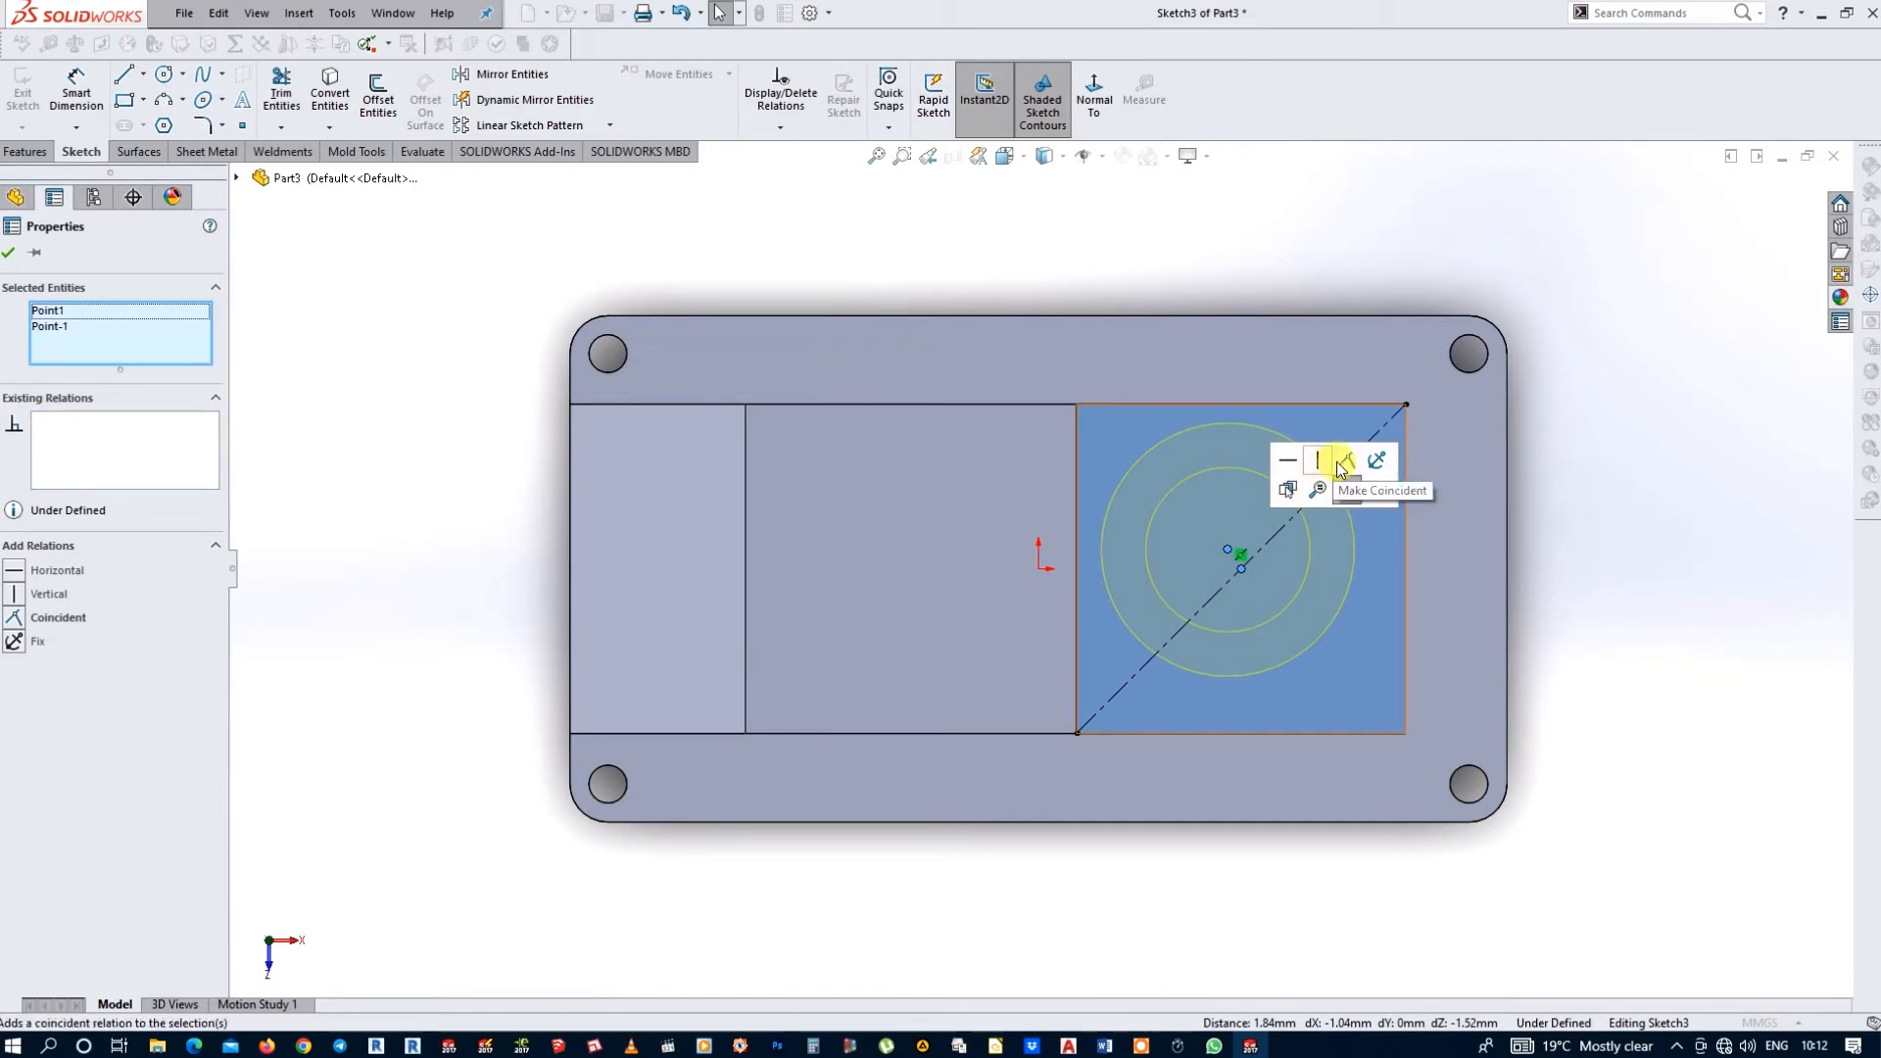
pyautogui.click(1348, 460)
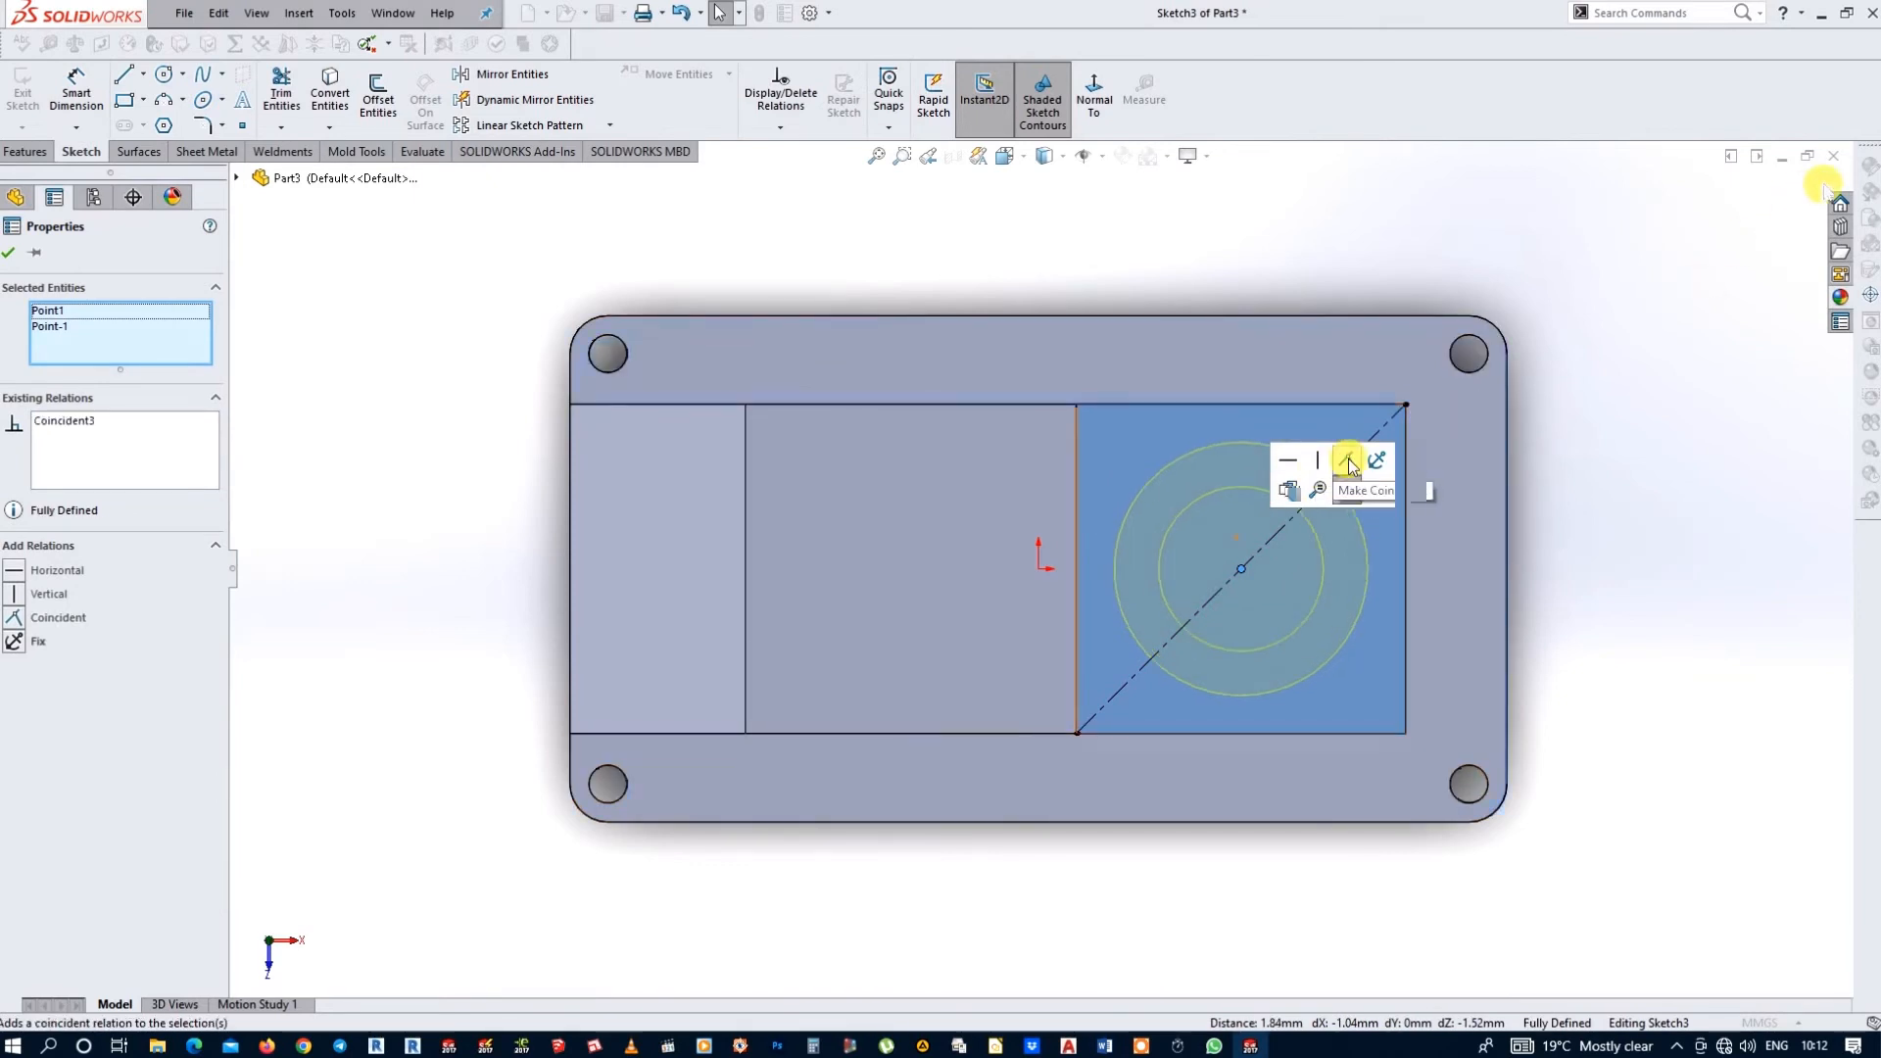
pyautogui.click(11, 256)
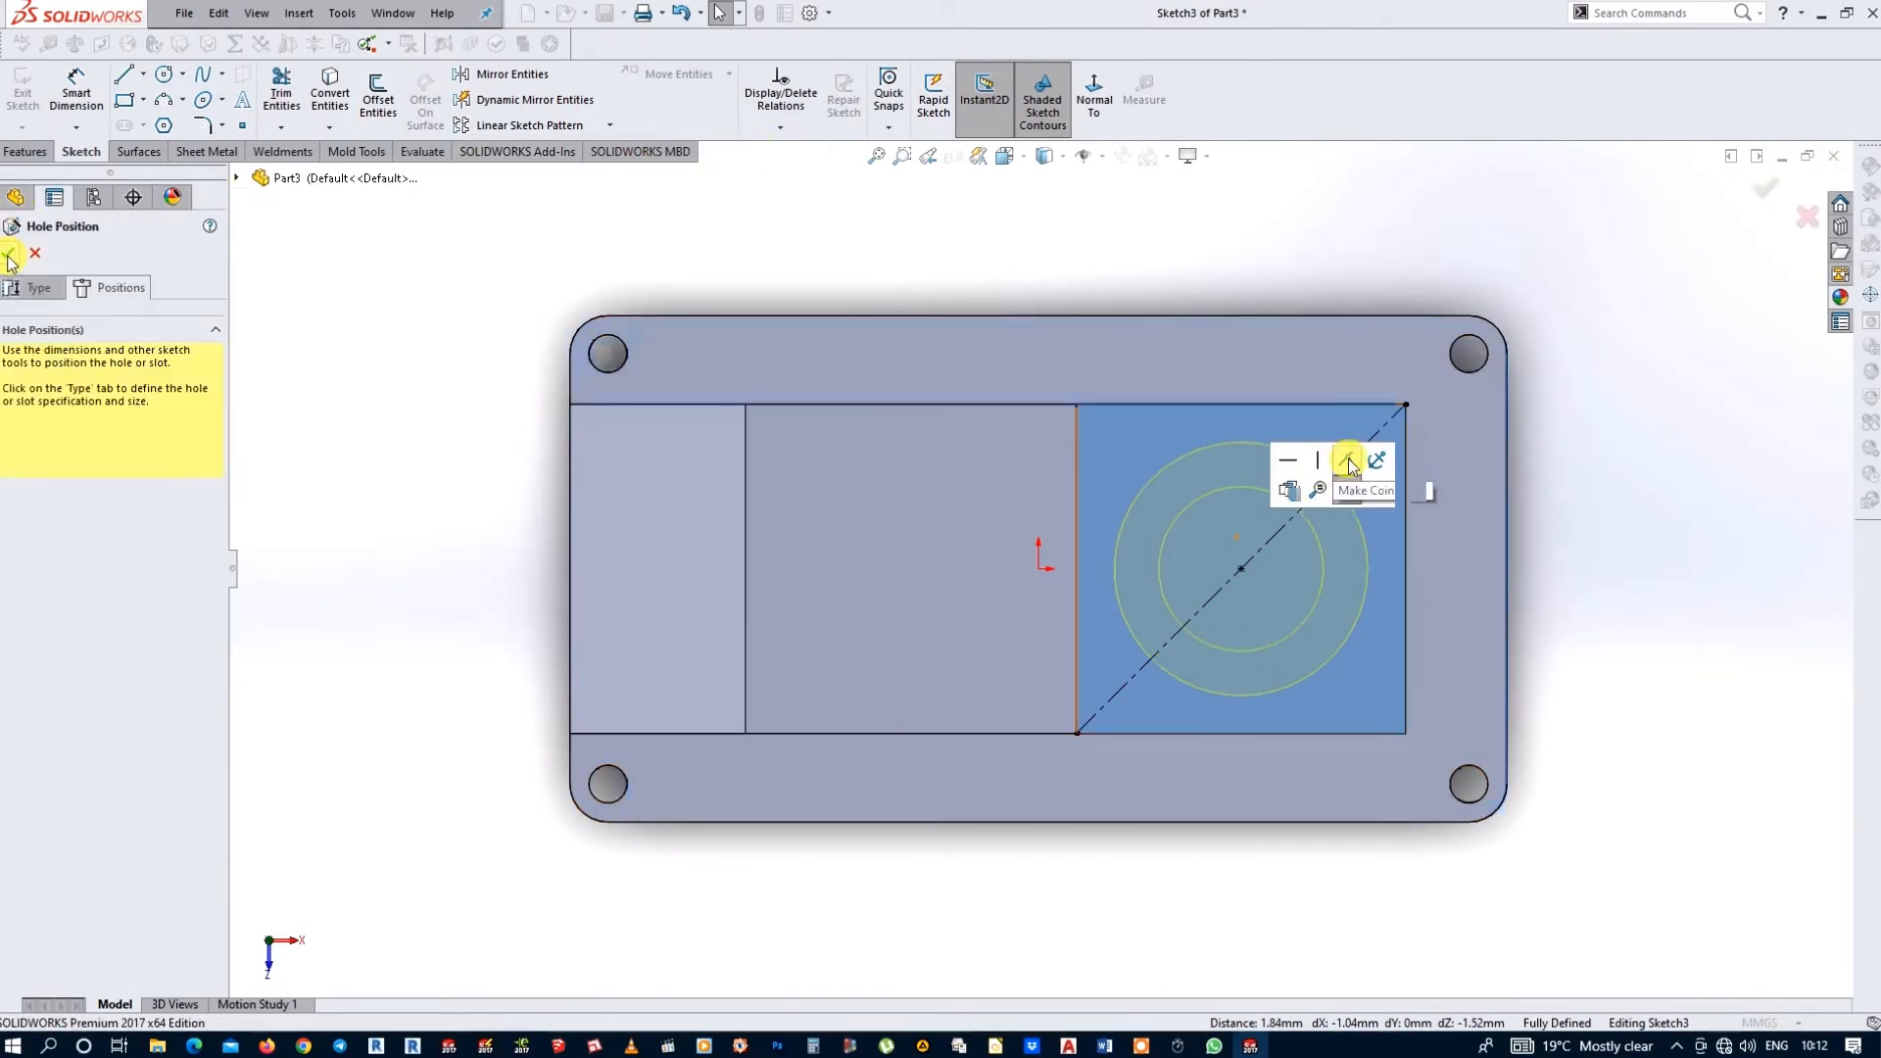
pyautogui.click(10, 254)
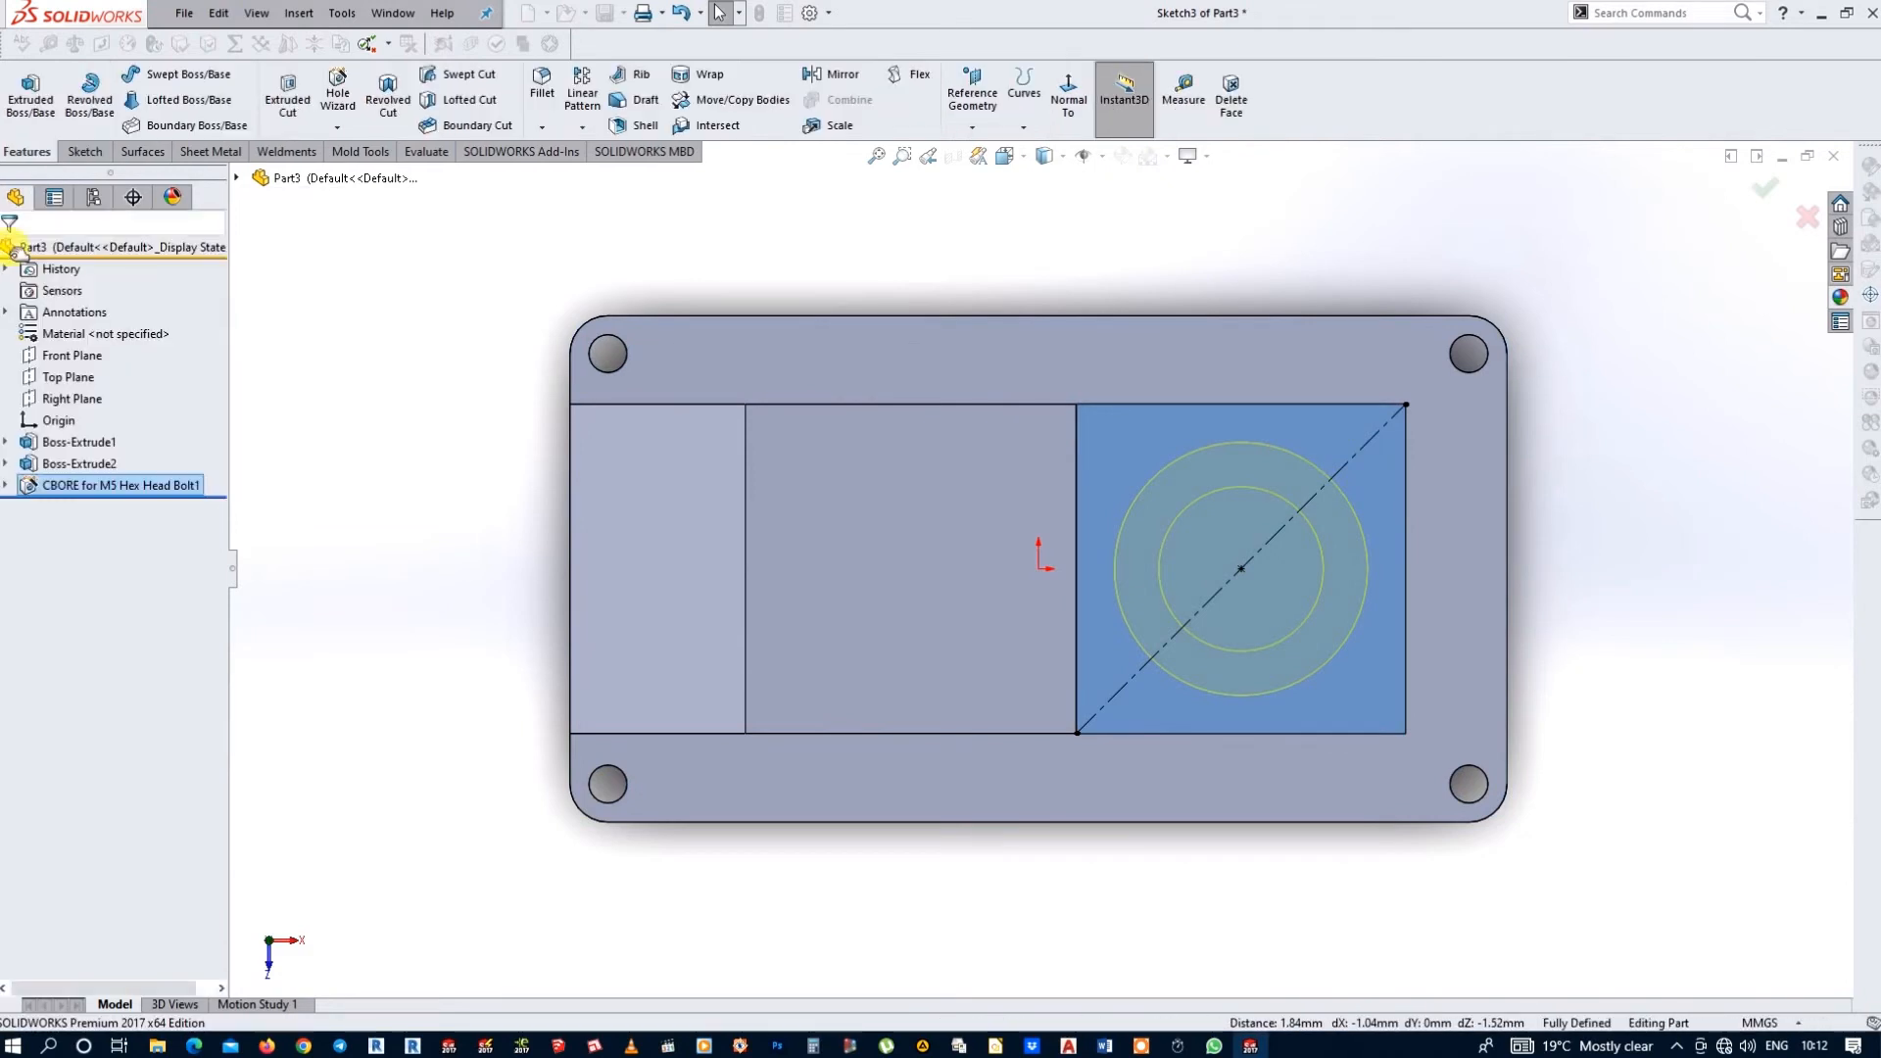
pyautogui.click(1652, 494)
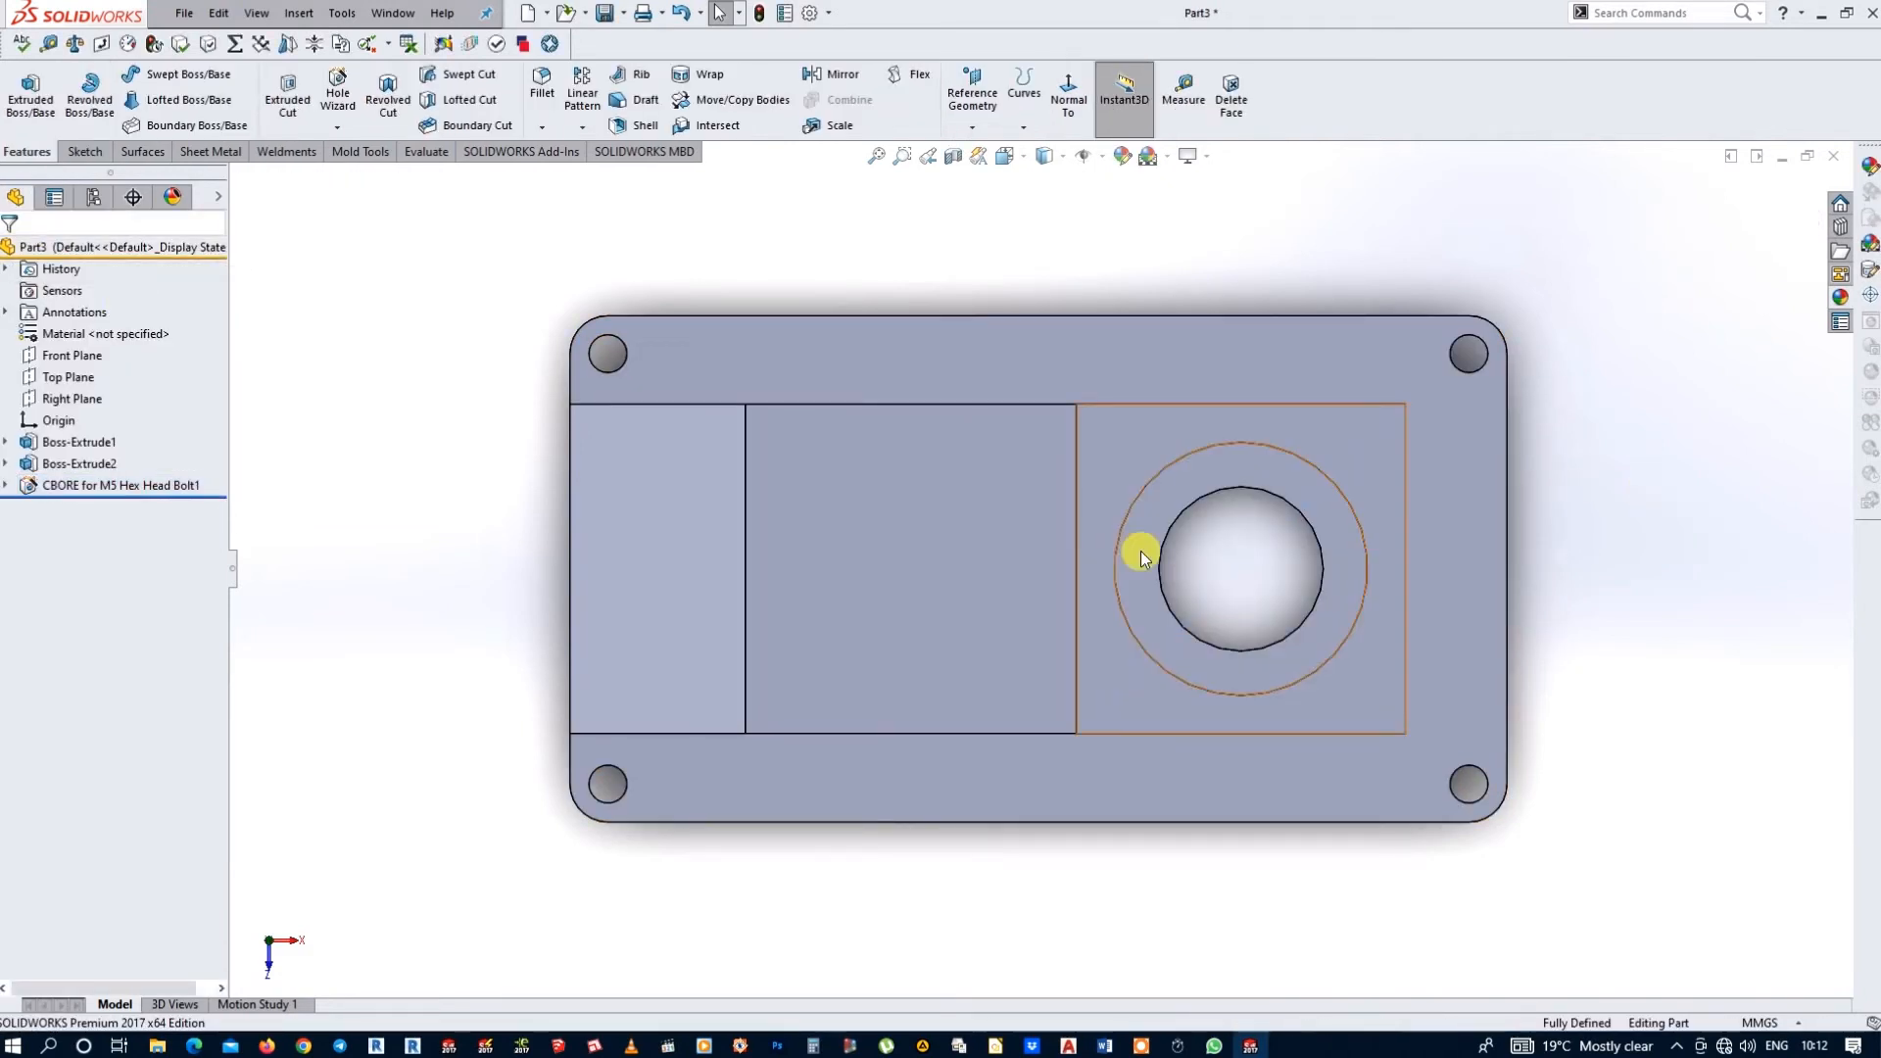
# - Sketch a closed U-shaped slot on the Top Plane from the sloped end's outer edge, with sides about 16 mm long and an arc of about 6 mm radius
pyautogui.click(60, 377)
pyautogui.click(77, 347)
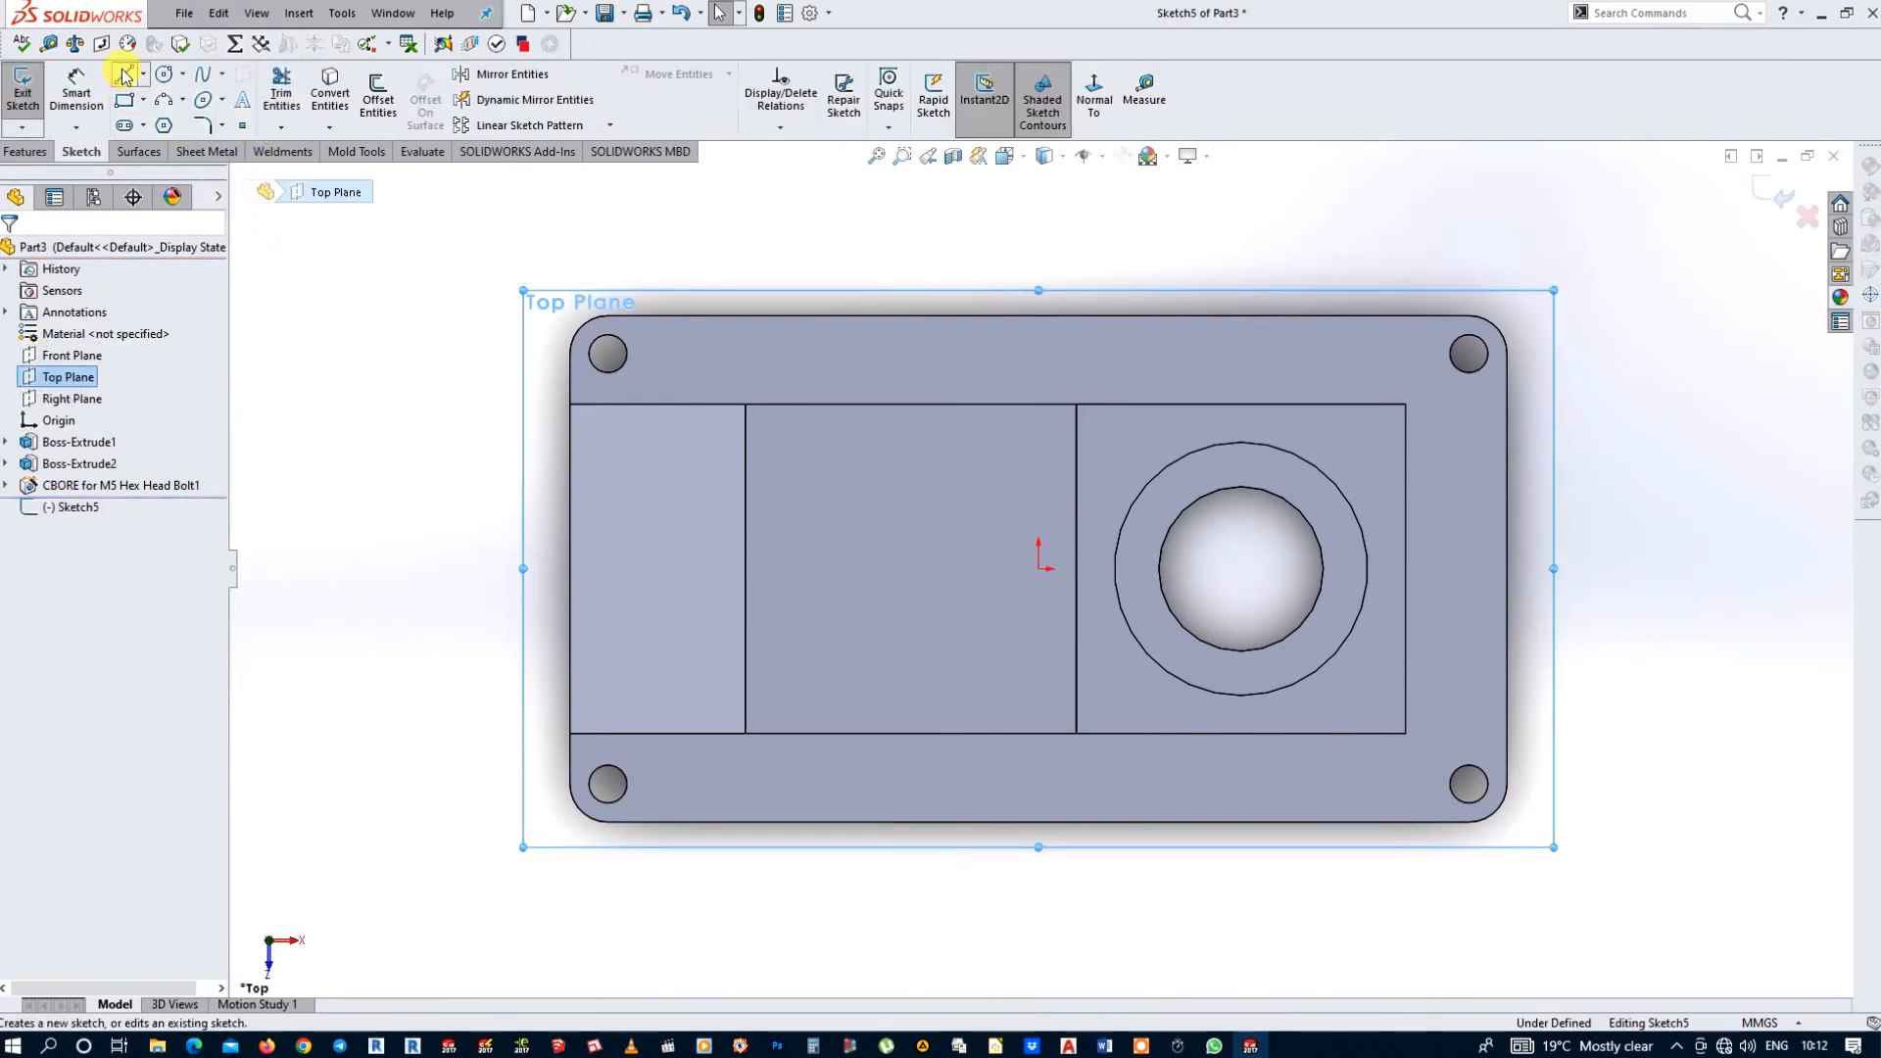
pyautogui.click(125, 76)
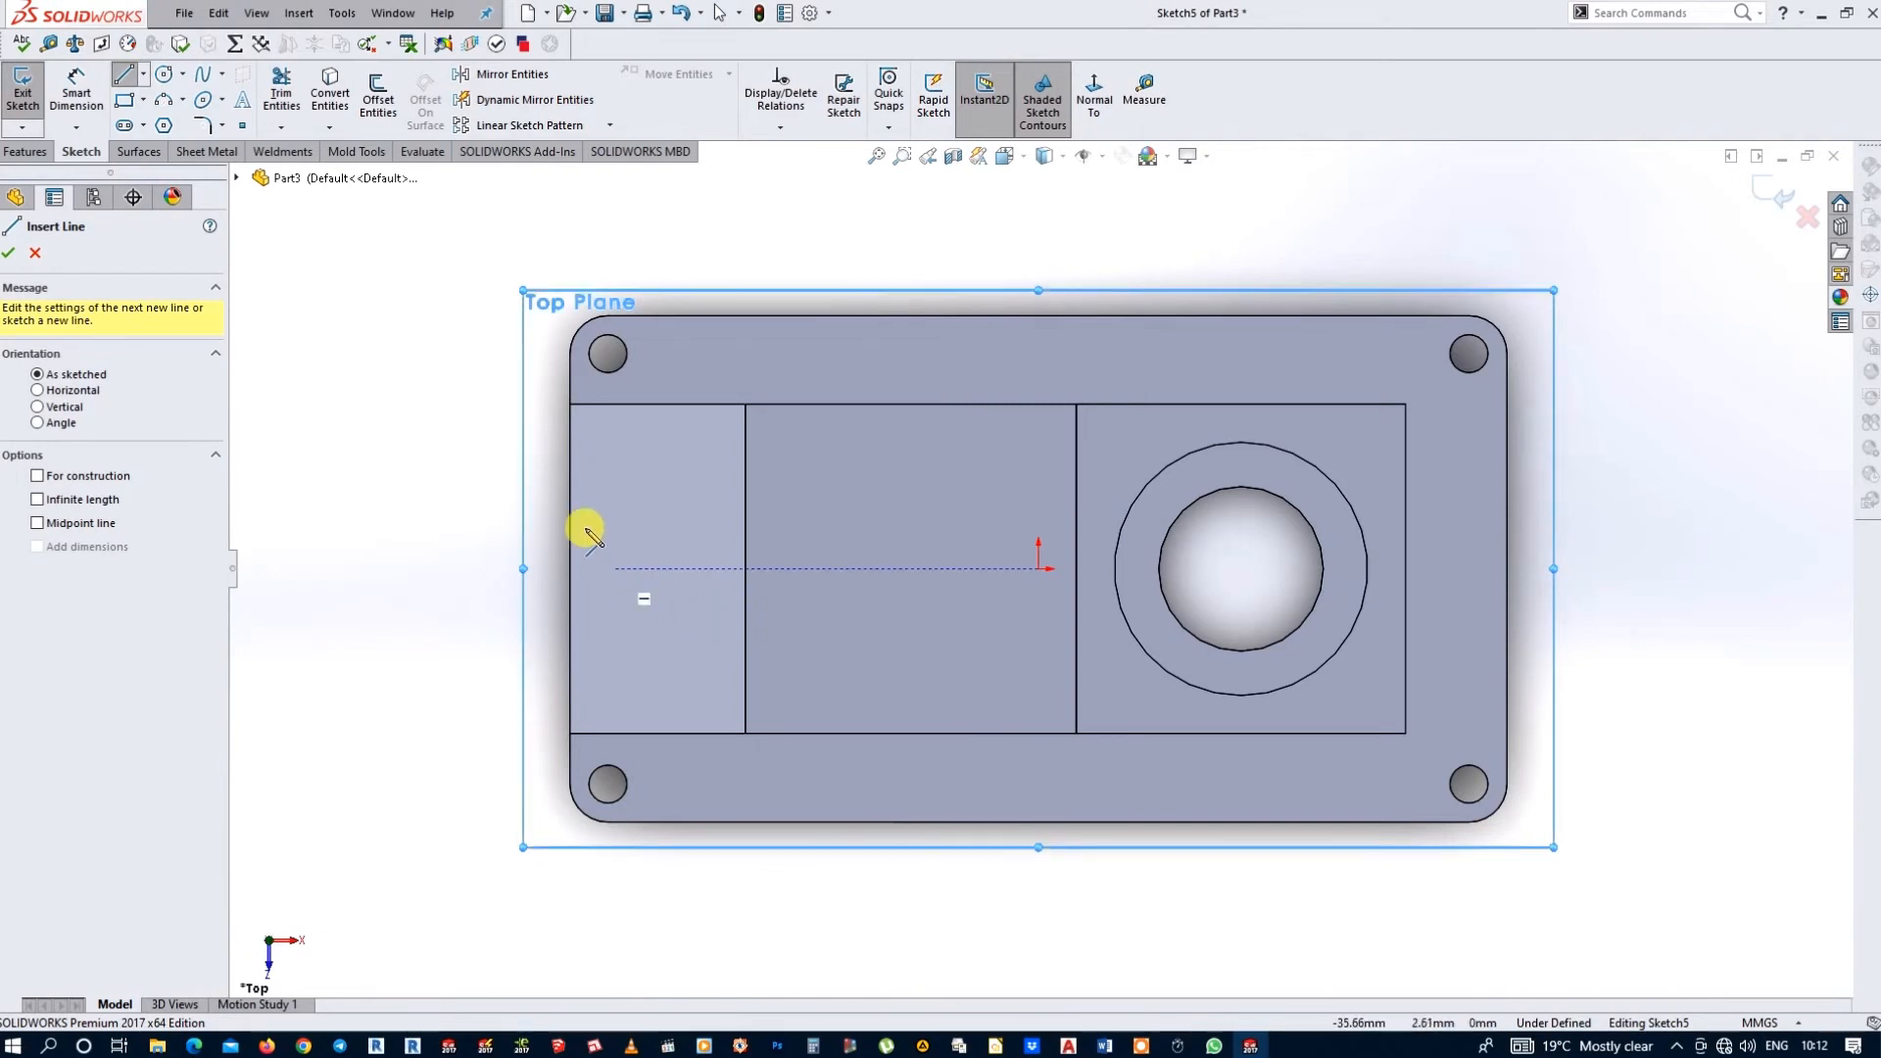
pyautogui.click(570, 485)
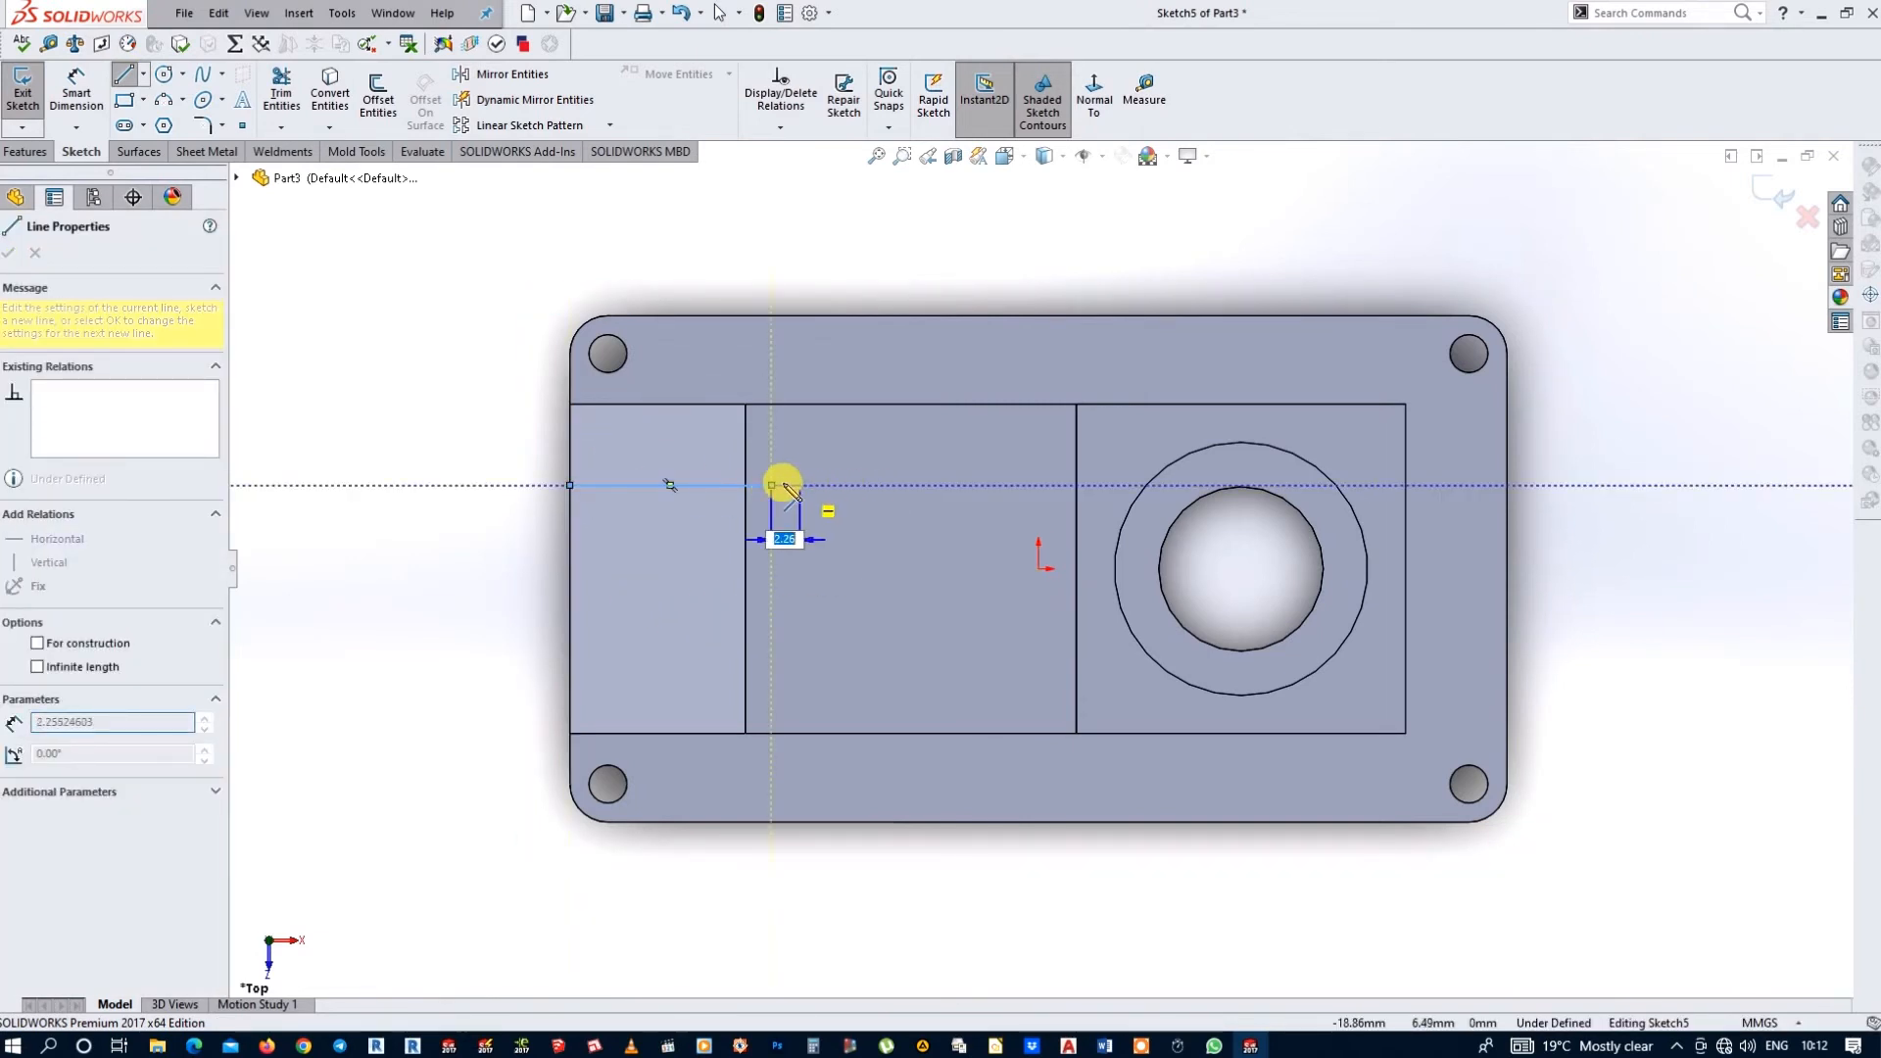
pyautogui.click(772, 485)
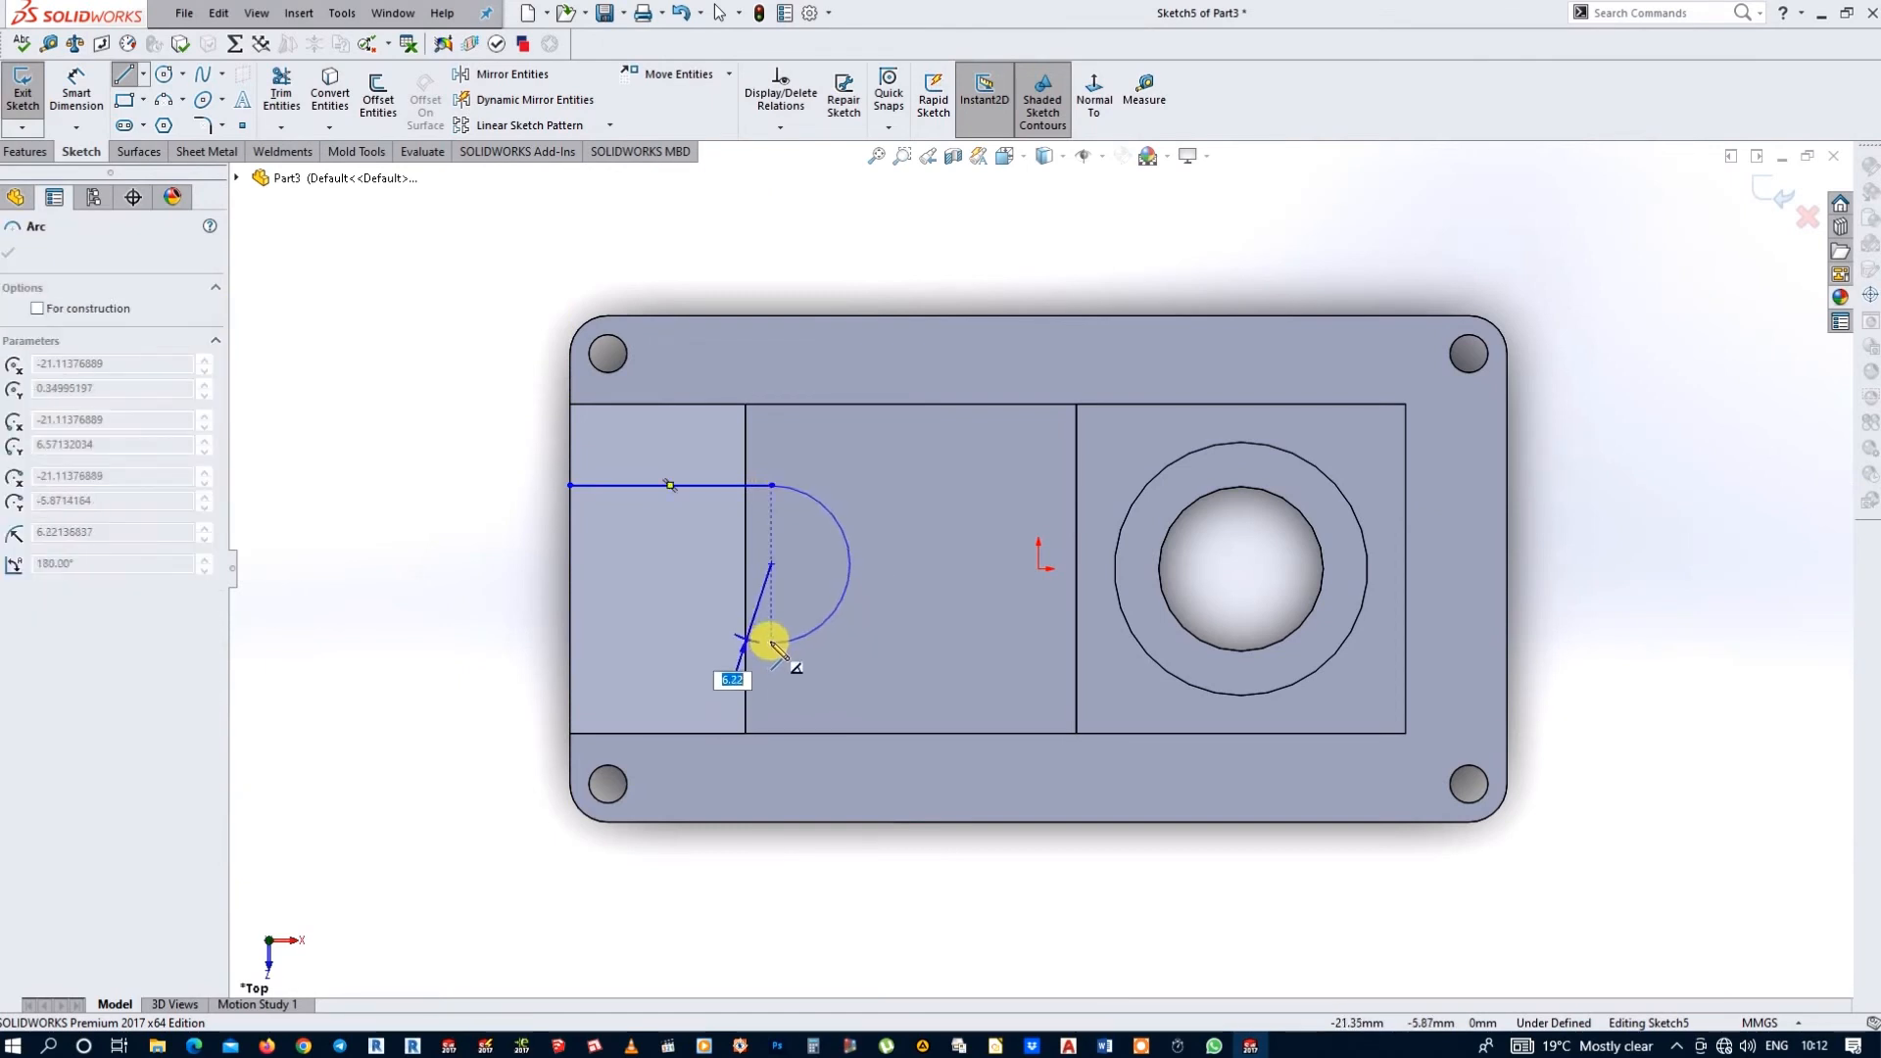
pyautogui.click(772, 638)
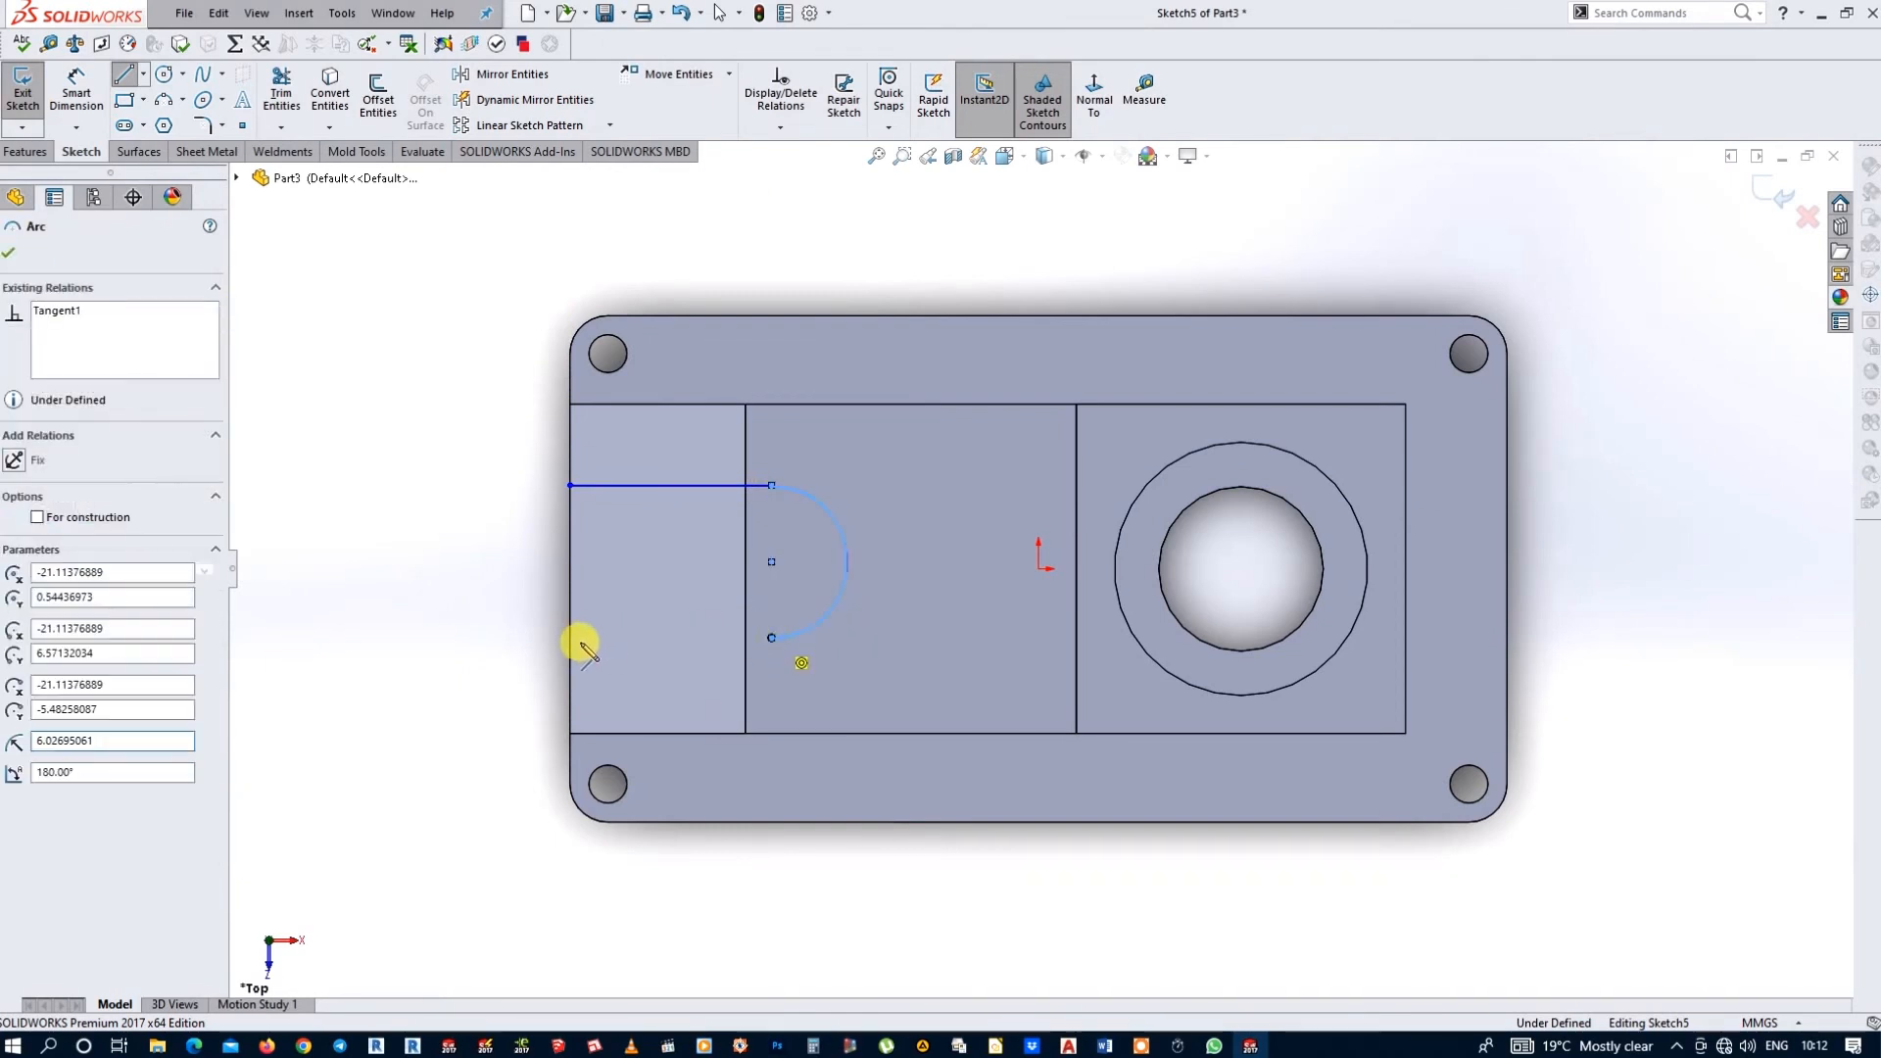
pyautogui.click(570, 637)
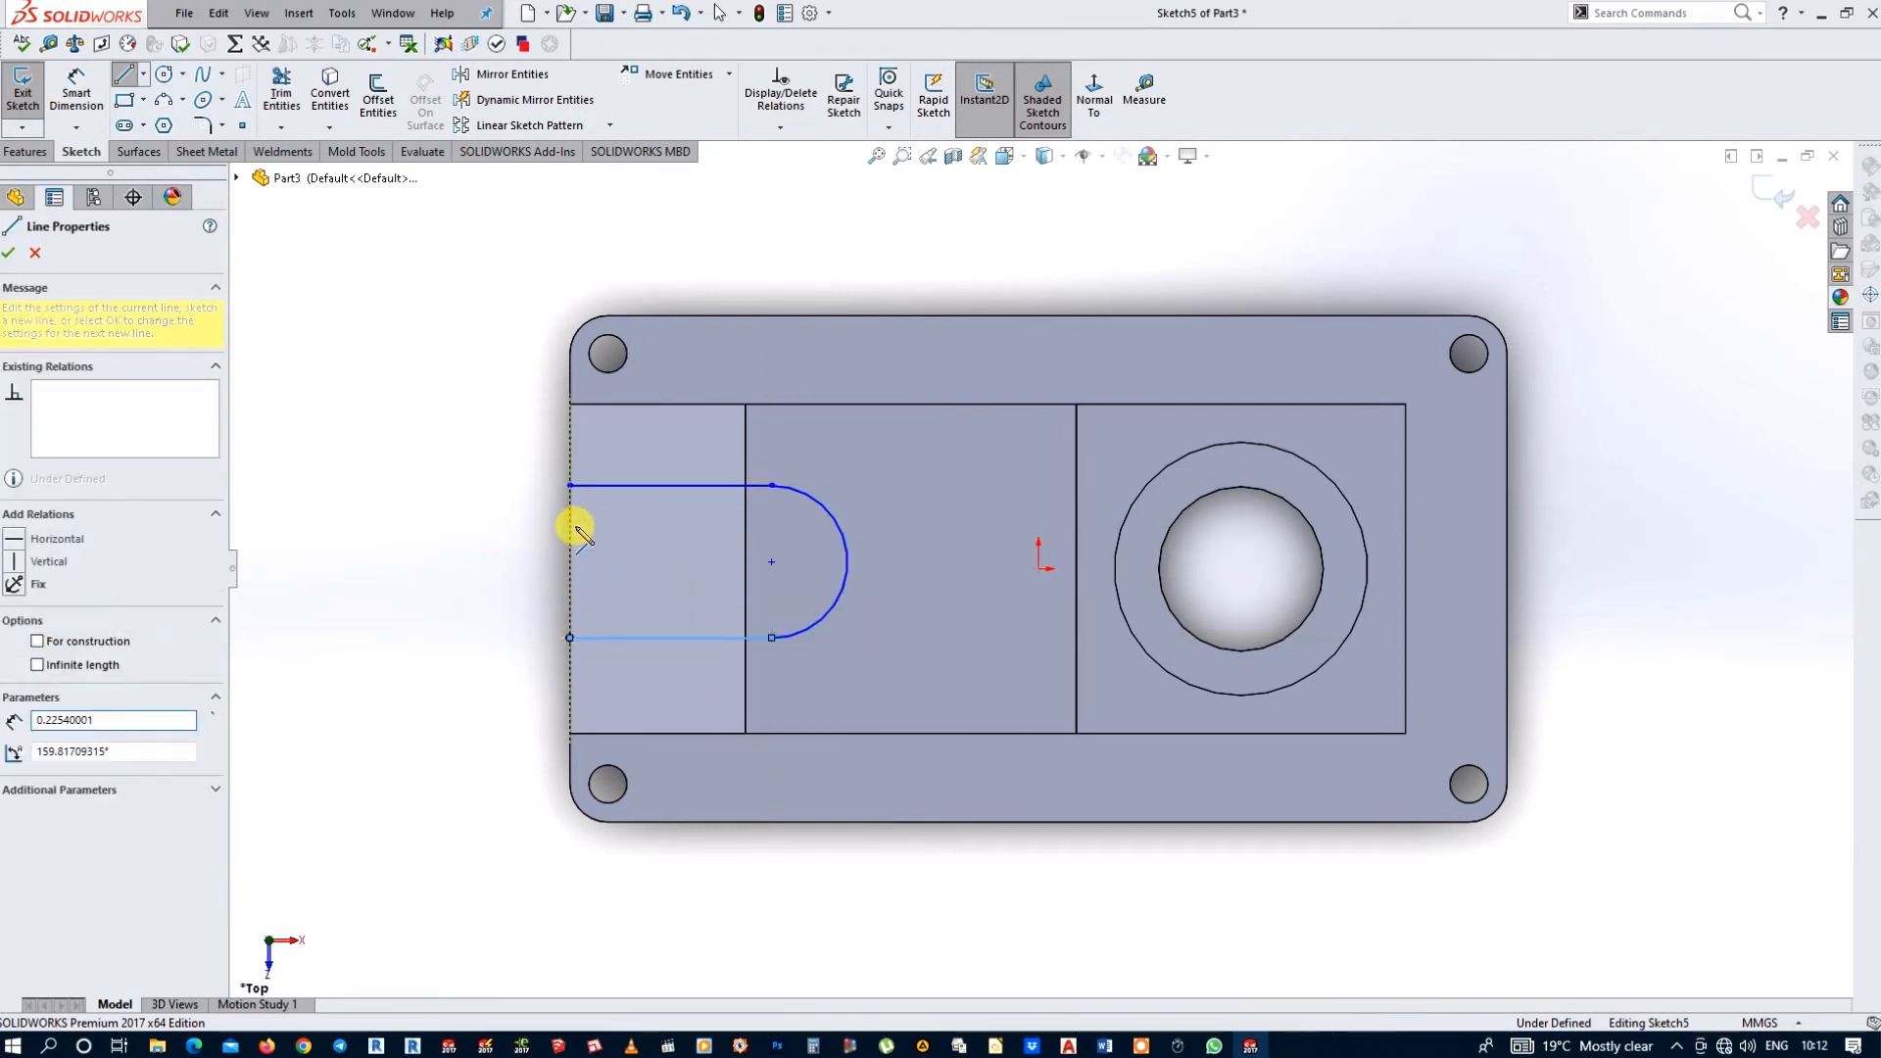
pyautogui.click(570, 485)
pyautogui.rightClick(421, 392)
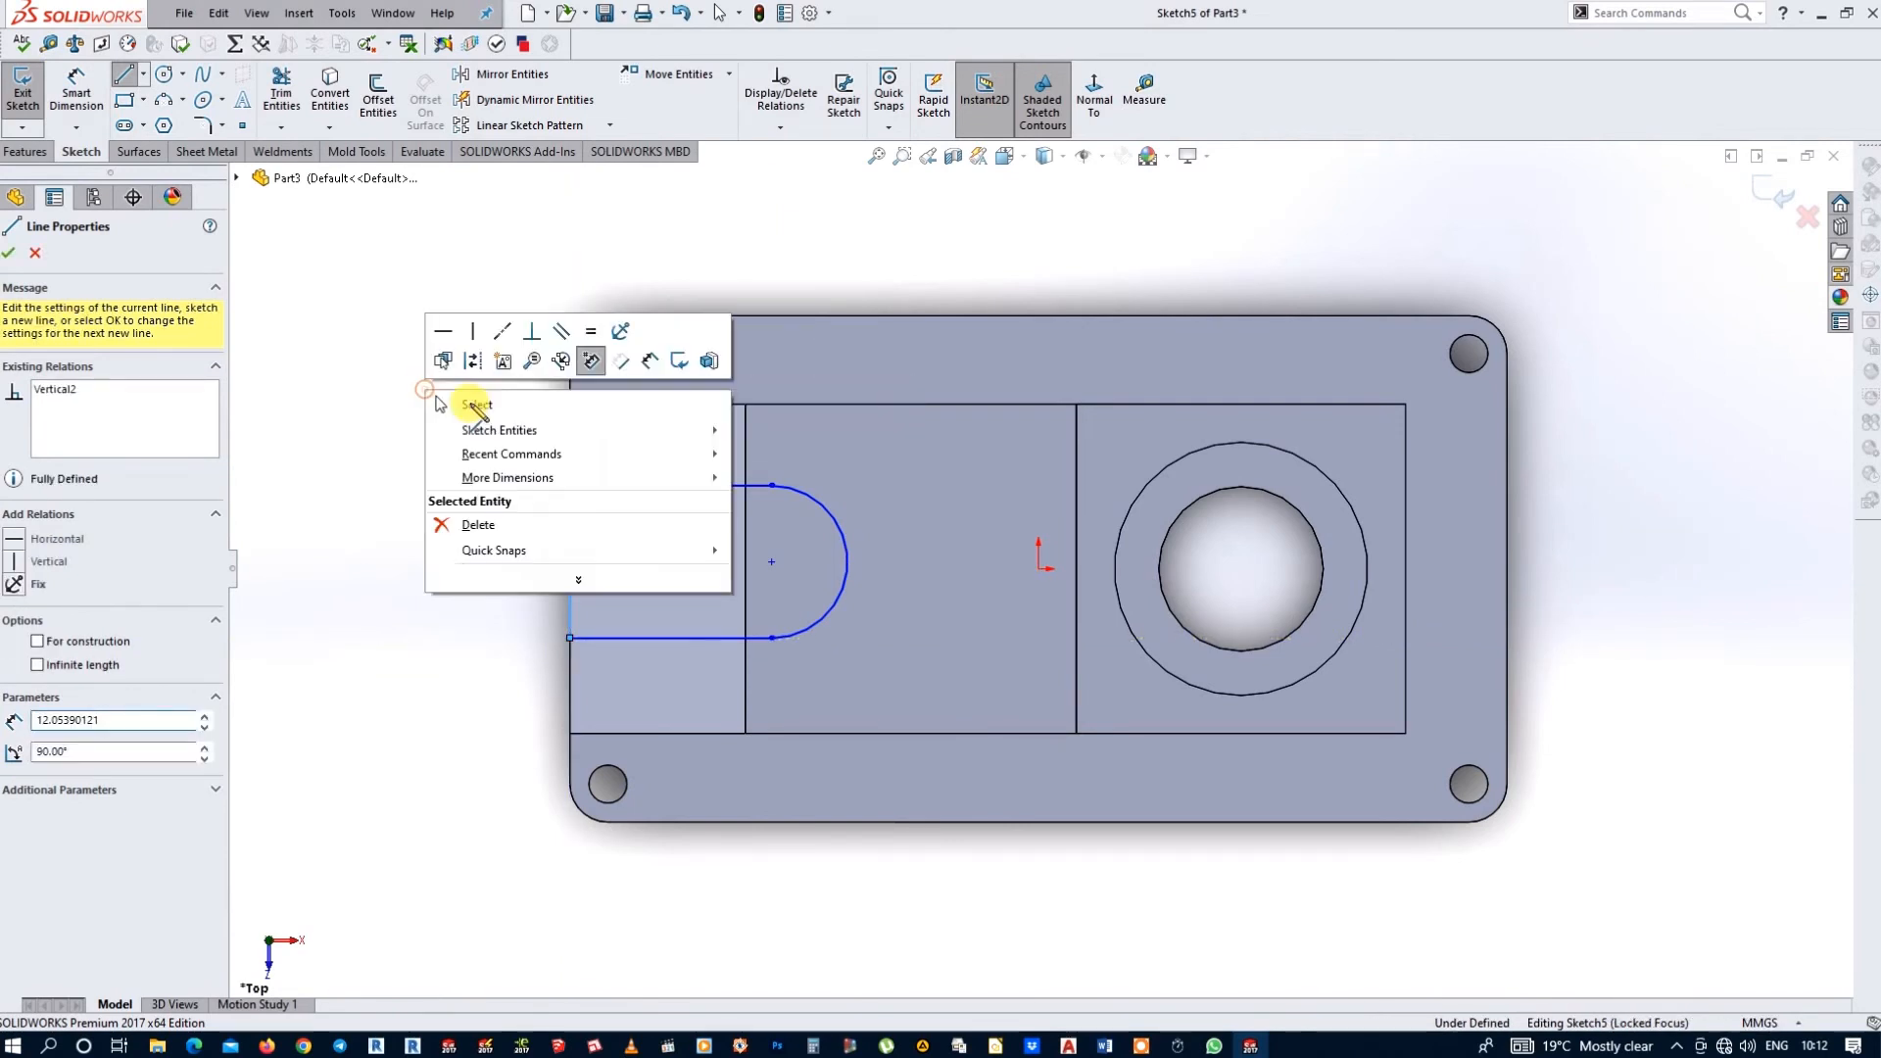
pyautogui.click(478, 405)
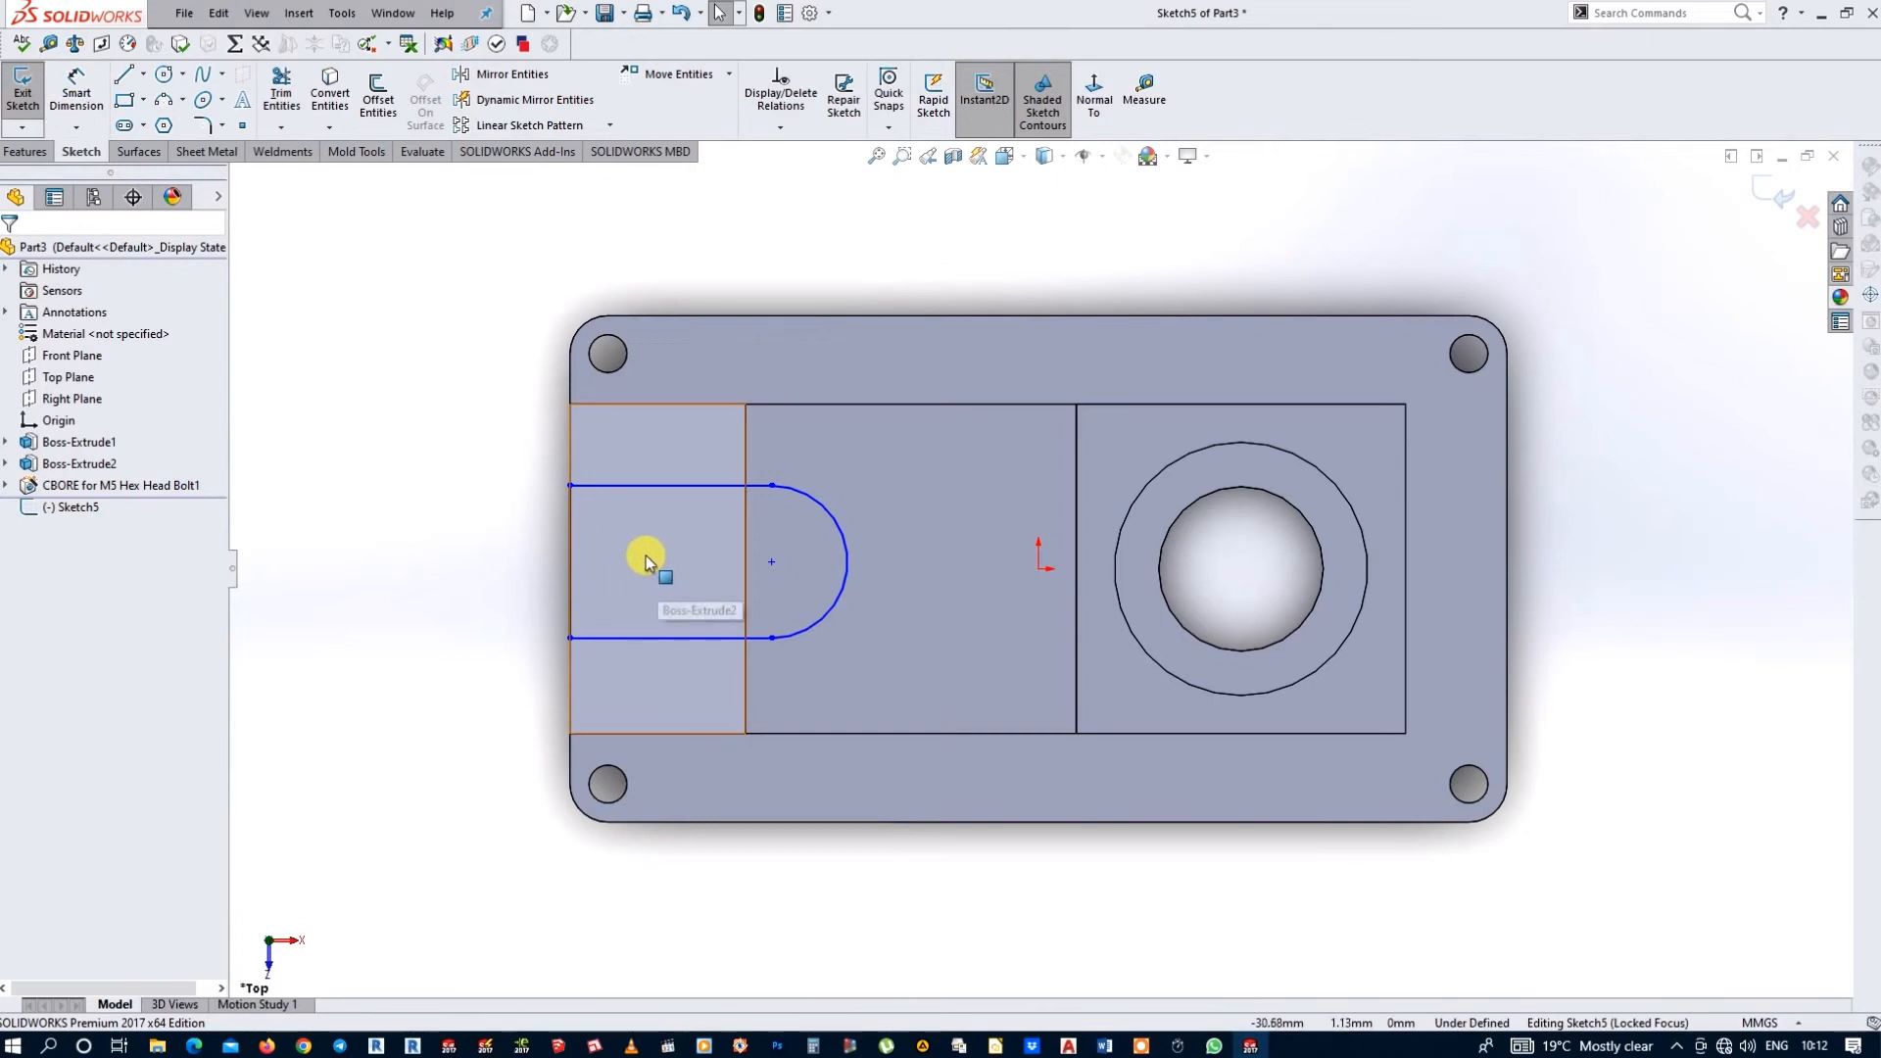
# - Align the slot's end-line midpoint and arc centre horizontally with the origin
pyautogui.click(569, 562)
pyautogui.keyDown('ctrl'); pyautogui.click(774, 563); pyautogui.keyUp('ctrl')
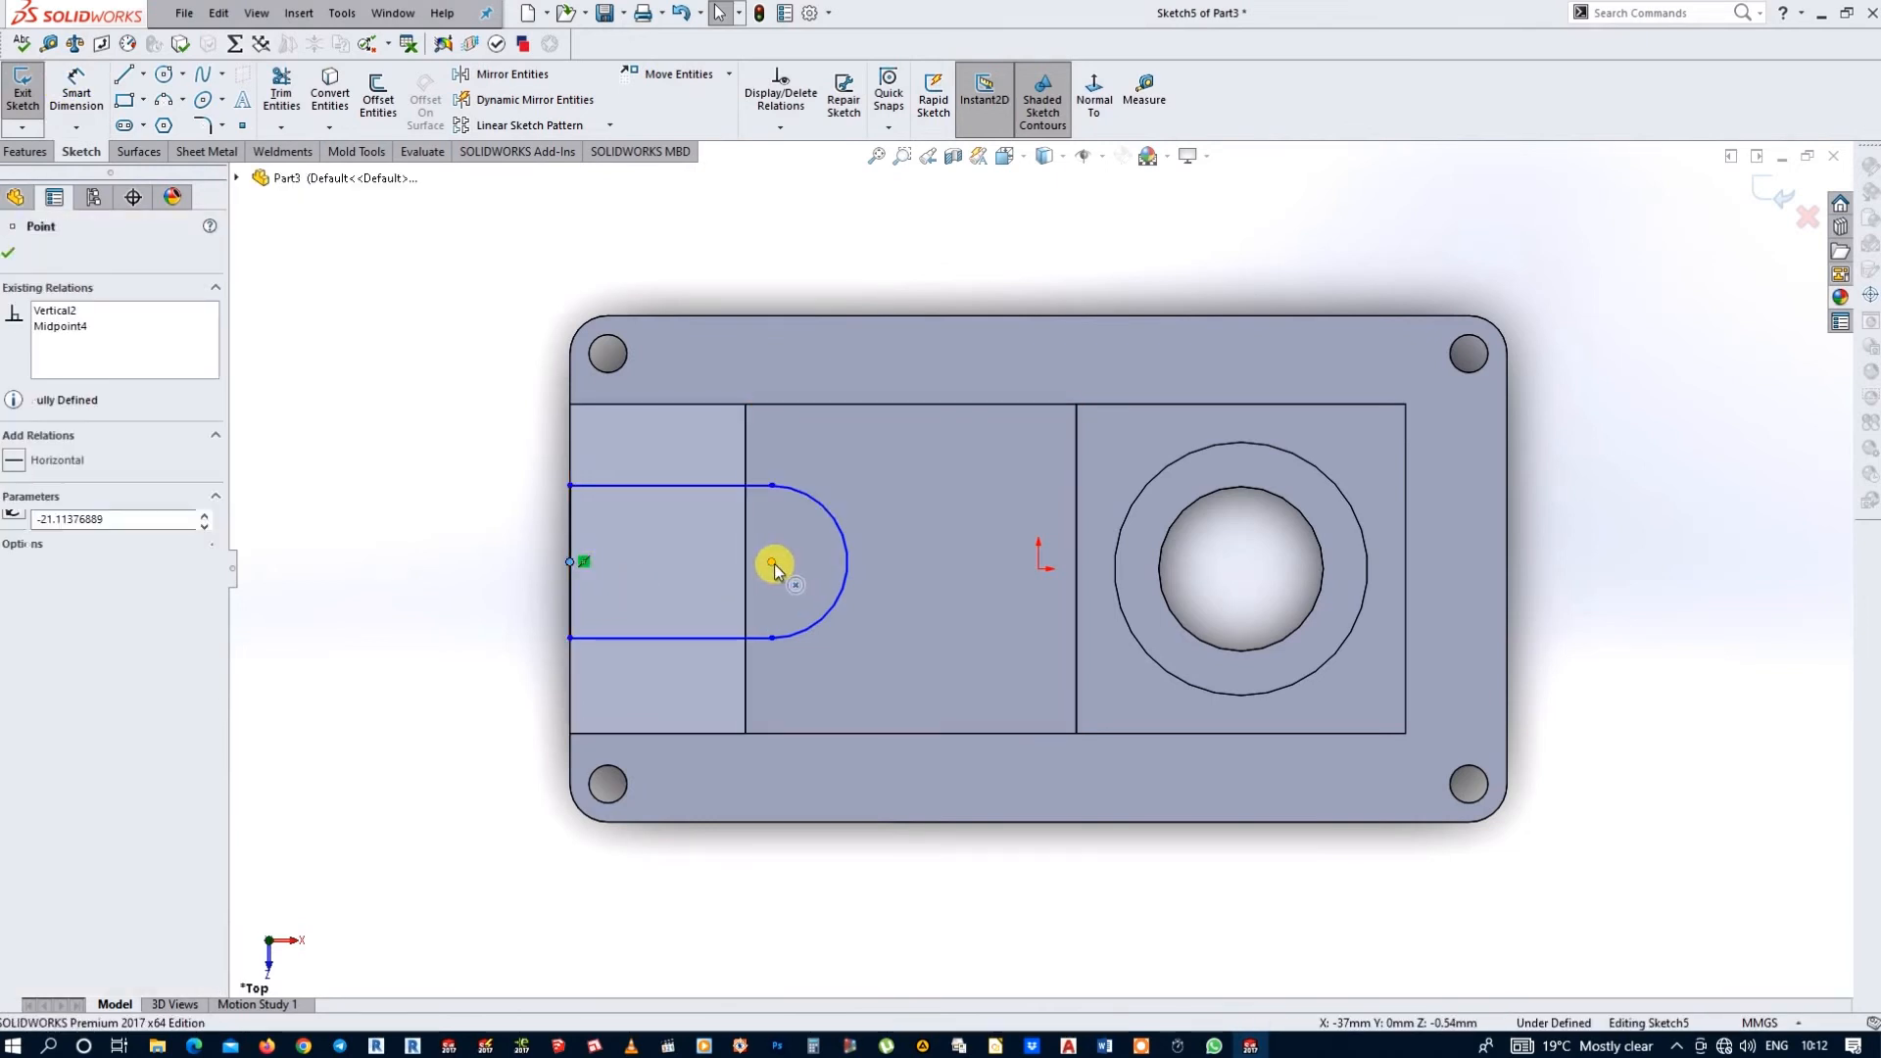
pyautogui.keyDown('ctrl'); pyautogui.click(1039, 569); pyautogui.keyUp('ctrl')
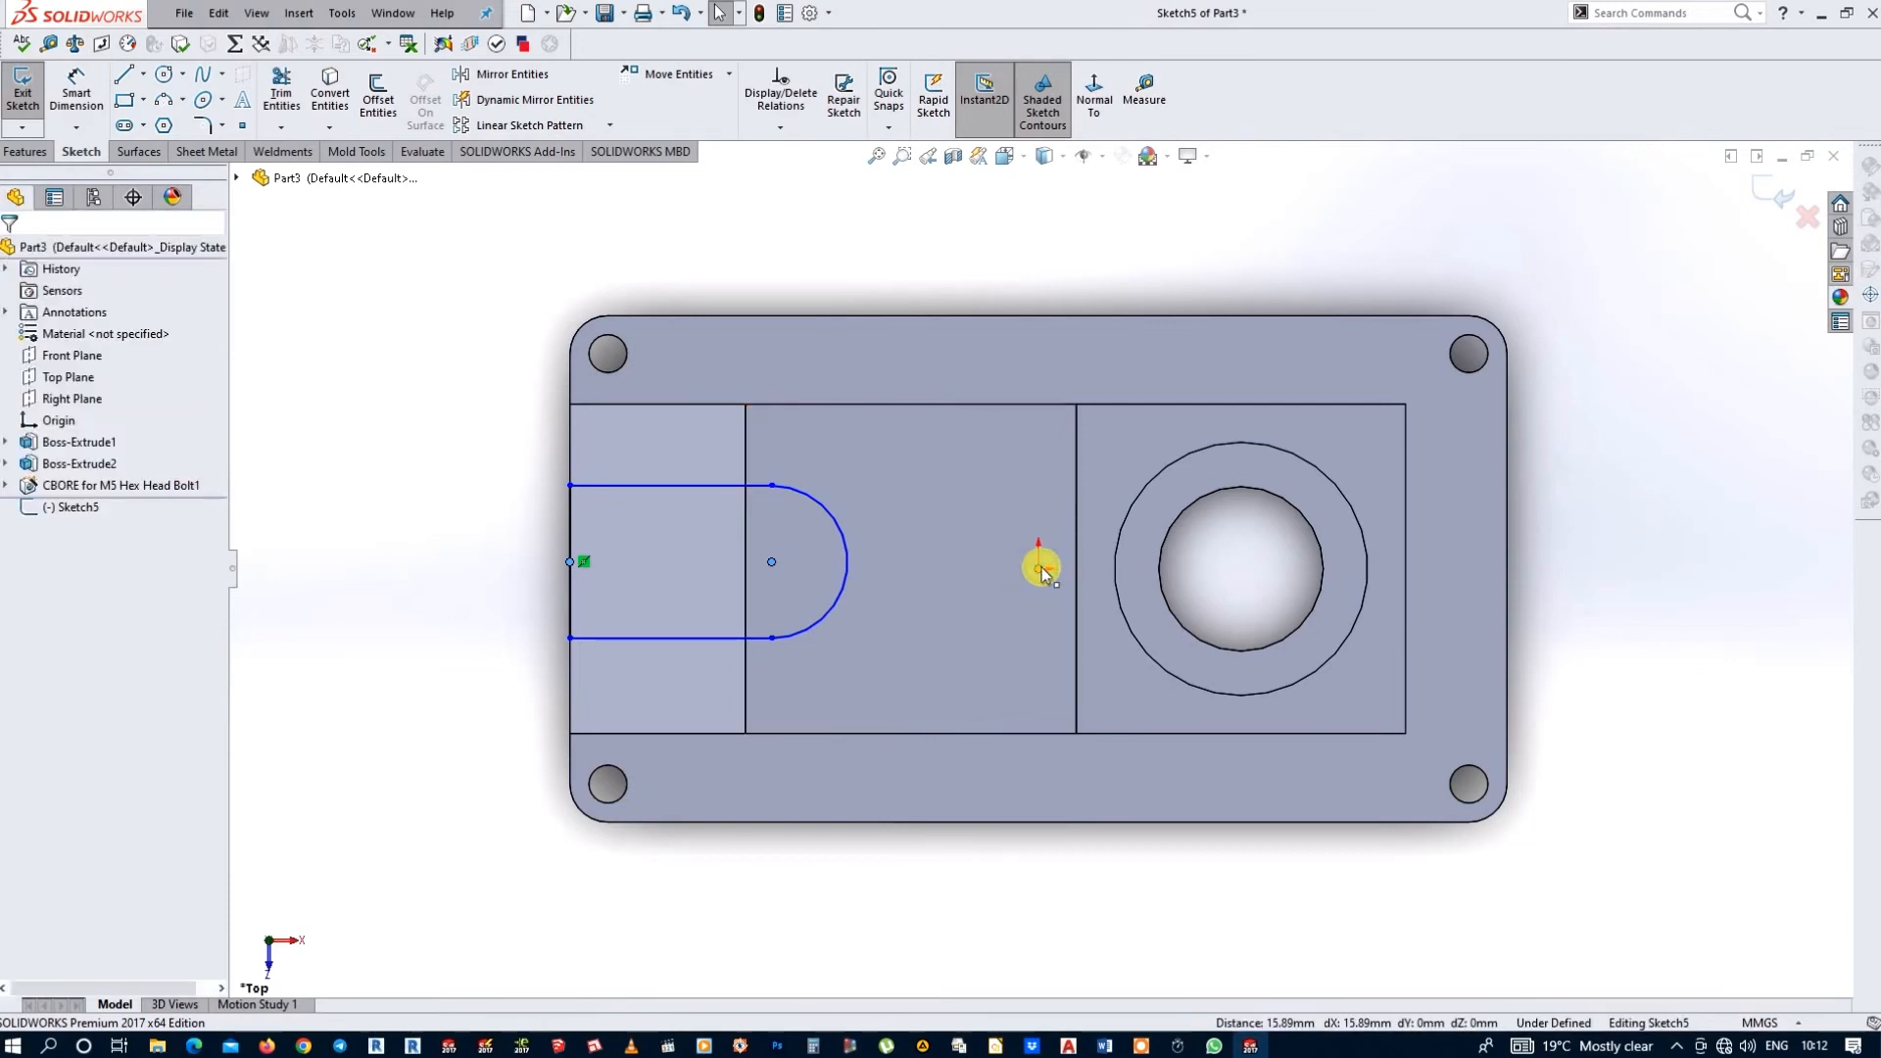
pyautogui.click(1097, 481)
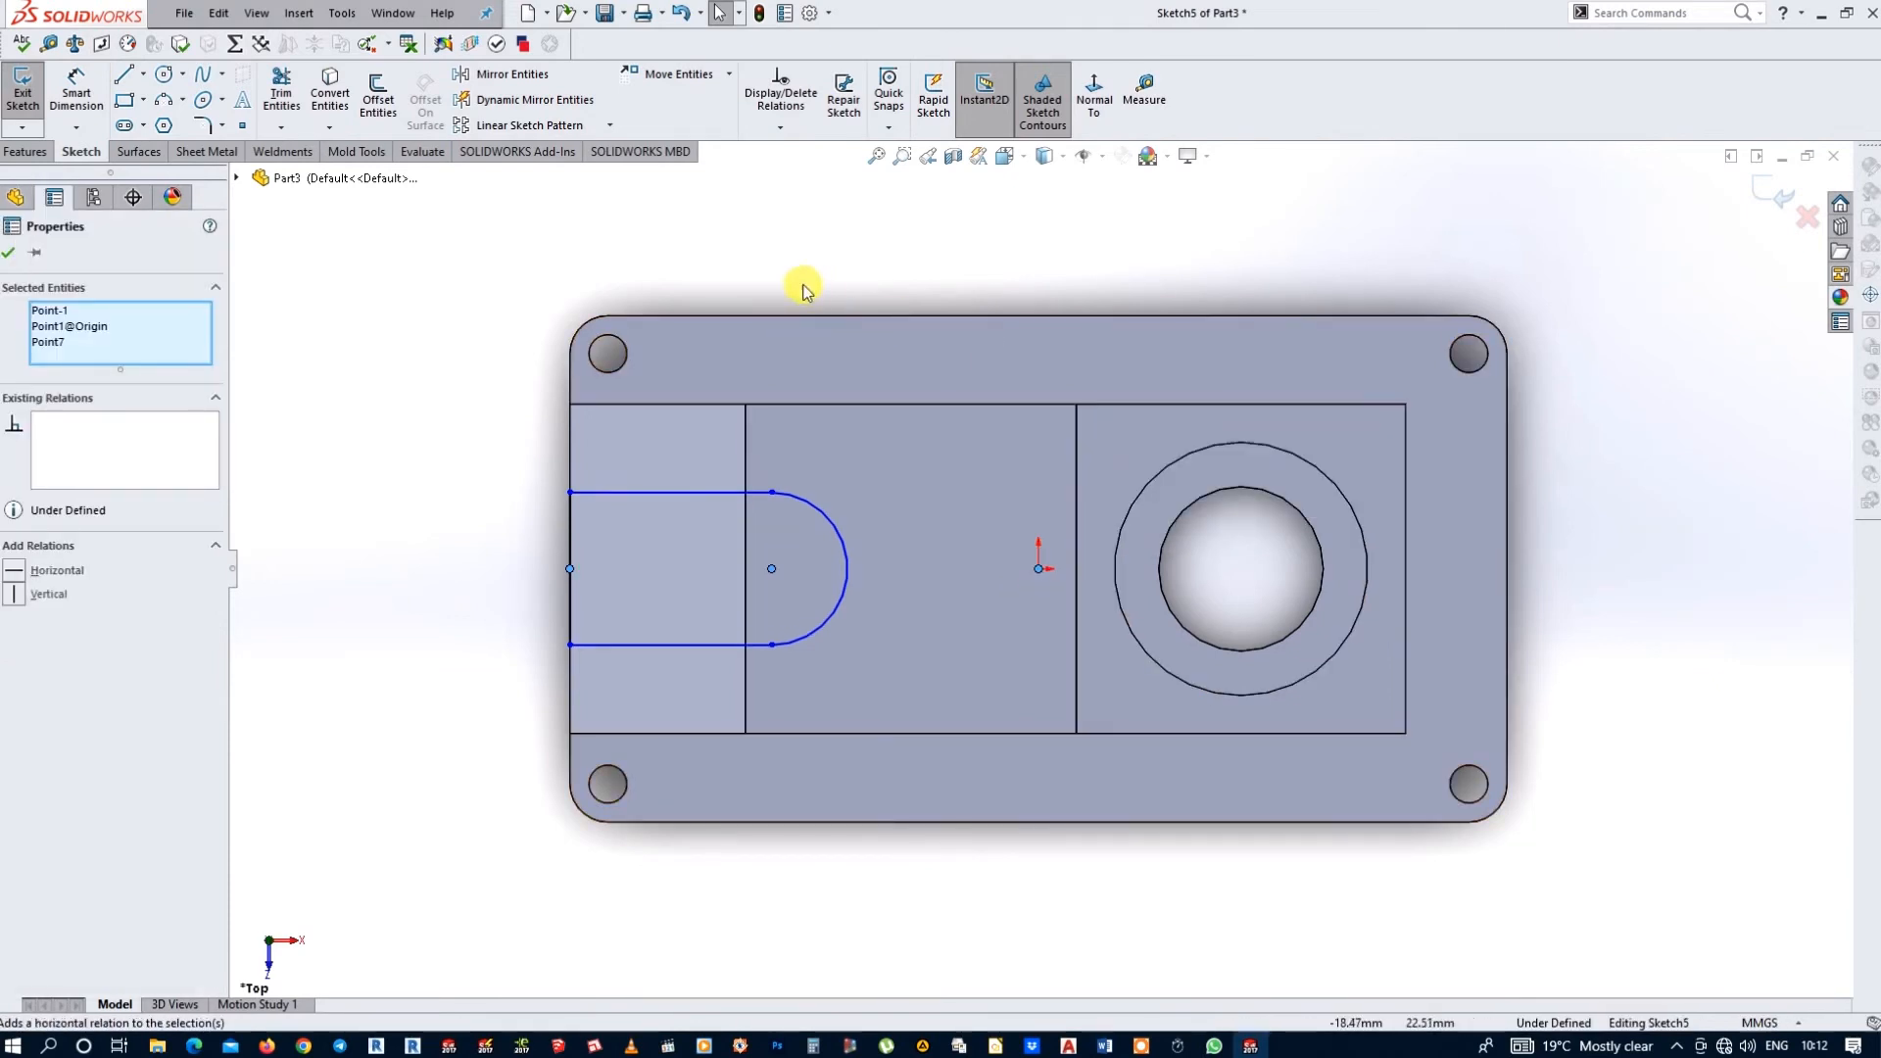
# - Dimension the slot's end arc with a radius of 5 mm
pyautogui.click(70, 103)
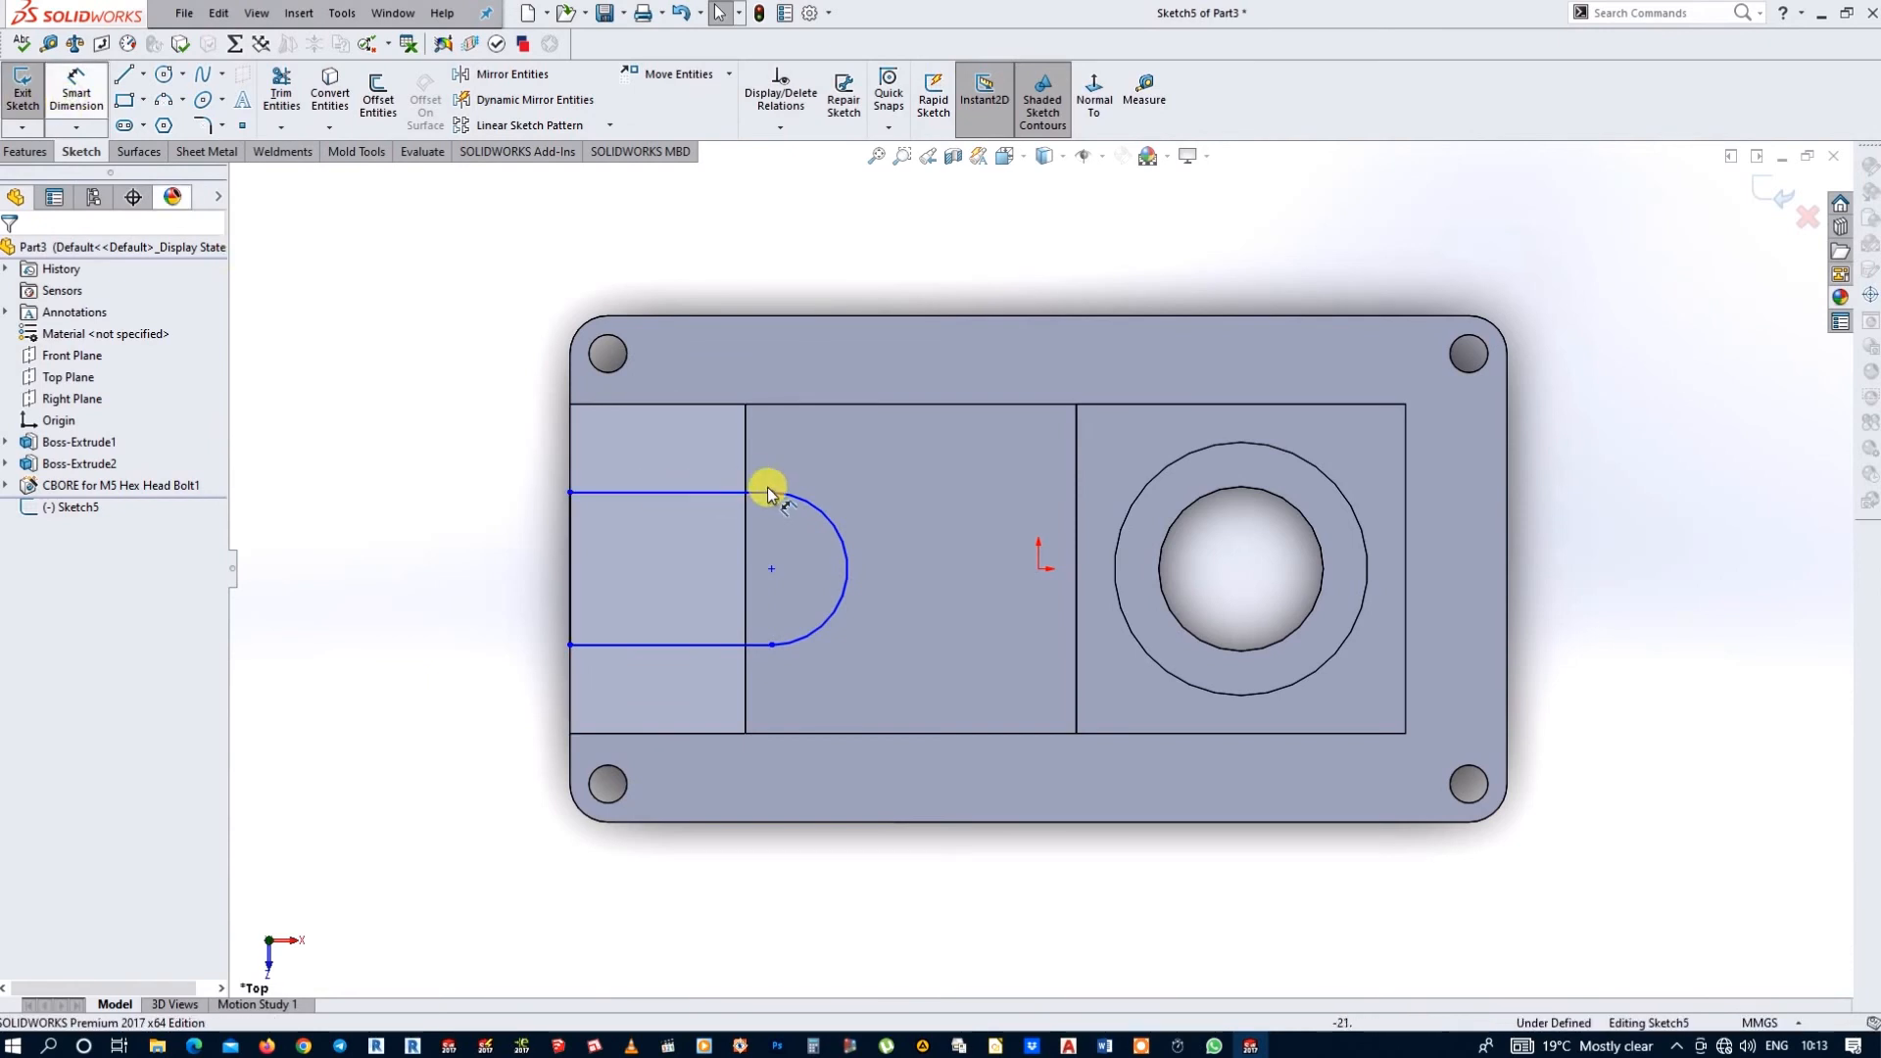
pyautogui.click(848, 508)
pyautogui.click(862, 493)
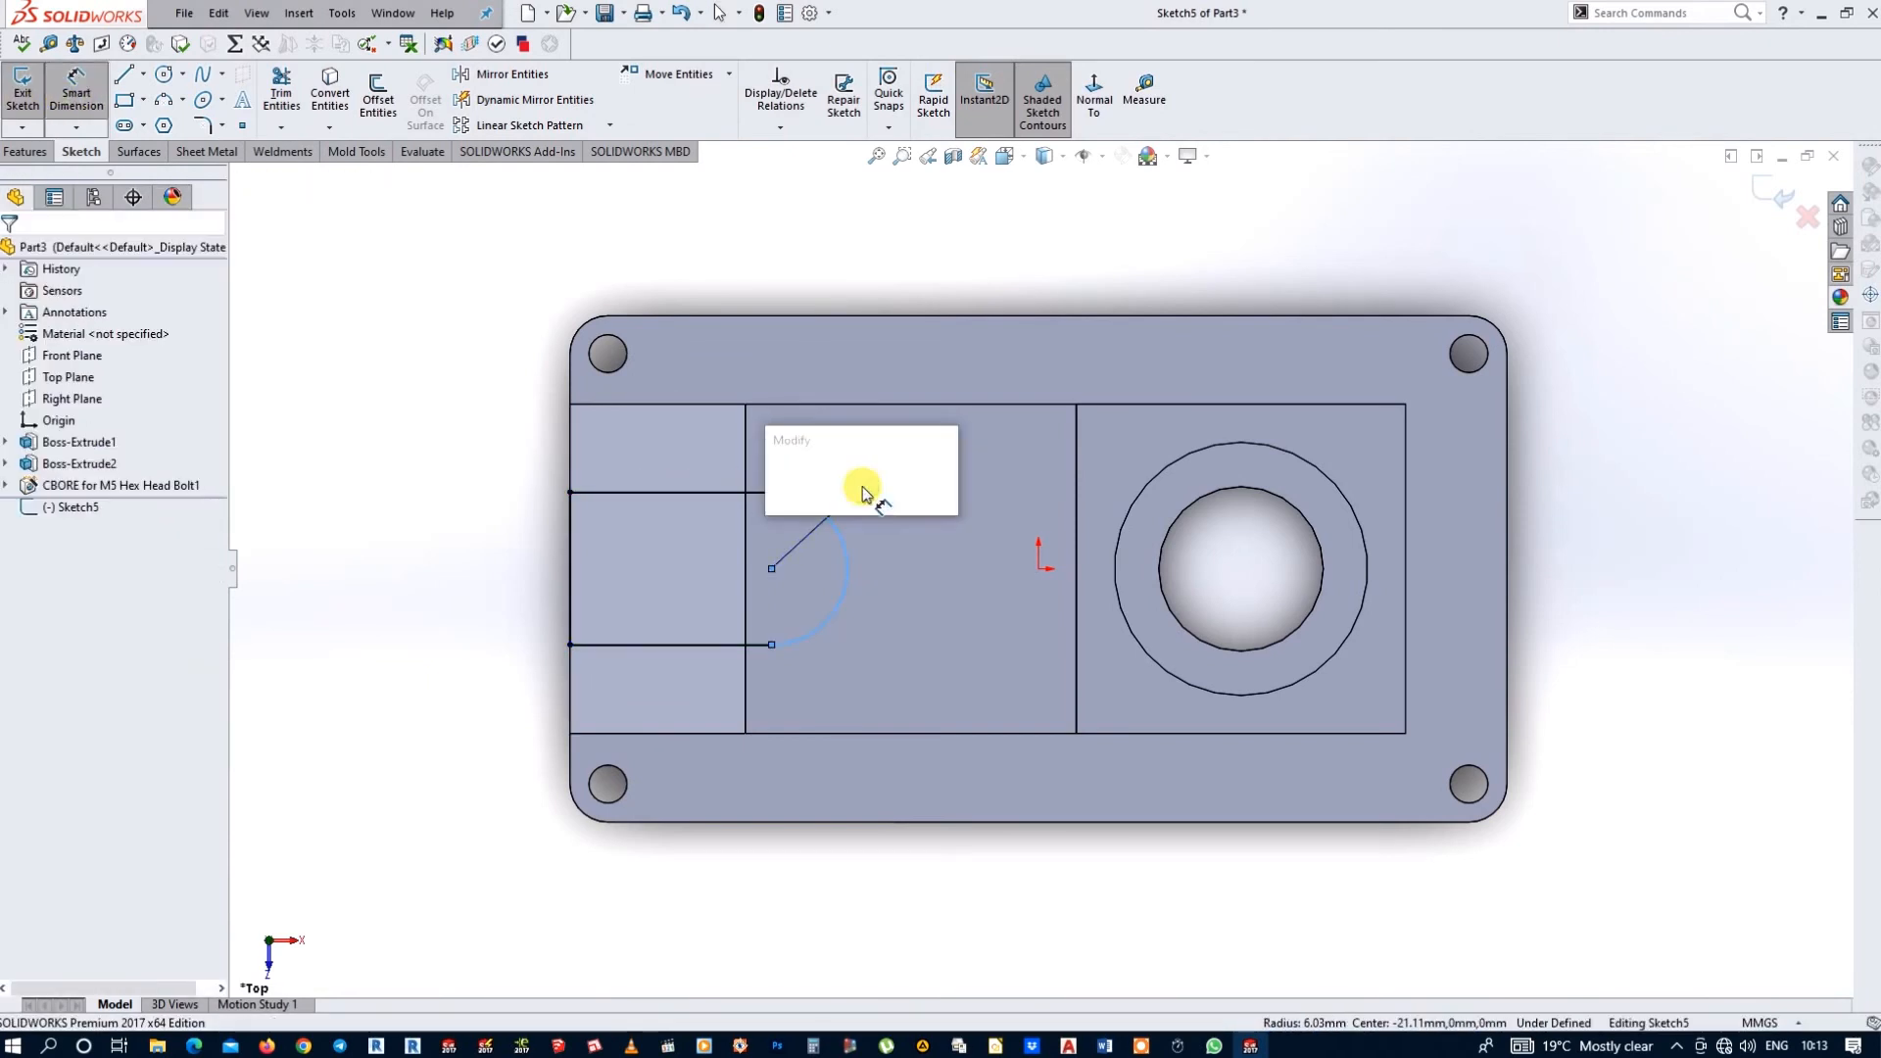
pyautogui.write('5.00mm')
pyautogui.press('Return')
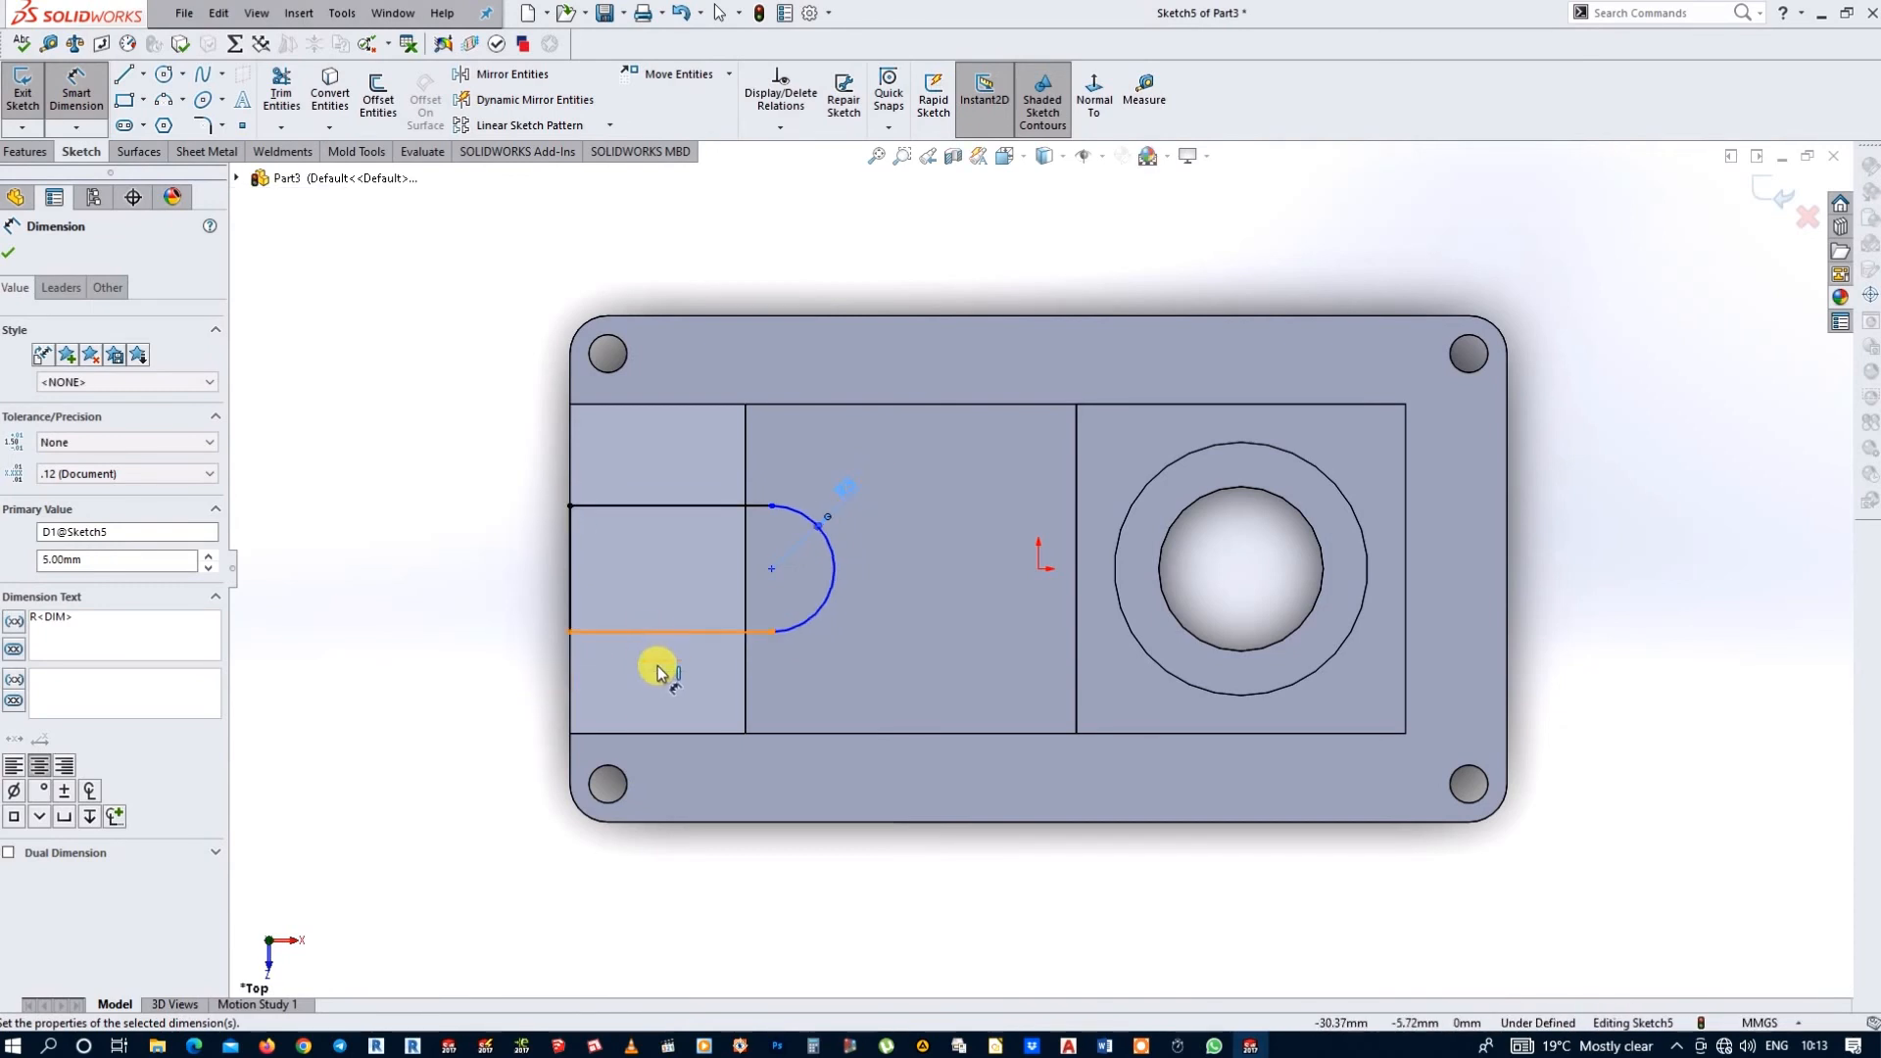
# - Dimension the horizontal distance from the nearby corner hole's centre to the slot's arc centre as 12 mm and finish the sketch
pyautogui.click(625, 776)
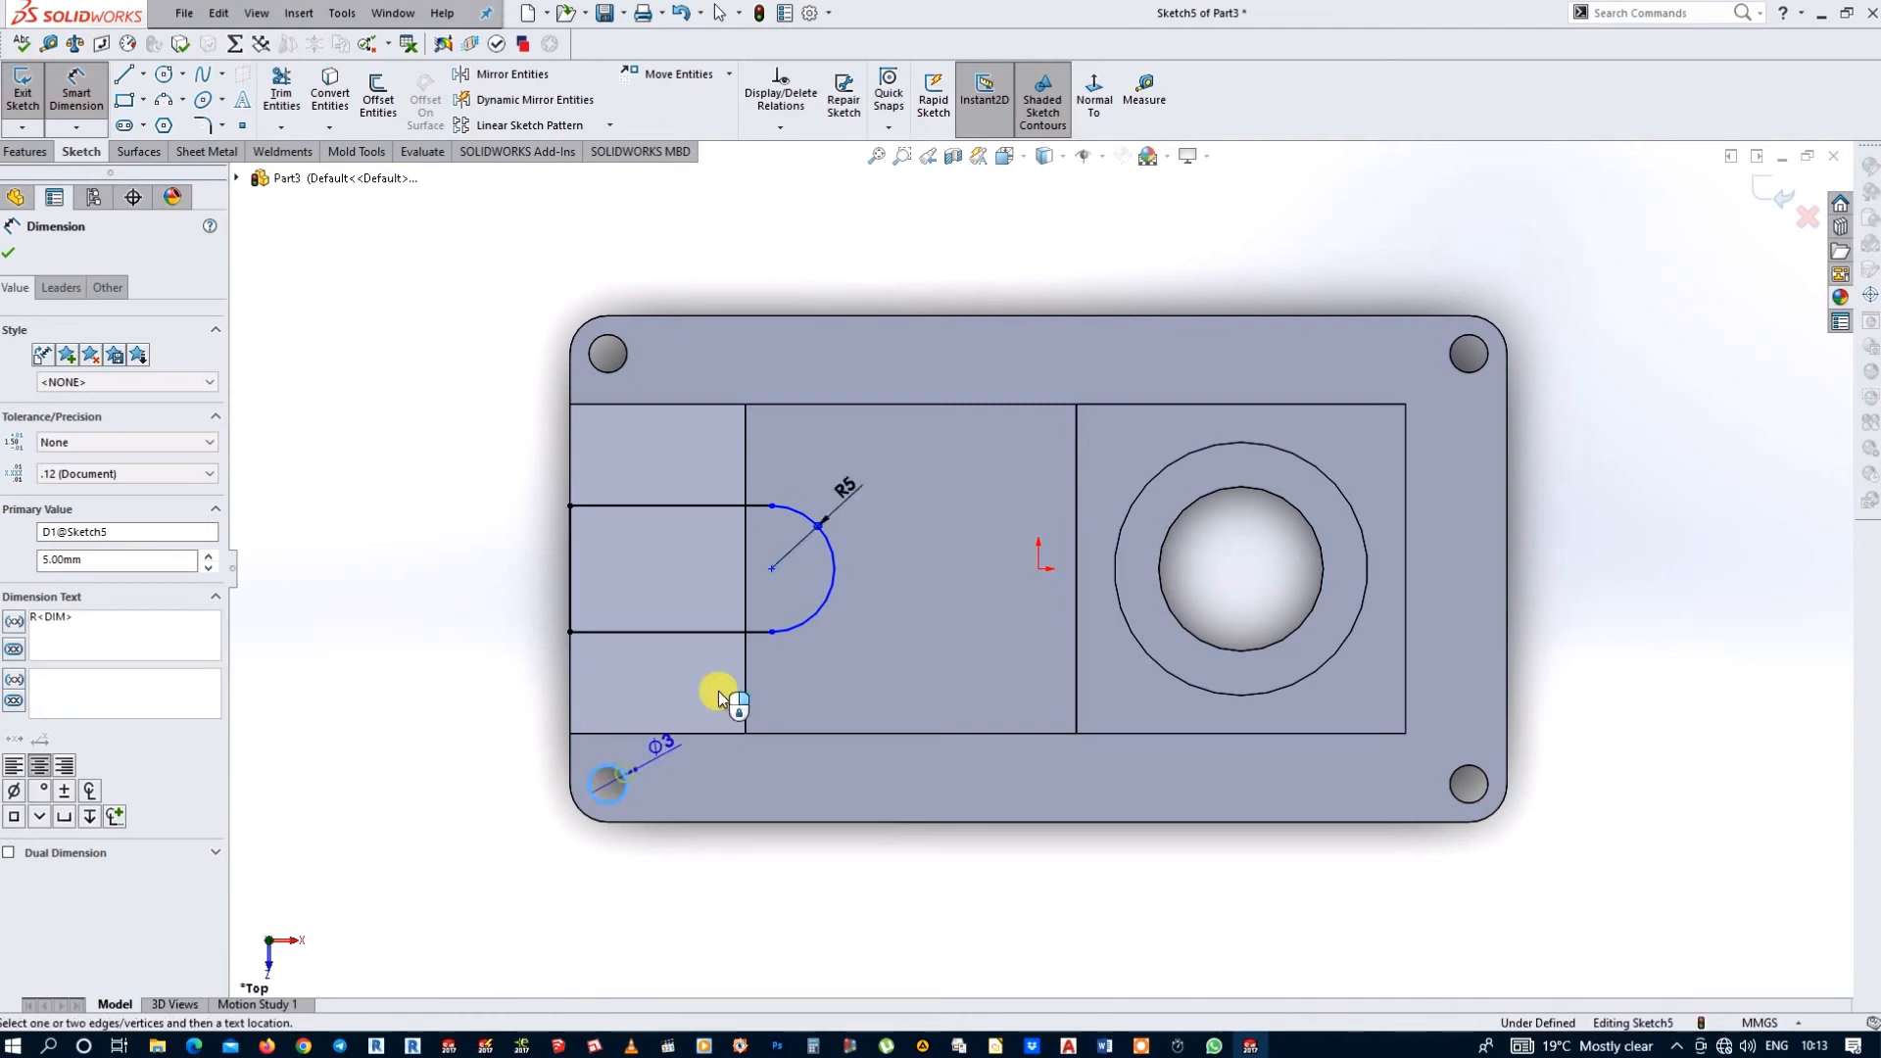
pyautogui.click(772, 570)
pyautogui.click(704, 914)
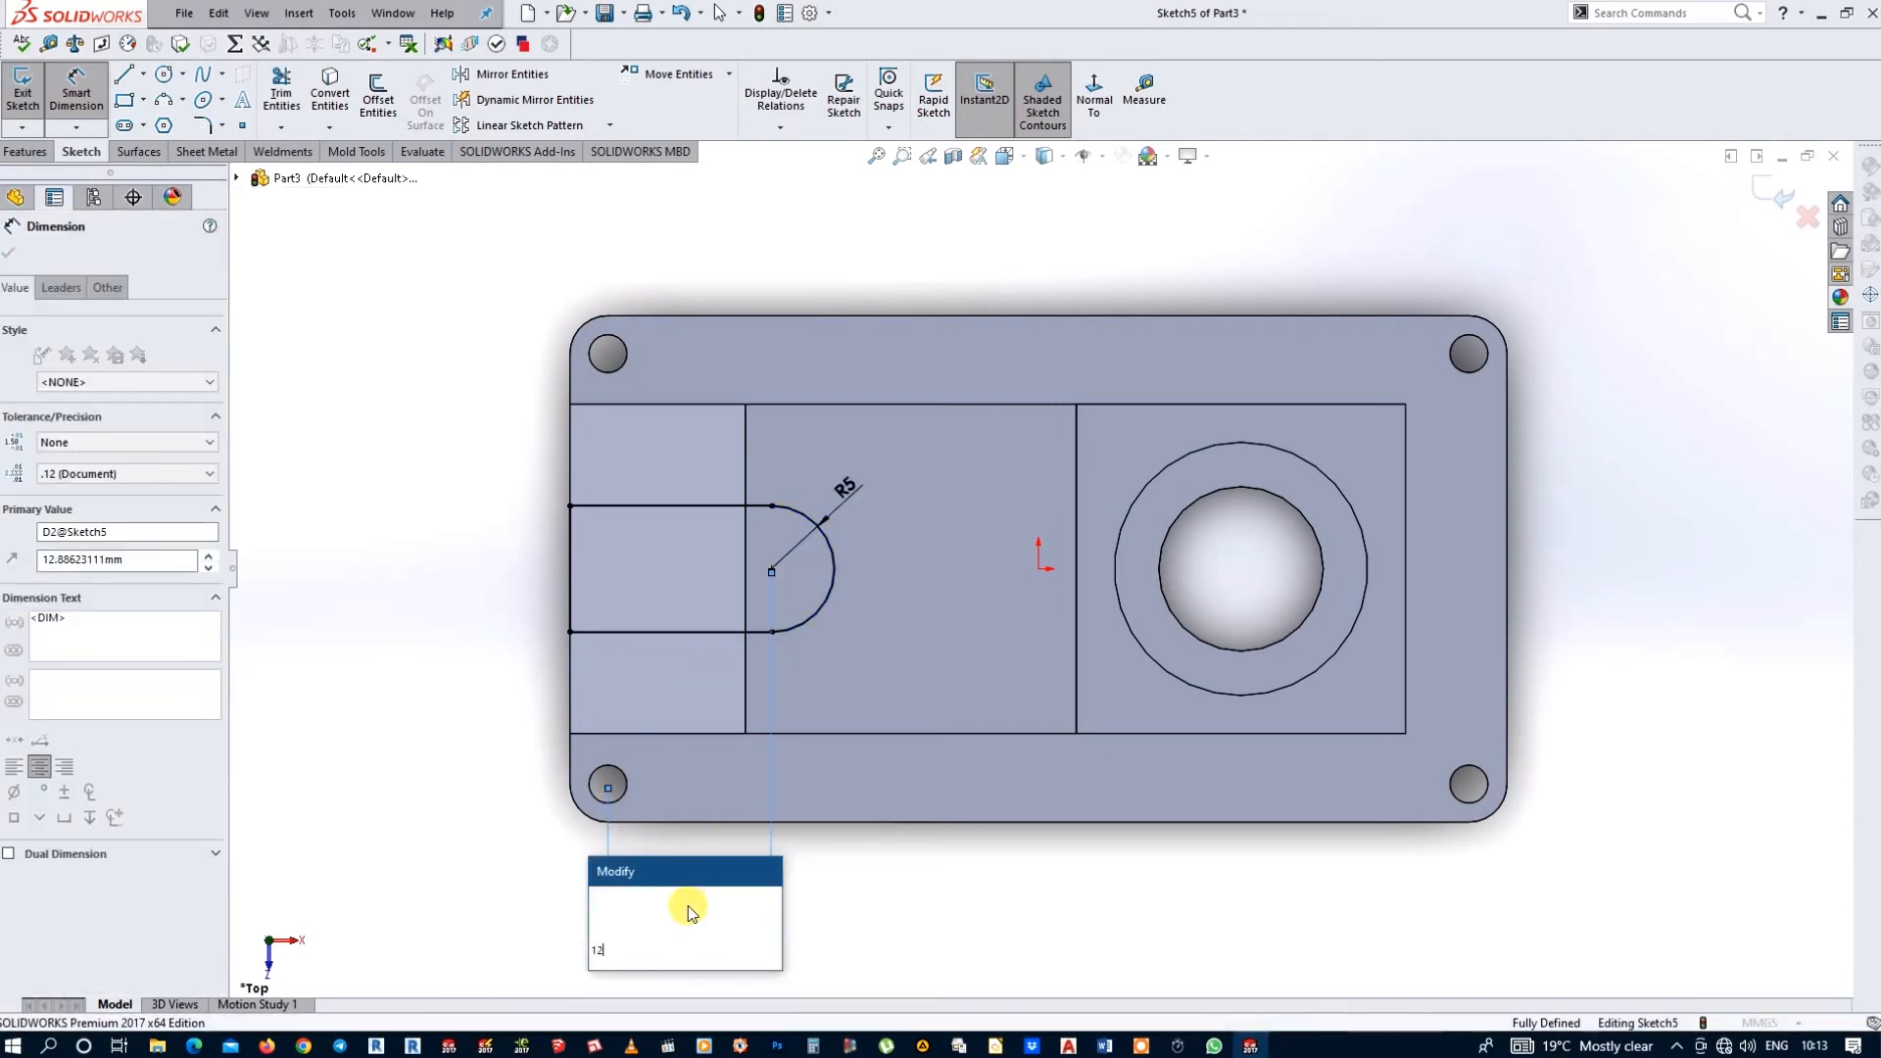
pyautogui.press('Return')
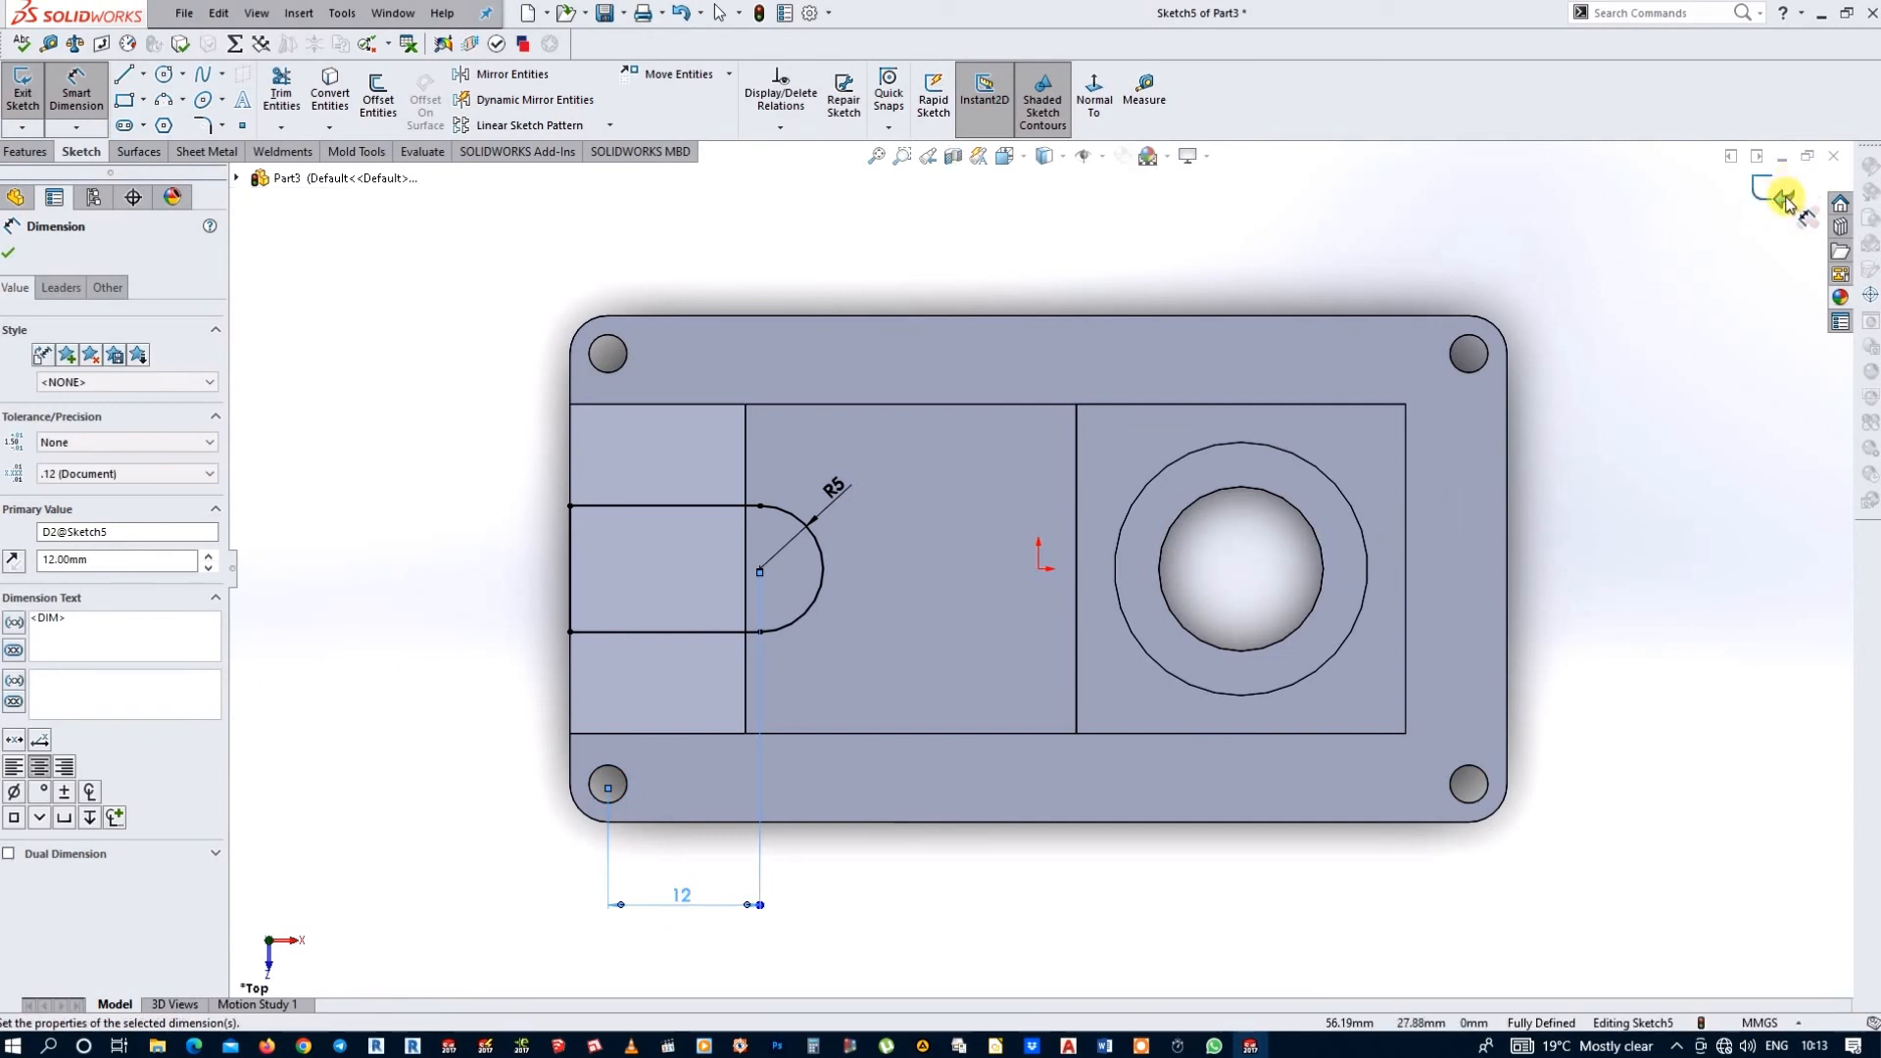
pyautogui.click(1785, 200)
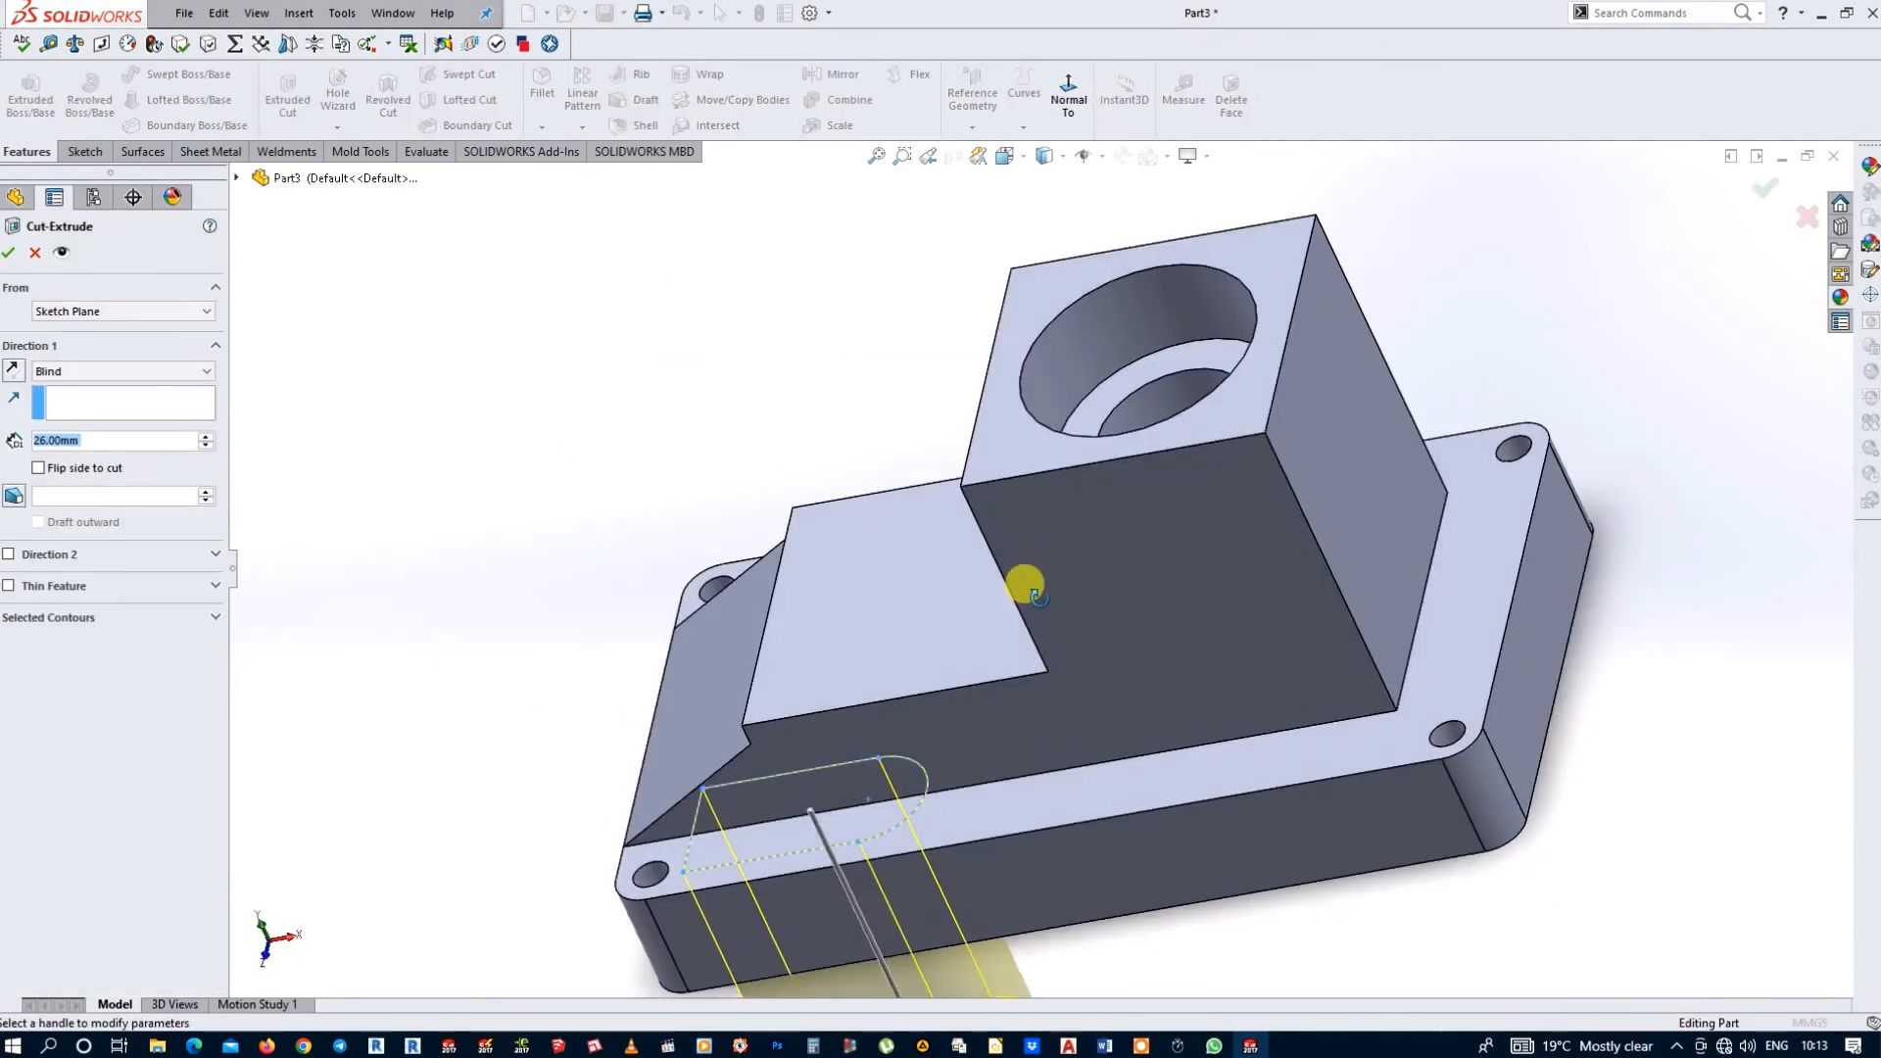
# - Cut the slot profile with an extruded cut set to Up To Surface, ending at the tall block's top face
pyautogui.click(176, 370)
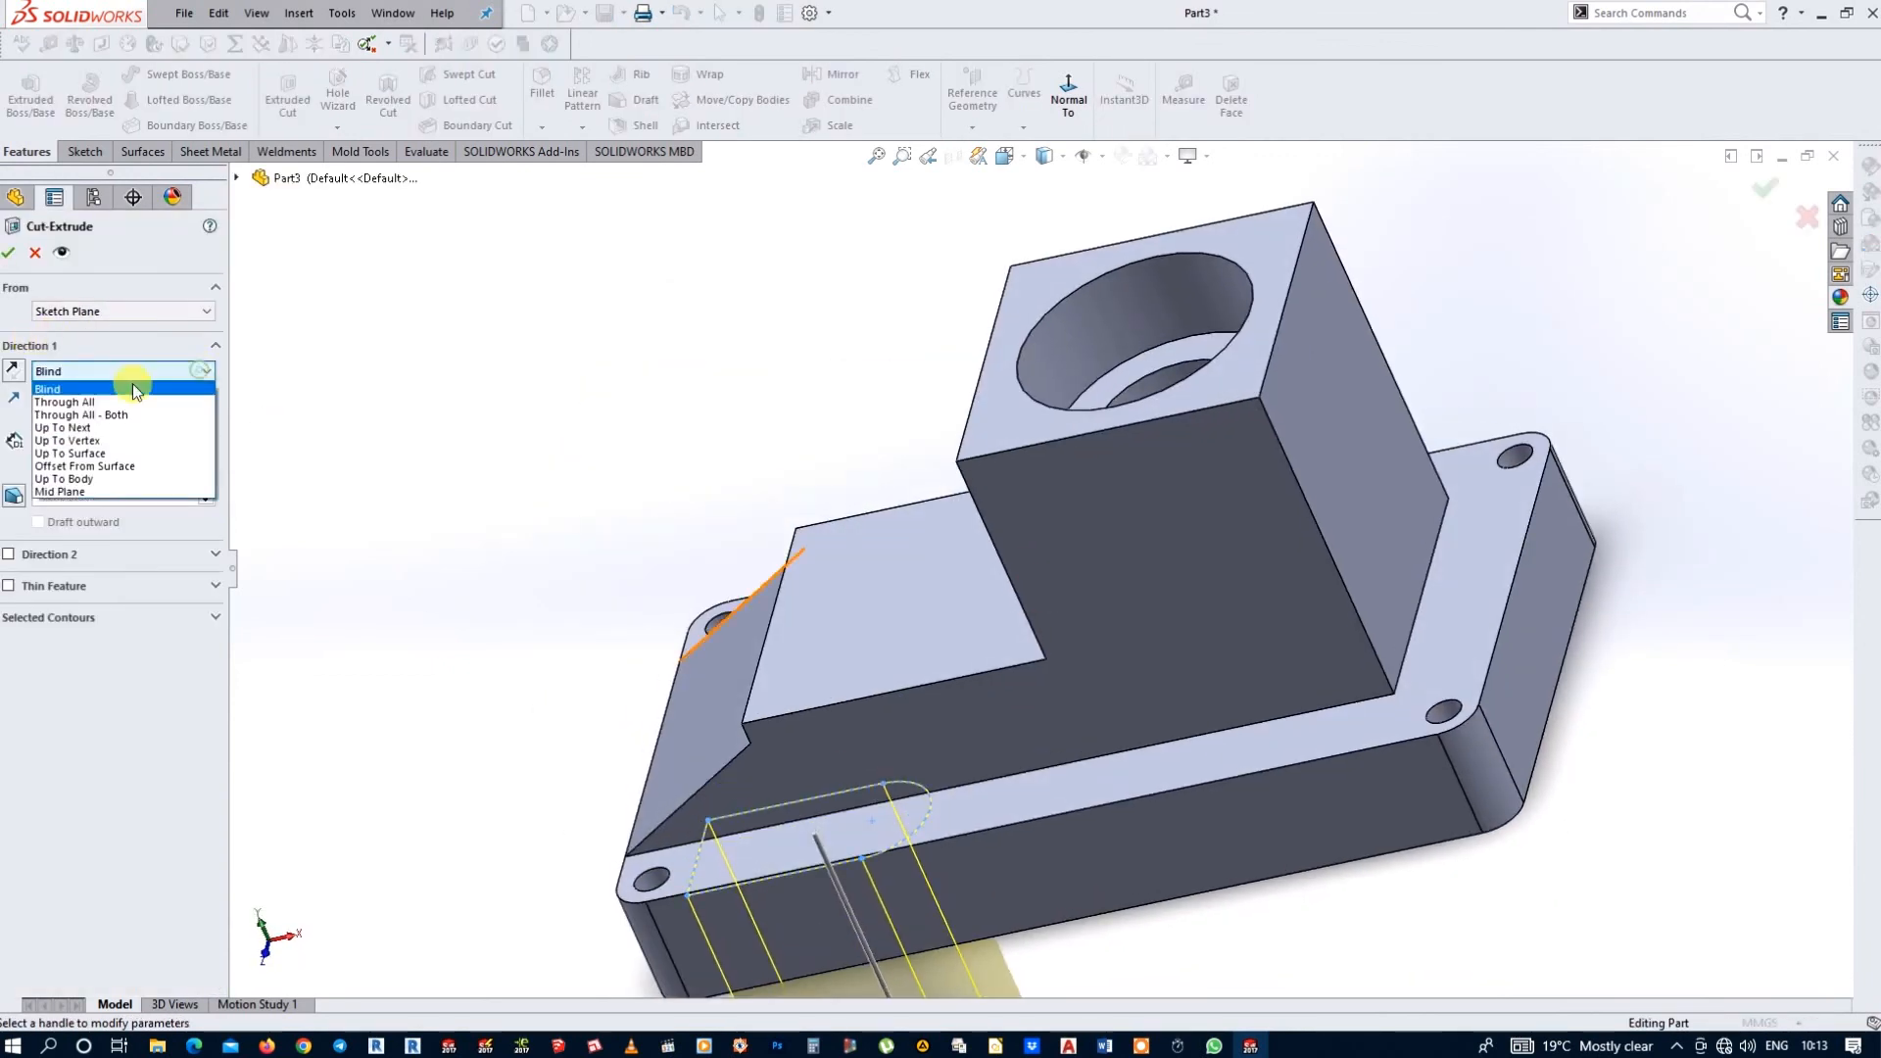
pyautogui.click(98, 454)
pyautogui.click(994, 301)
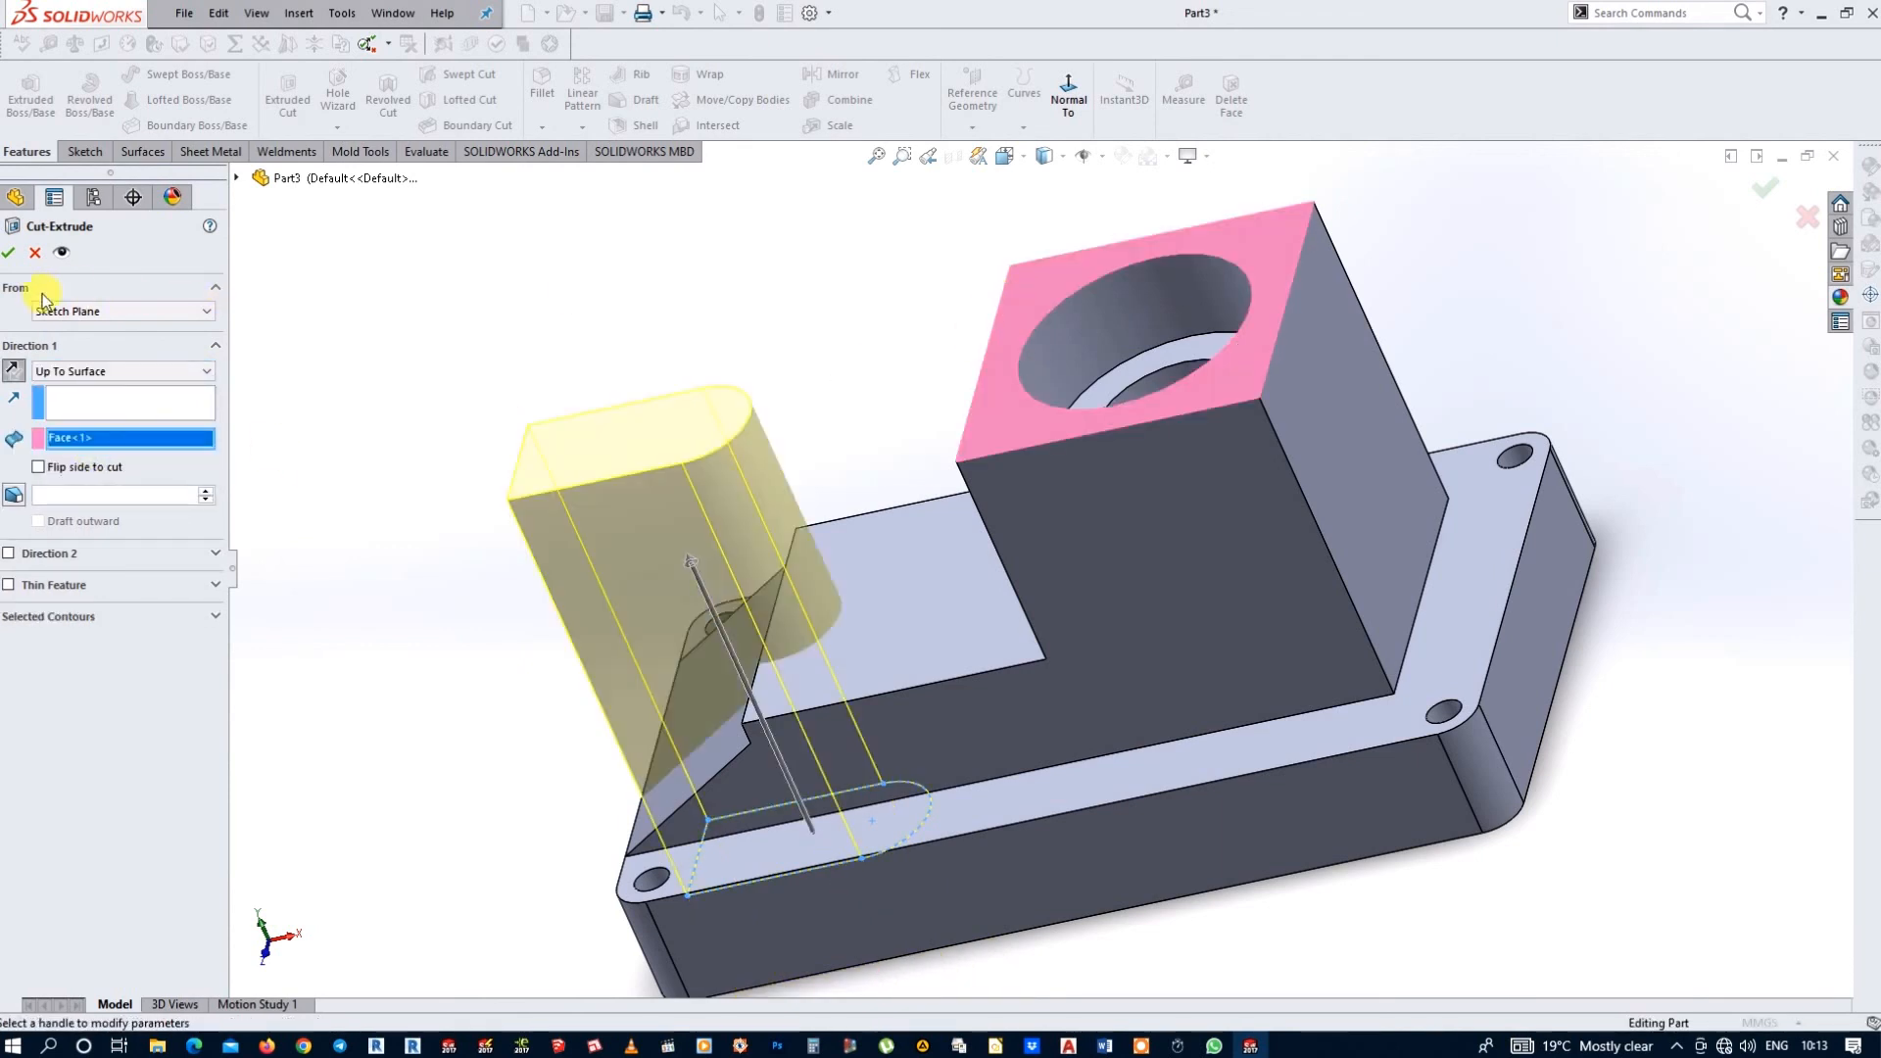
pyautogui.click(12, 253)
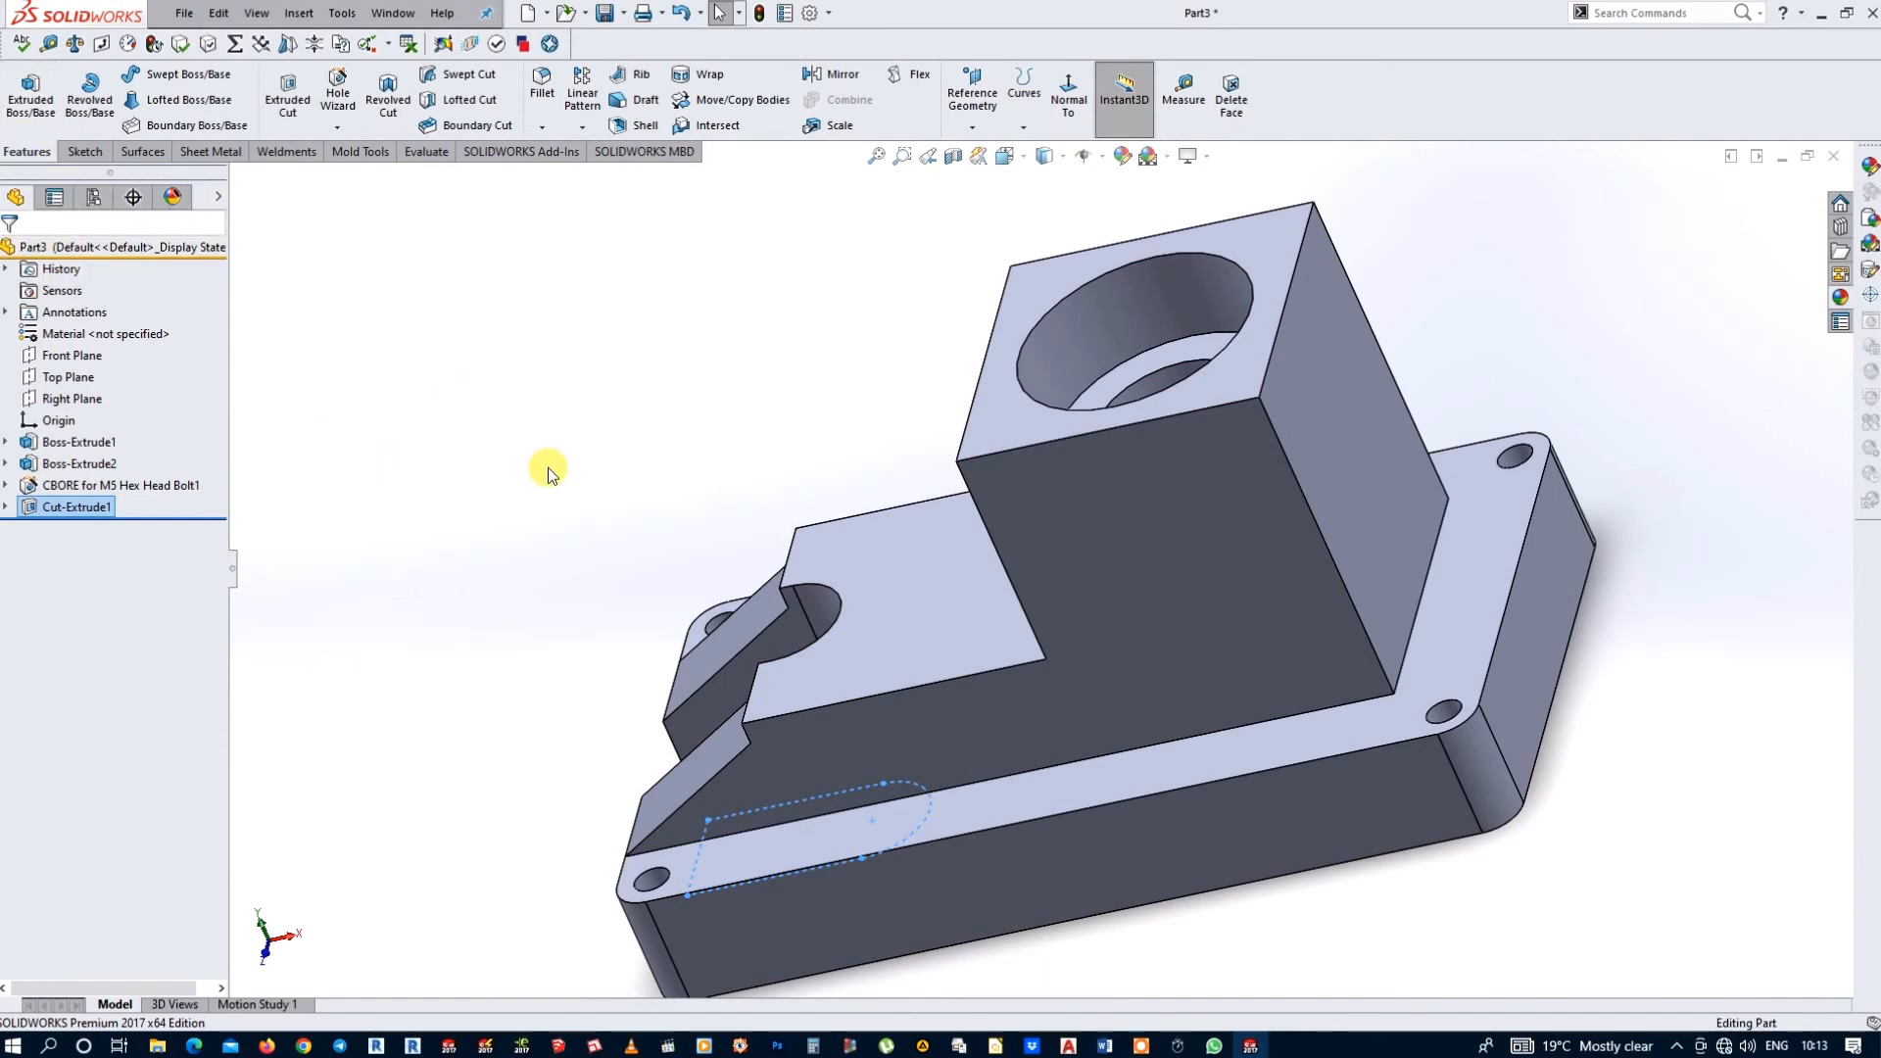
# - Chamfer the counterbored hole's top edge on the tall block with a 2 mm distance and a 45° angle
pyautogui.moveTo(617, 477); pyautogui.dragTo(657, 481, button='middle')
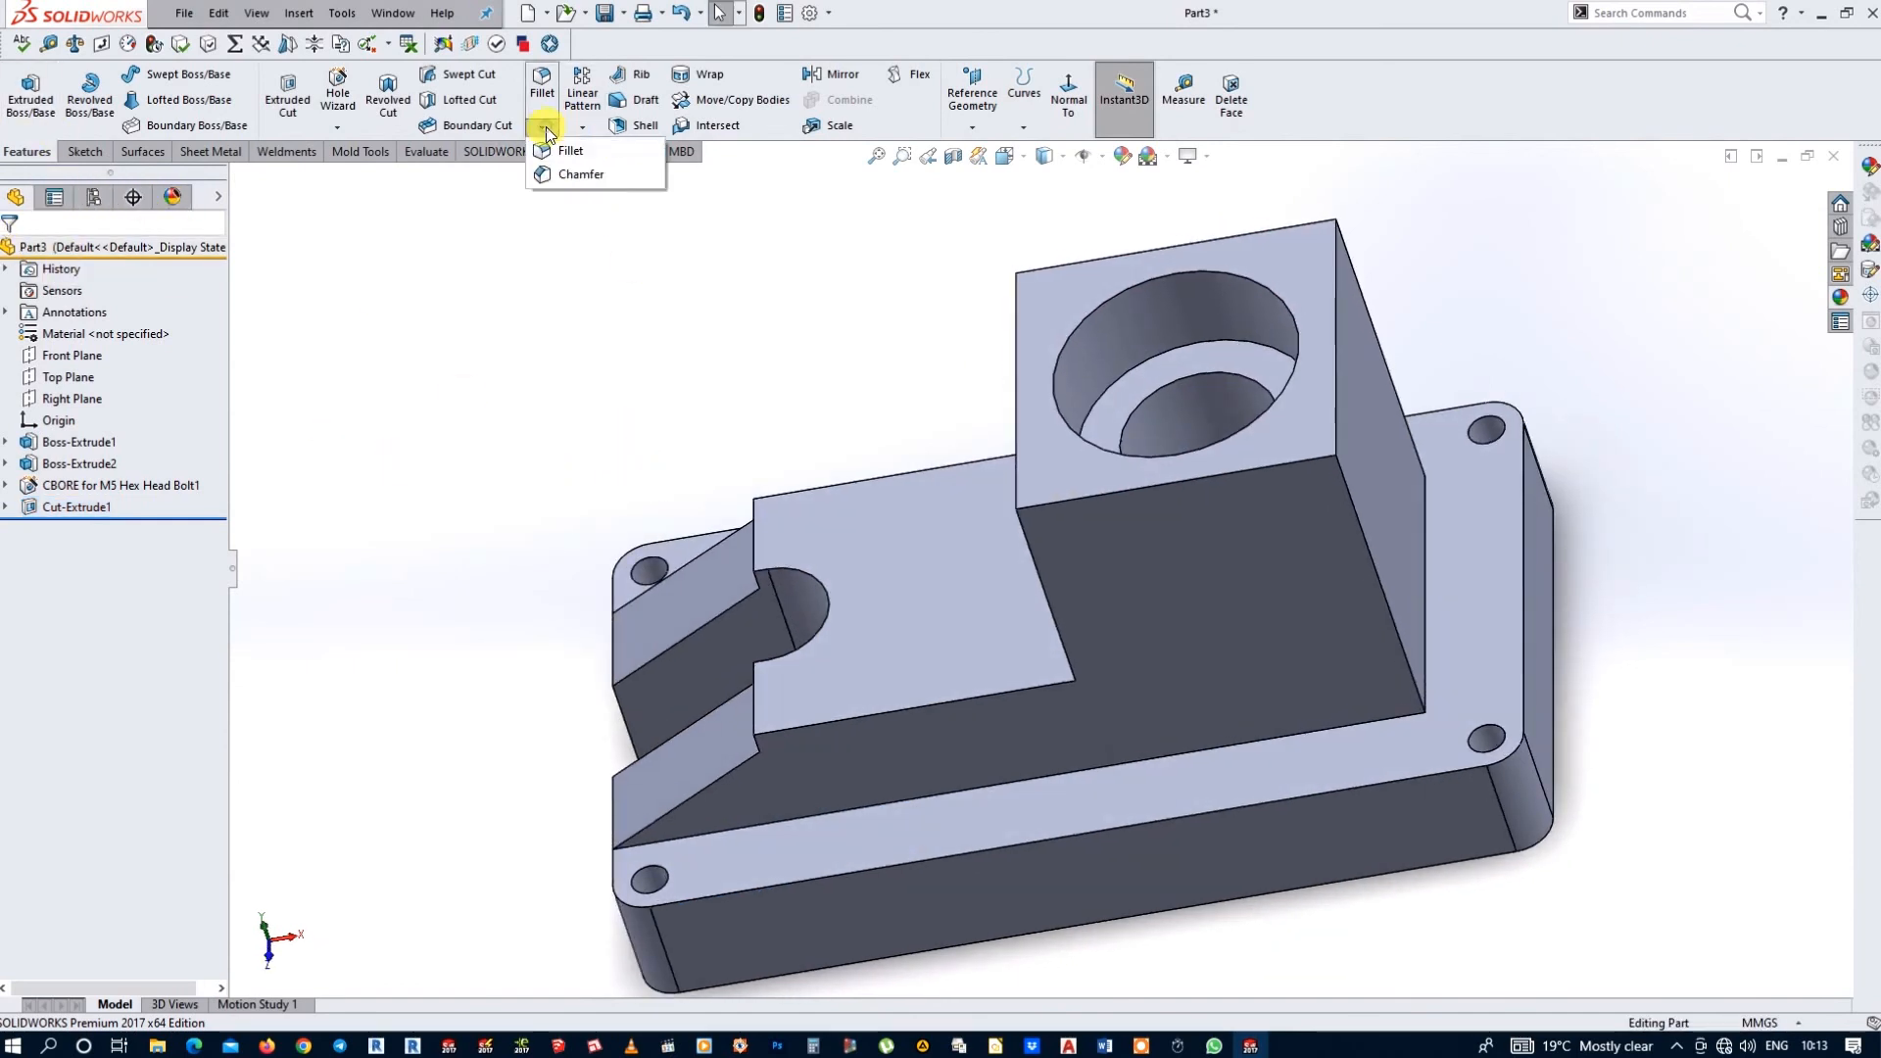
pyautogui.click(574, 179)
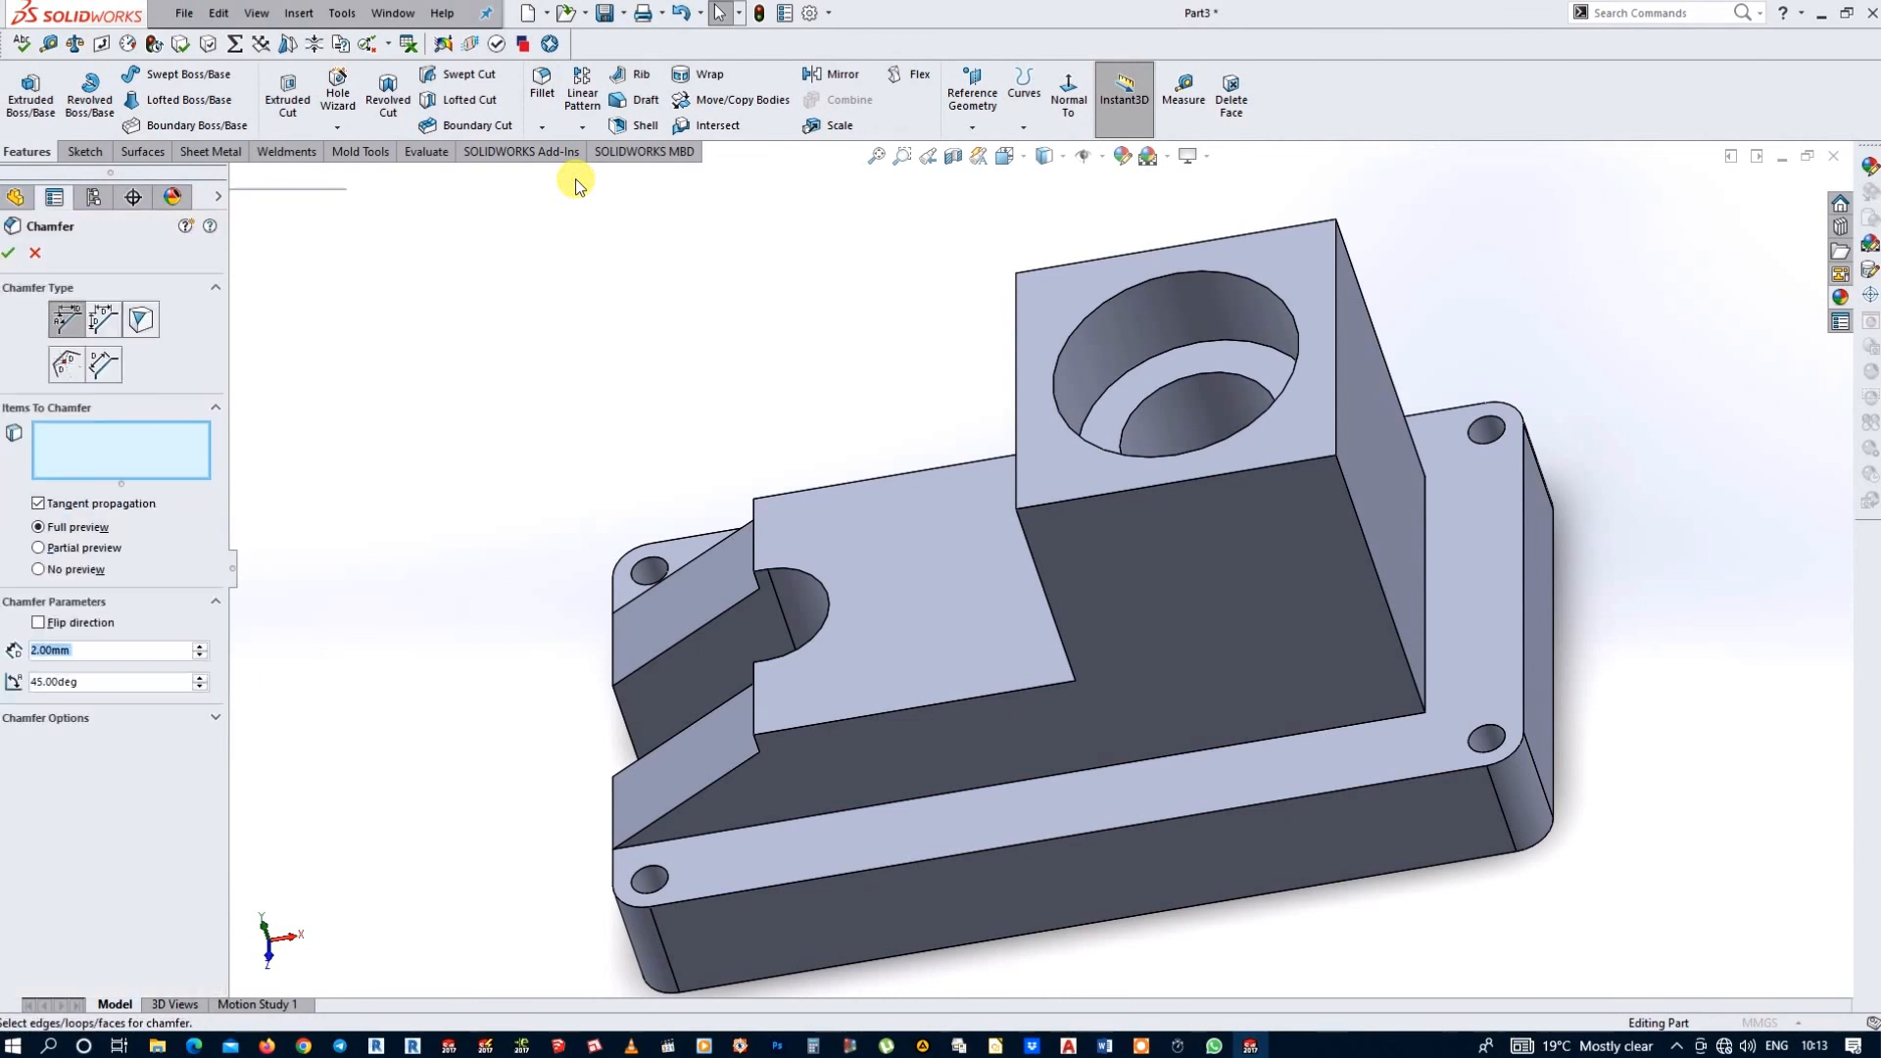
pyautogui.write('2')
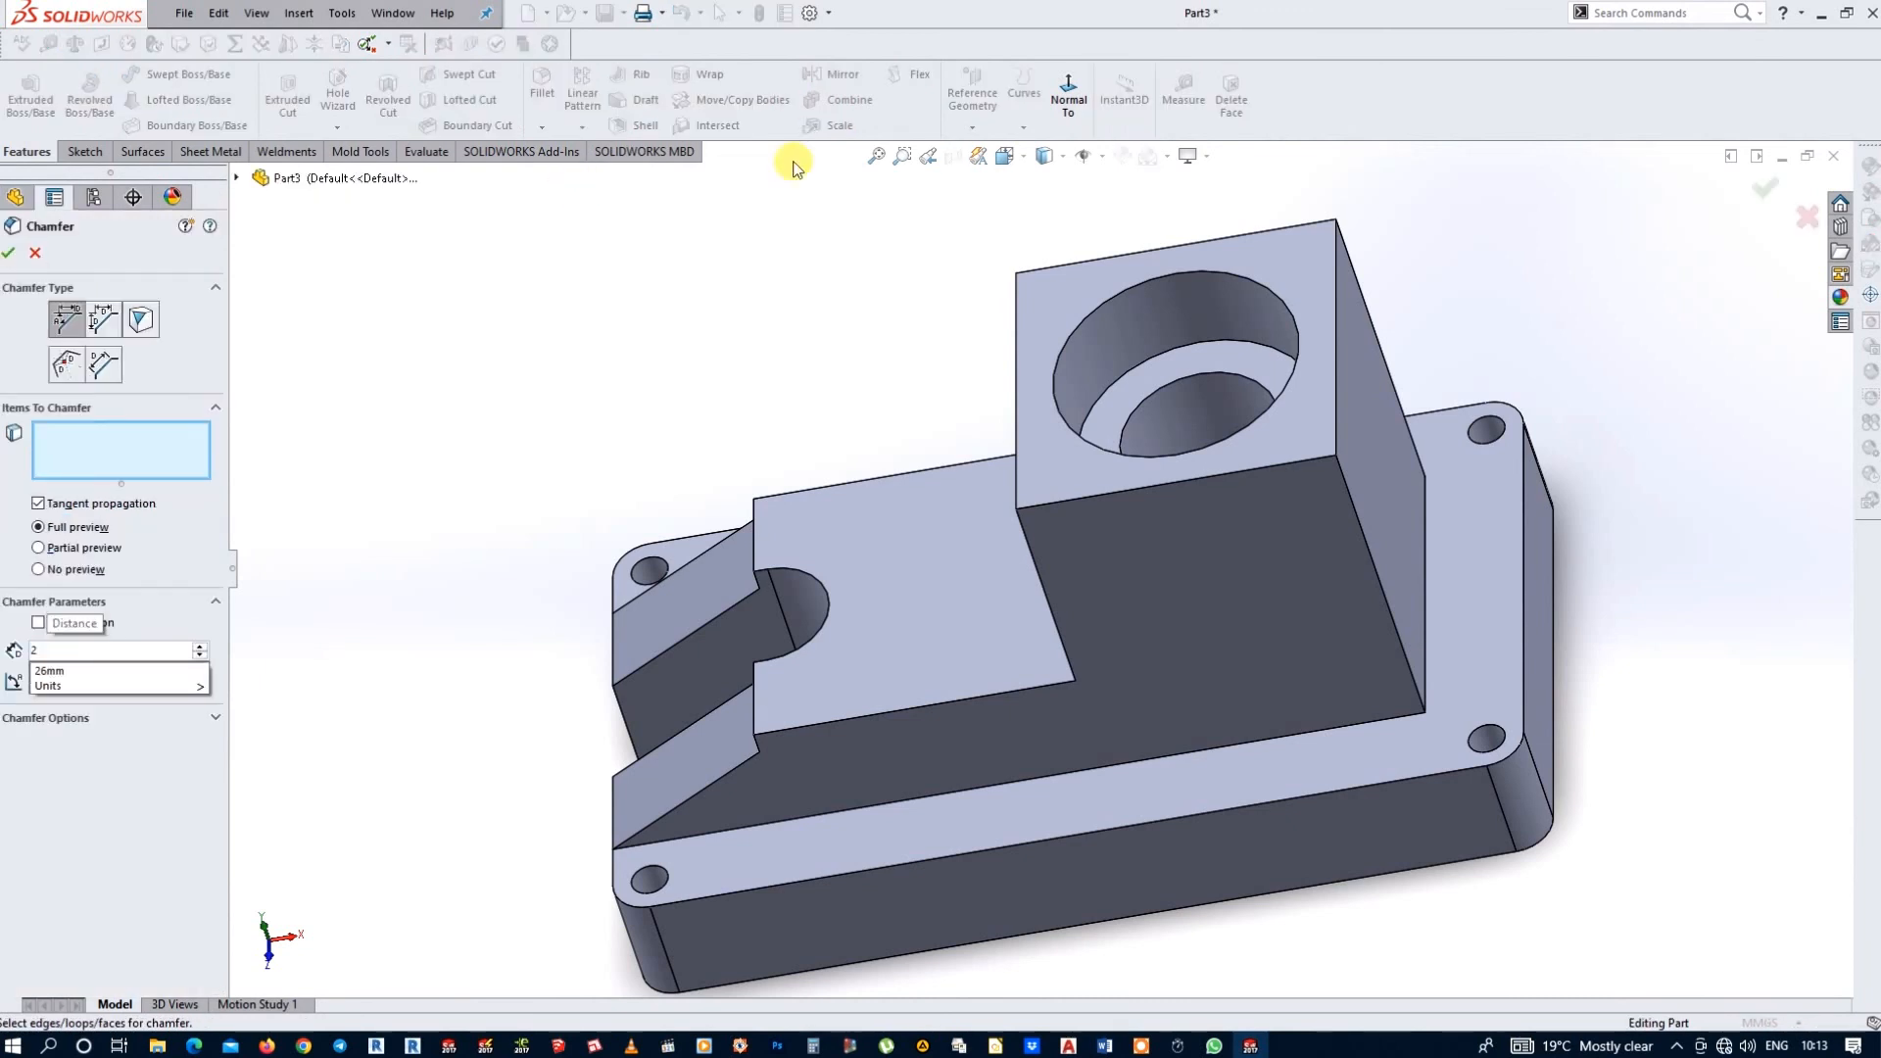
pyautogui.click(1084, 320)
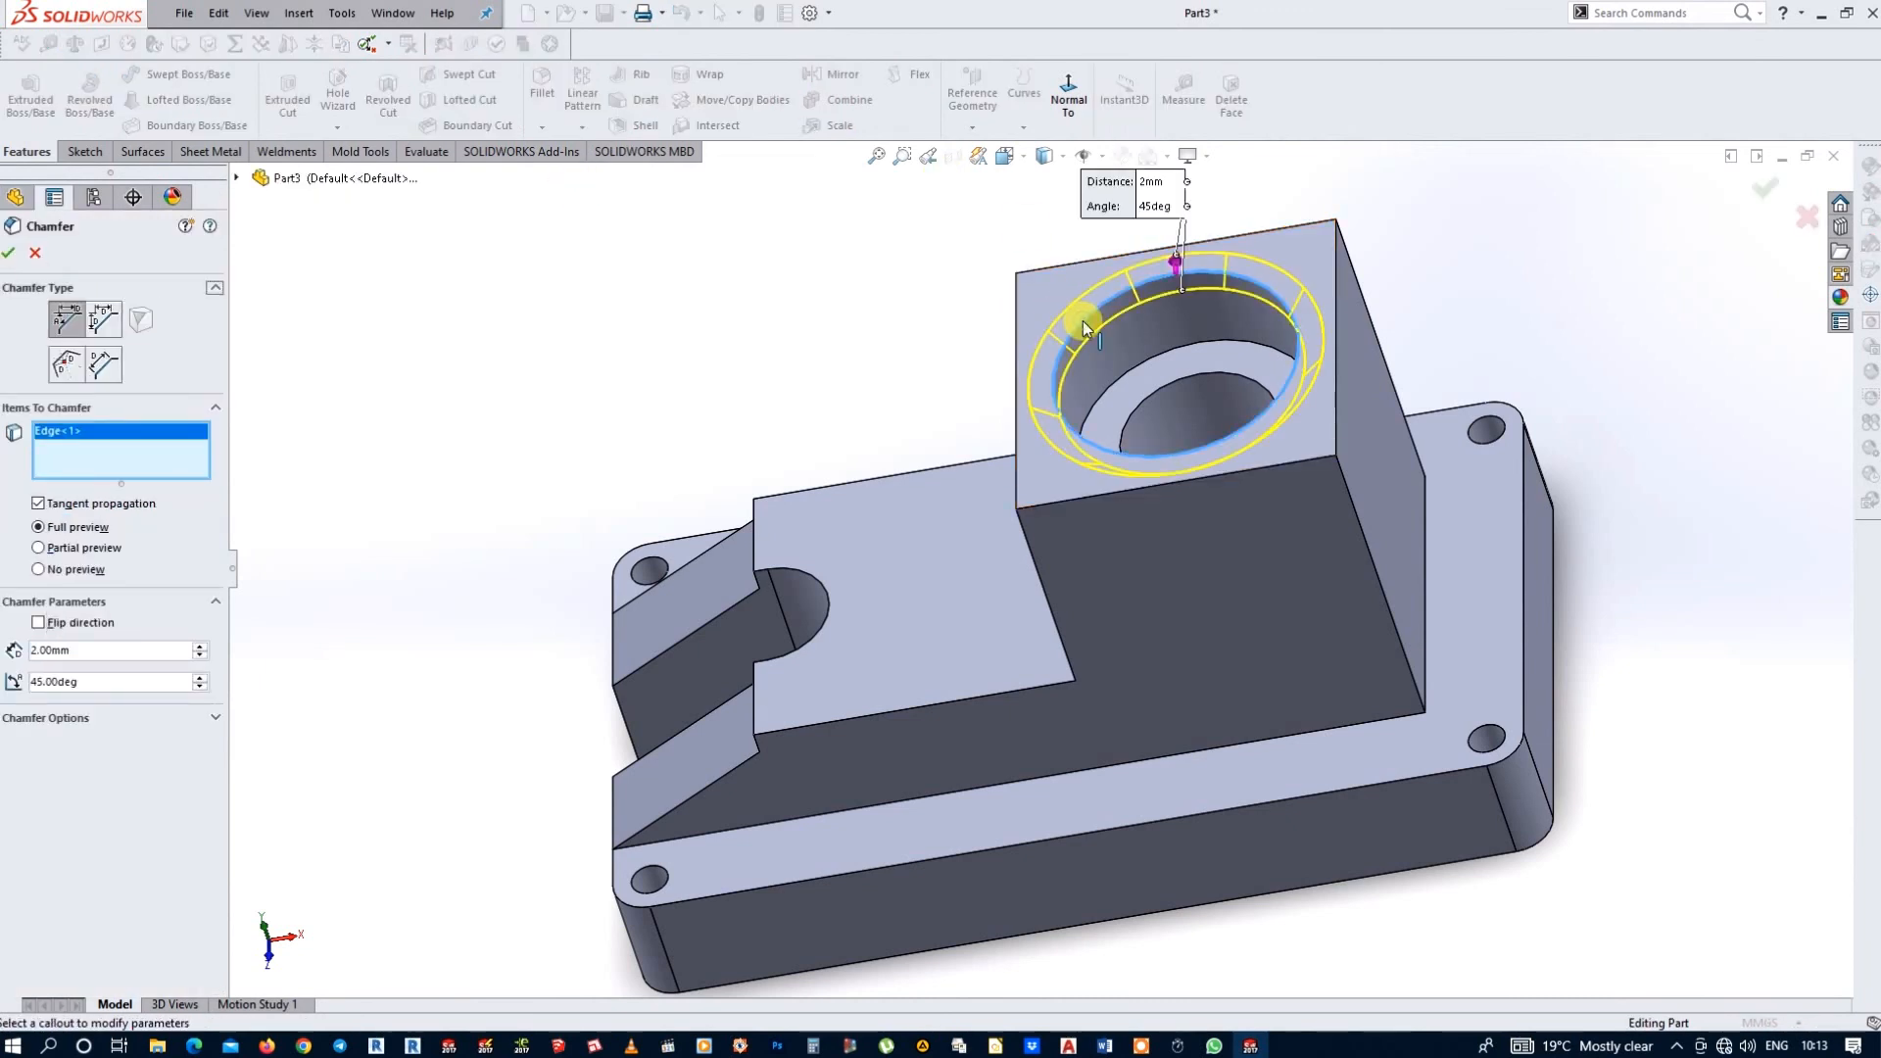
pyautogui.click(14, 251)
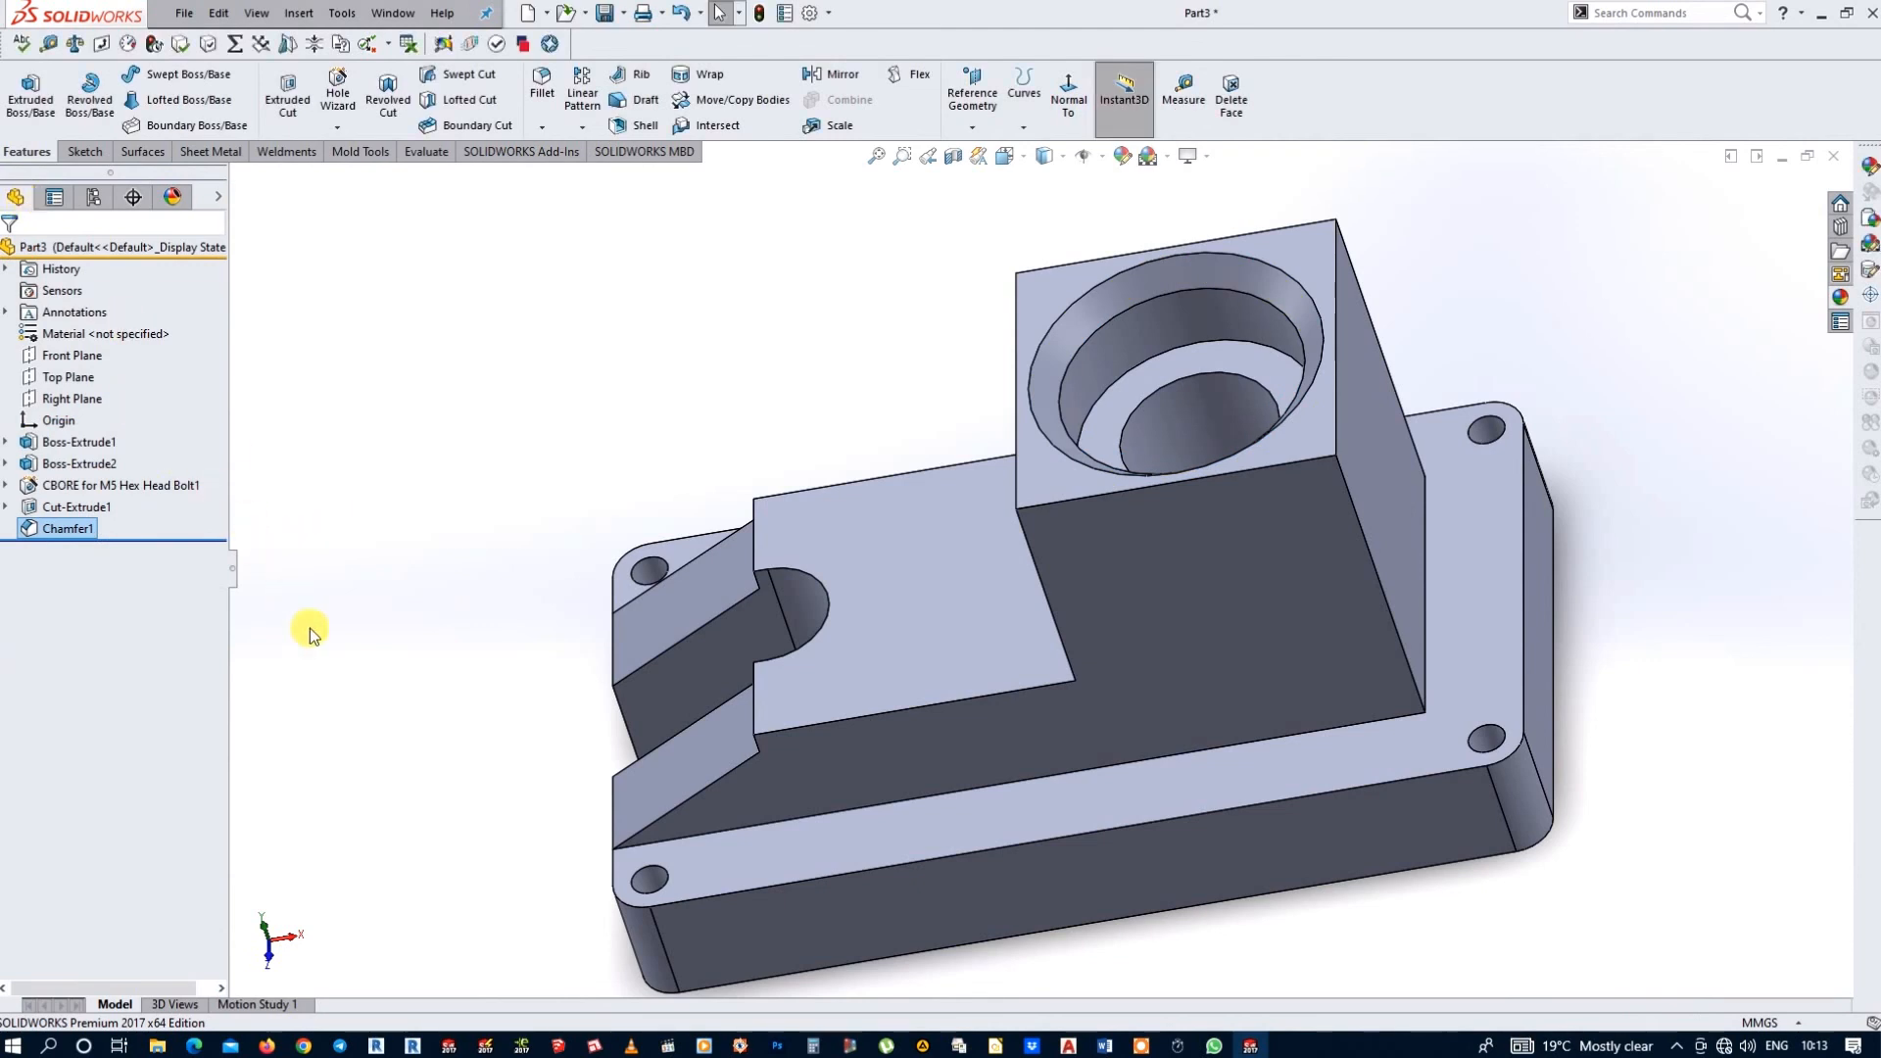
pyautogui.moveTo(335, 653); pyautogui.dragTo(396, 587, button='right')
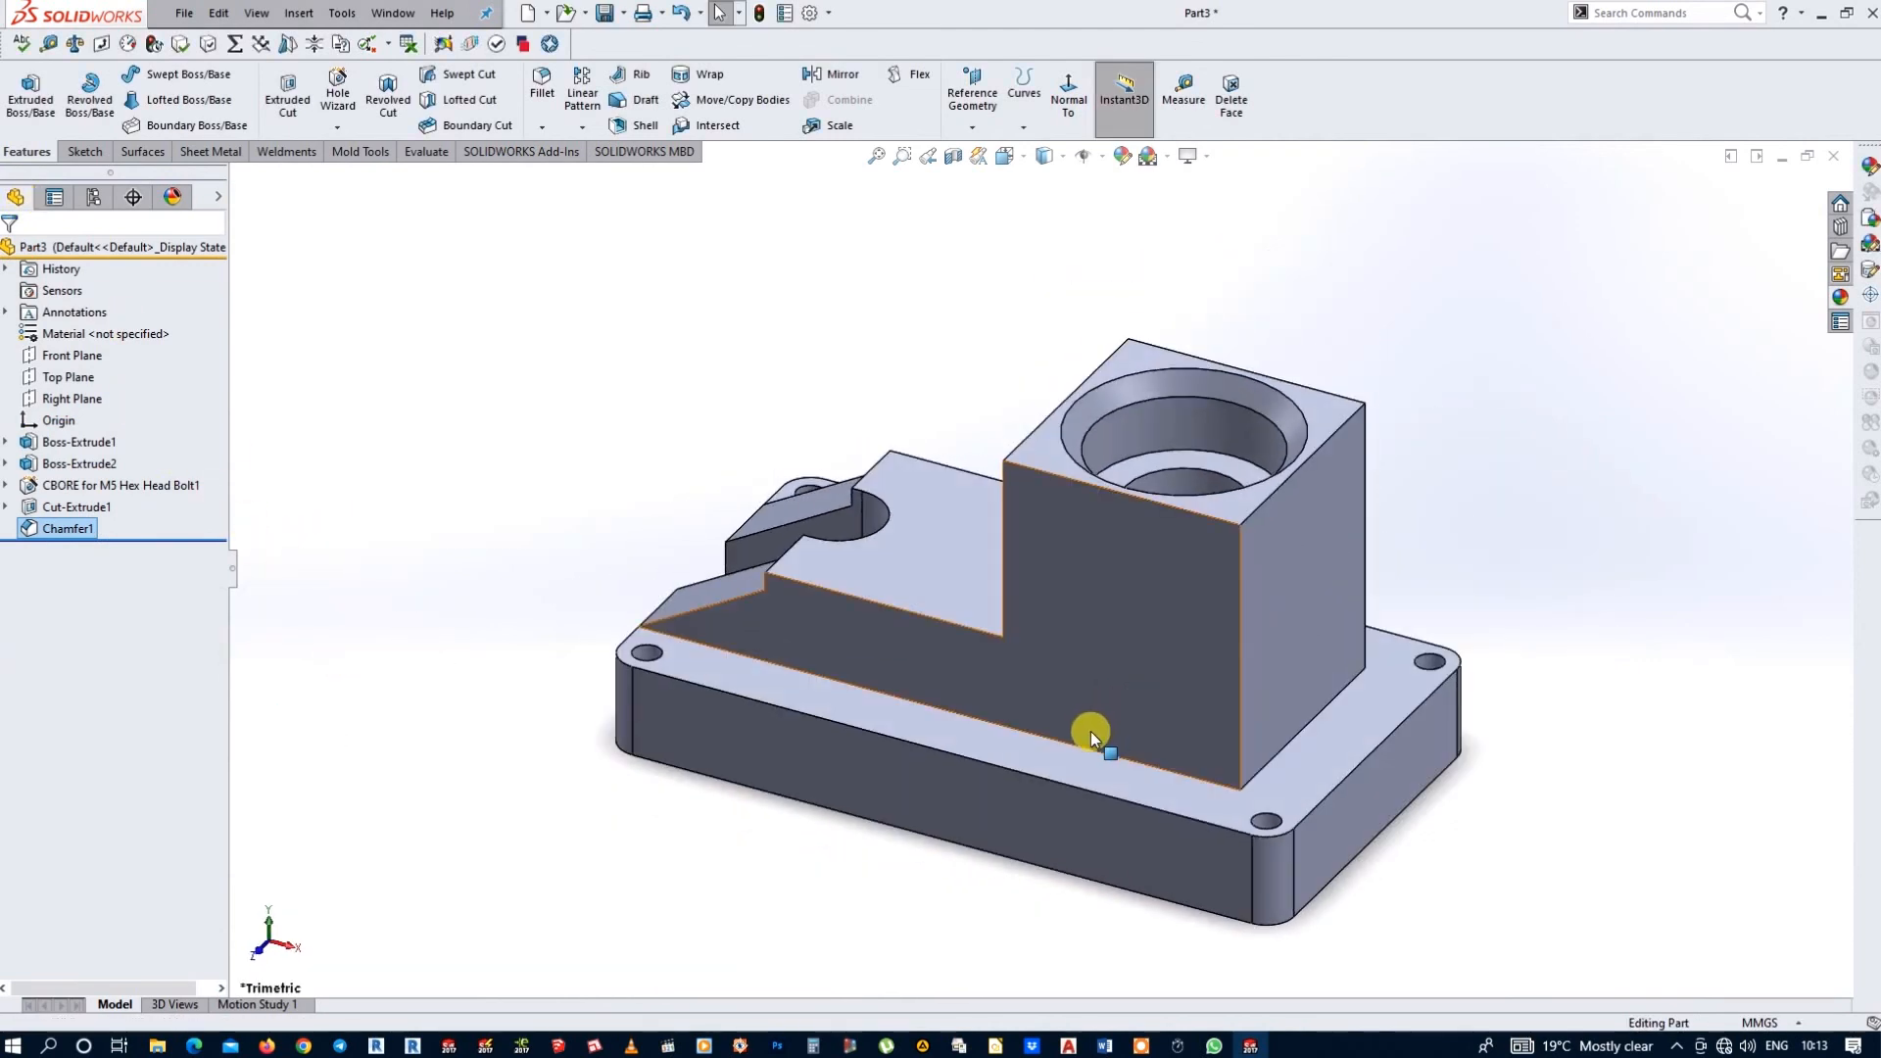
pyautogui.moveTo(1163, 755); pyautogui.dragTo(545, 663, button='middle')
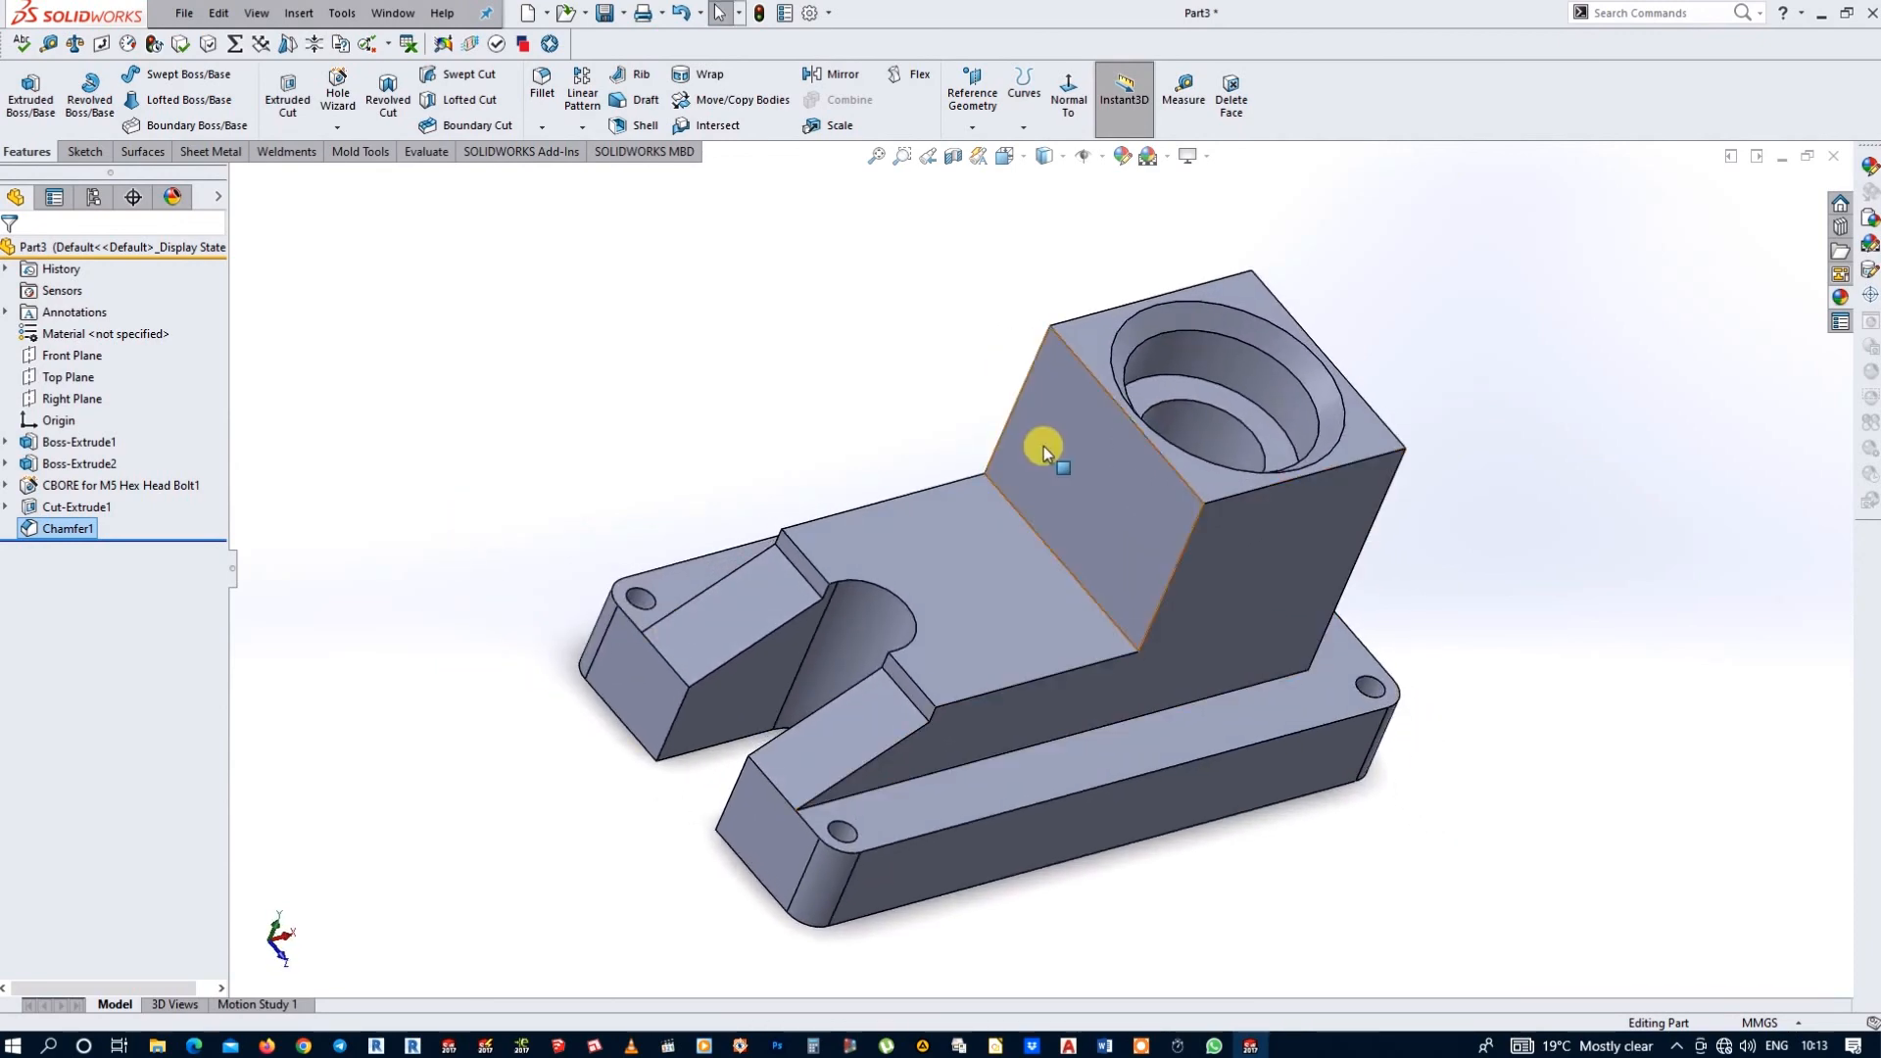